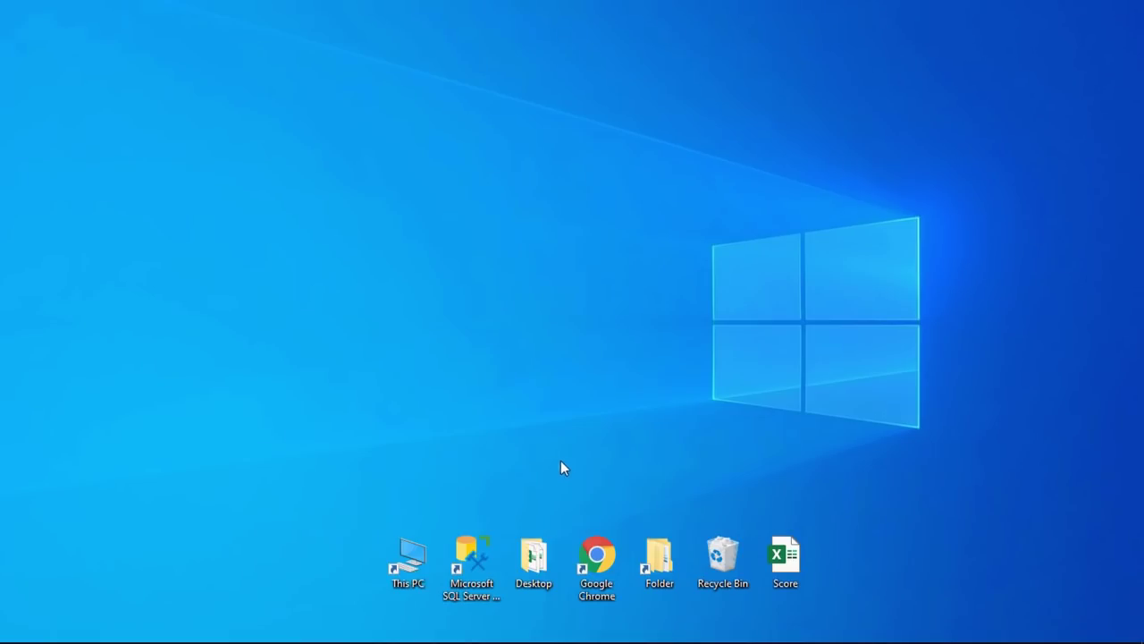
Open Chrome and run a Google search for 'power bi desktop download'.
left_click(601, 558)
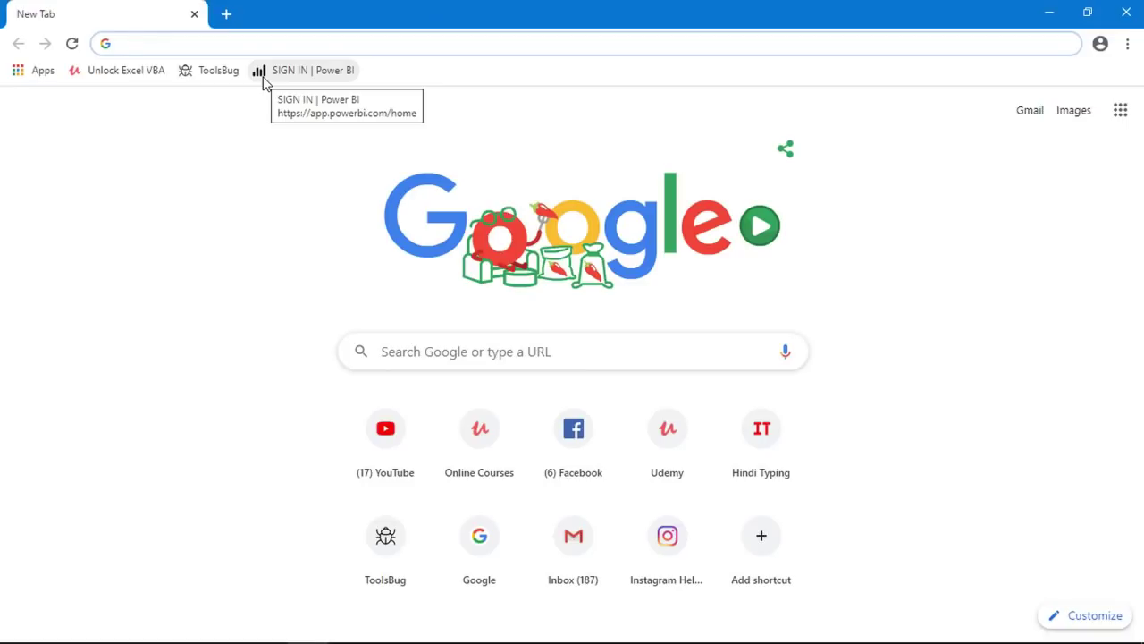
type("Power bi")
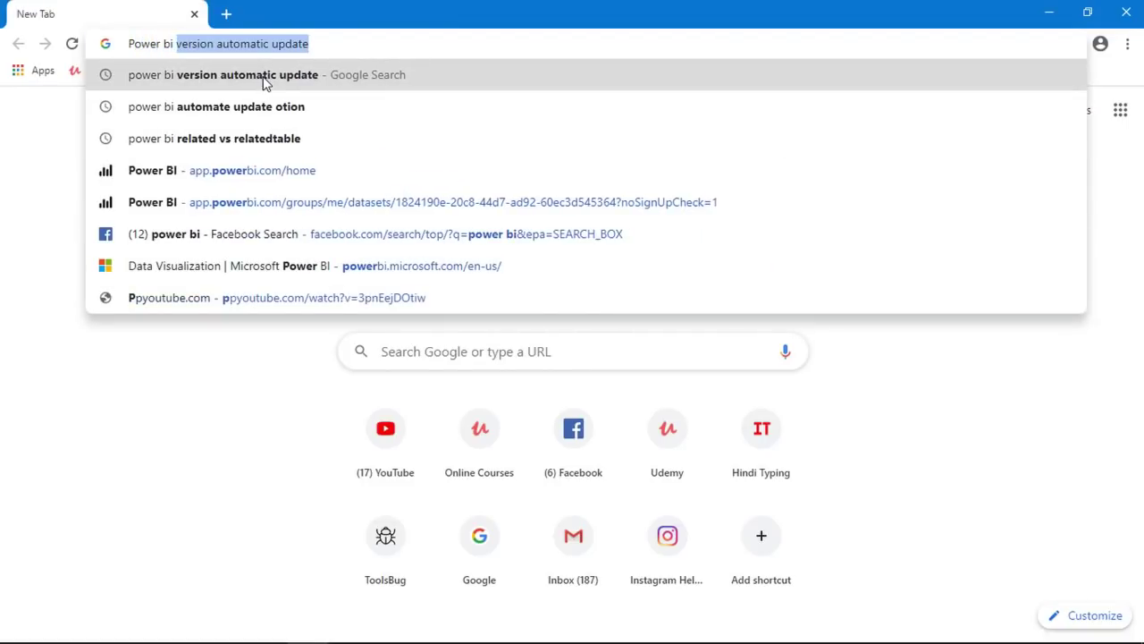
type(" desktop")
key("Down")
key("Return")
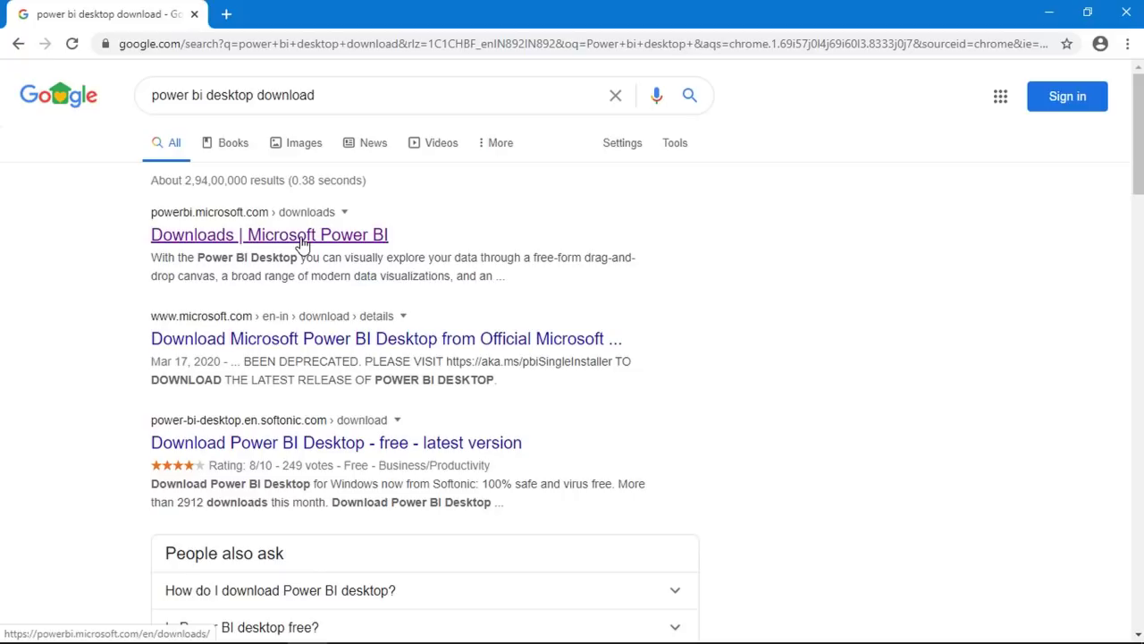
Open the Downloads | Microsoft Power BI result and press Download under Advanced download options.
left_click(289, 237)
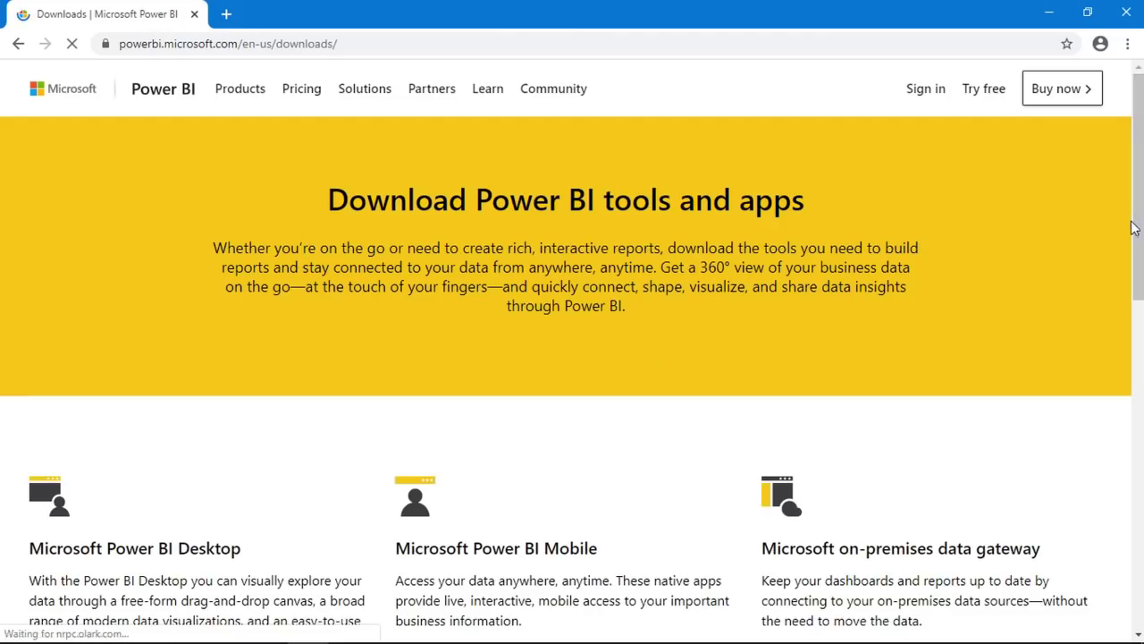
left_click_drag(1137, 224, 1137, 340)
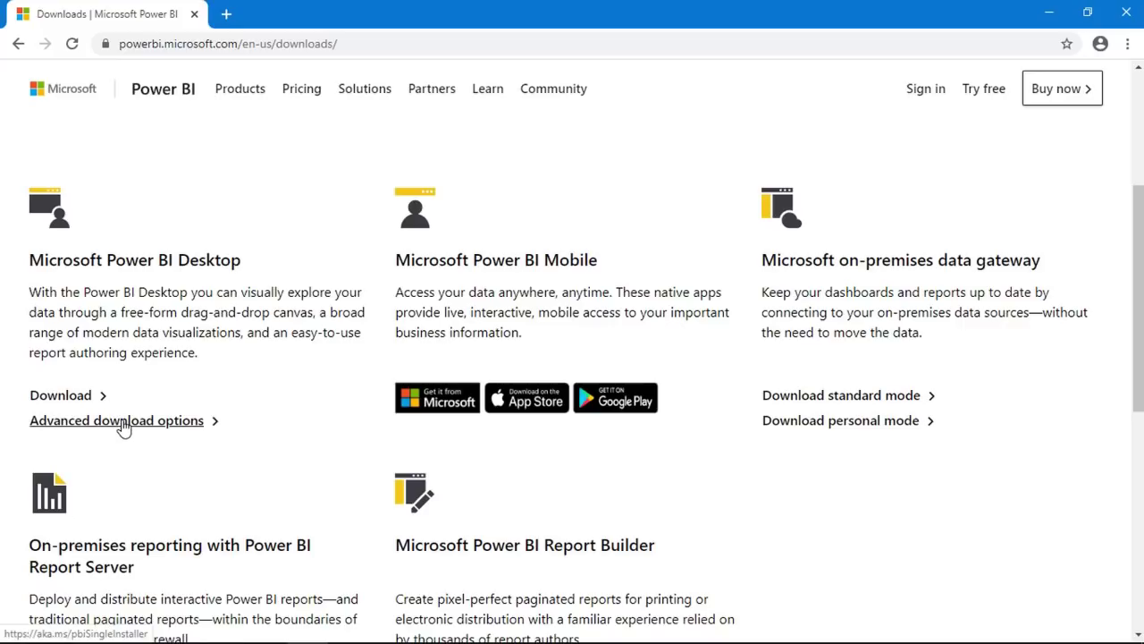
left_click(125, 428)
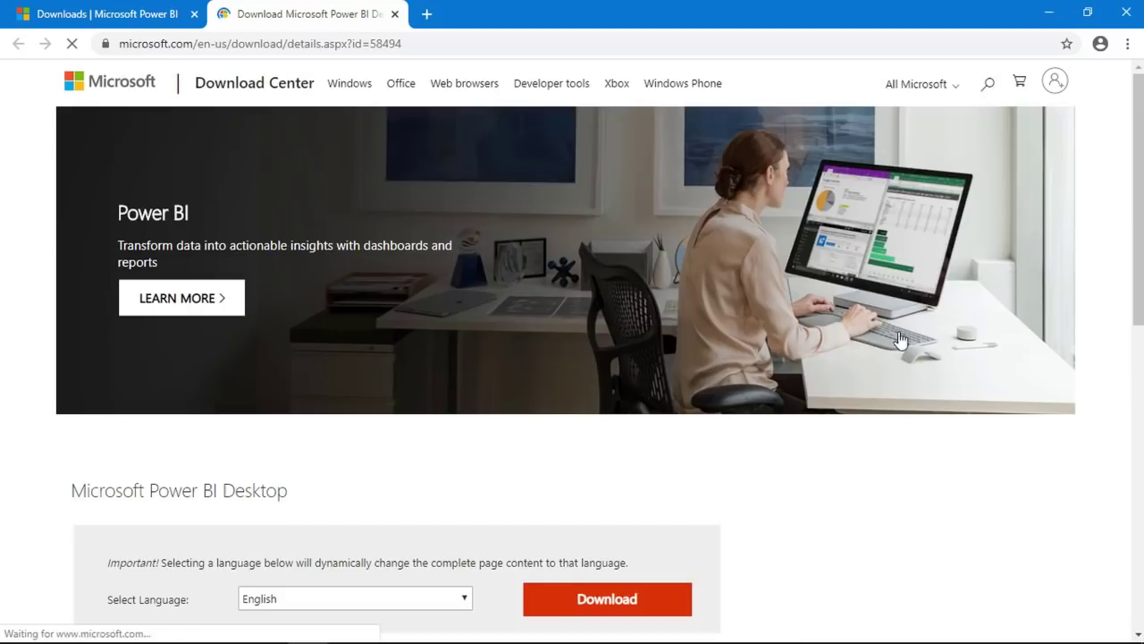
scroll(1128, 421, "down", 5)
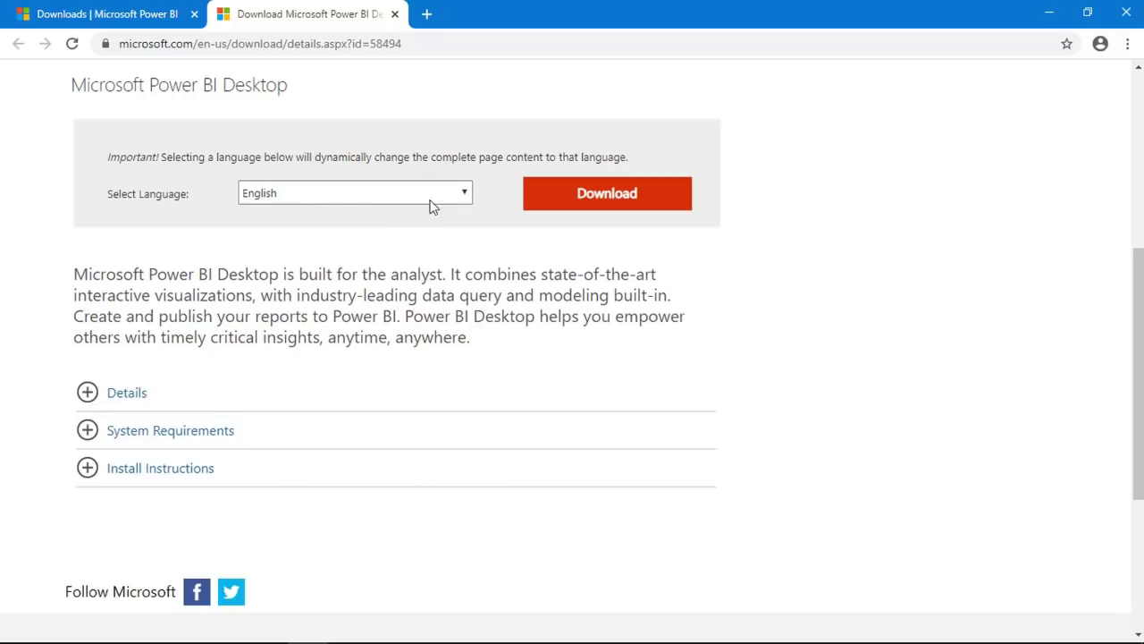
left_click(608, 202)
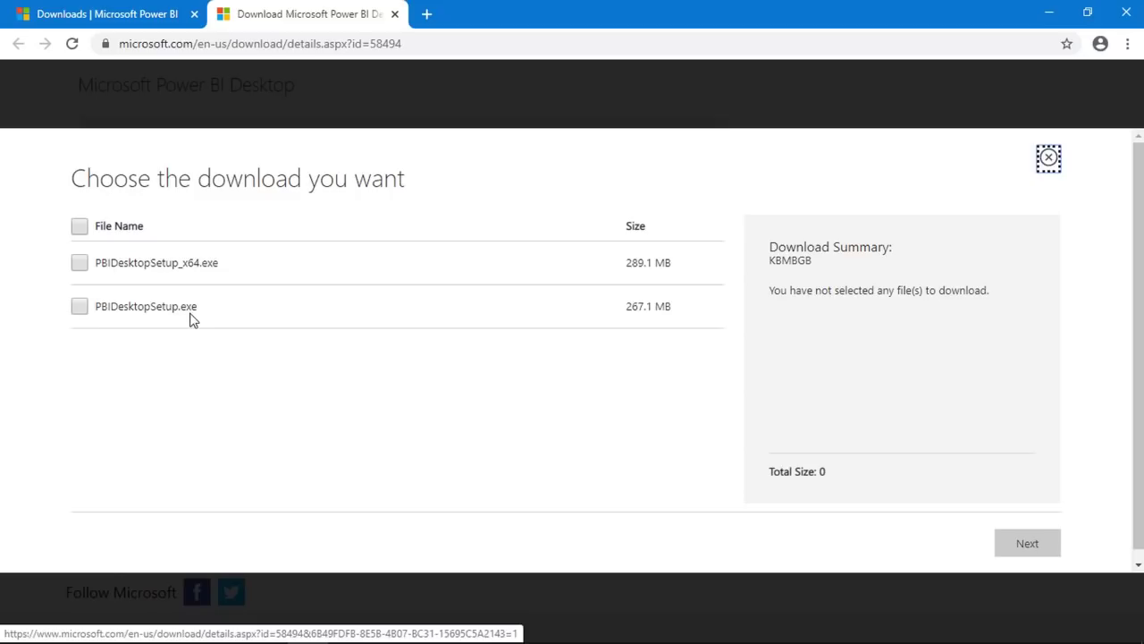
Choose PBIDesktopSetup_x64.exe instead of PBIDesktopSetup.exe and start the 289.1 MB download.
left_click(80, 309)
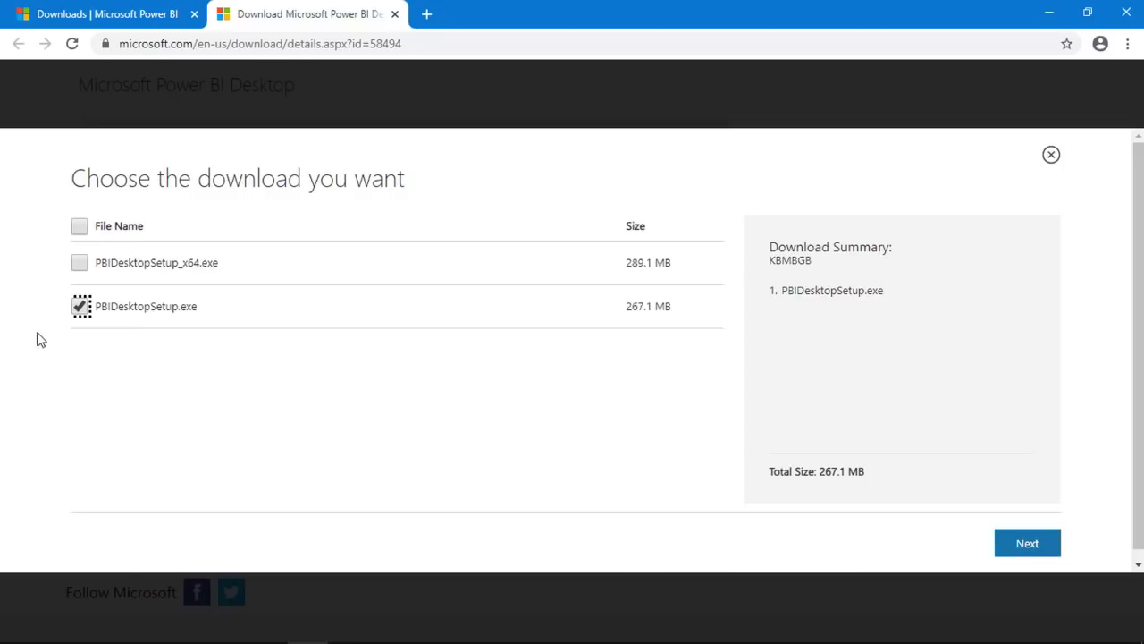
left_click(80, 309)
left_click(80, 263)
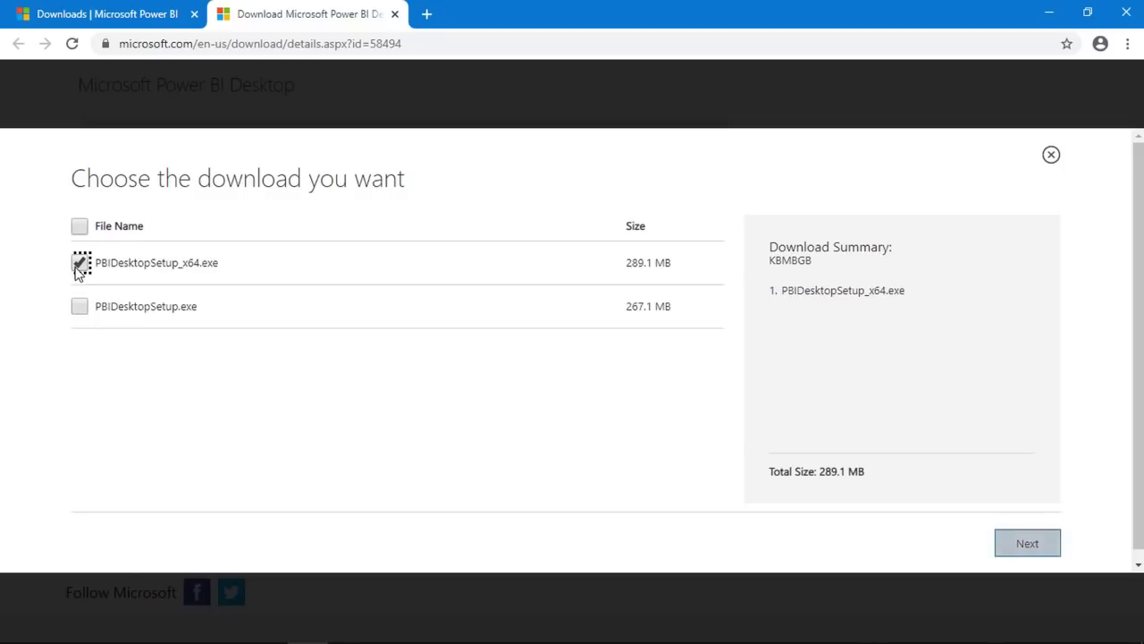
left_click(1024, 548)
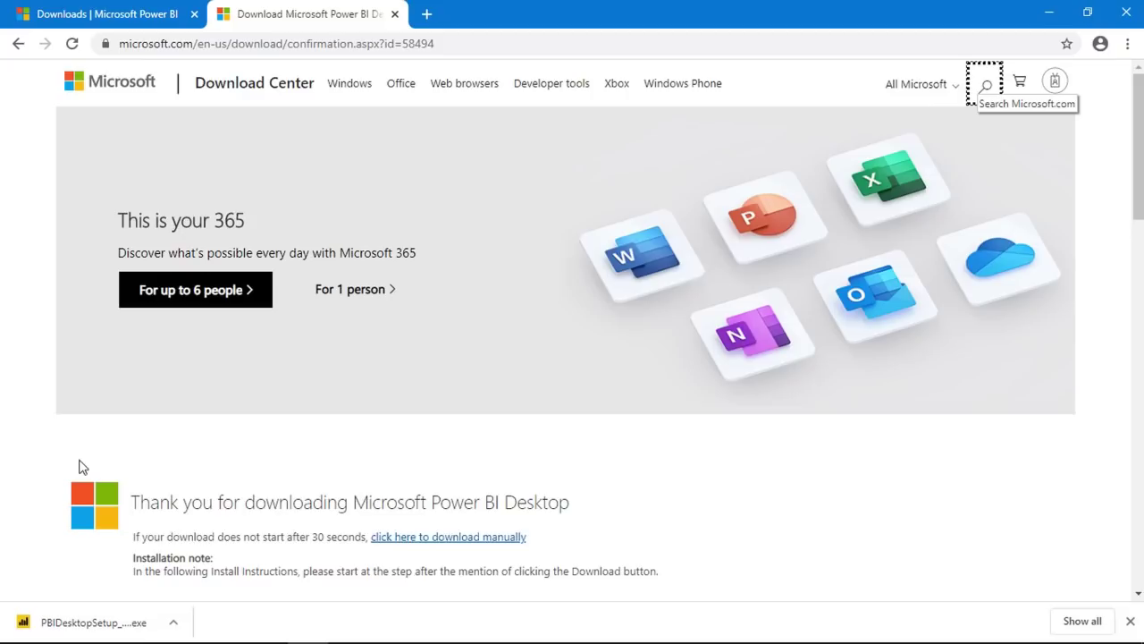
Run the downloaded installer and choose English as the setup language.
left_click(89, 622)
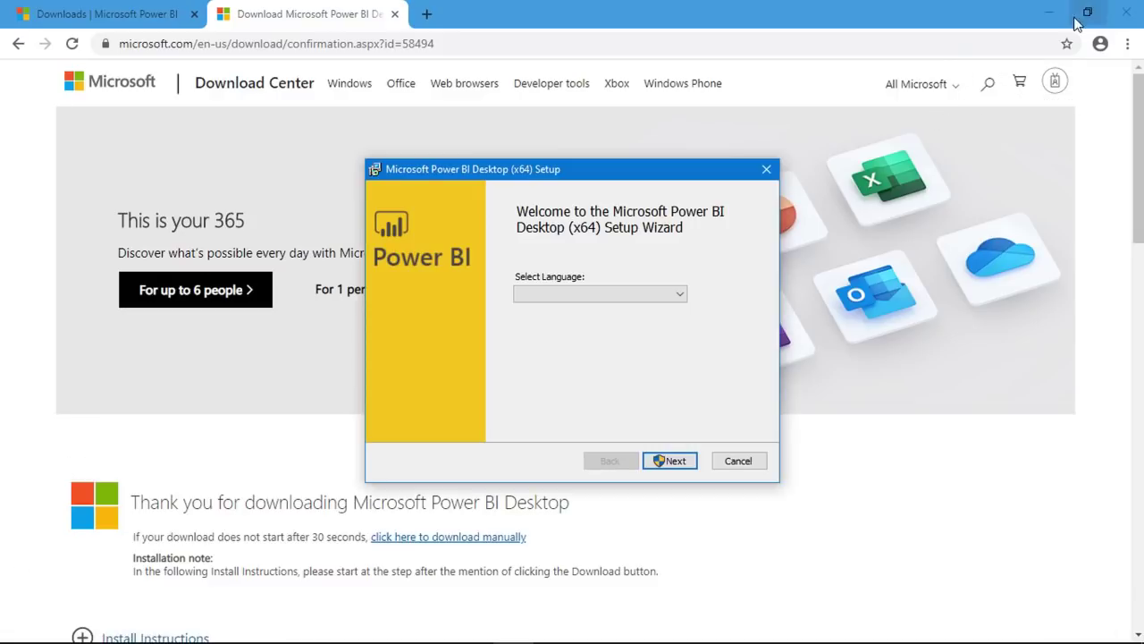
left_click(1048, 12)
left_click_drag(574, 169, 567, 150)
left_click(620, 276)
scroll(586, 344, "down", 3)
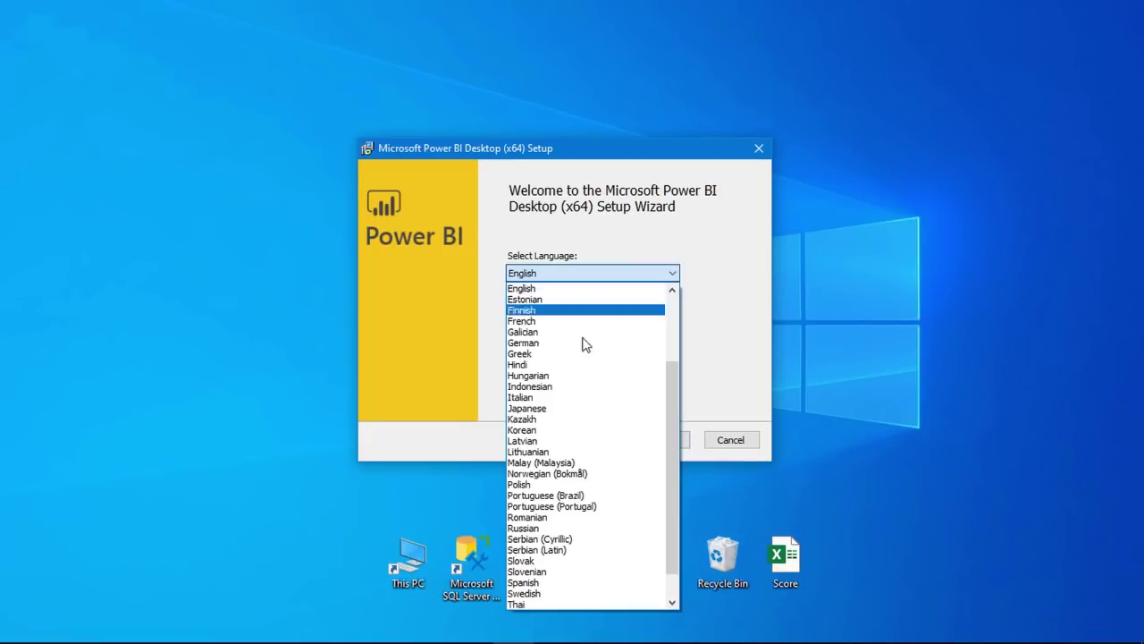
left_click(554, 289)
left_click(663, 441)
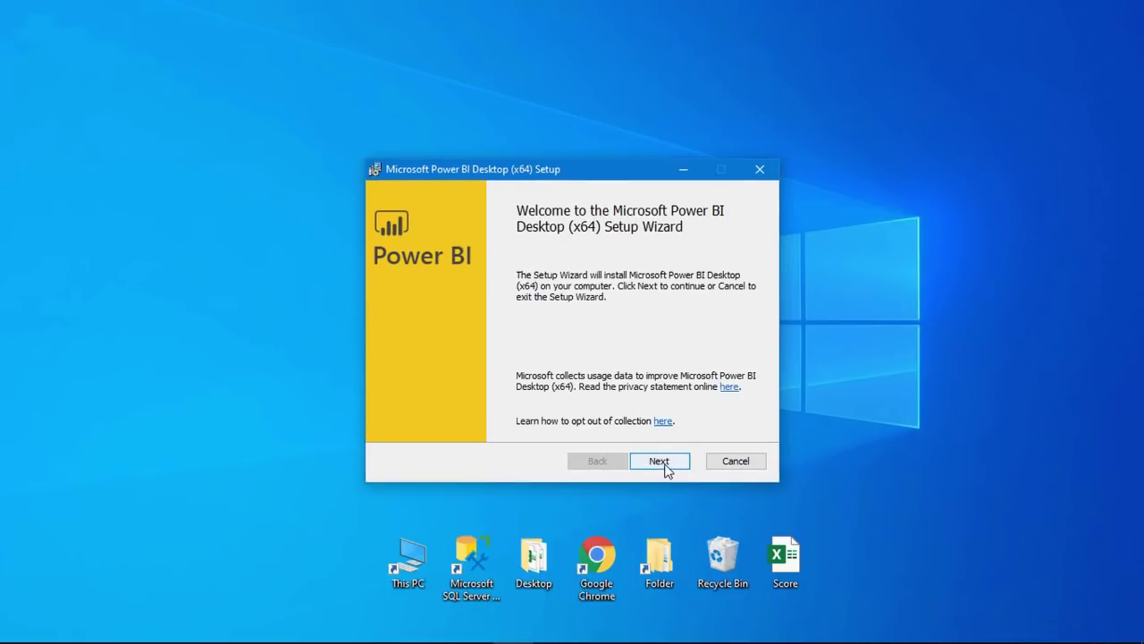
Accept the license, keep the default folder, add a desktop shortcut and install.
left_click(665, 465)
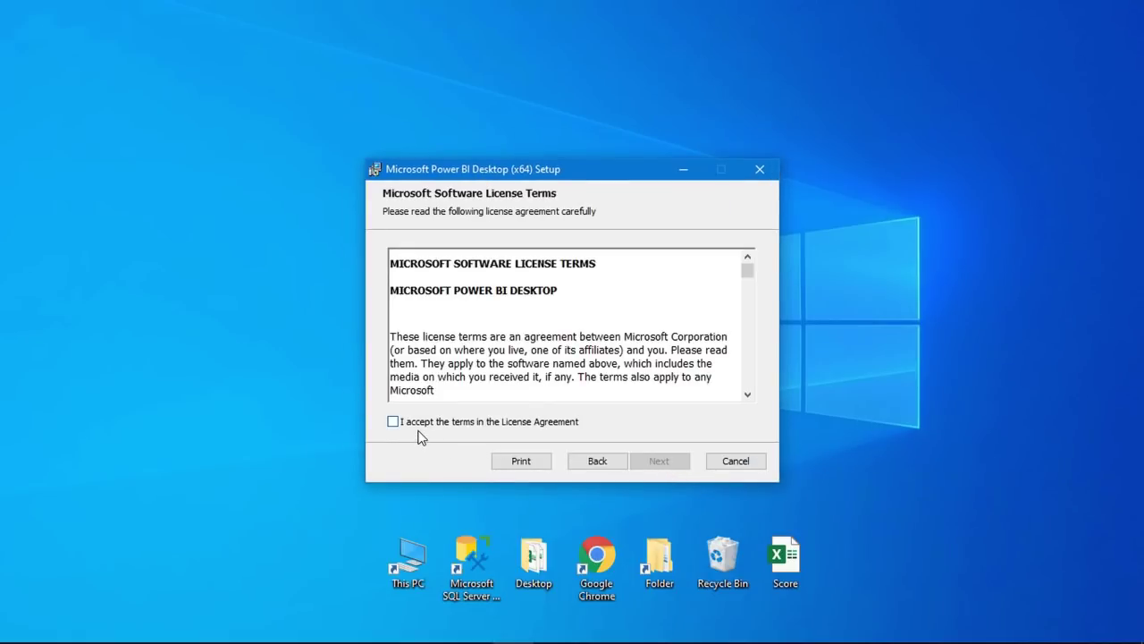
left_click(393, 421)
left_click(661, 461)
left_click(670, 468)
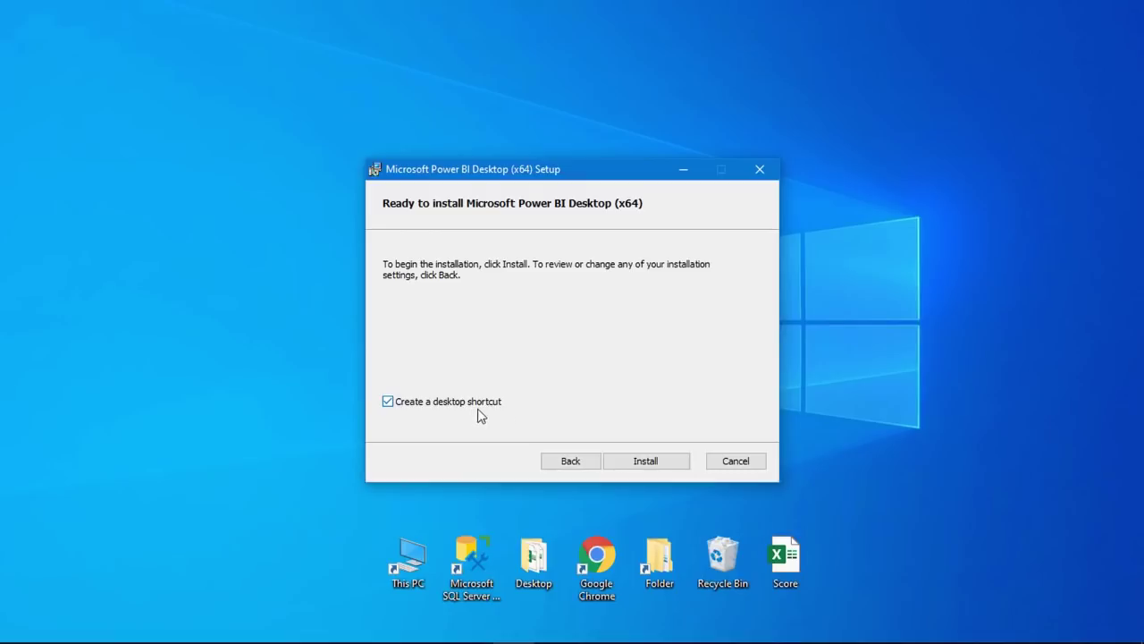
left_click(388, 402)
left_click(652, 461)
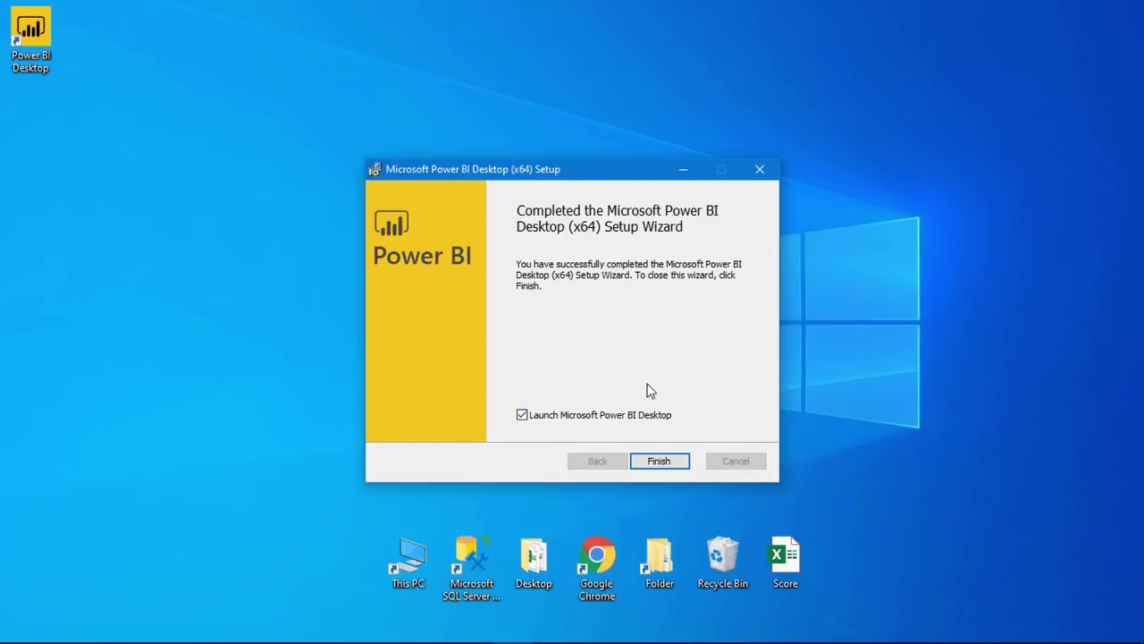
Launch Power BI Desktop, look over the File menu, and list Get data's common sources.
left_click(660, 465)
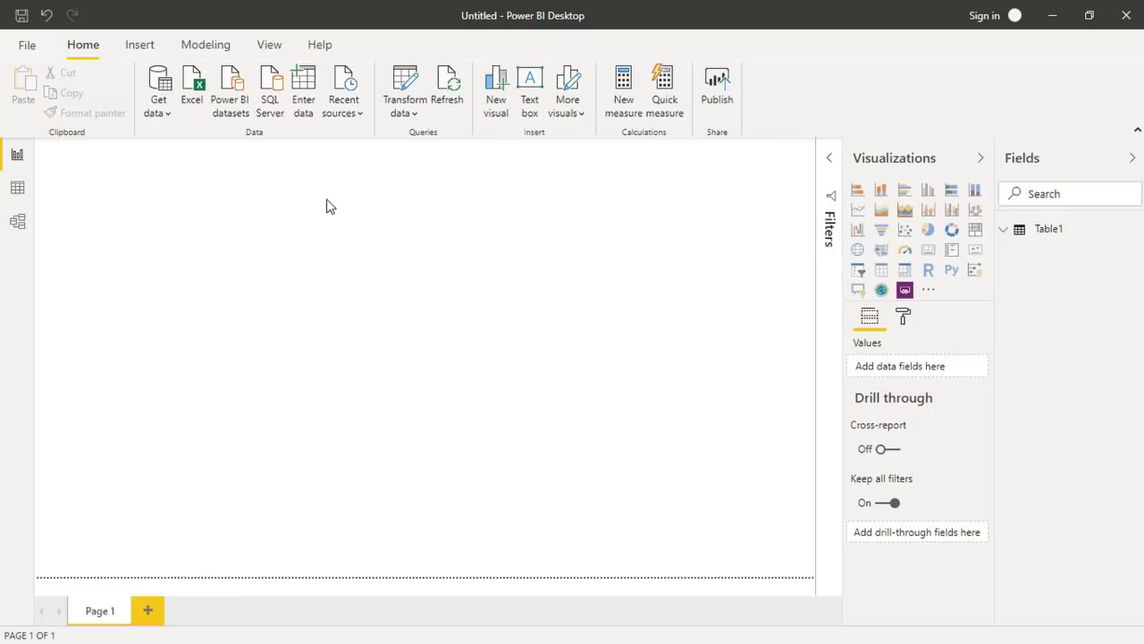
left_click(25, 51)
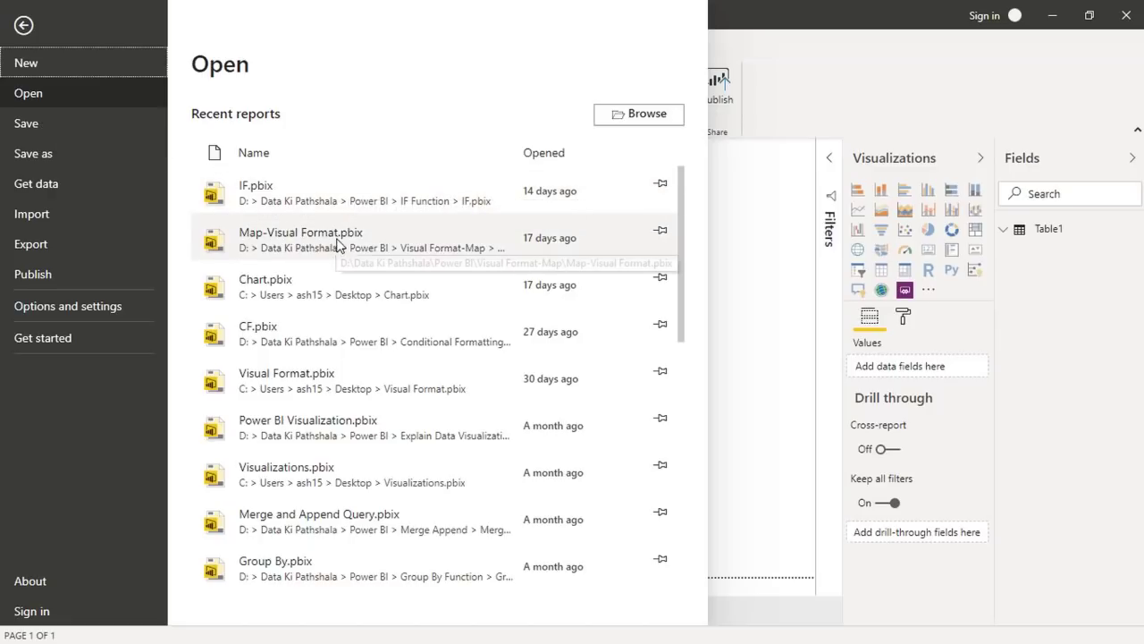
left_click(780, 223)
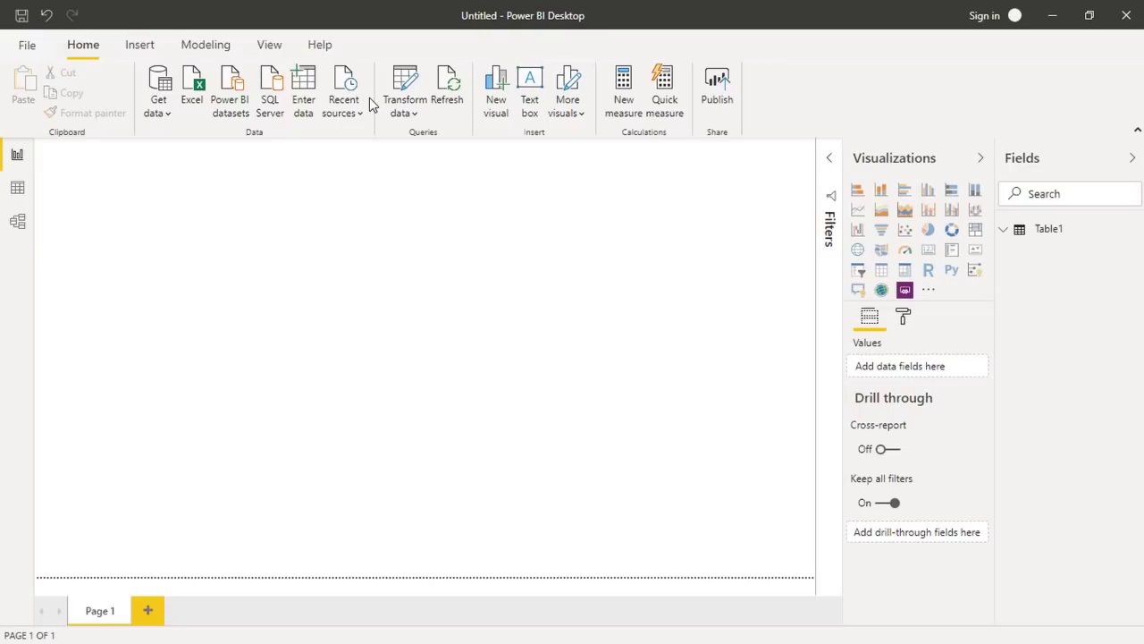
left_click(164, 111)
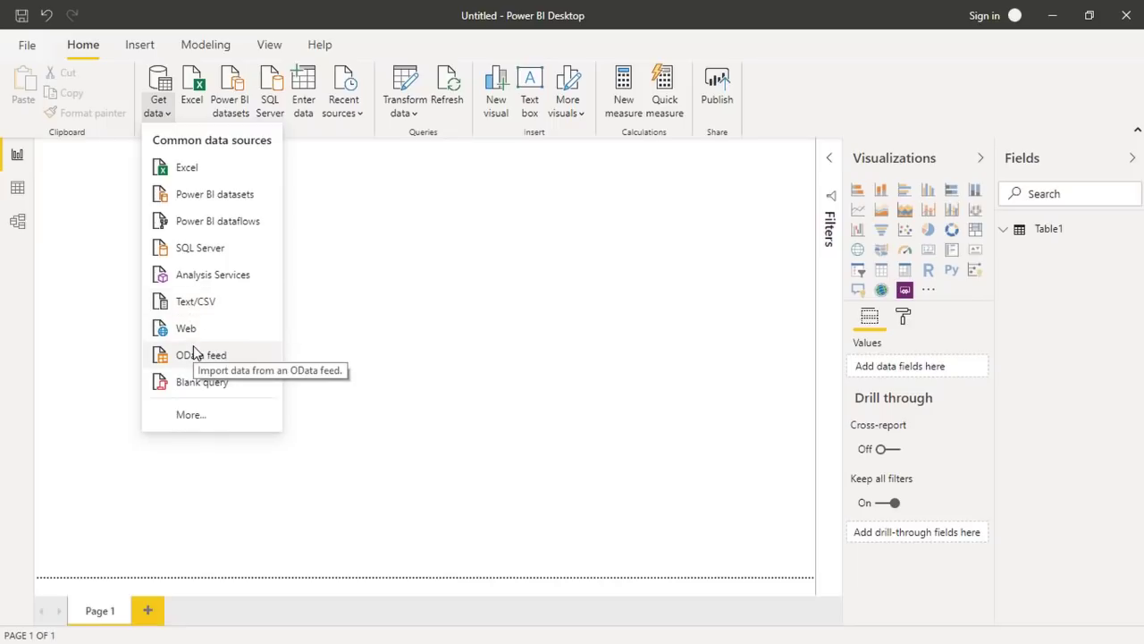
left_click(192, 415)
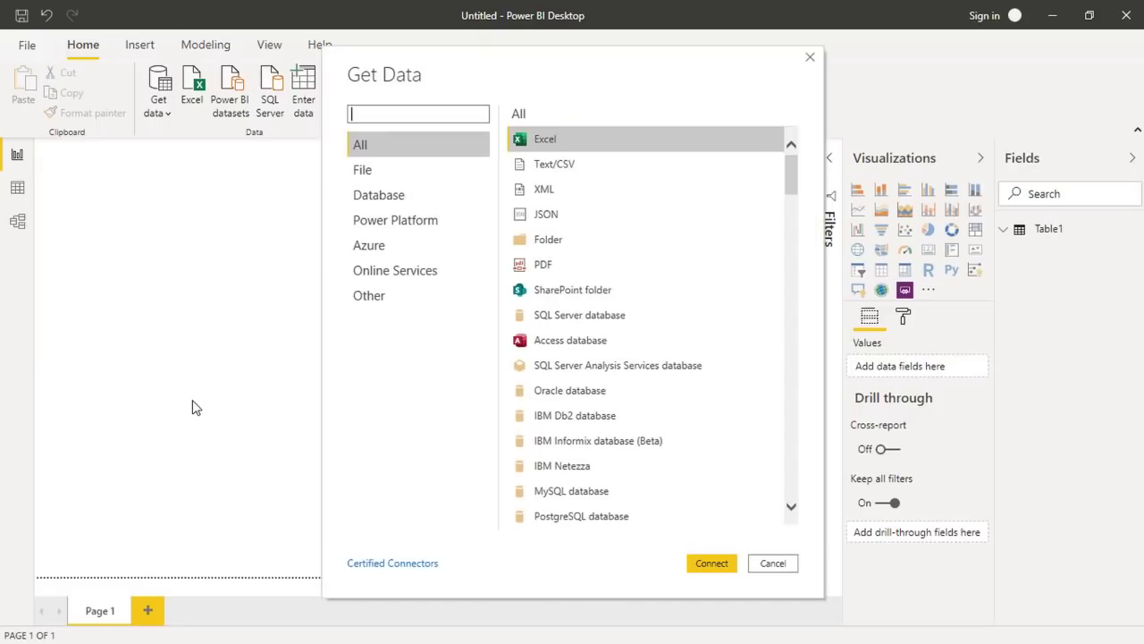
left_click_drag(789, 177, 794, 487)
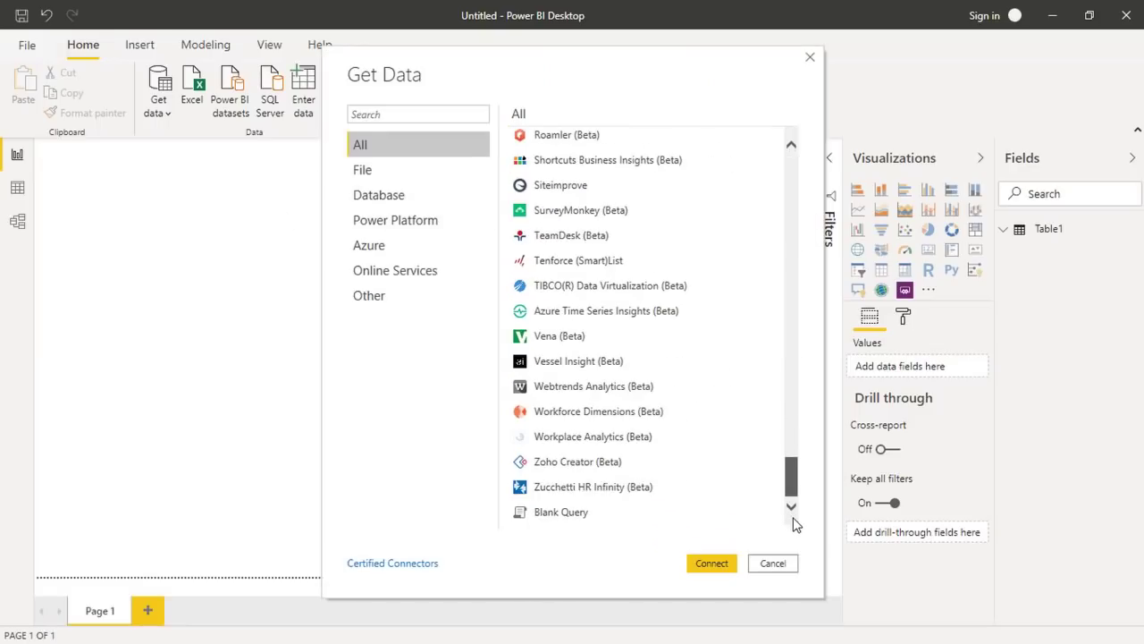
left_click(770, 565)
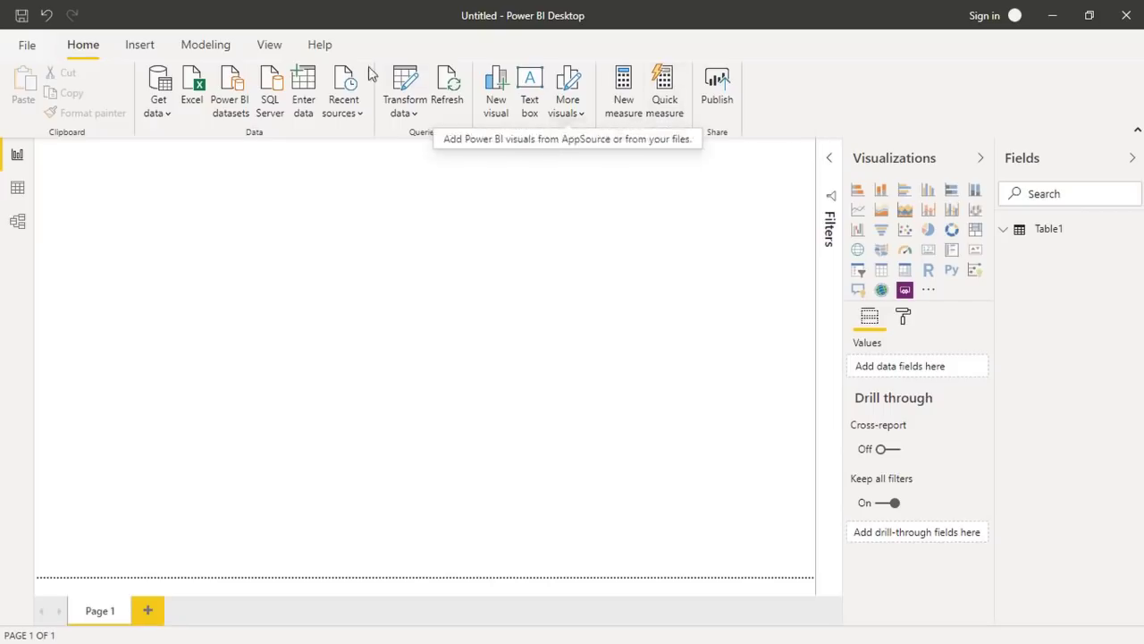
Browse the Insert, Modeling and View ribbons, including page sizes and phone layout preview.
left_click(143, 49)
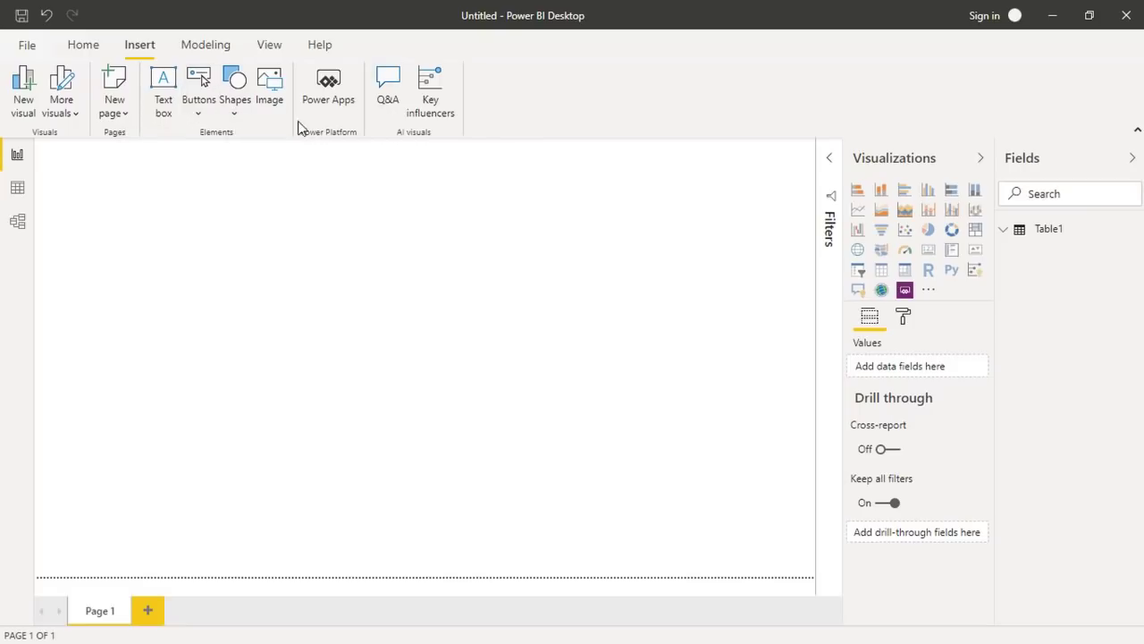
left_click(192, 49)
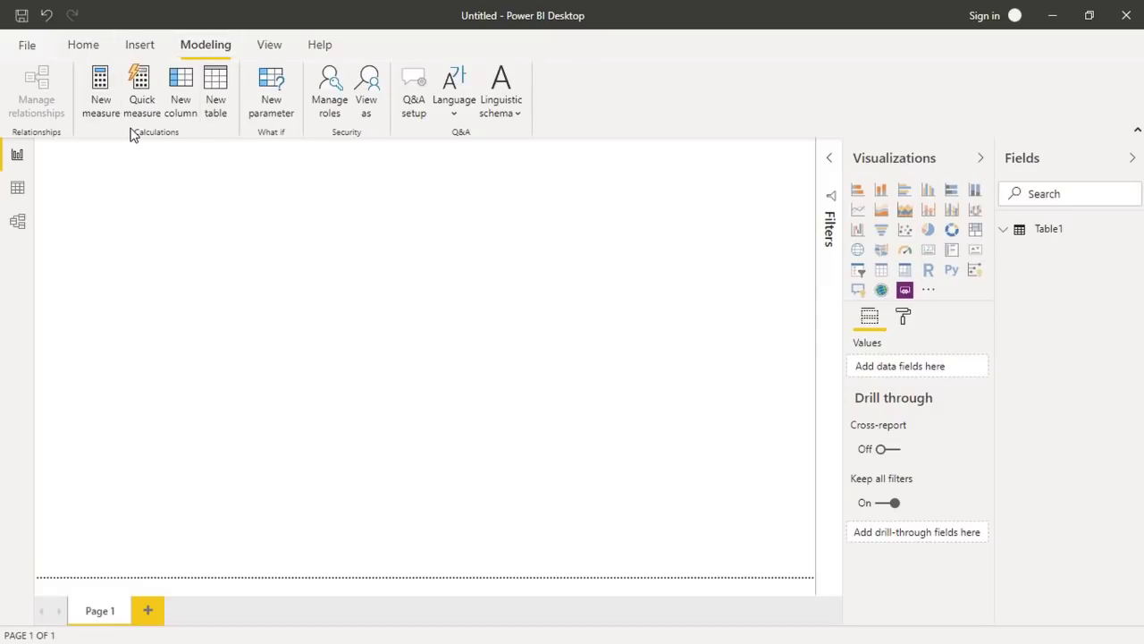
left_click(269, 46)
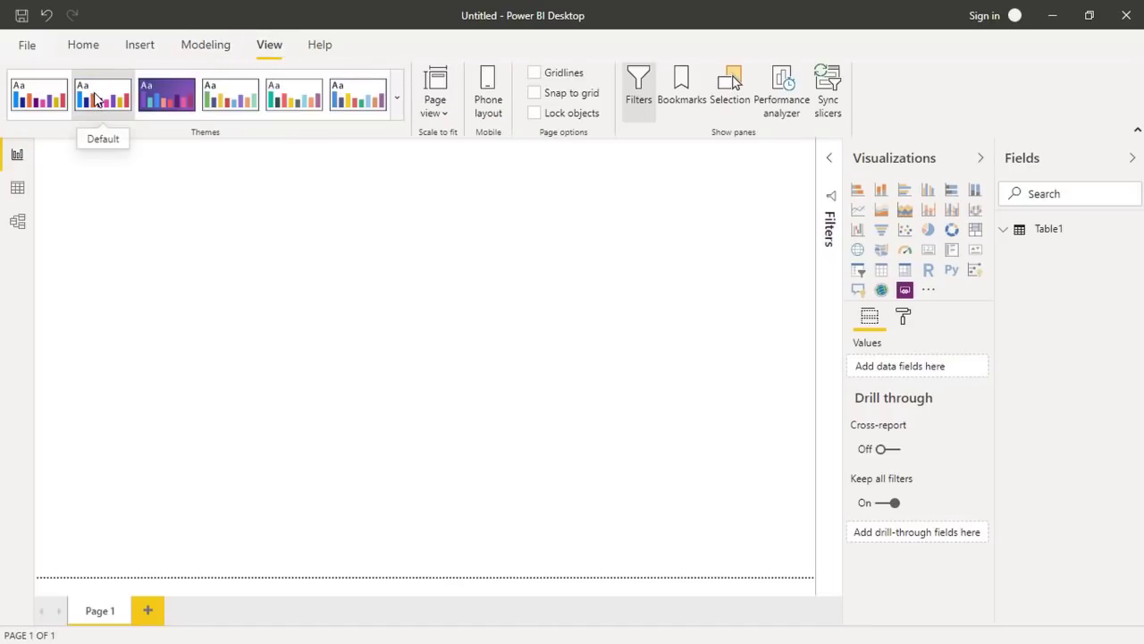
left_click(442, 119)
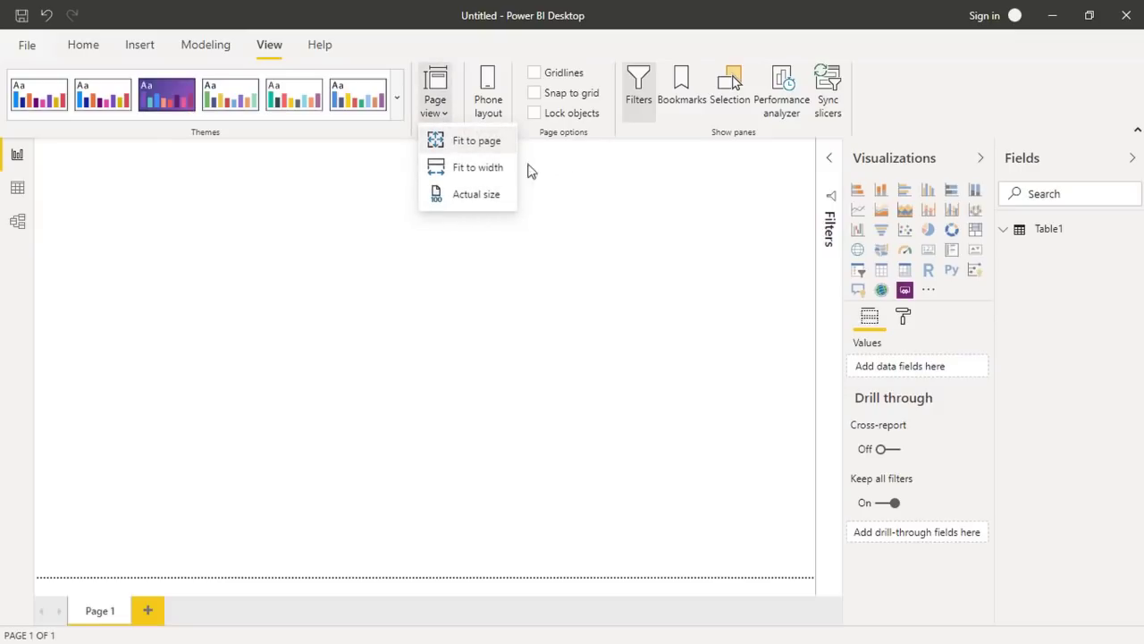
left_click(568, 156)
left_click(496, 98)
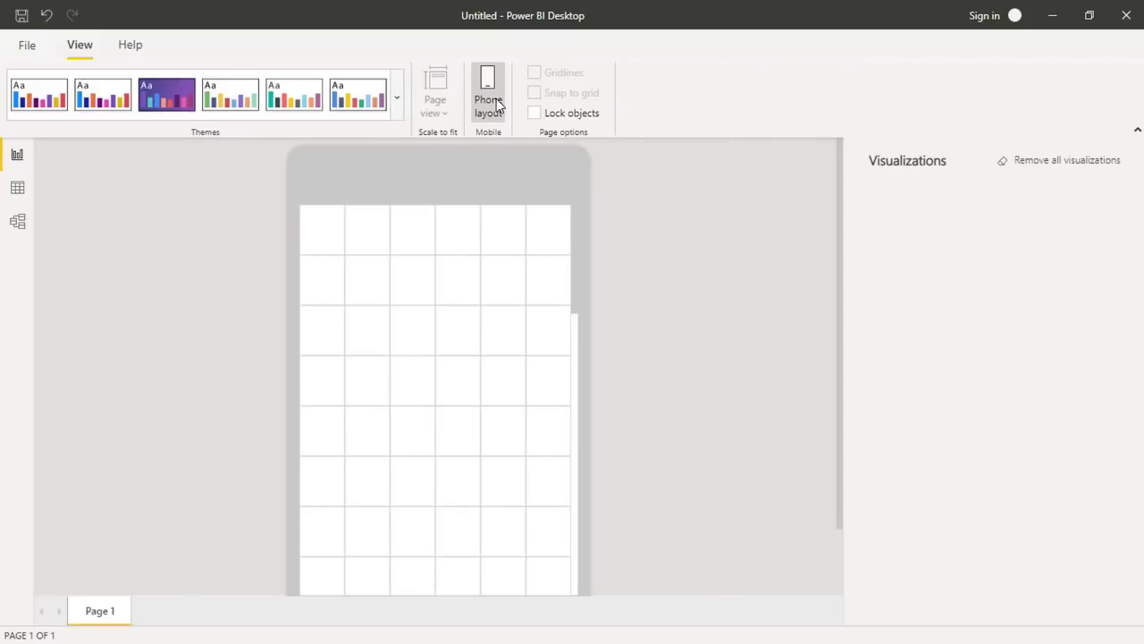
left_click(496, 98)
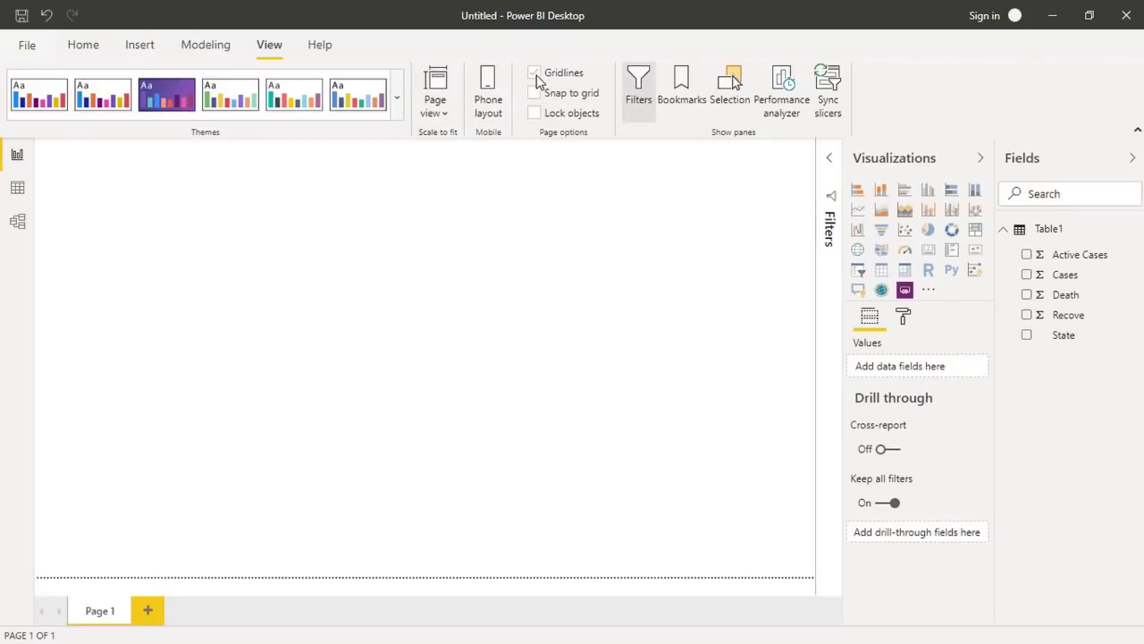
Check the Help ribbon and File backstage recent reports, then return to Home.
left_click(321, 44)
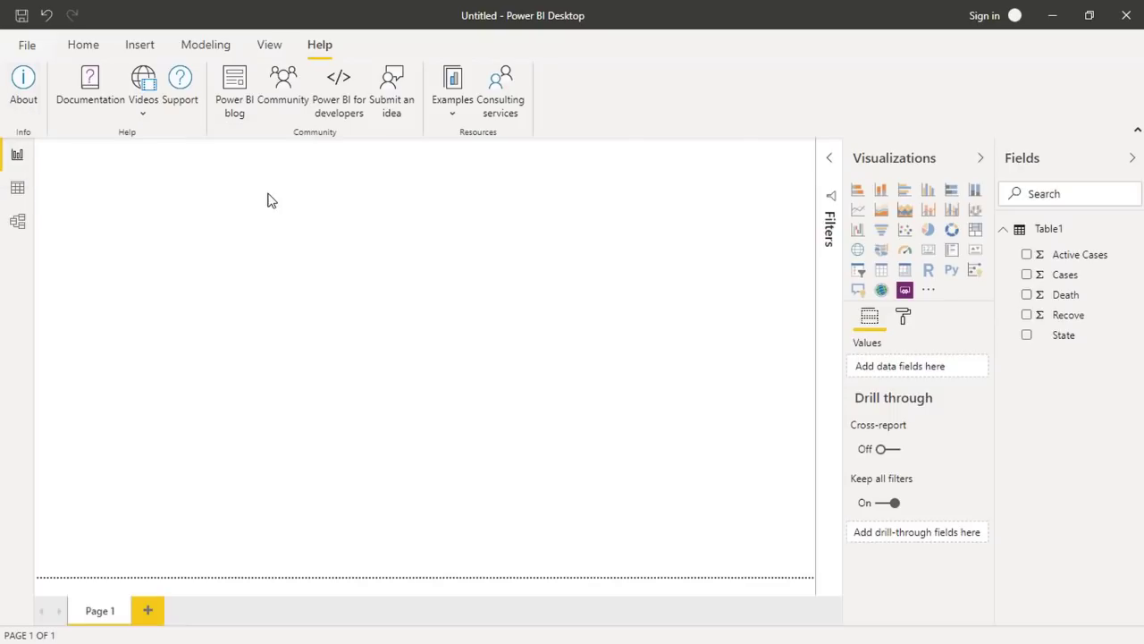
left_click(29, 46)
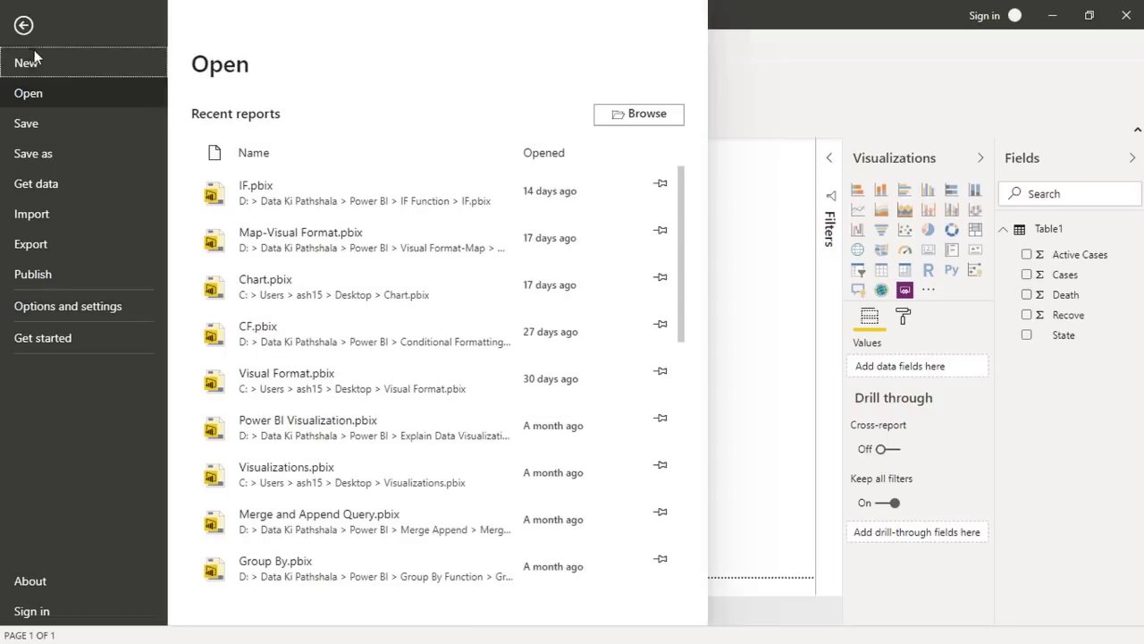
key("Escape")
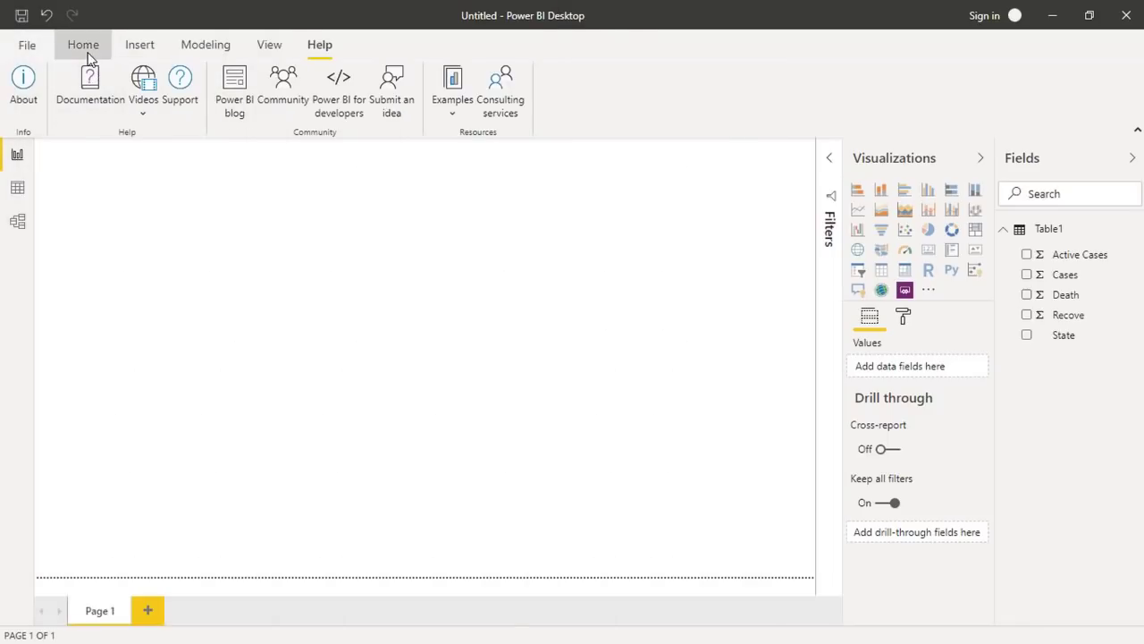
left_click(83, 44)
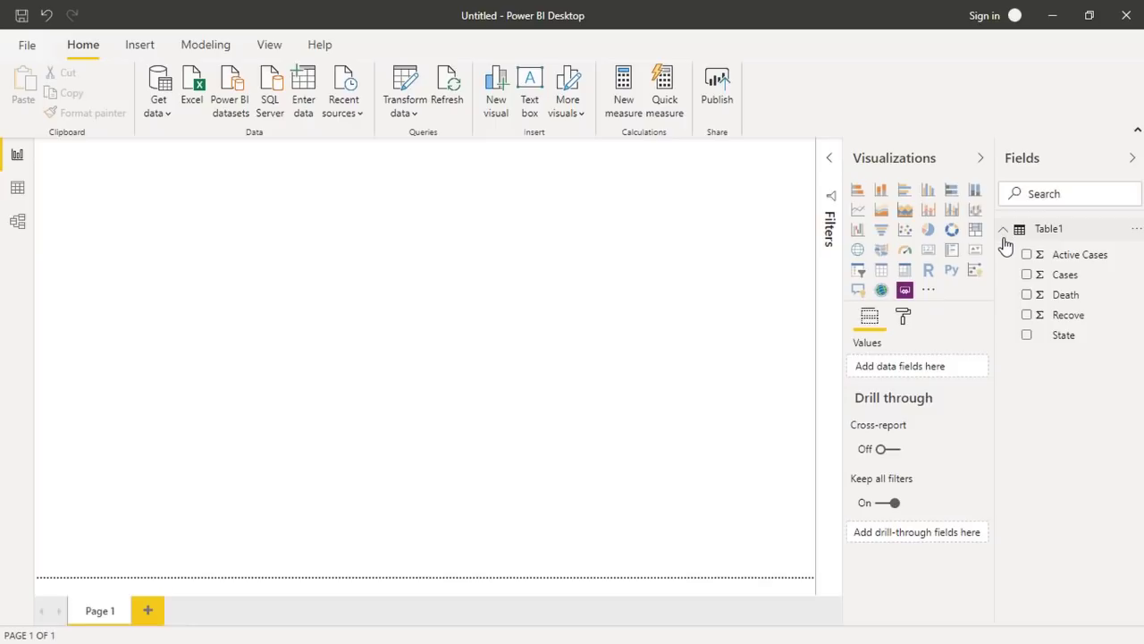
Collapse Table1 in Fields and show the page formatting options for the blank canvas.
left_click(1004, 231)
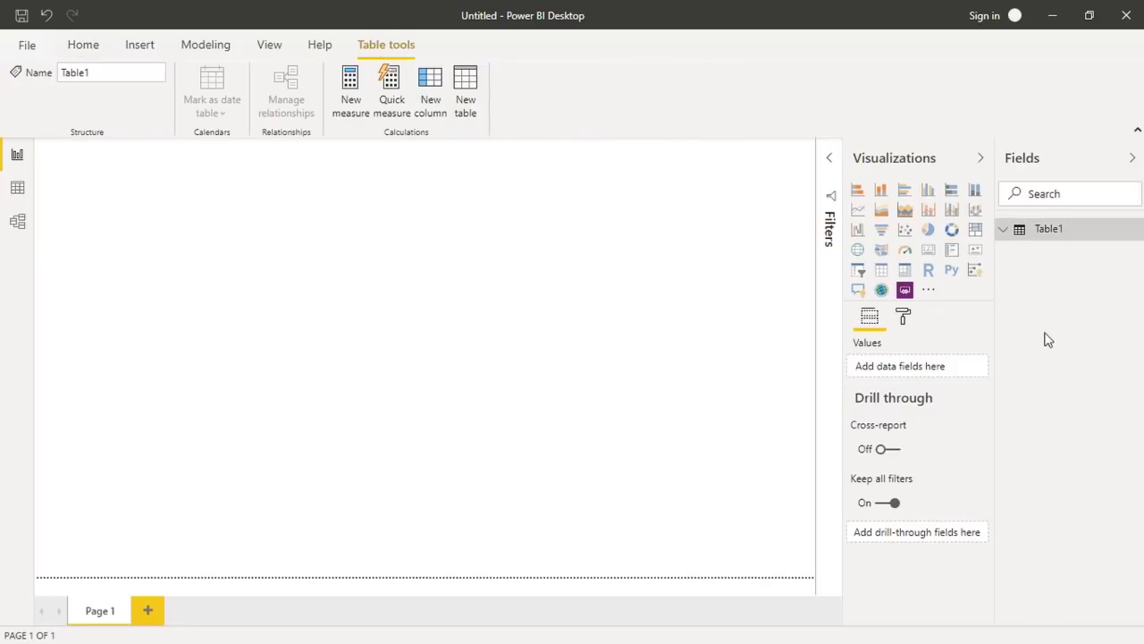
left_click(1004, 233)
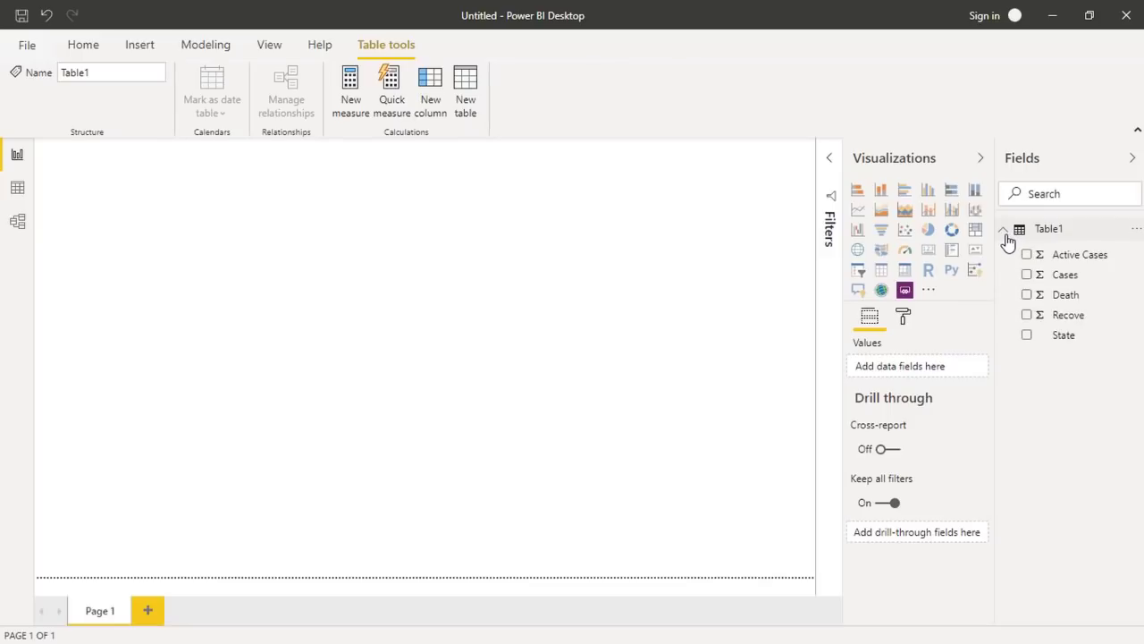
left_click(1004, 233)
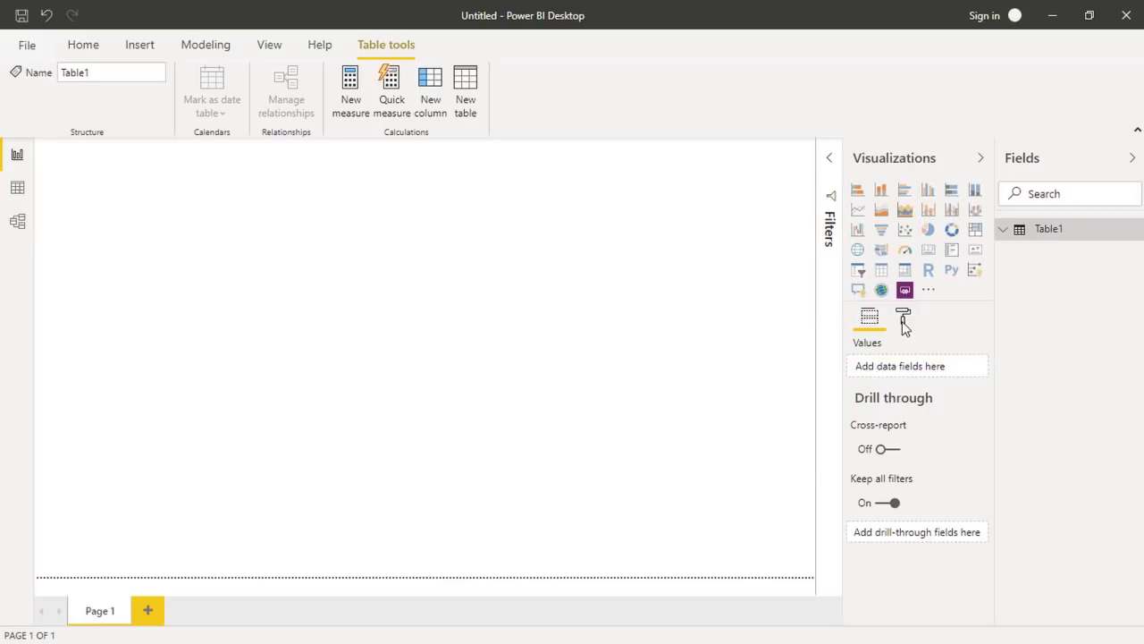
left_click(737, 282)
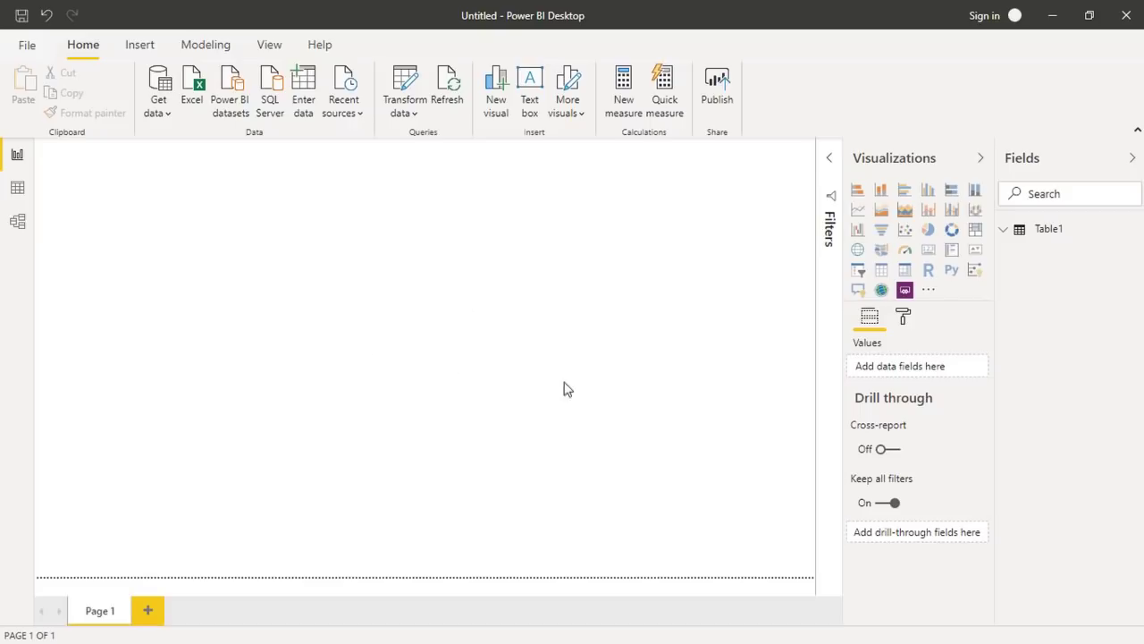
left_click(904, 322)
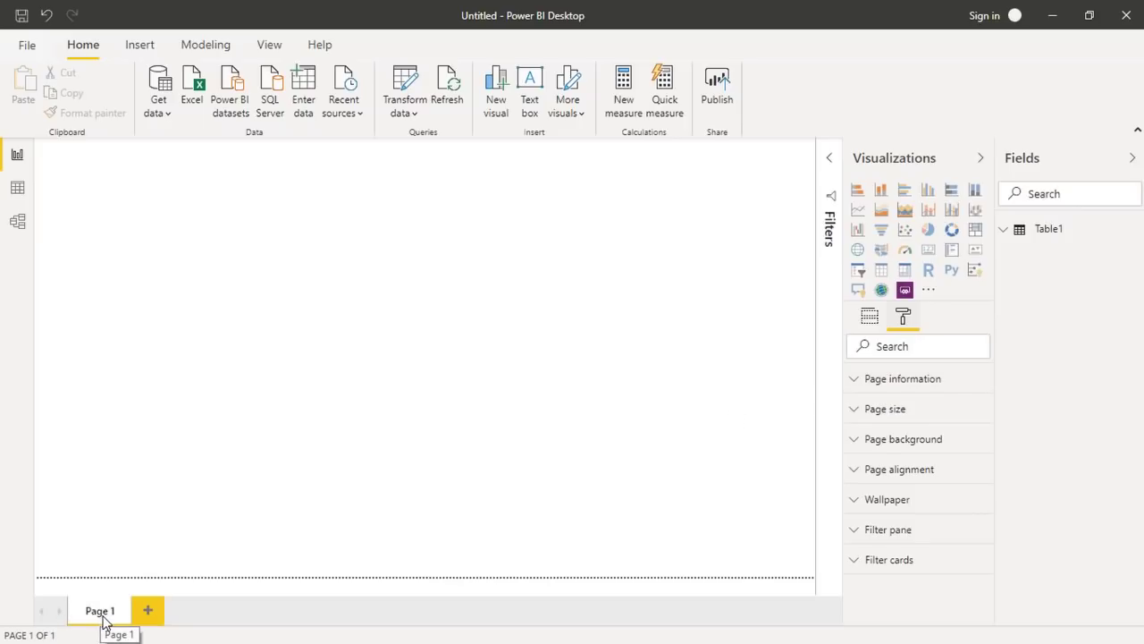
Add Page 2 and Page 3 to the report and expand Table1's columns.
left_click(147, 610)
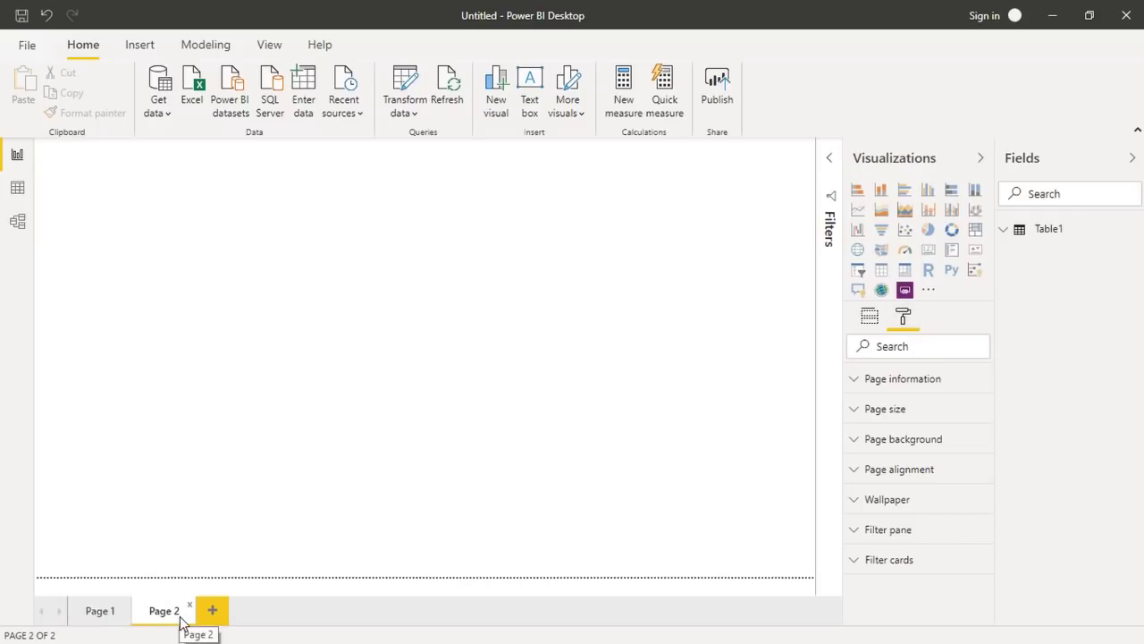
left_click(211, 617)
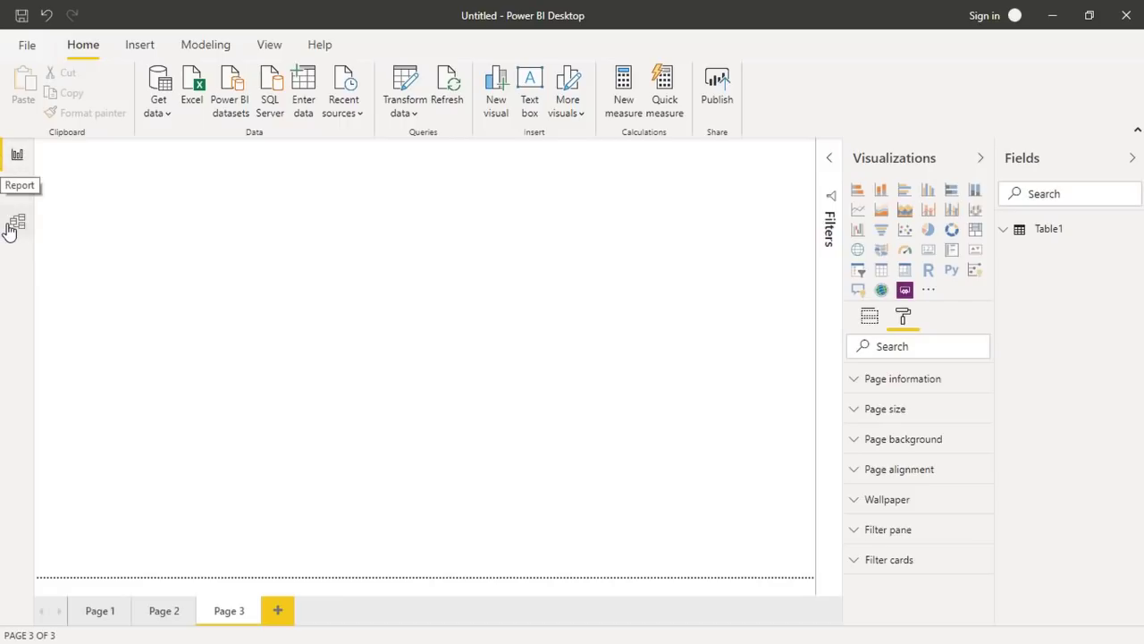
left_click(17, 165)
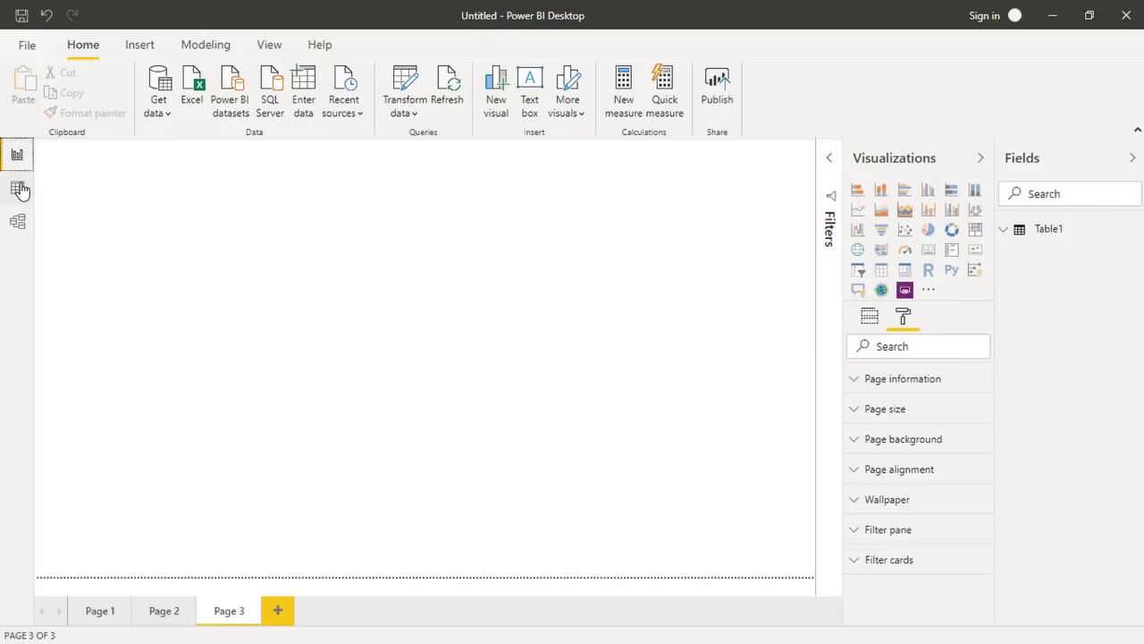
left_click(1046, 233)
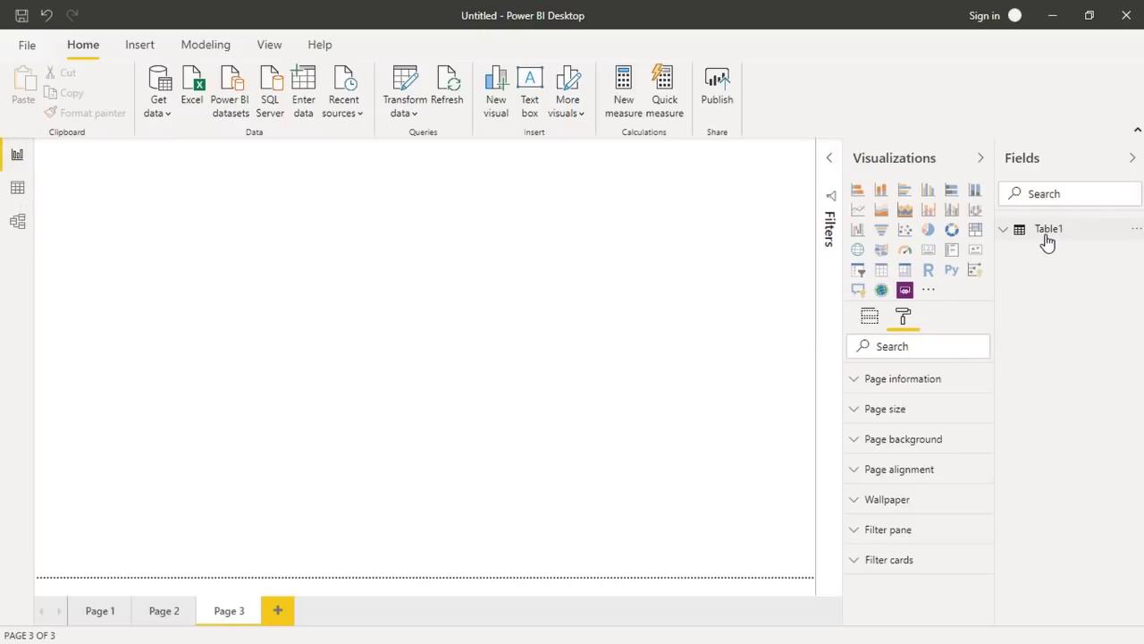
View Table1's state case rows in Data view, then its card in Model view.
left_click(17, 190)
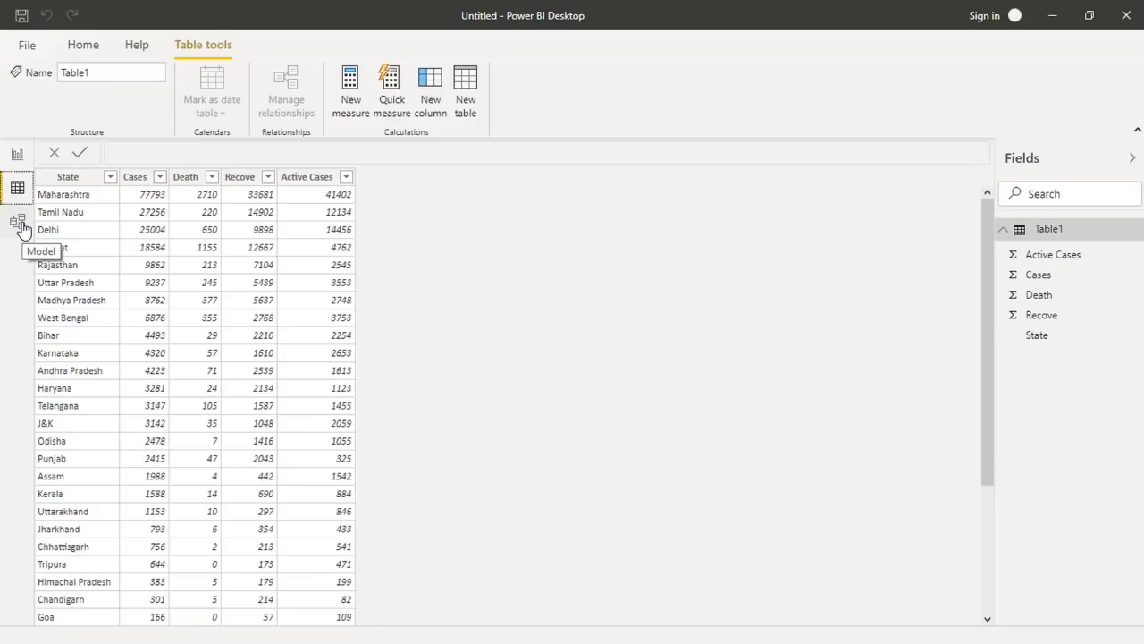
left_click(24, 228)
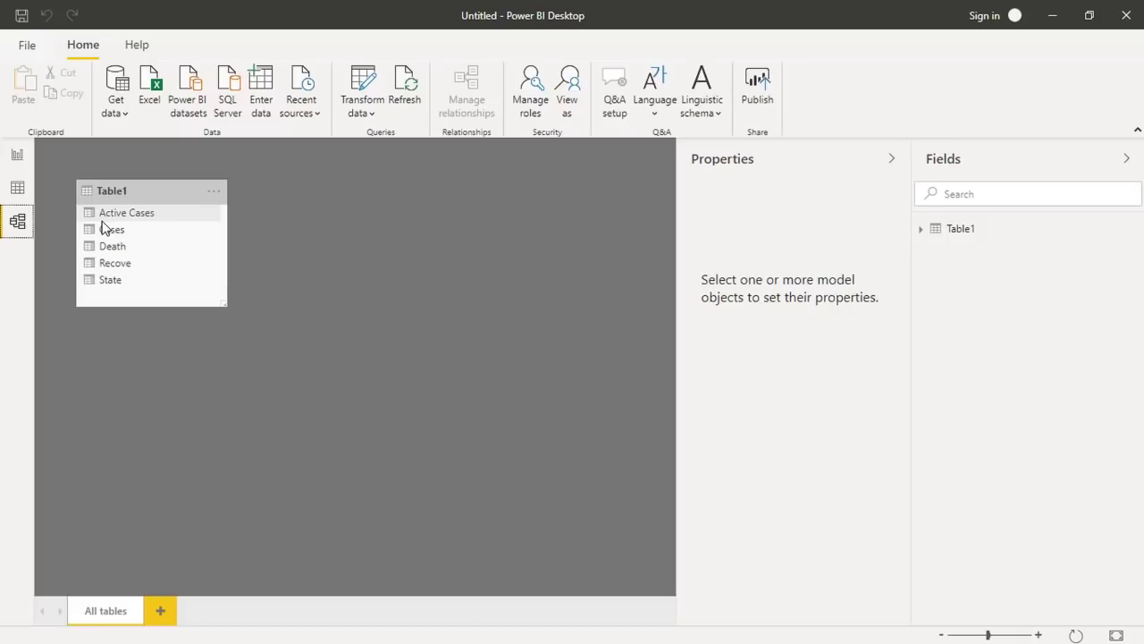
Back in Report view, delete Table1 from the Fields pane and confirm.
left_click(17, 154)
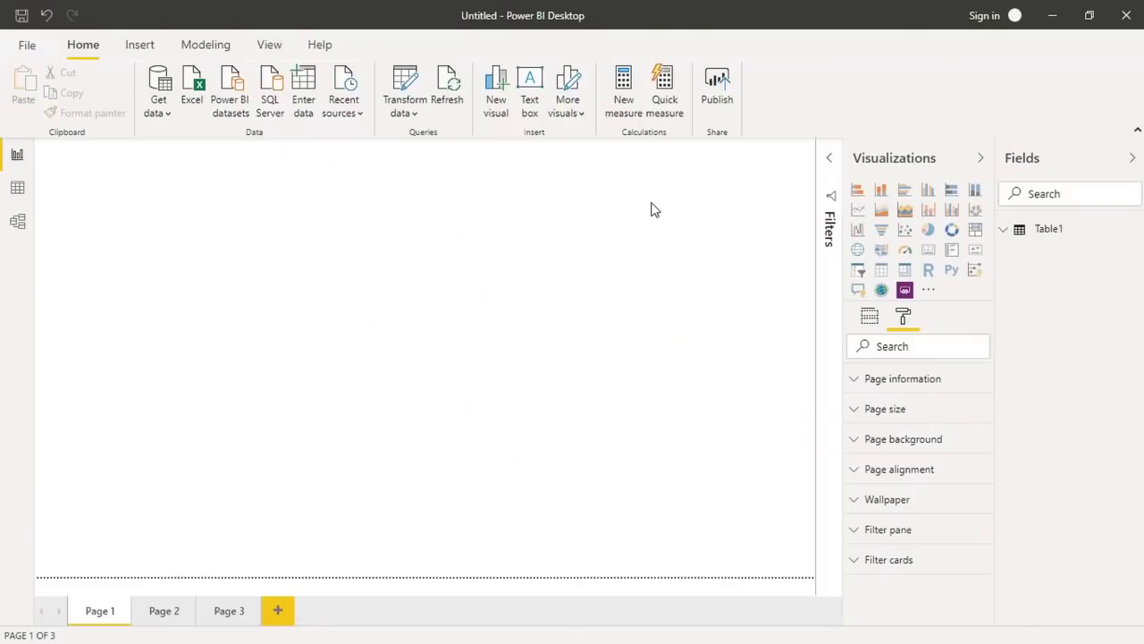
left_click(1057, 231)
right_click(1059, 230)
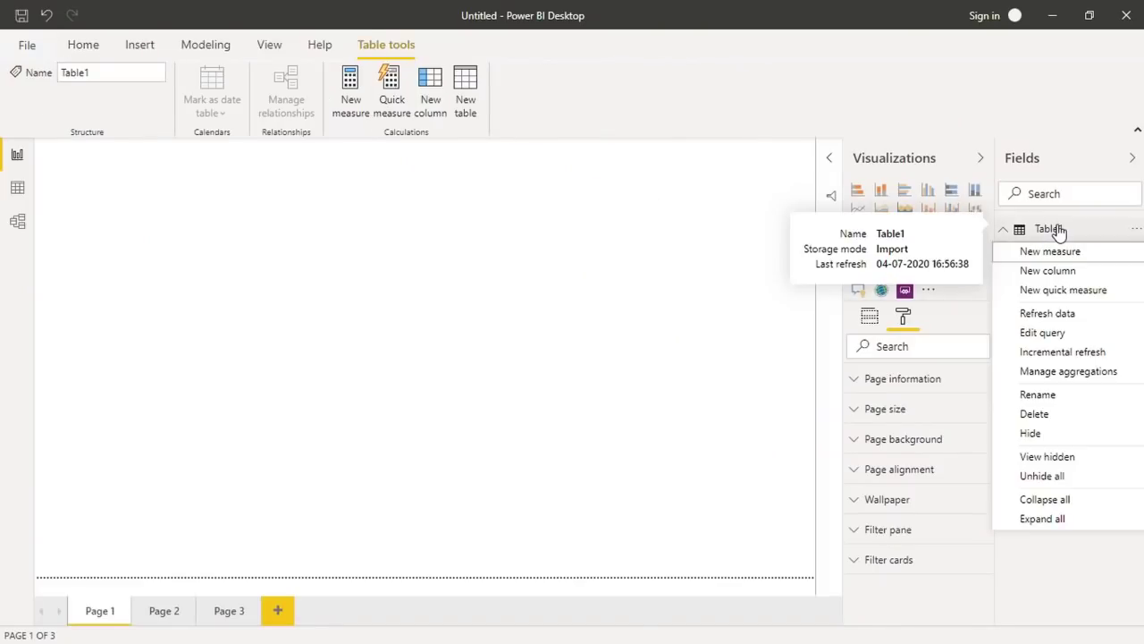
left_click(1057, 415)
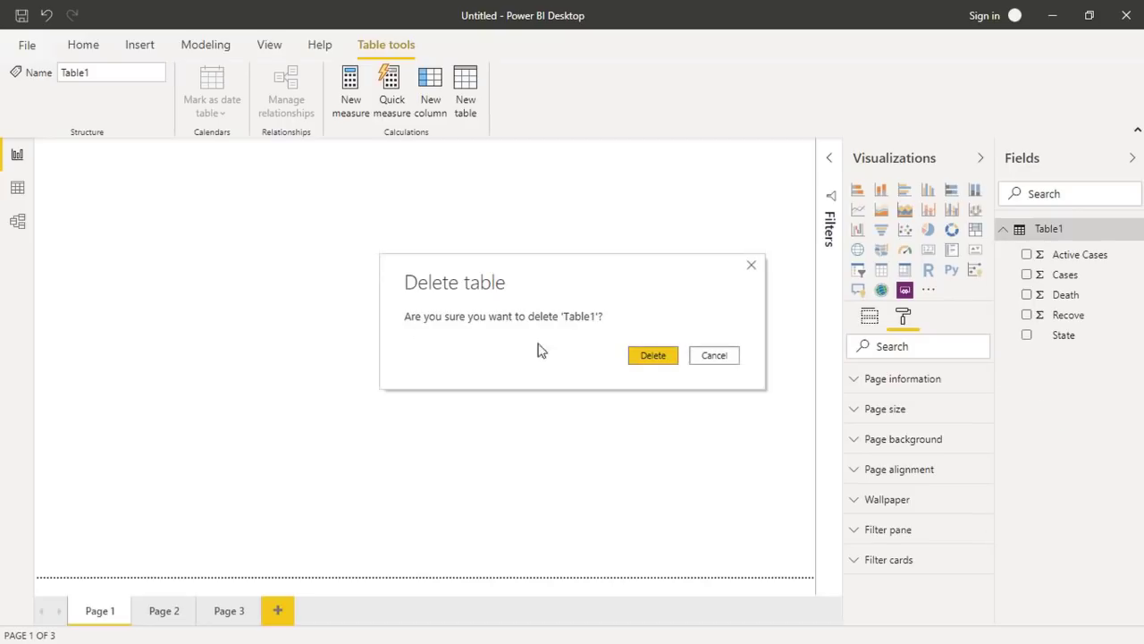
left_click(669, 363)
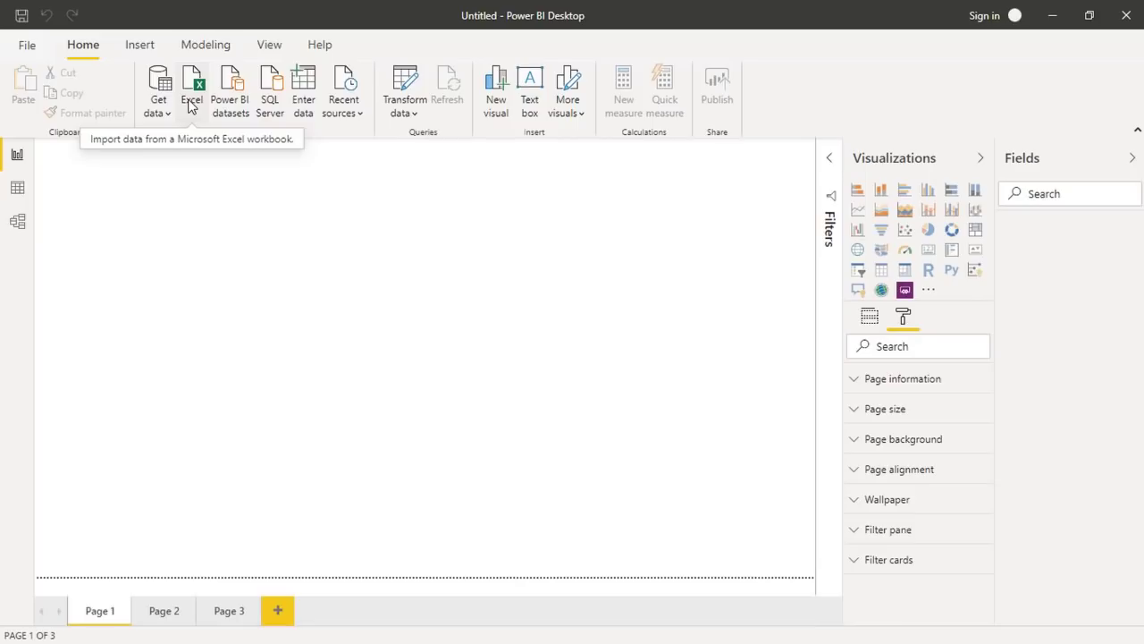
Import the Excel workbook Business Data.xlsx from the Desktop via Get data.
left_click(157, 113)
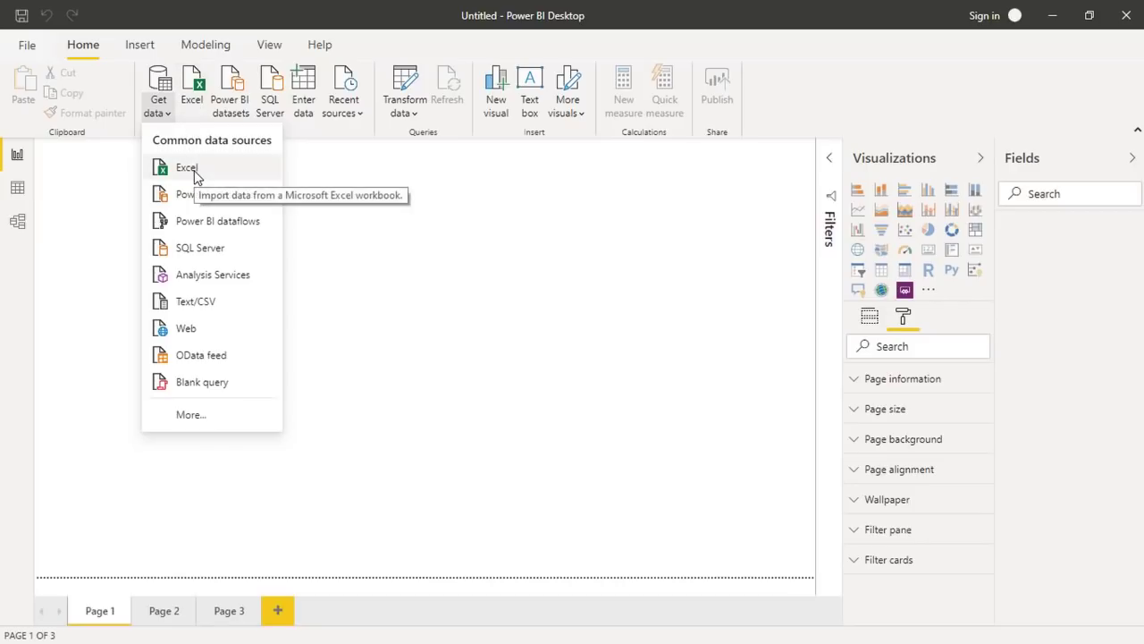
left_click(188, 169)
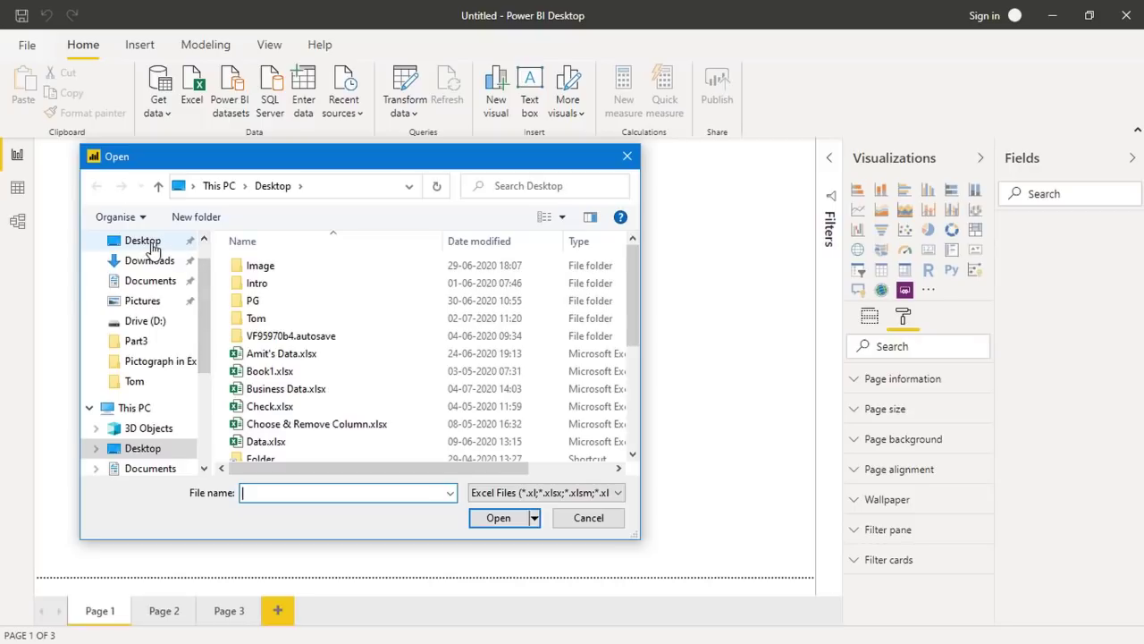
left_click(152, 247)
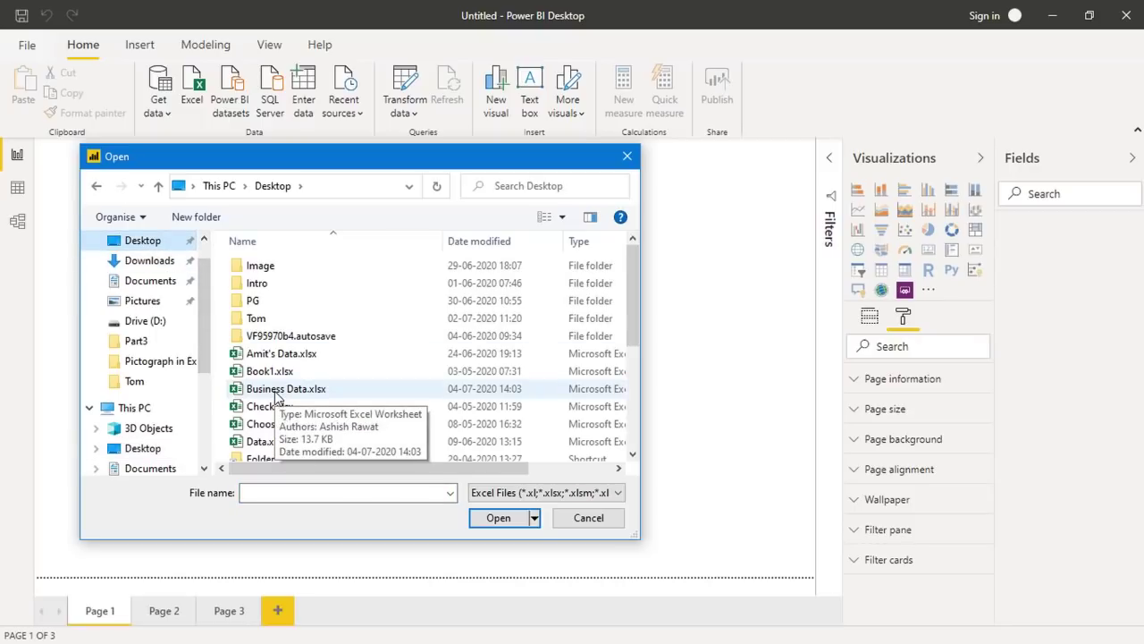
double_click(275, 392)
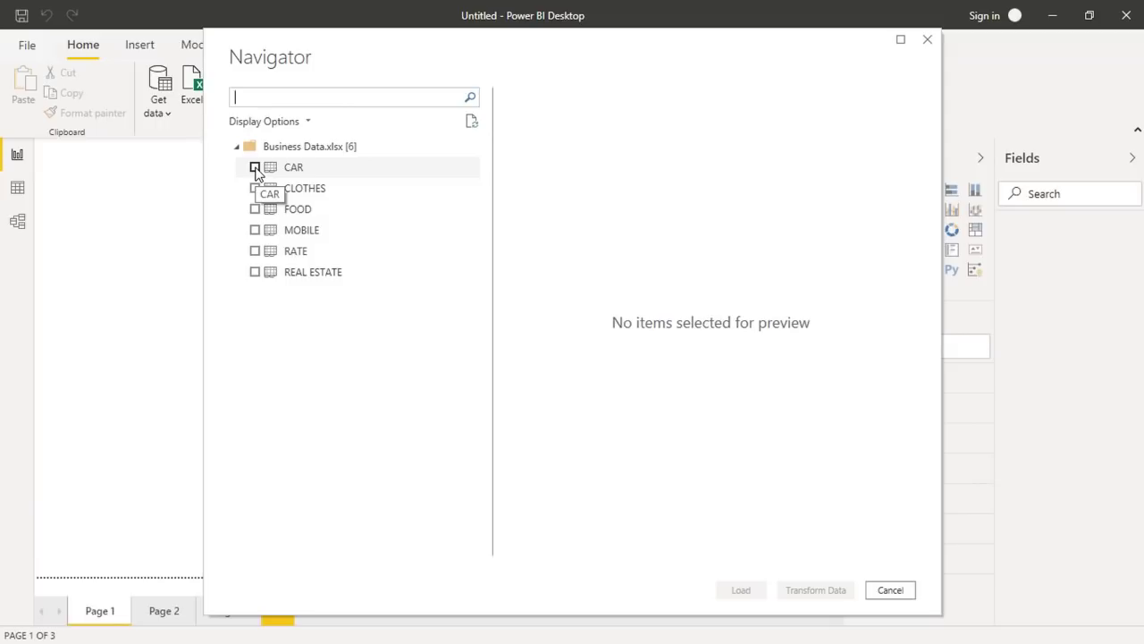
Load the CAR, CLOTHES, FOOD, MOBILE and REAL ESTATE sheets from Navigator, skipping RATE.
left_click(255, 168)
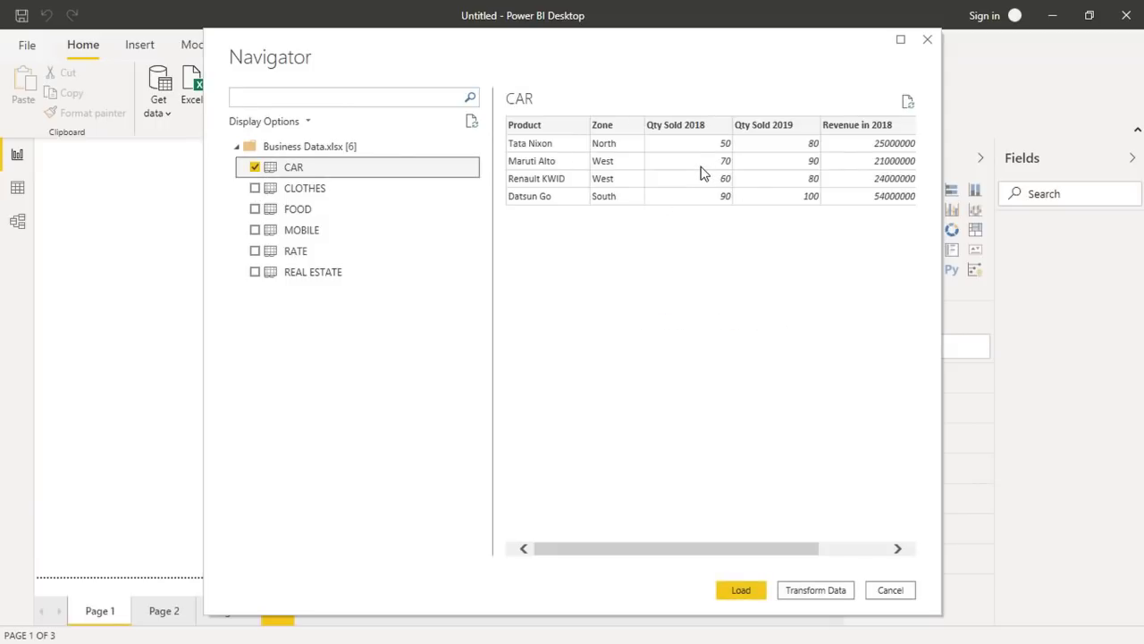
left_click(255, 187)
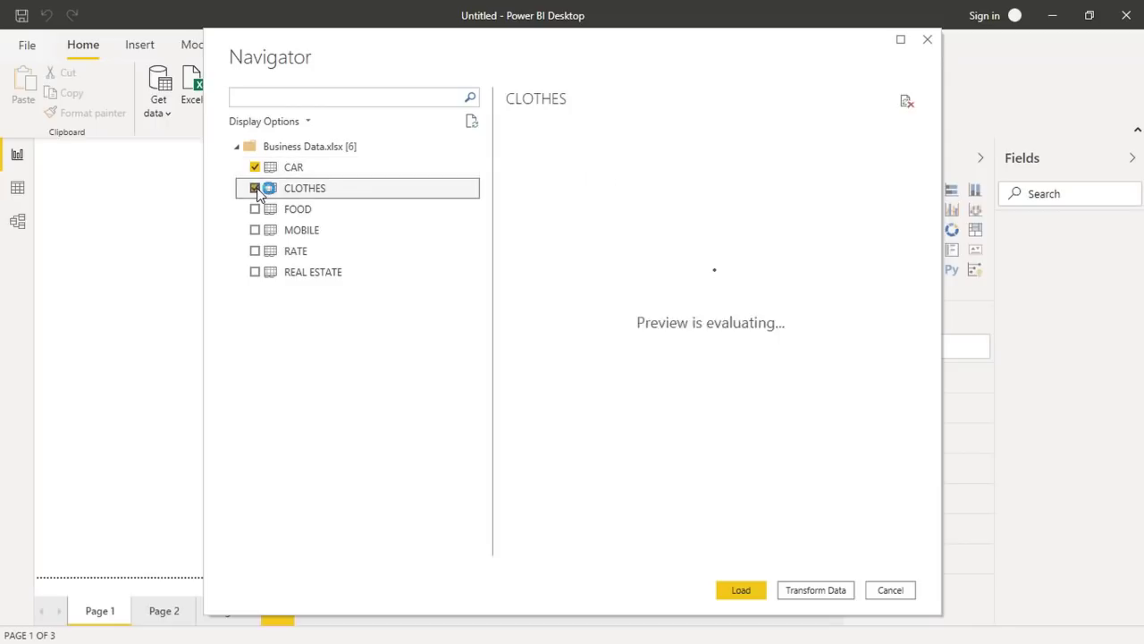
left_click(255, 209)
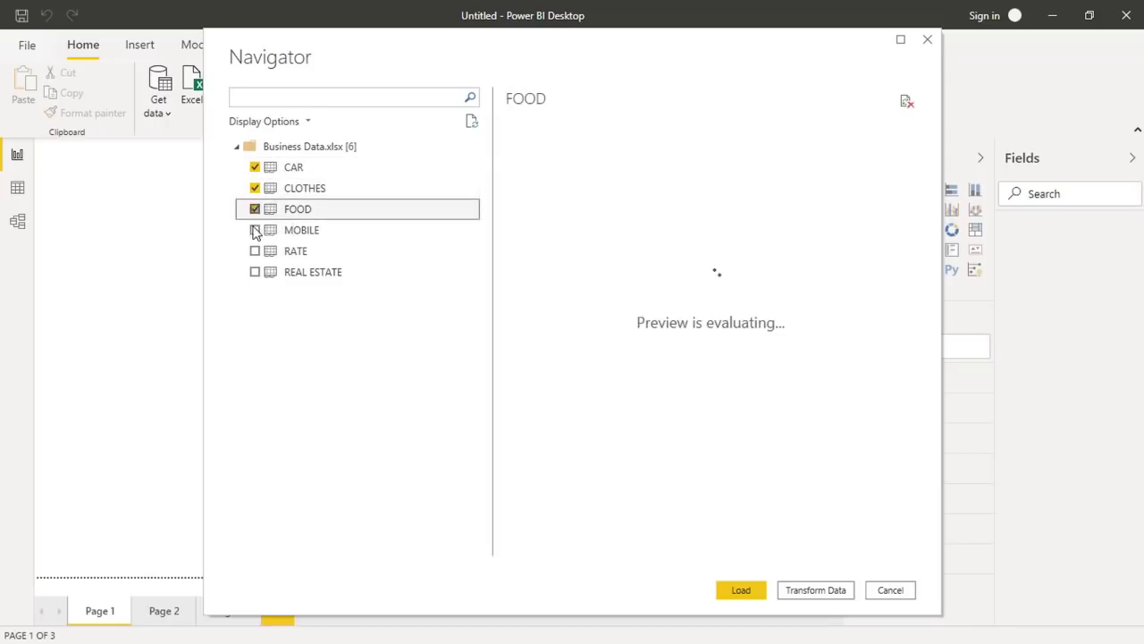
left_click(255, 229)
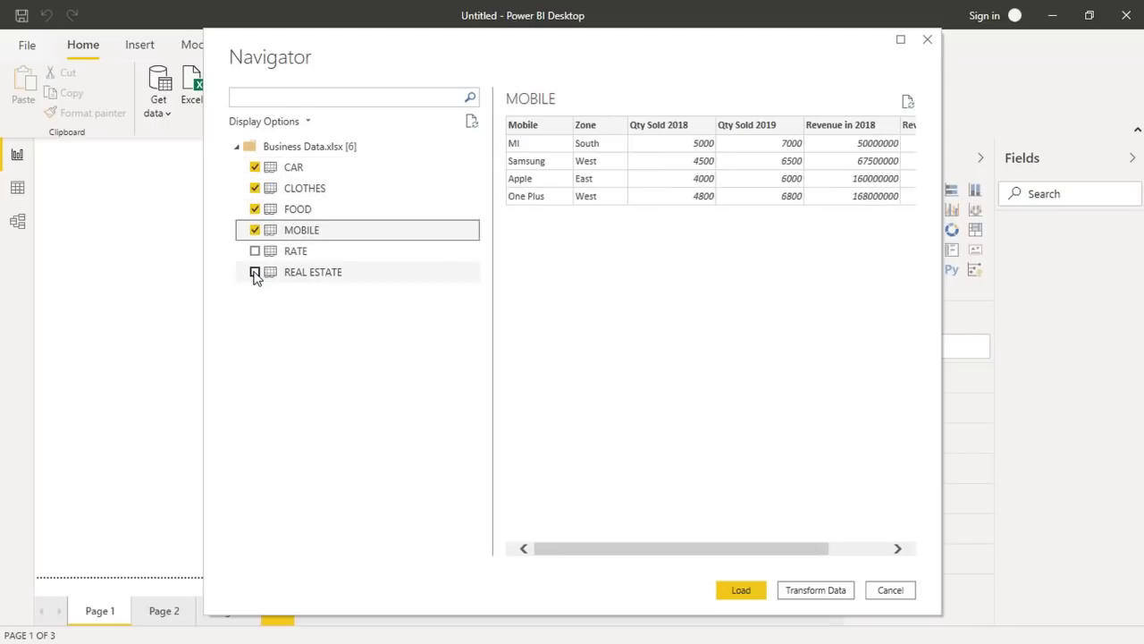
left_click(255, 272)
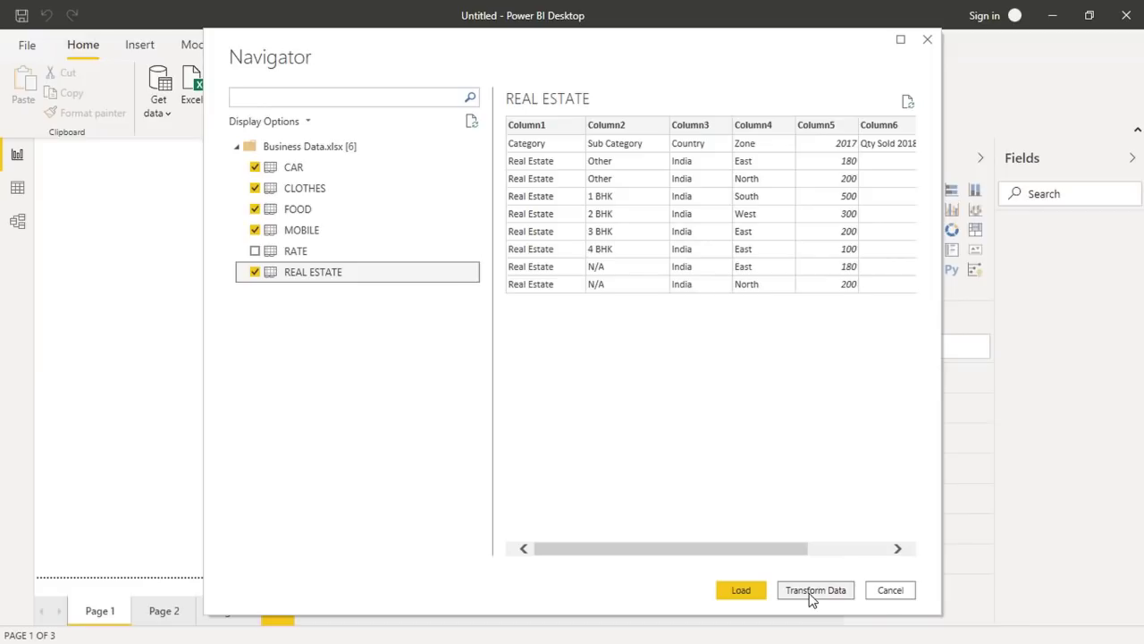
left_click(748, 590)
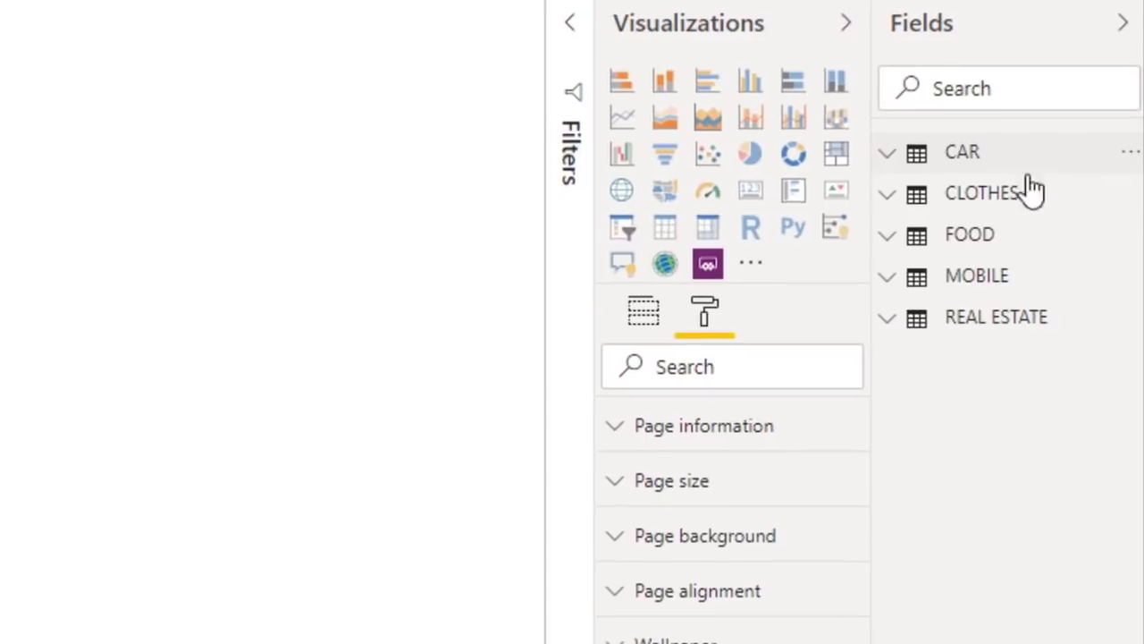
Expand and then collapse the CAR and CLOTHES tables in the Fields pane.
left_click(894, 157)
left_click(888, 427)
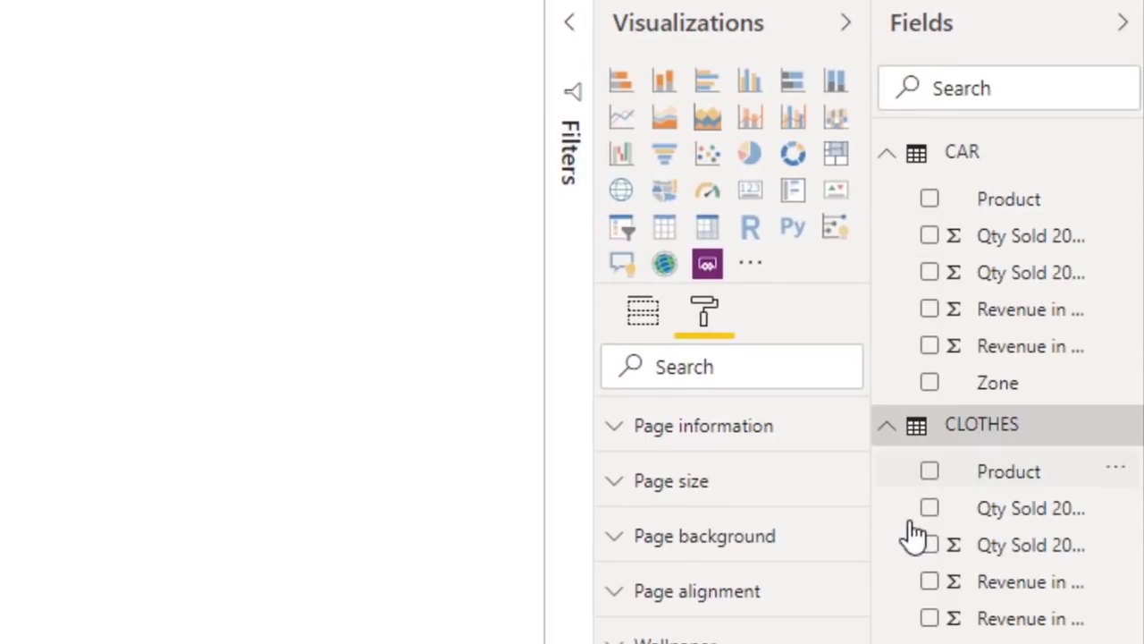
left_click(886, 152)
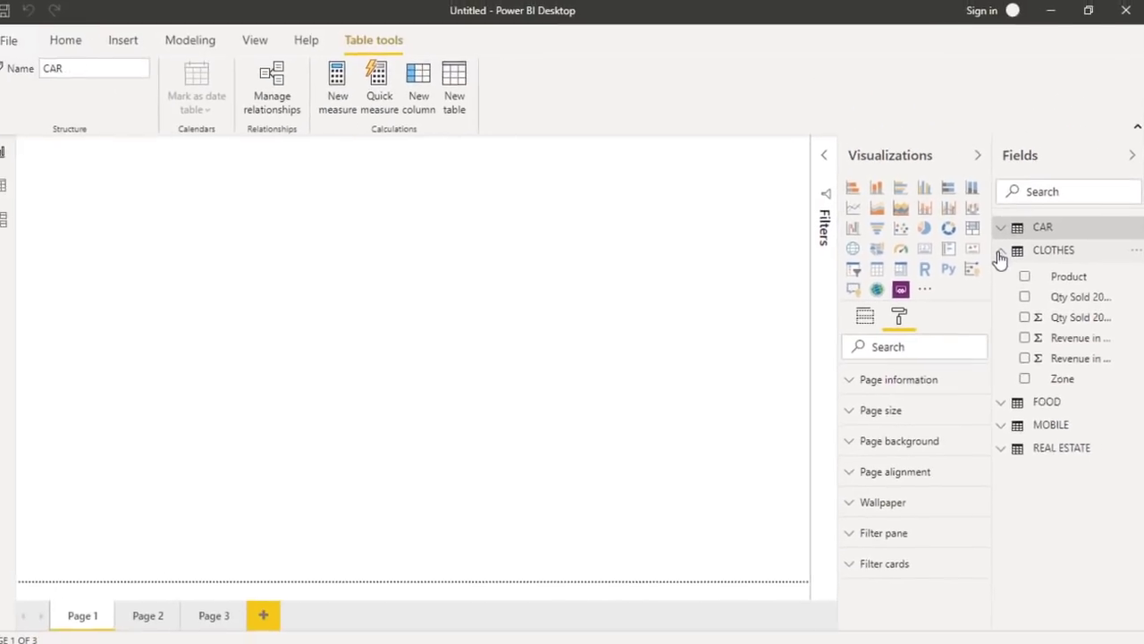
left_click(885, 194)
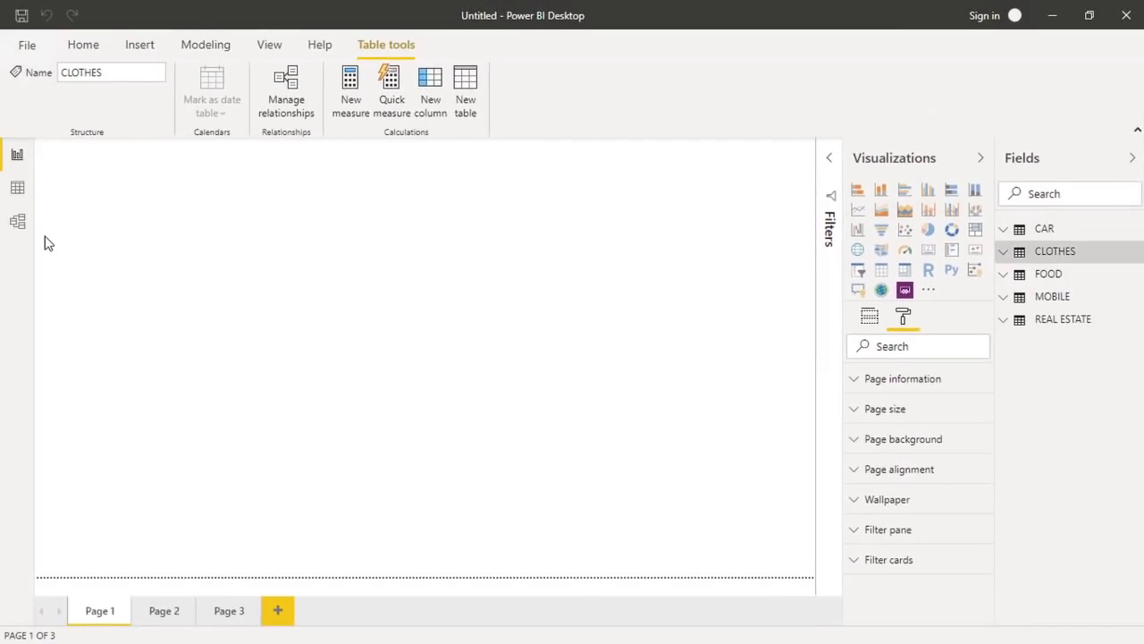
left_click(82, 50)
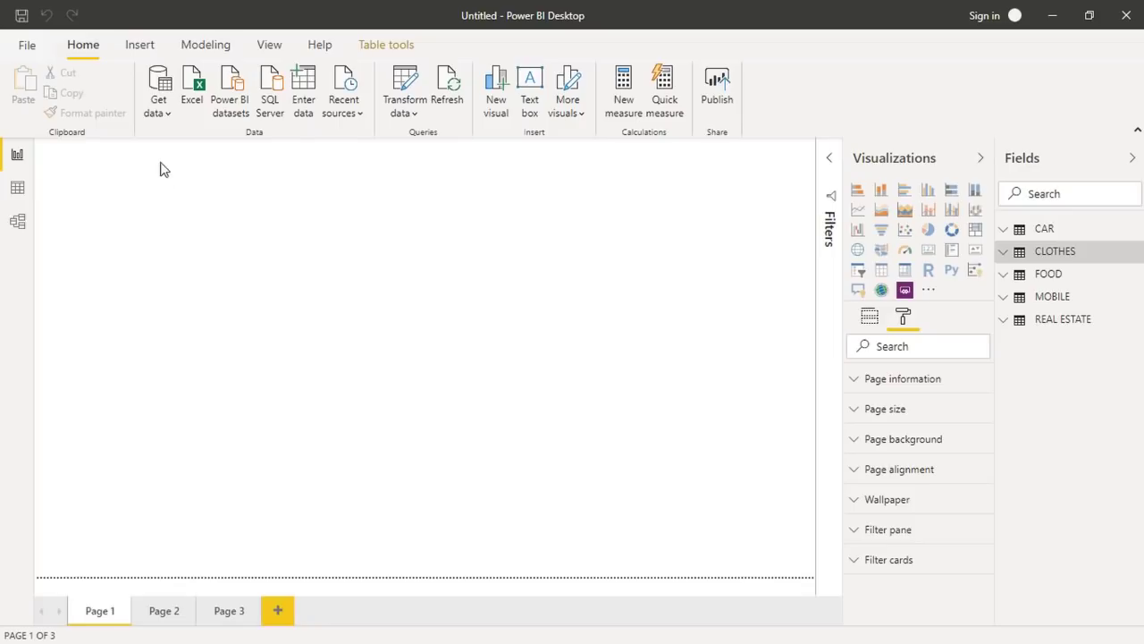
Choose Web under Get data to open the From Web dialog, then switch to the browser.
left_click(154, 116)
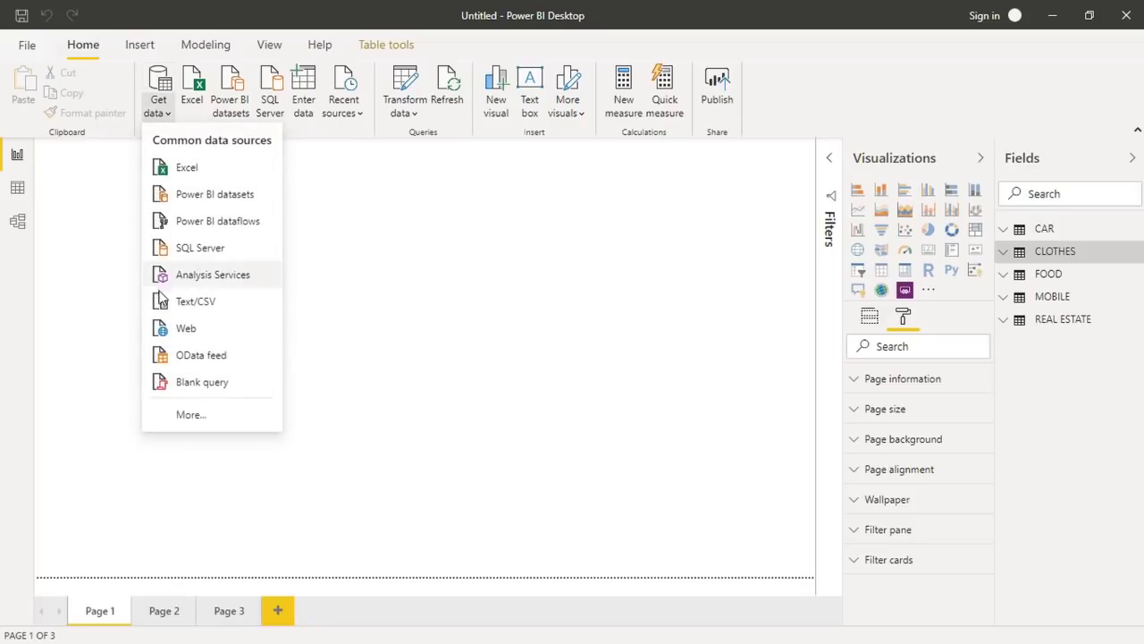
left_click(184, 339)
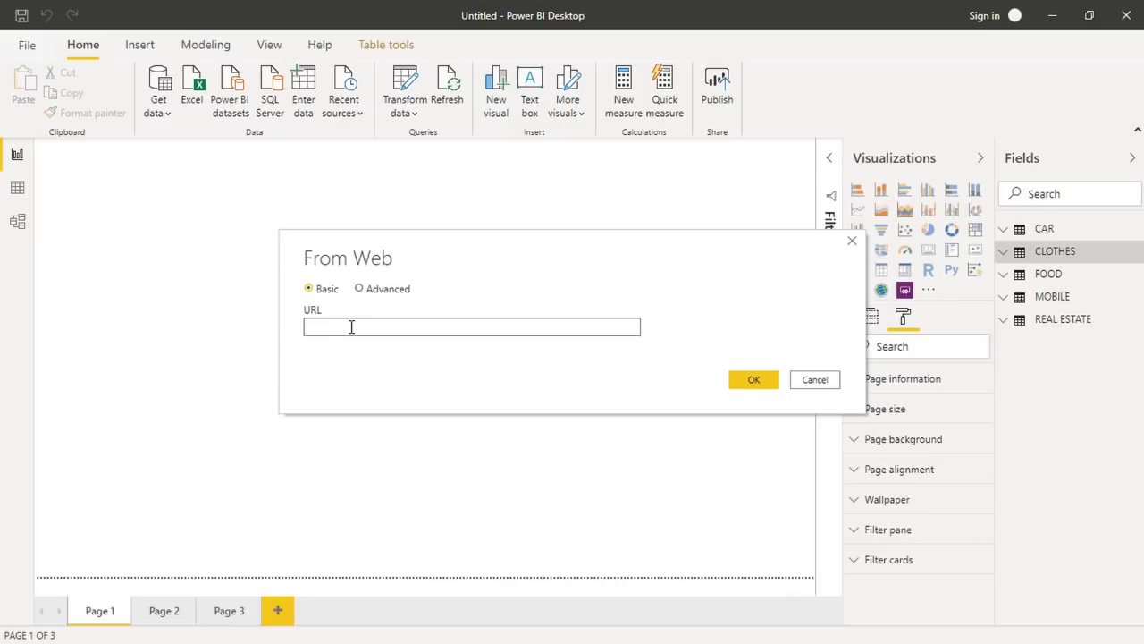
key("alt+Tab")
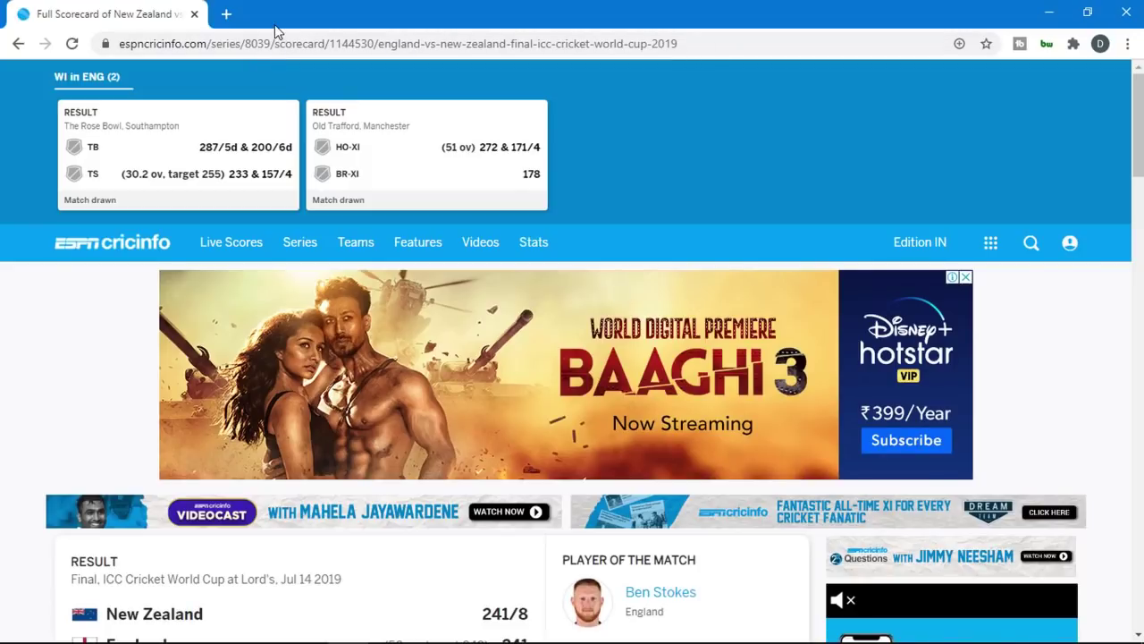
Copy the ESPNcricinfo World Cup final scorecard URL from Chrome's address bar.
left_click_drag(1140, 139, 1140, 384)
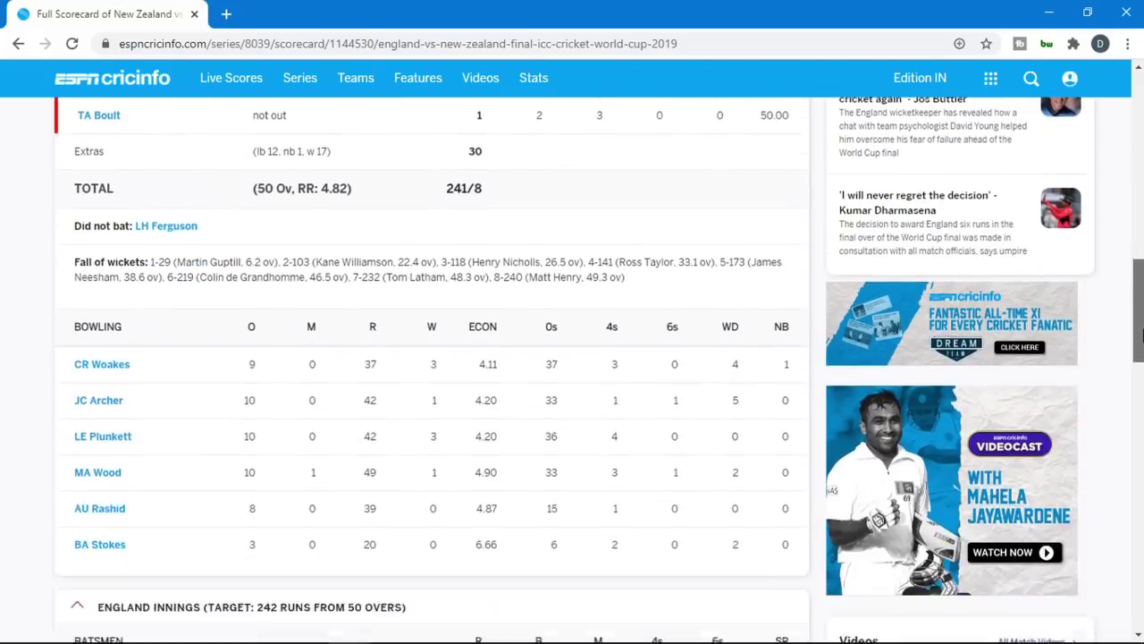
left_click_drag(1141, 385, 1137, 134)
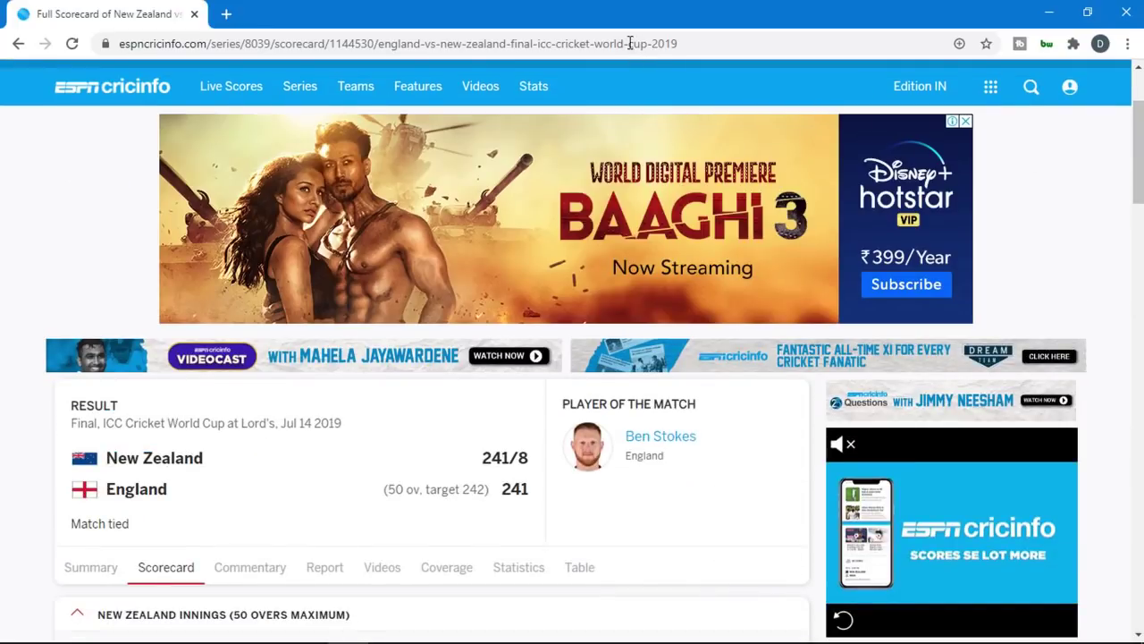
mouse_move(694, 43)
left_mouse_down()
mouse_move(288, 62)
mouse_move(3, 54)
left_mouse_up()
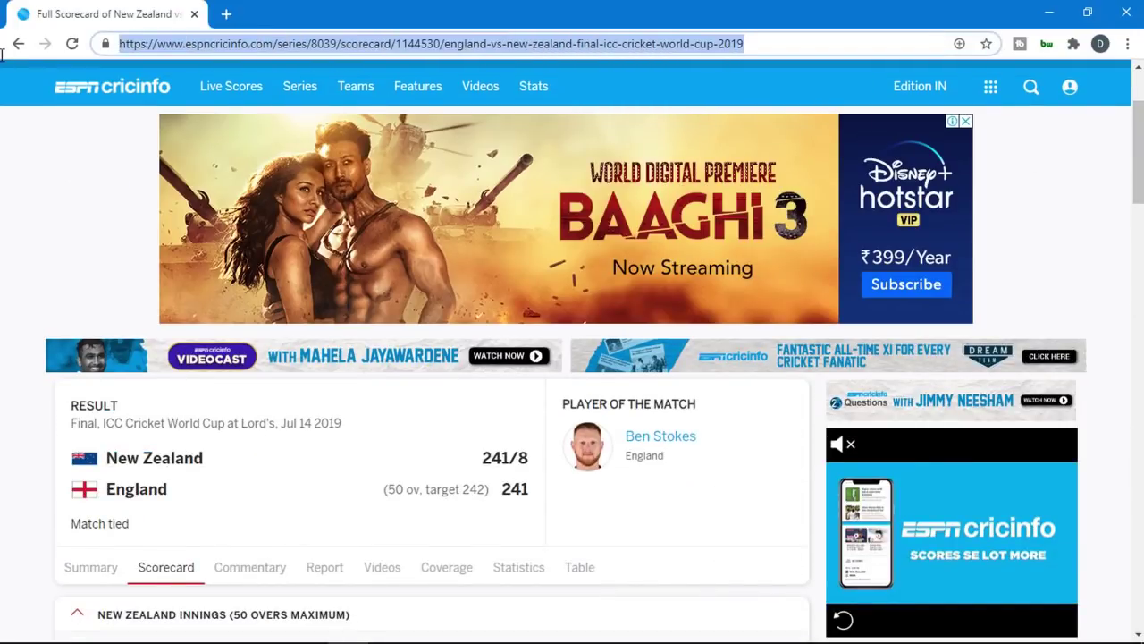
right_click(379, 44)
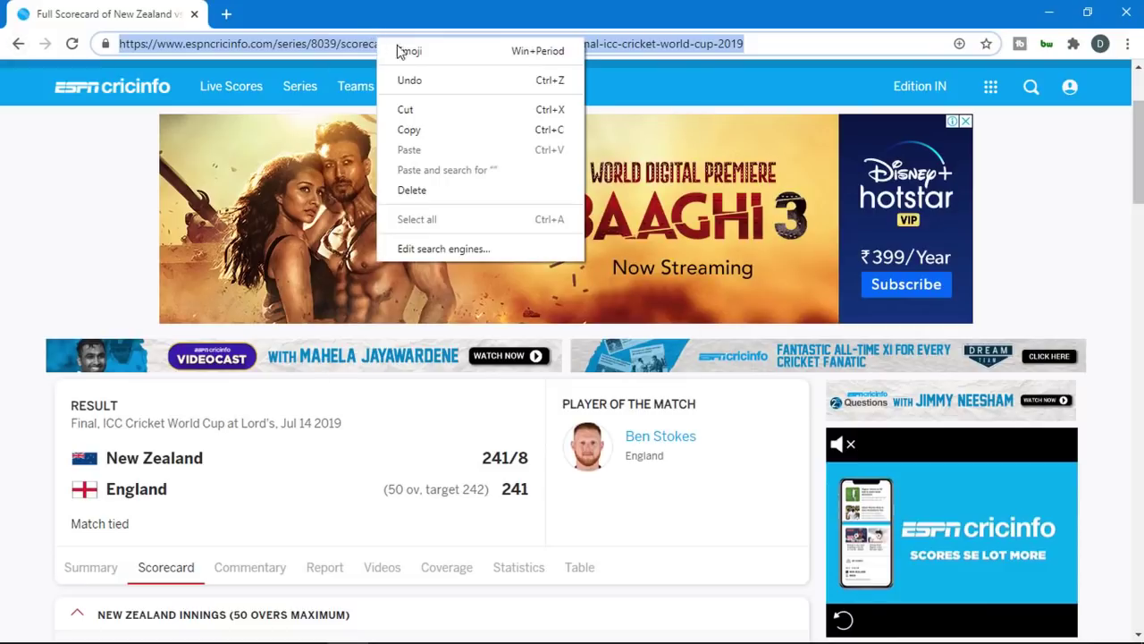
left_click(423, 139)
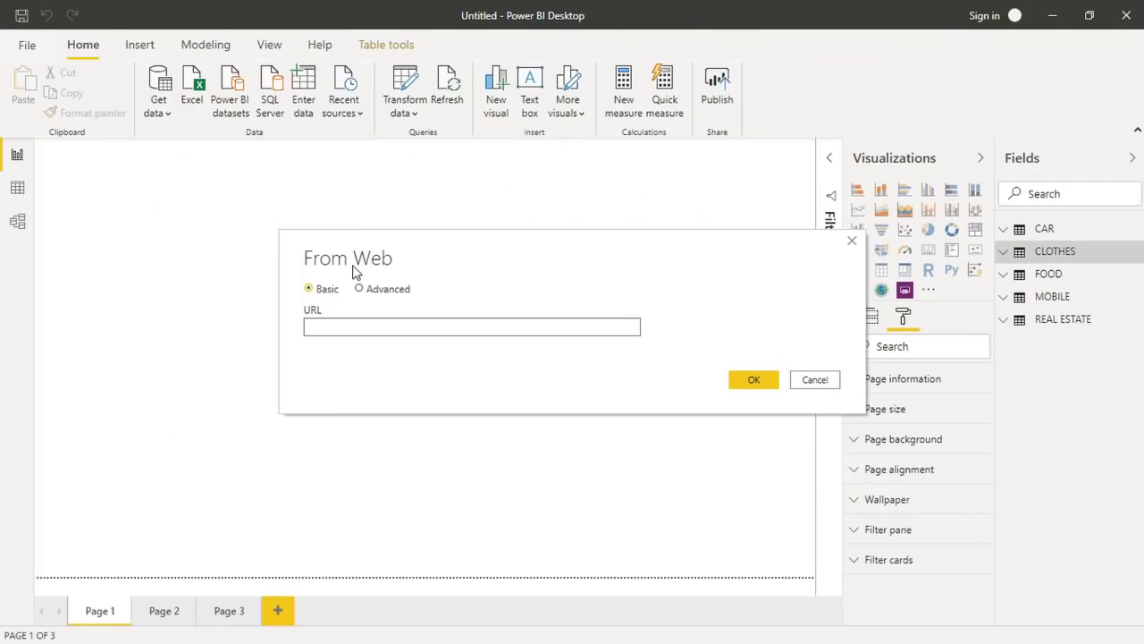
Paste the scorecard URL into From Web and connect to list Document and Table 0–8.
left_click(356, 332)
key("ctrl+v")
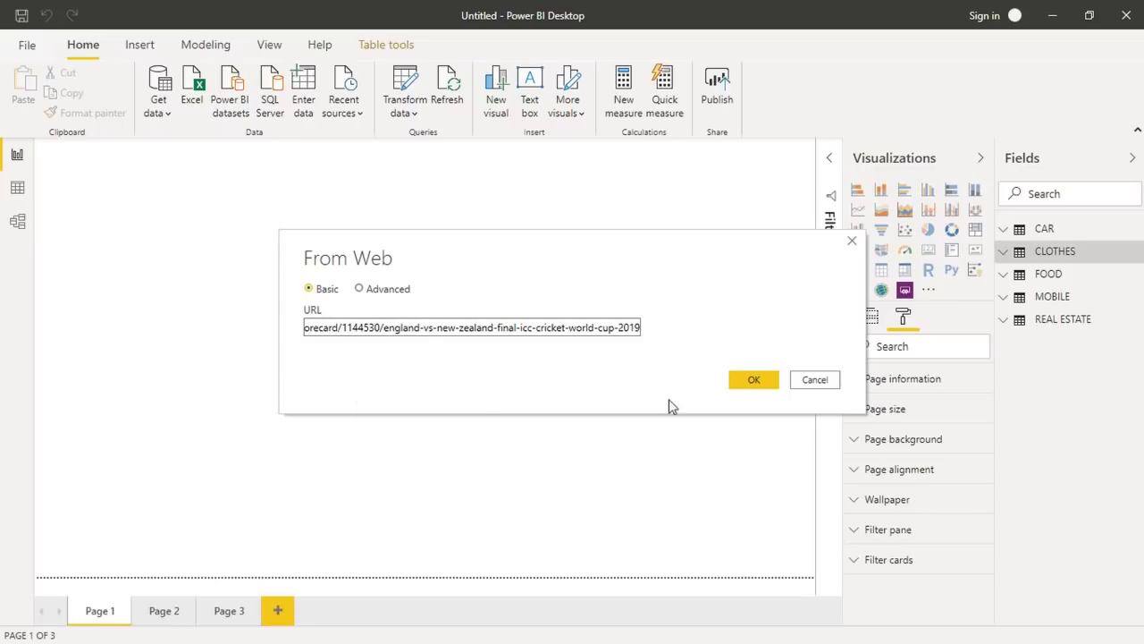
left_click(755, 381)
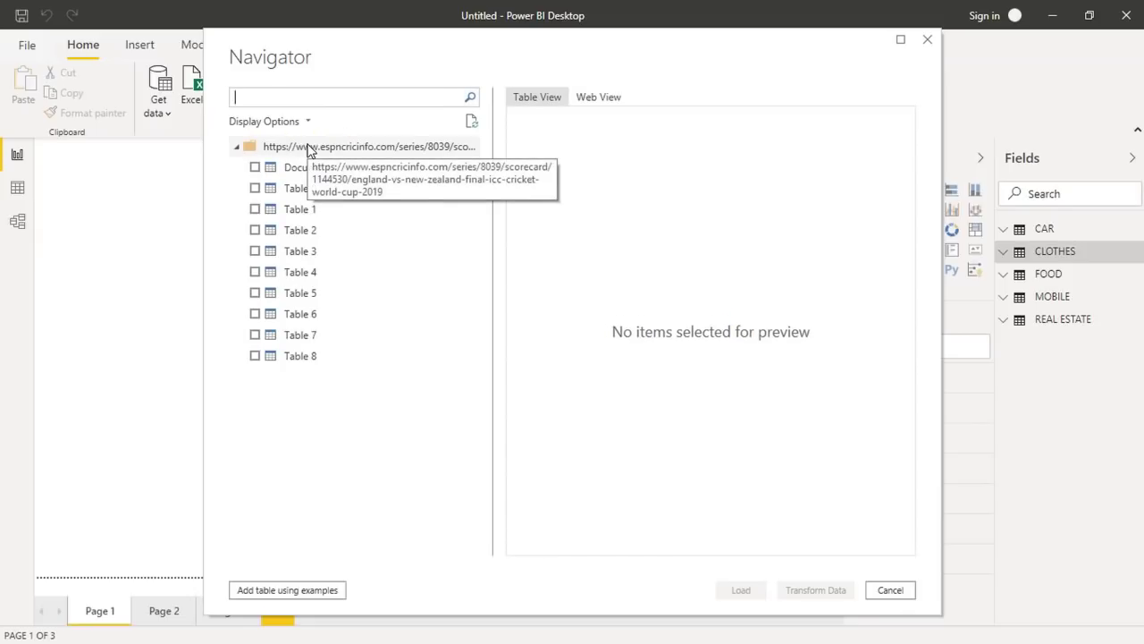
Preview Tables 0–3 of the scorecard, then load only Table 0, the batting figures.
left_click(255, 189)
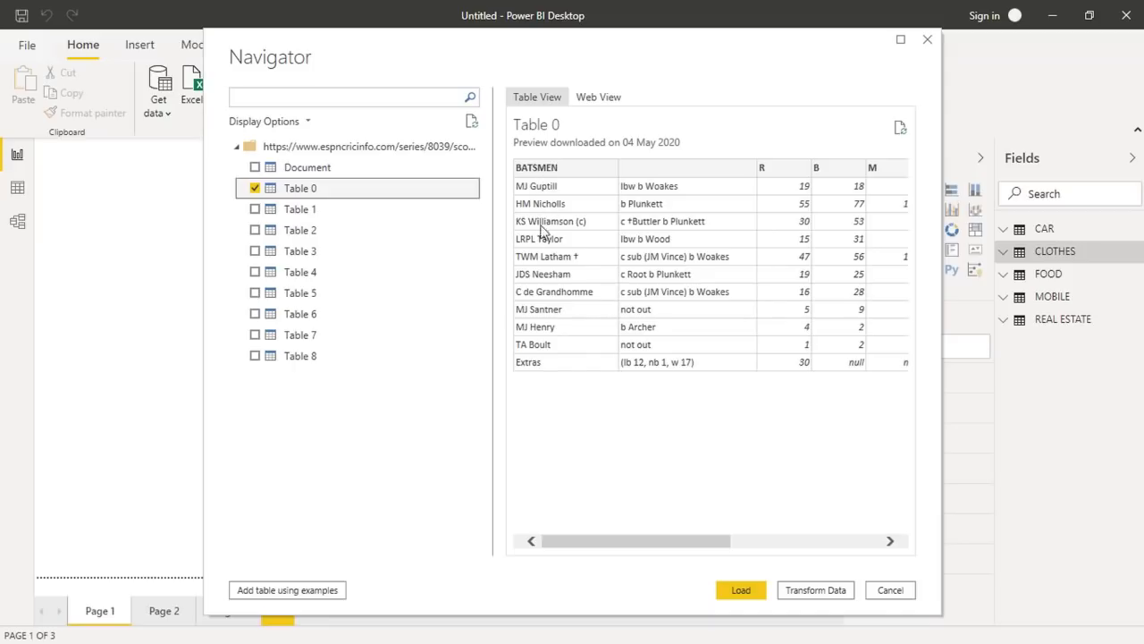
left_click(255, 209)
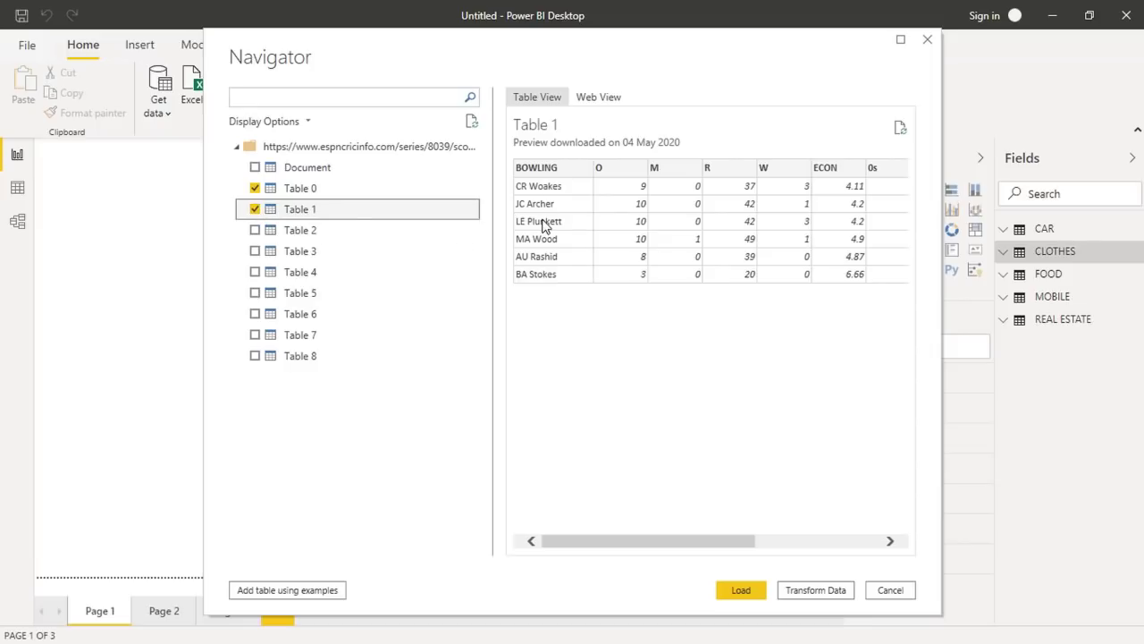
left_click(250, 231)
left_click(255, 252)
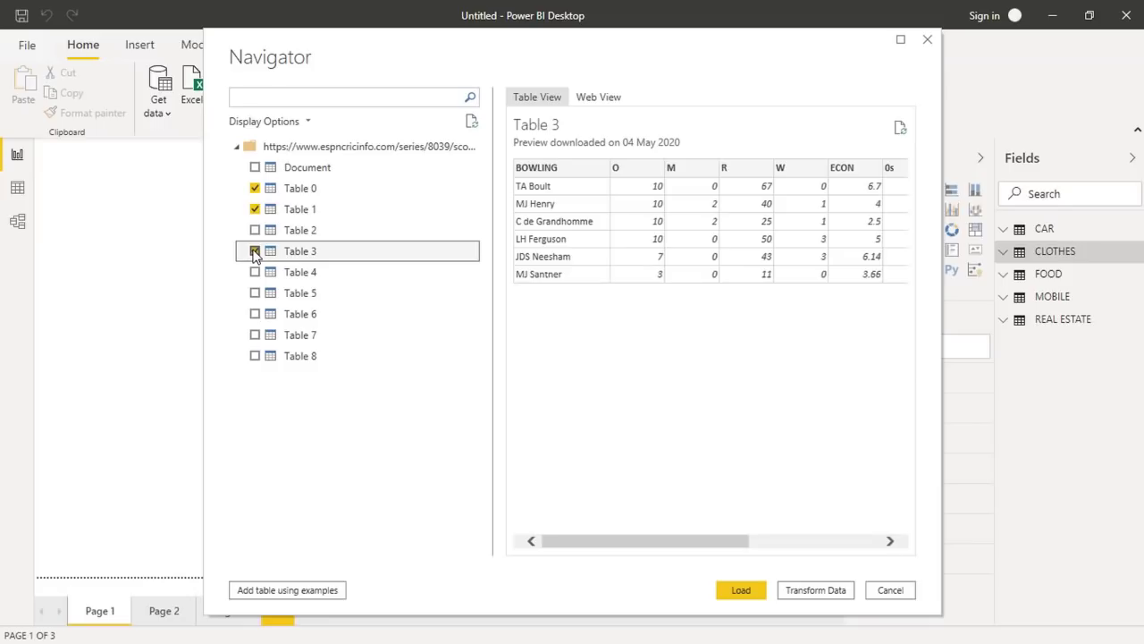
left_click(255, 251)
left_click(251, 230)
left_click(255, 209)
left_click(250, 189)
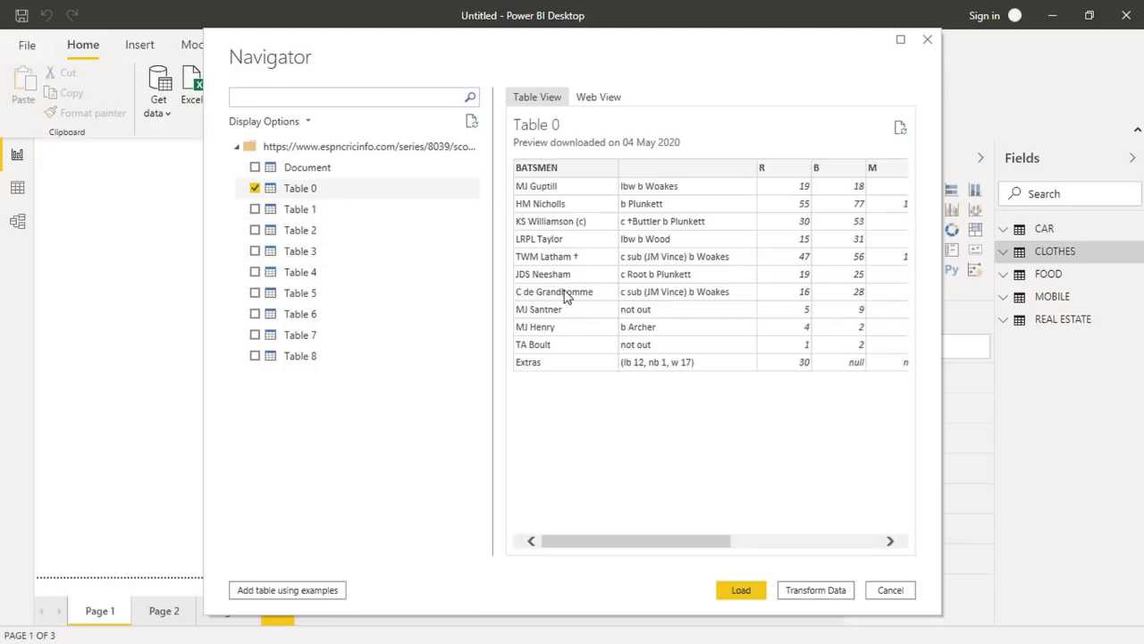
left_click(732, 592)
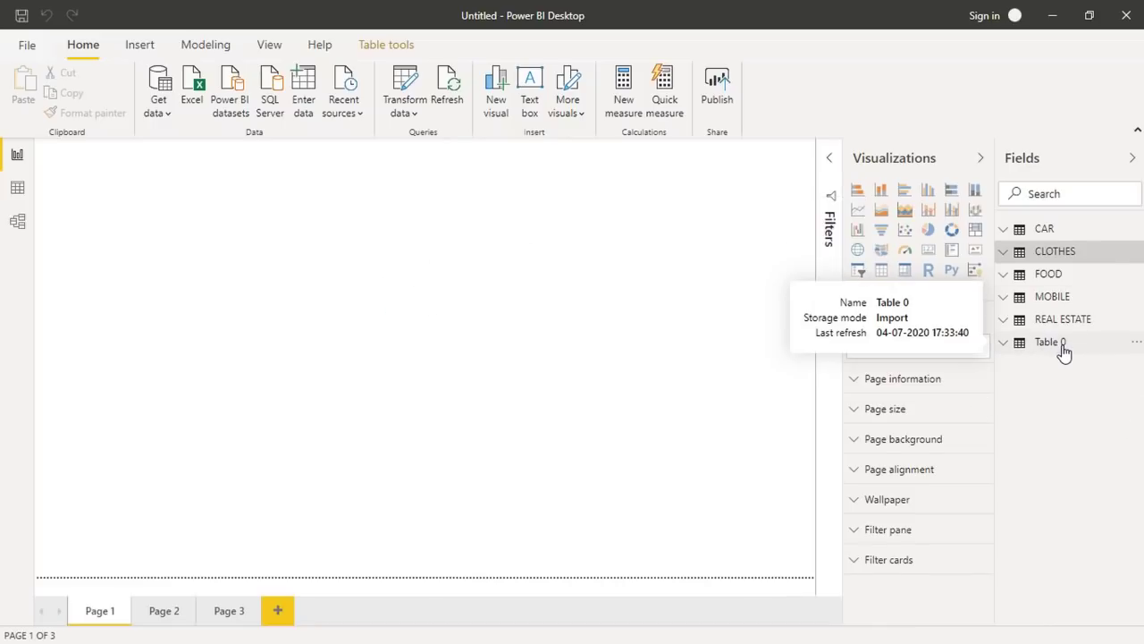
left_click(349, 187)
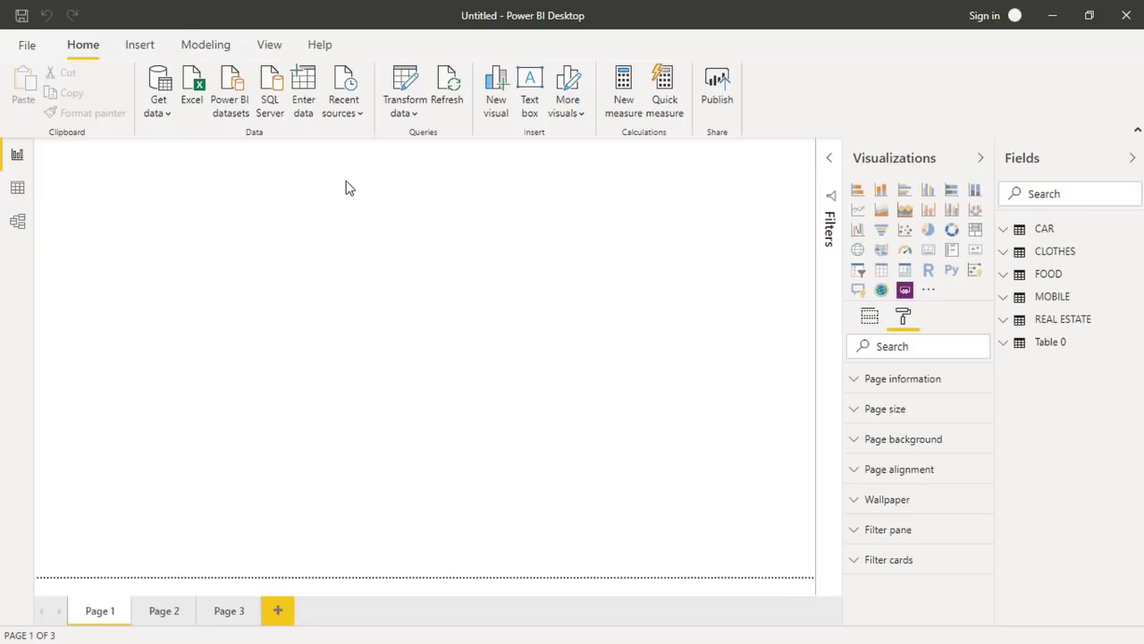
Start an Enter data table with columns named Sub Category and Price.
left_click(303, 99)
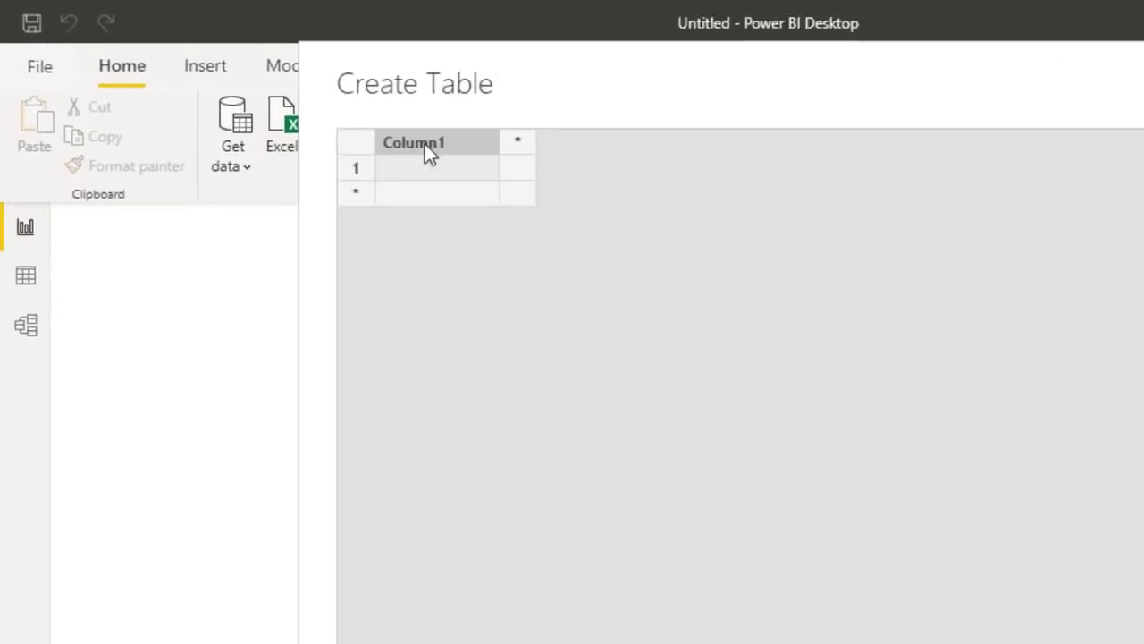
double_click(290, 97)
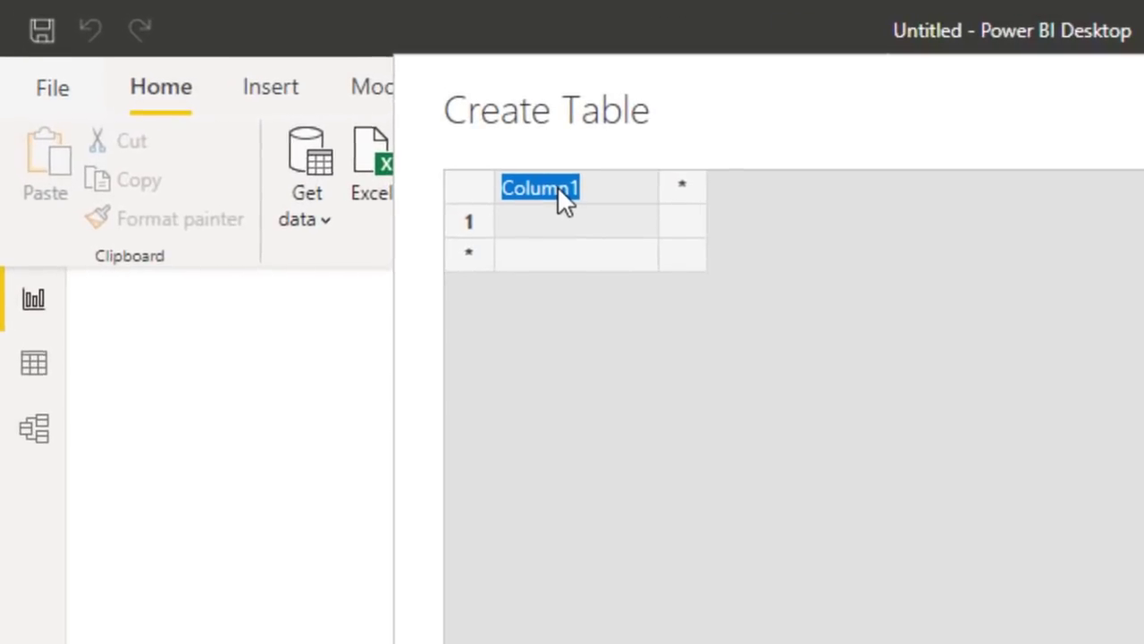
type("Sub ")
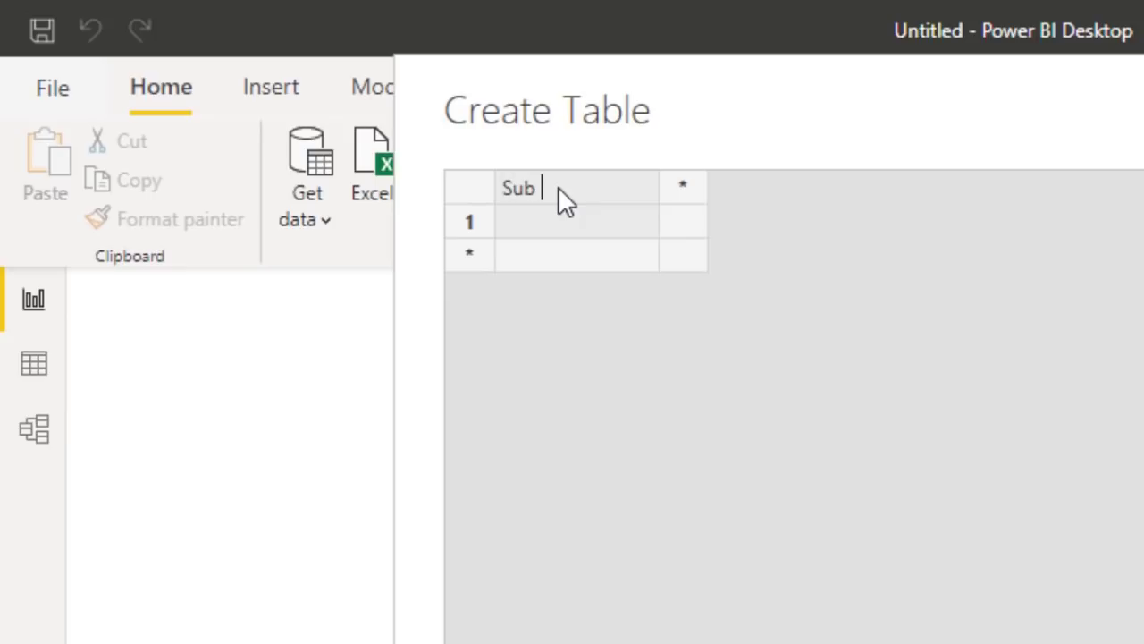
type("Category")
key("Return")
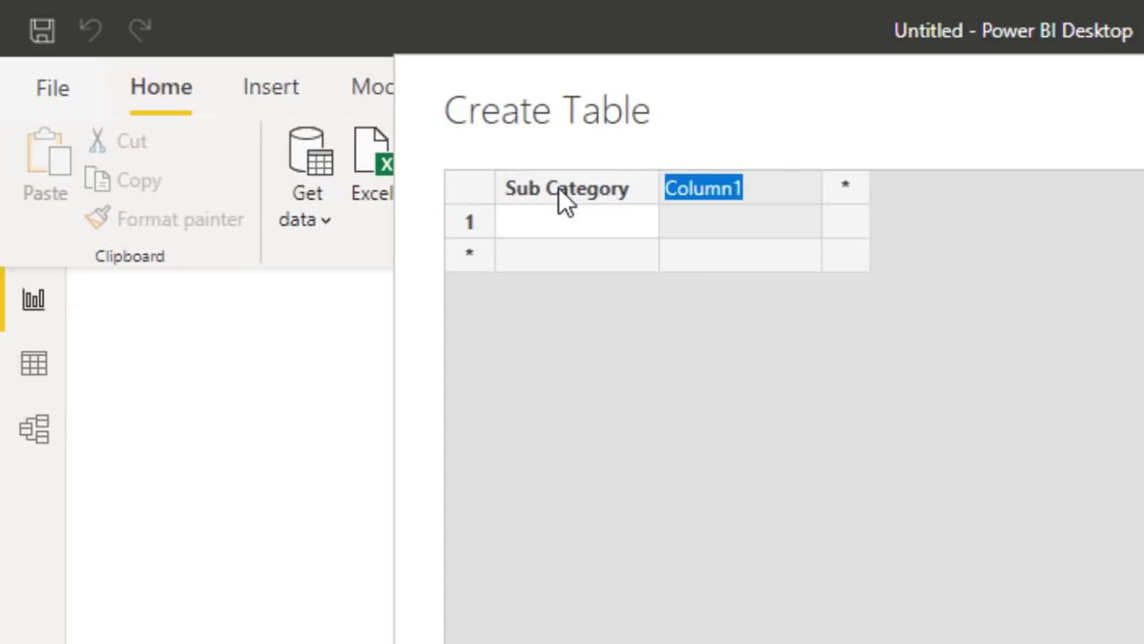
type("Price")
key("Return")
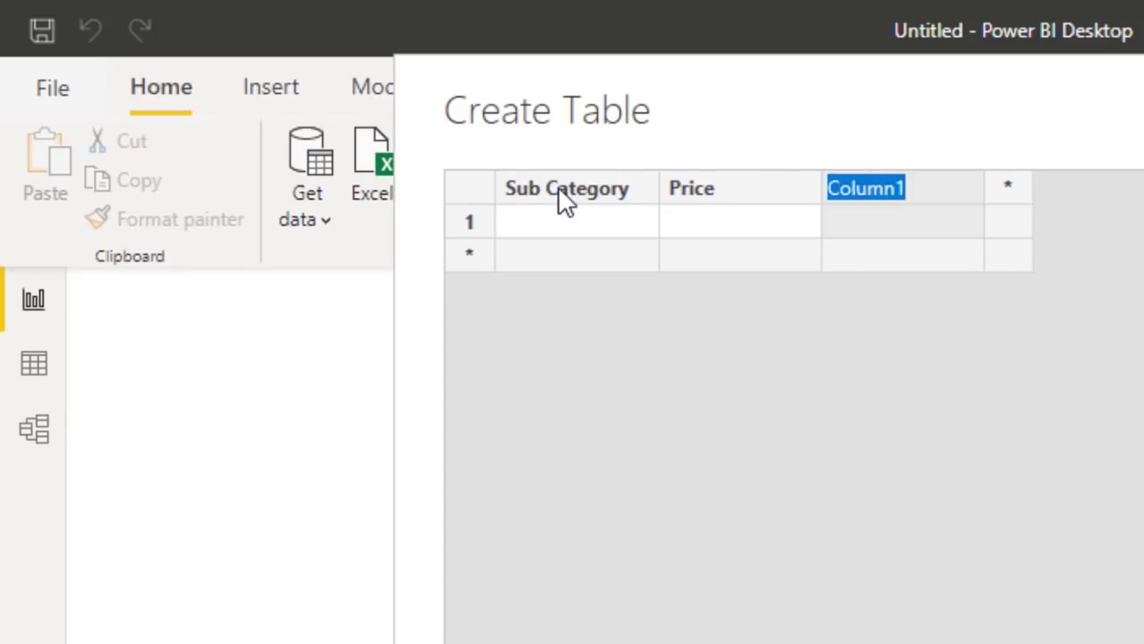
left_click(623, 219)
left_click(595, 216)
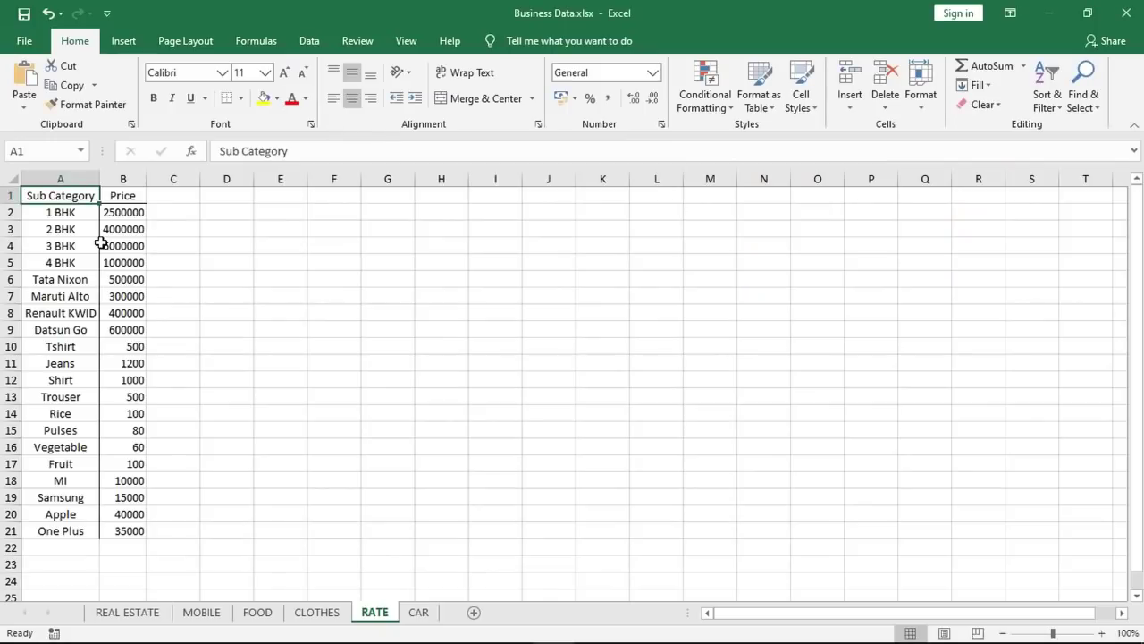
Copy the RATE sheet's Sub Category and Price rows A2:B21 in Excel.
key("Down")
key("ctrl+shift+Down")
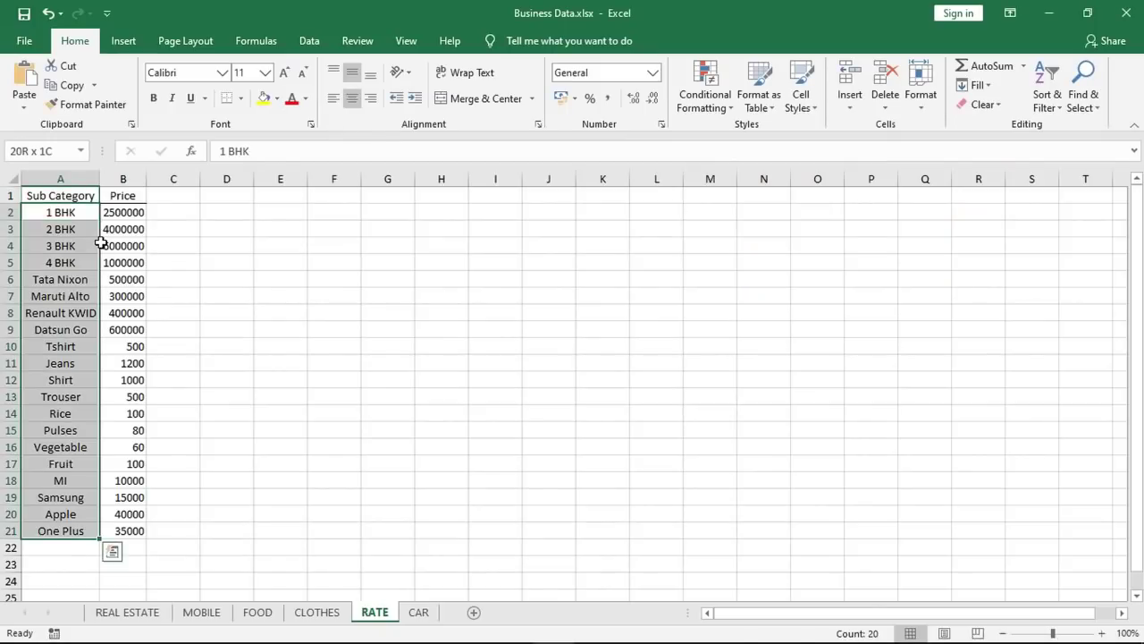
key("ctrl+shift+Right")
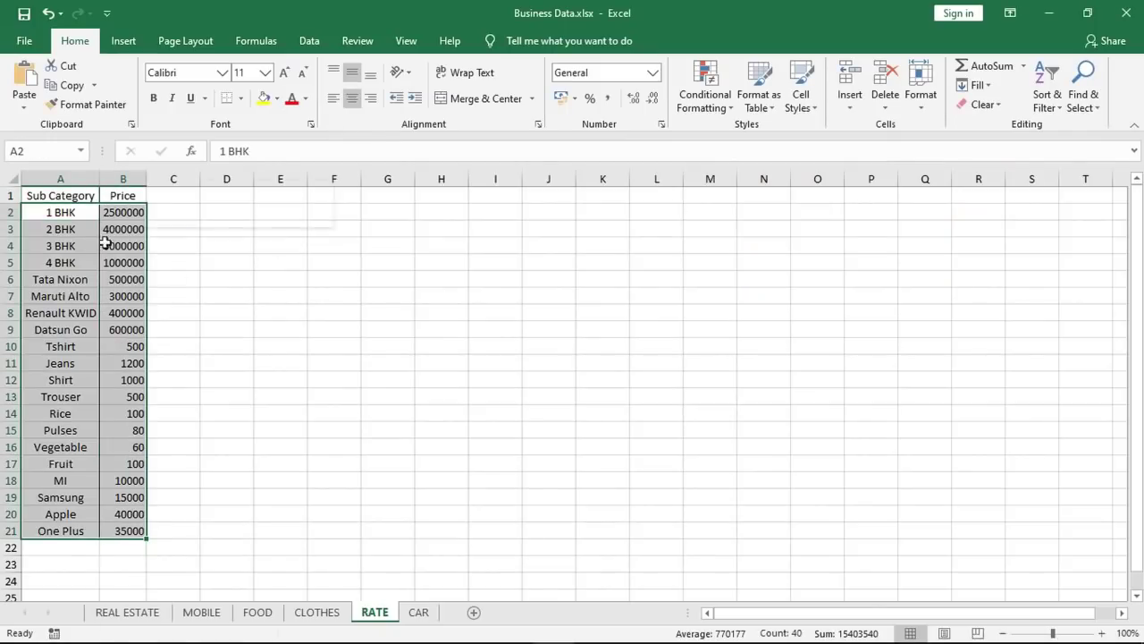
right_click(100, 241)
left_click(164, 273)
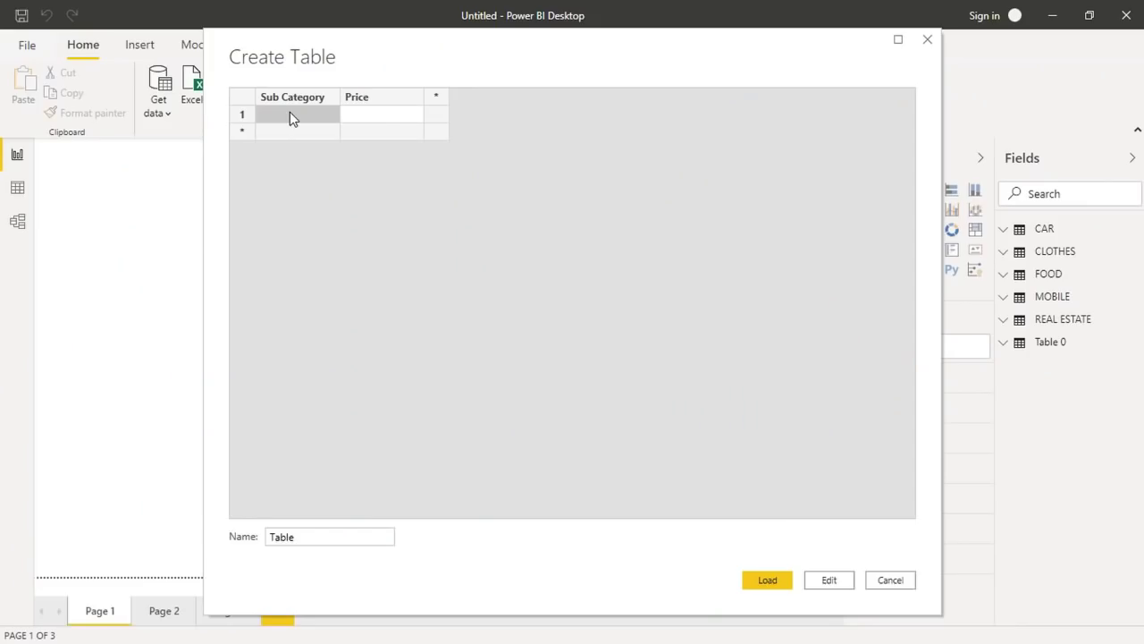
Paste the 20 copied rows into Create Table, name it 'Rate List', and load it.
right_click(290, 113)
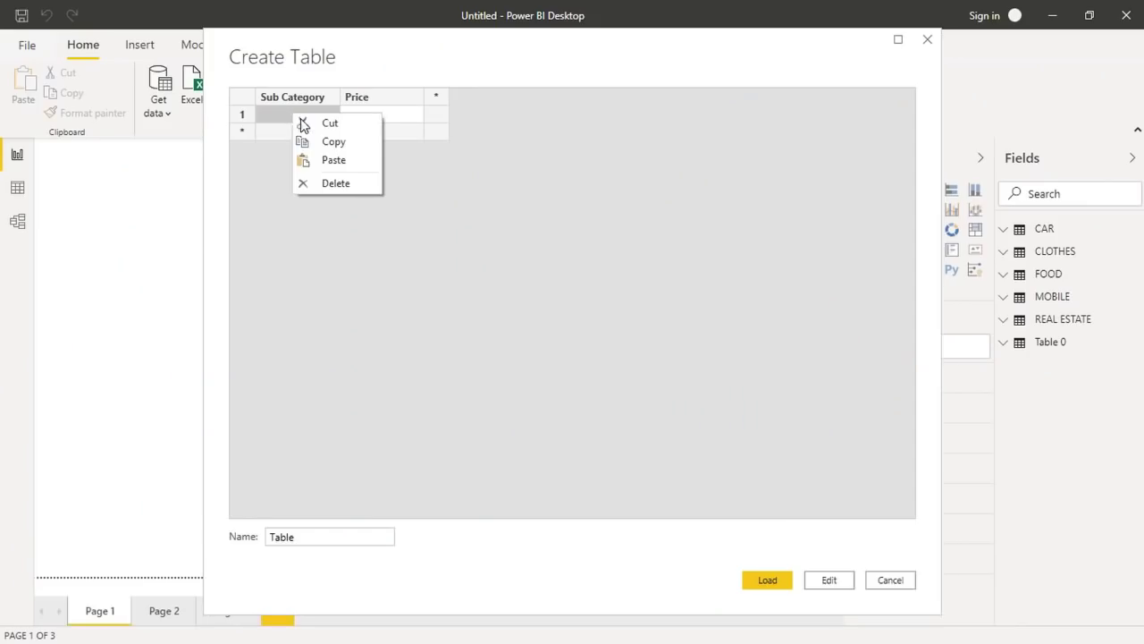
left_click(330, 161)
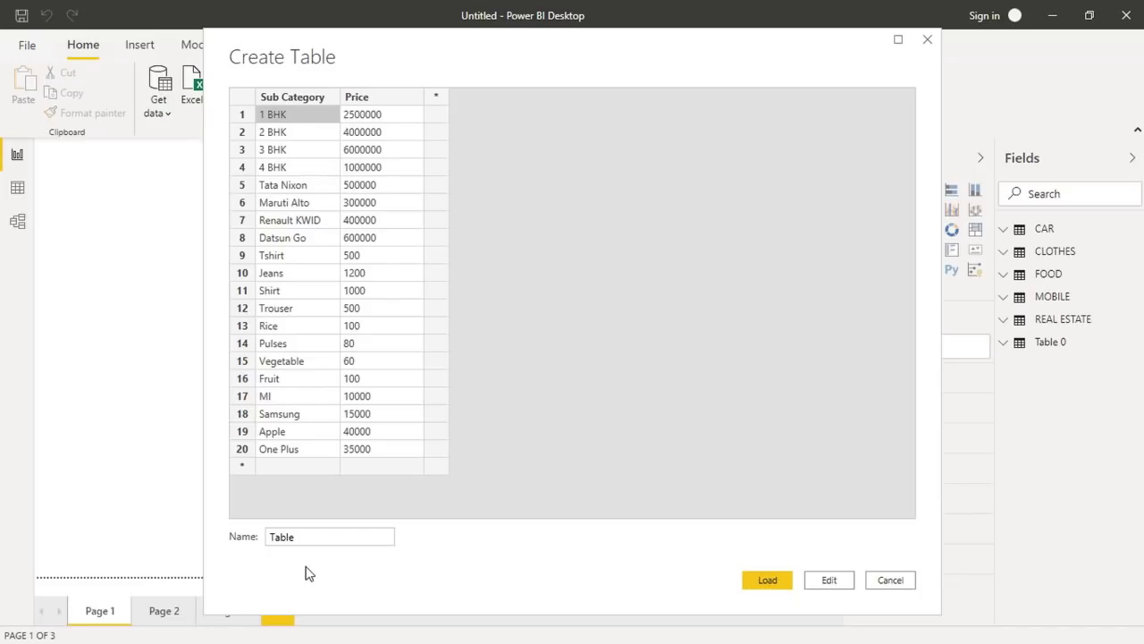
left_click_drag(307, 536, 267, 539)
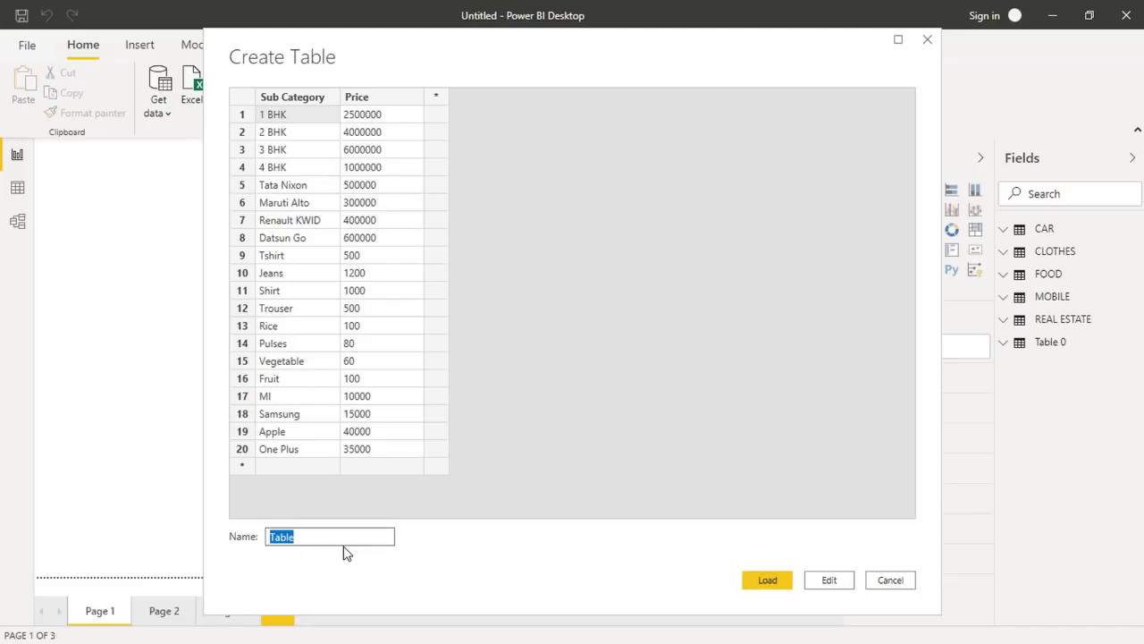
type("Rate")
type(" List")
left_click(766, 581)
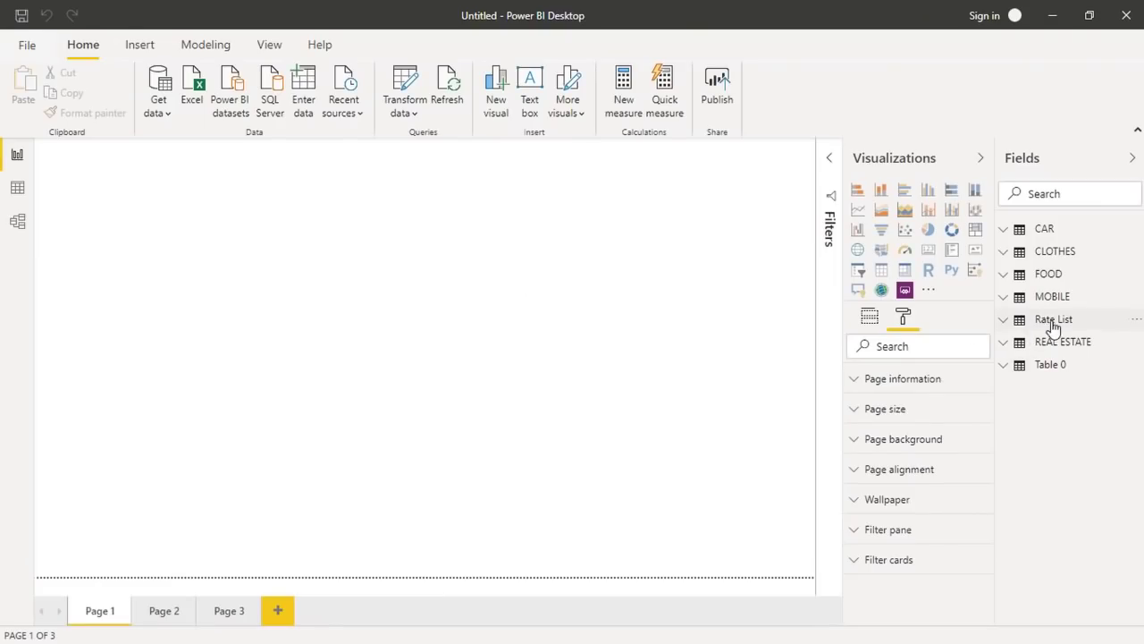
Expand Rate List in Fields and view its Sub Category and Price rows in Data view.
left_click(1005, 319)
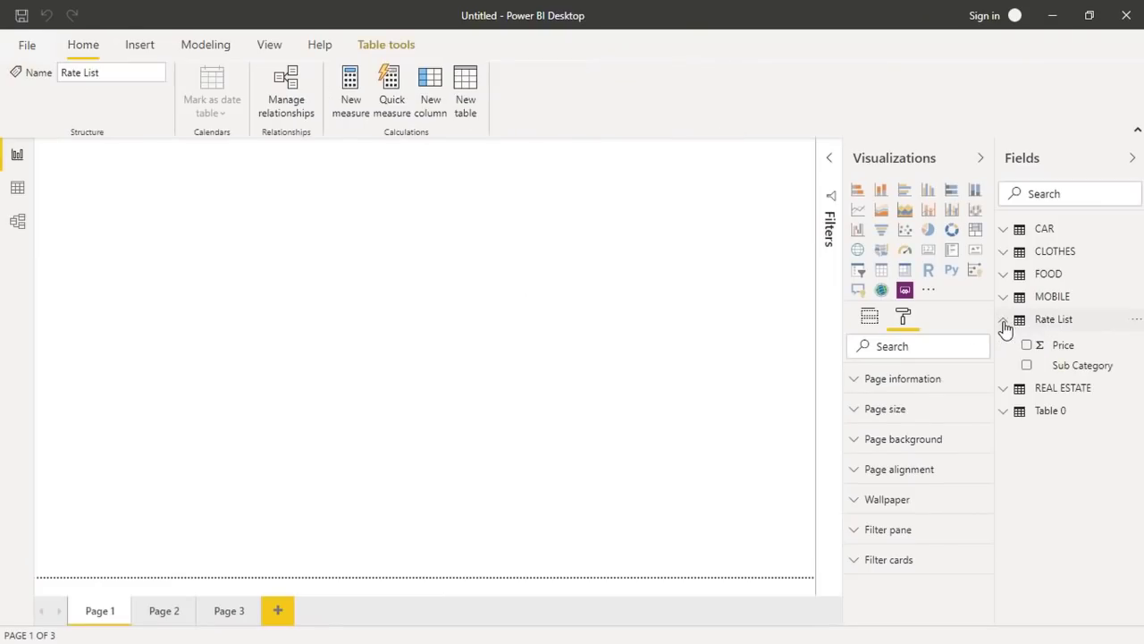
left_click(18, 190)
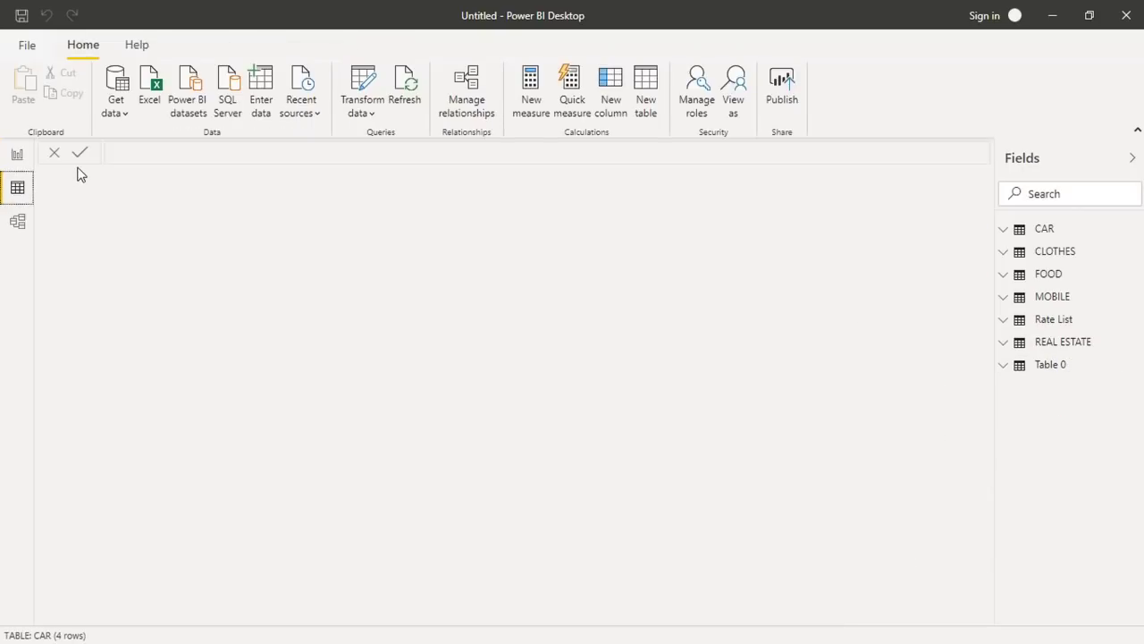
left_click(1023, 323)
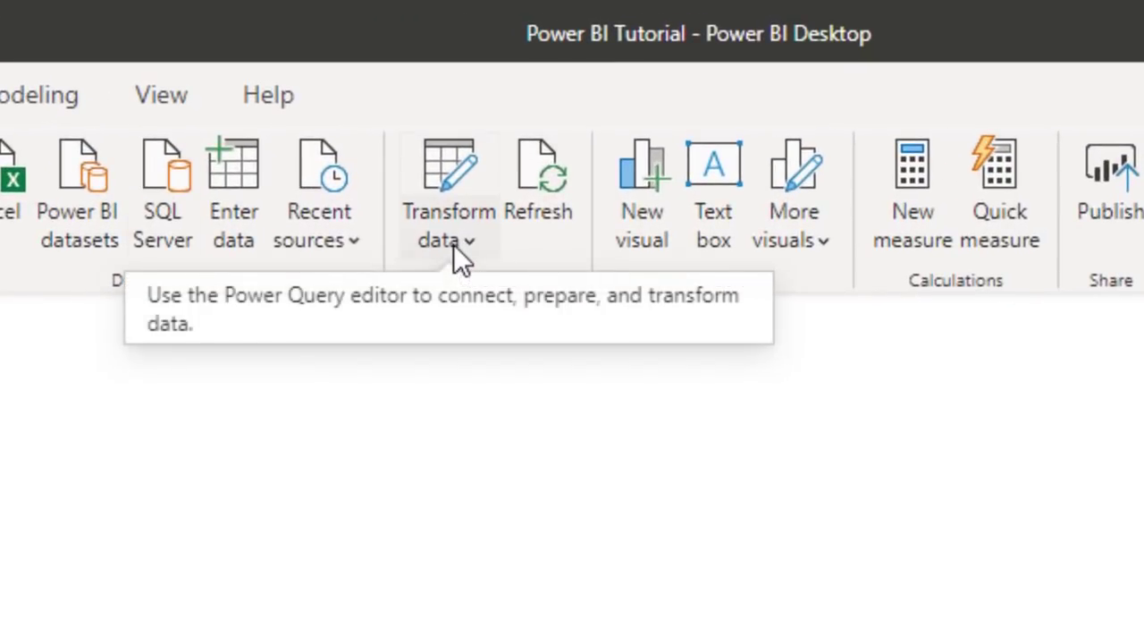
left_click(453, 244)
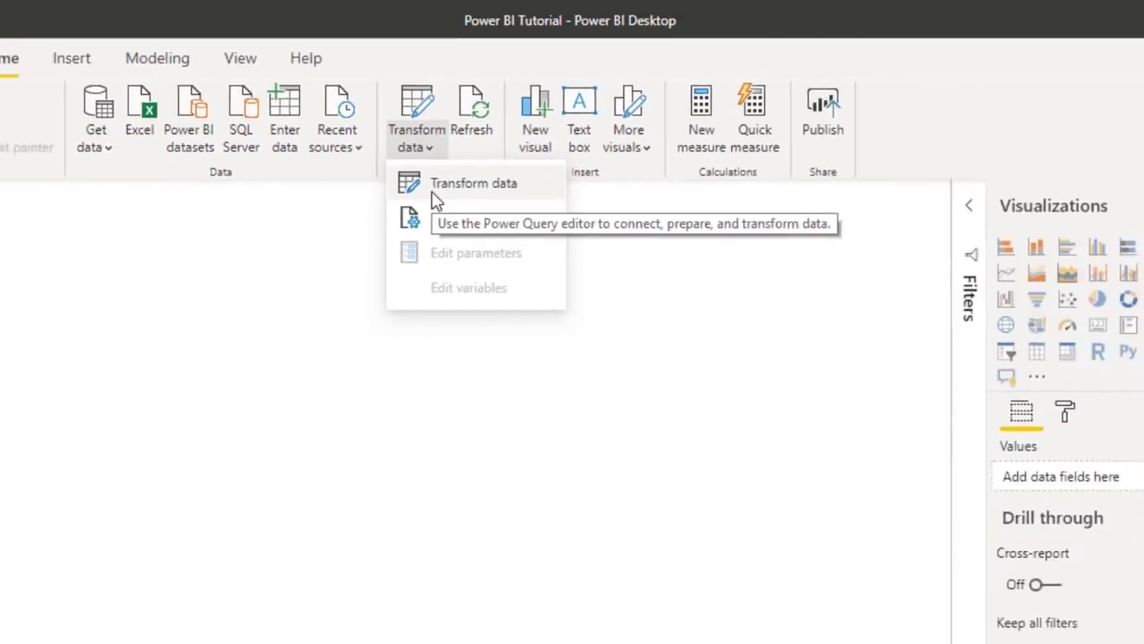
left_click(472, 313)
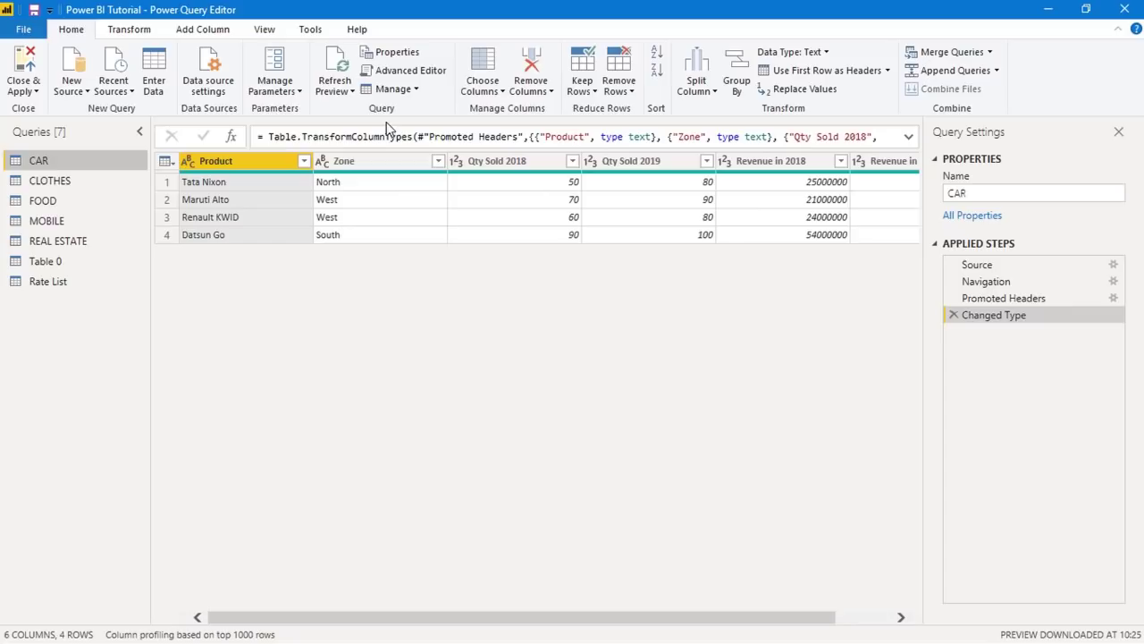
left_click(19, 87)
left_click(36, 107)
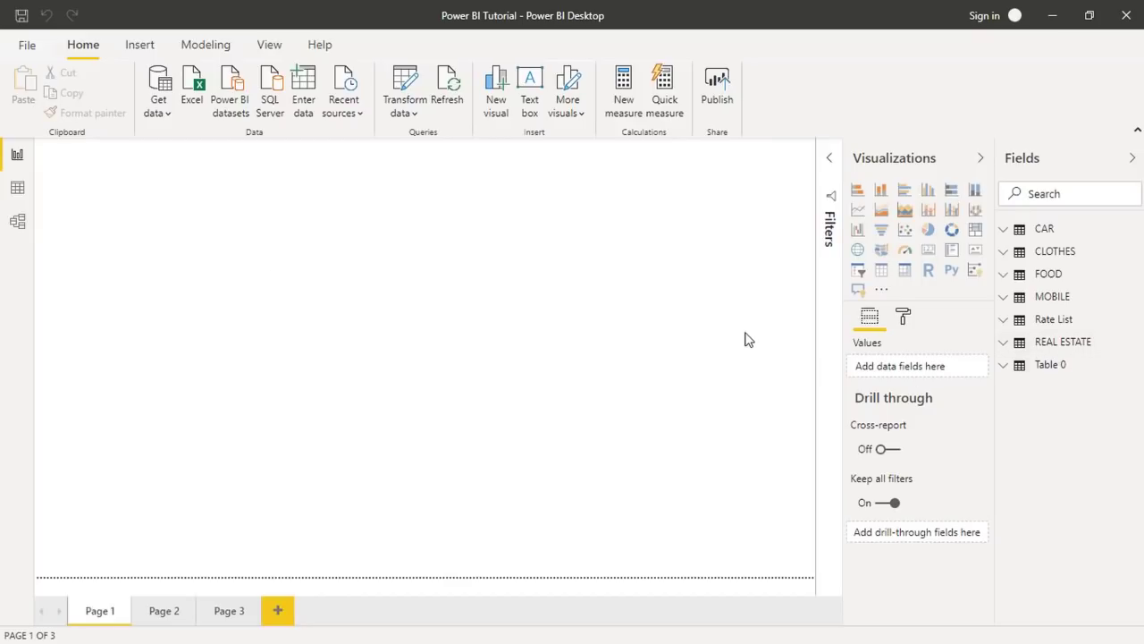
Delete the Rate List table, leaving CAR, CLOTHES, FOOD, MOBILE, REAL ESTATE and Table 0.
left_click(1053, 322)
right_click(1056, 327)
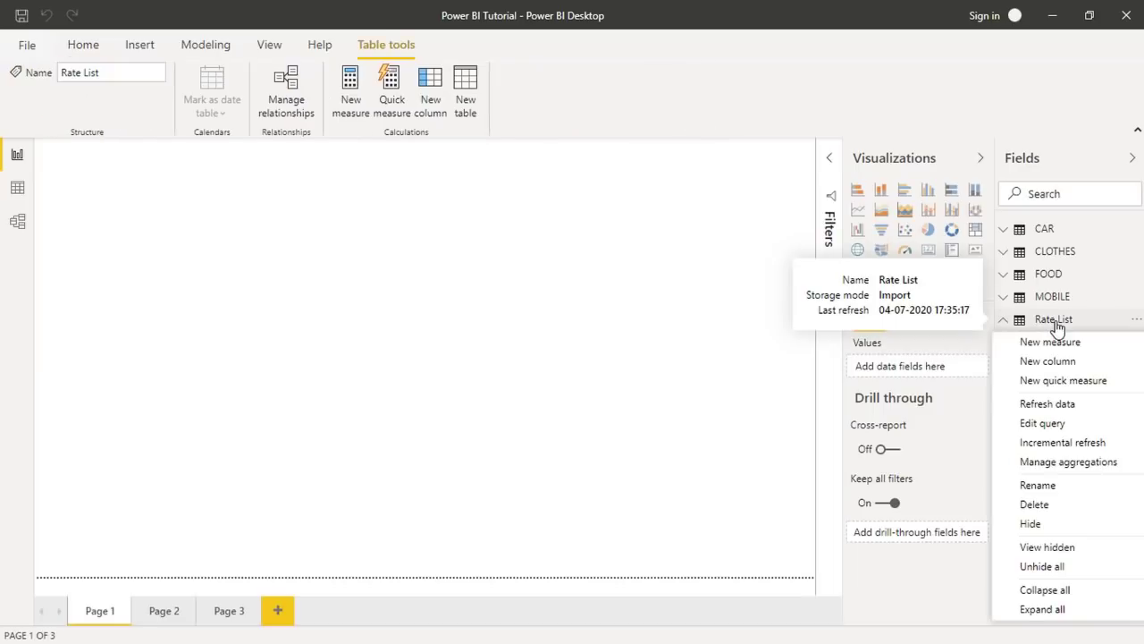
left_click(1026, 505)
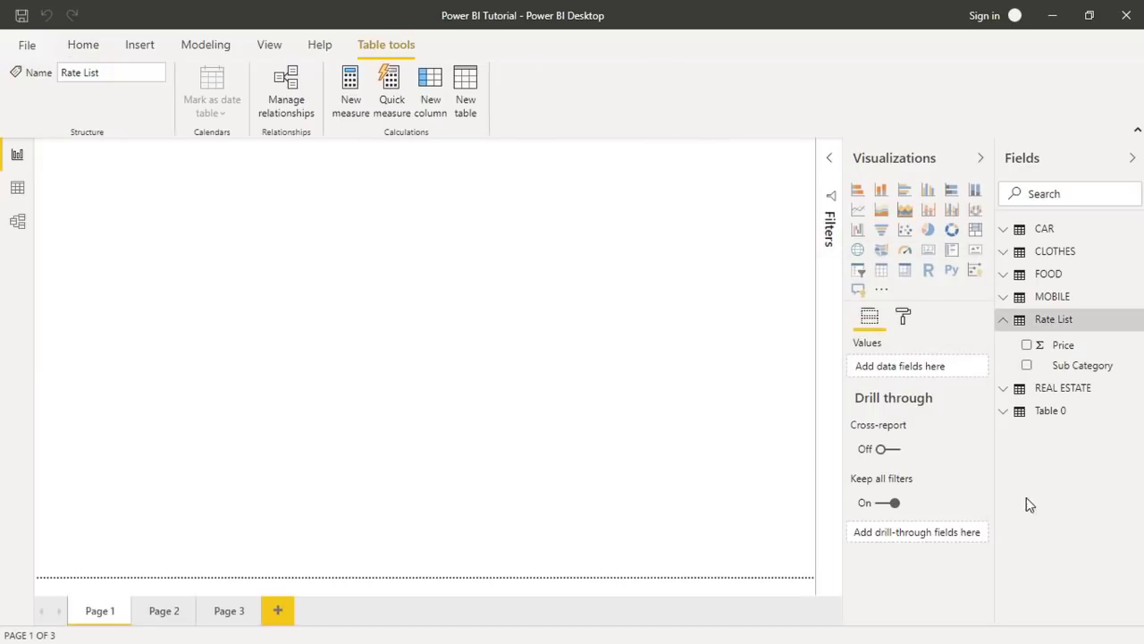
left_click(652, 356)
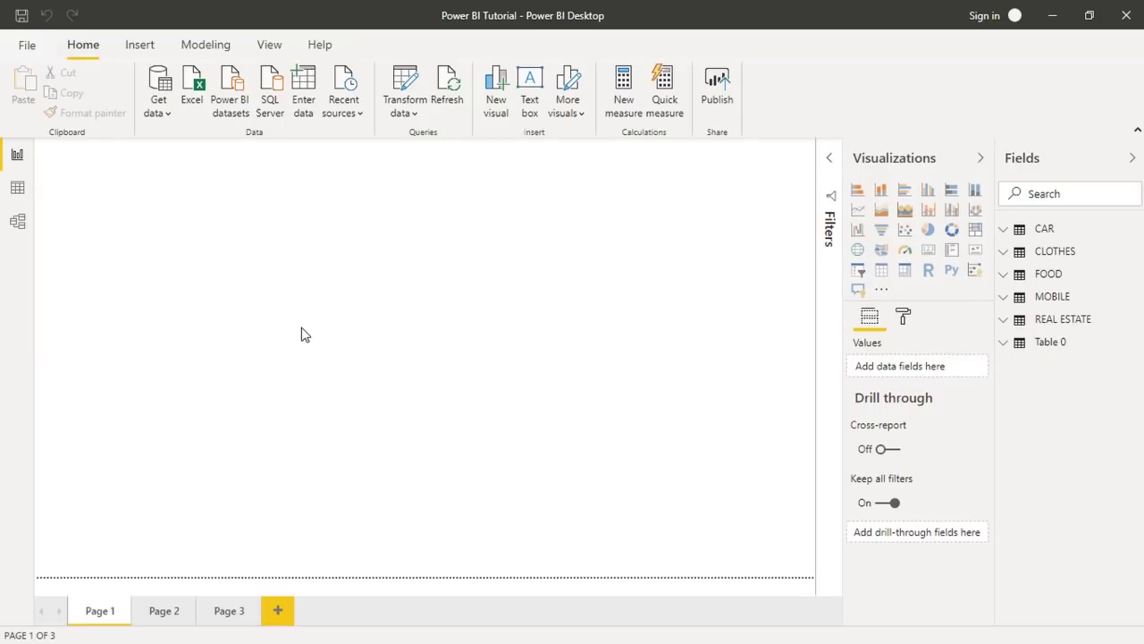
Import from the Business Data.xlsx workbook and select the RATE sheet in Navigator.
left_click(196, 90)
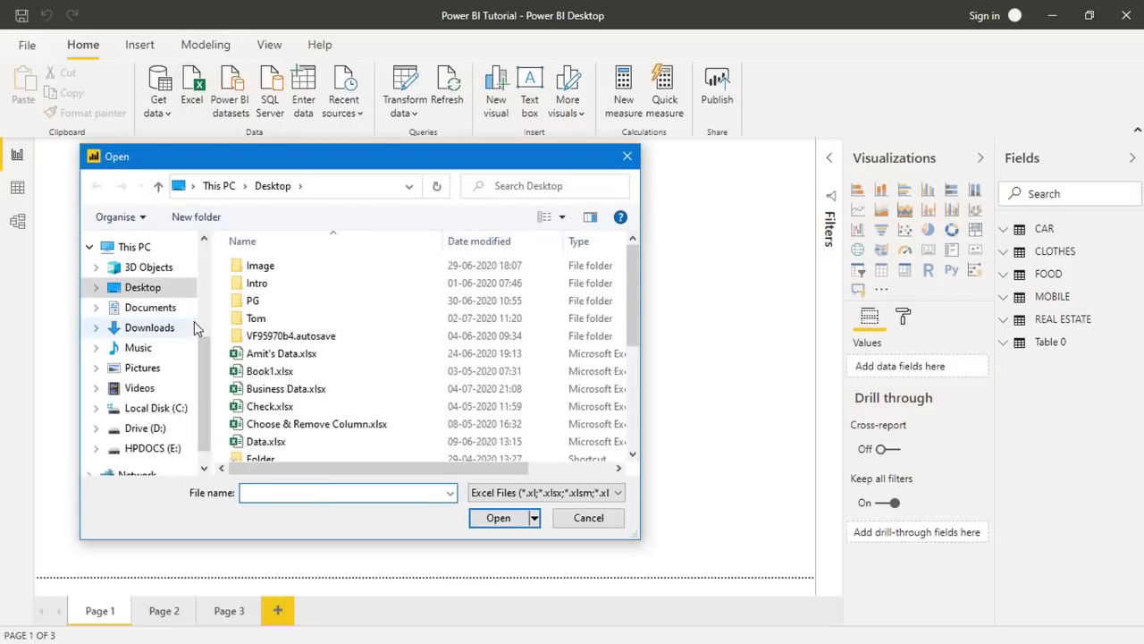
double_click(286, 391)
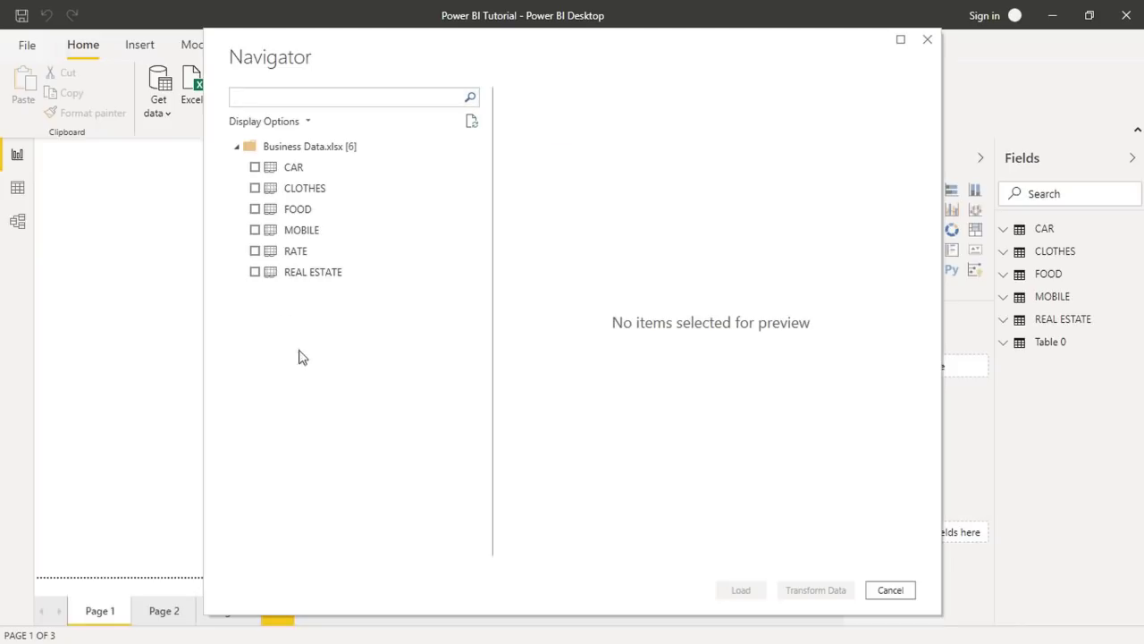
left_click(255, 250)
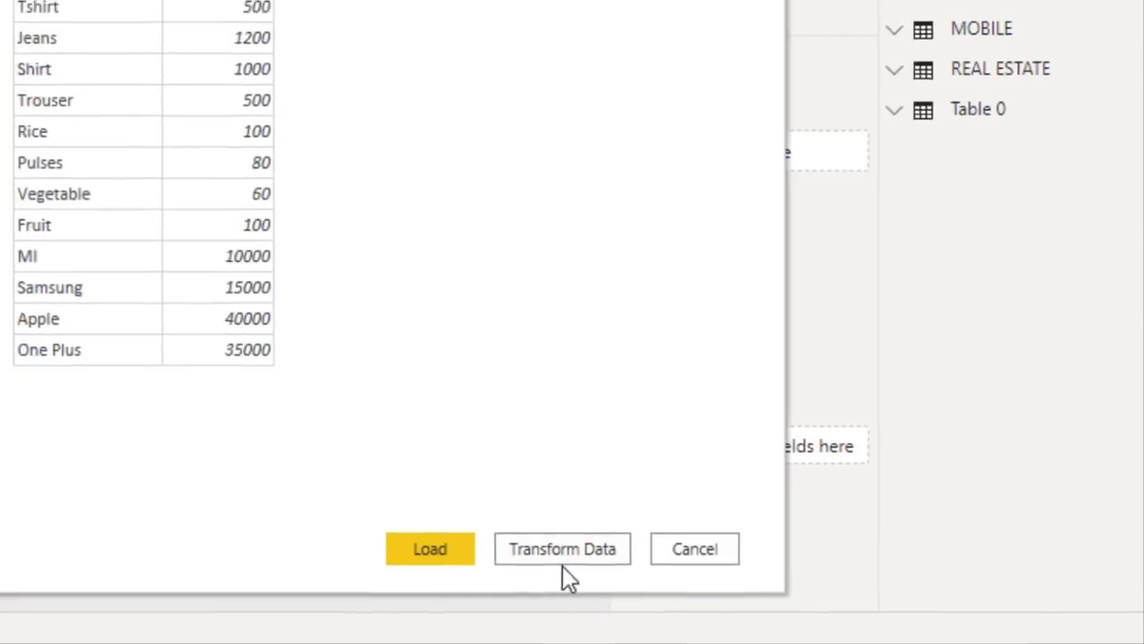
Load the RATE sheet into Power Query Editor and open the Choose Columns options.
left_click(782, 586)
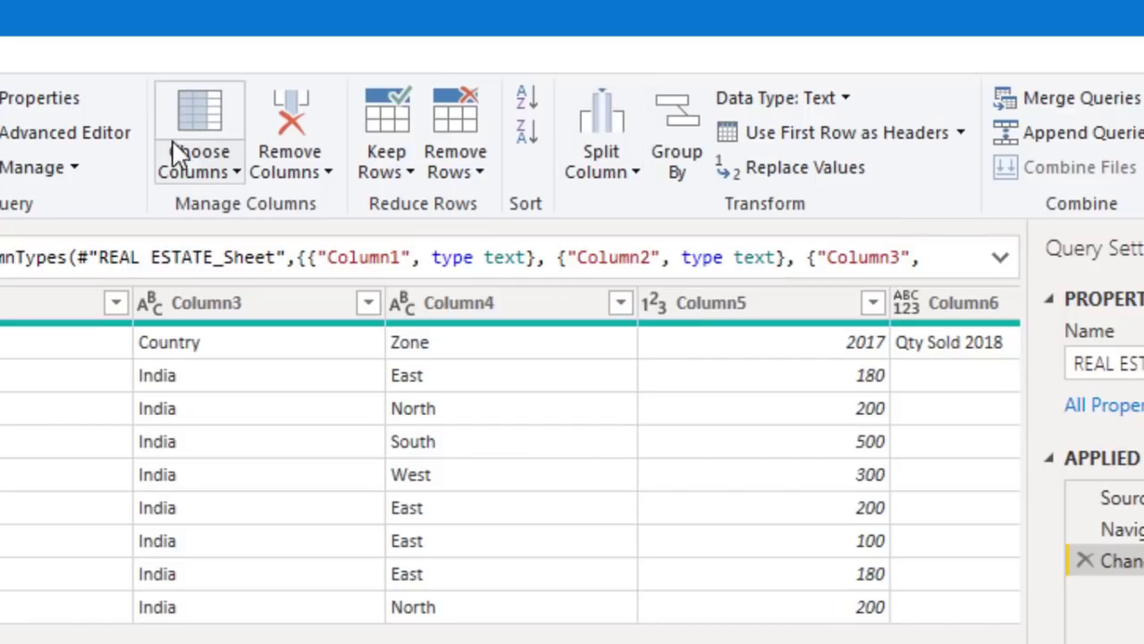
left_click(207, 174)
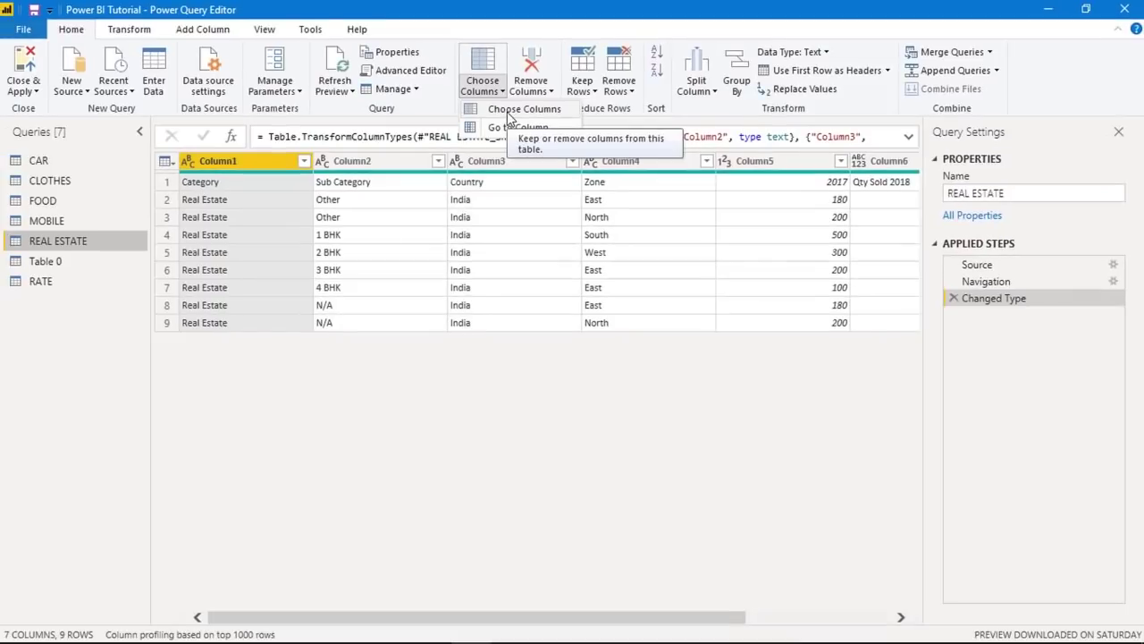
Keep only Column3 of the REAL ESTATE query via Choose Columns.
left_click(509, 111)
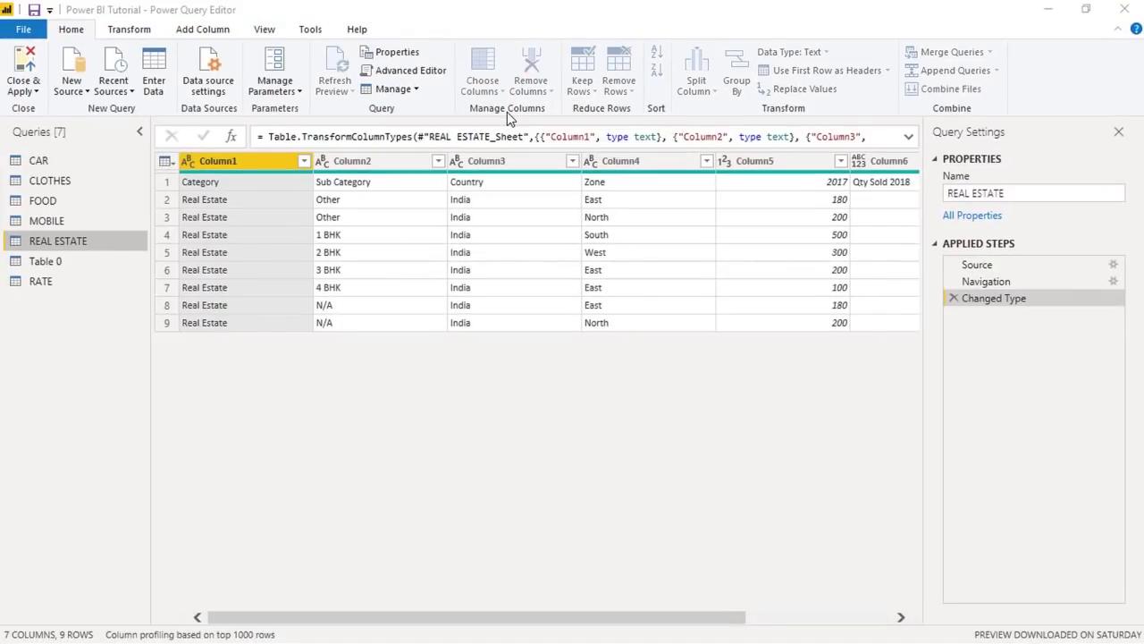
left_click(491, 114)
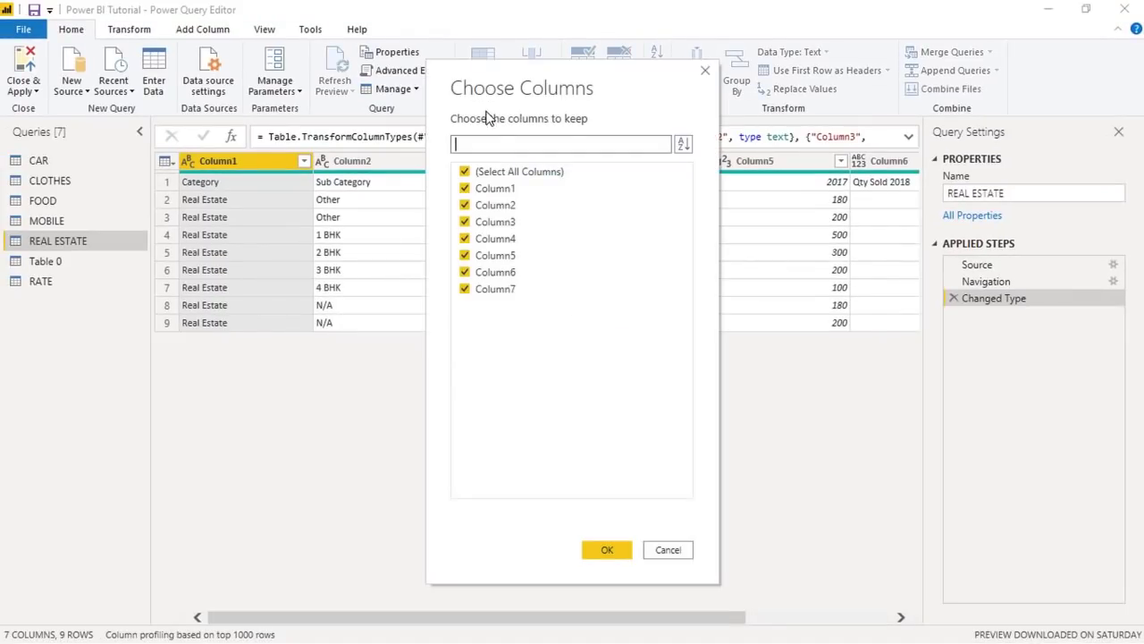
left_click(465, 172)
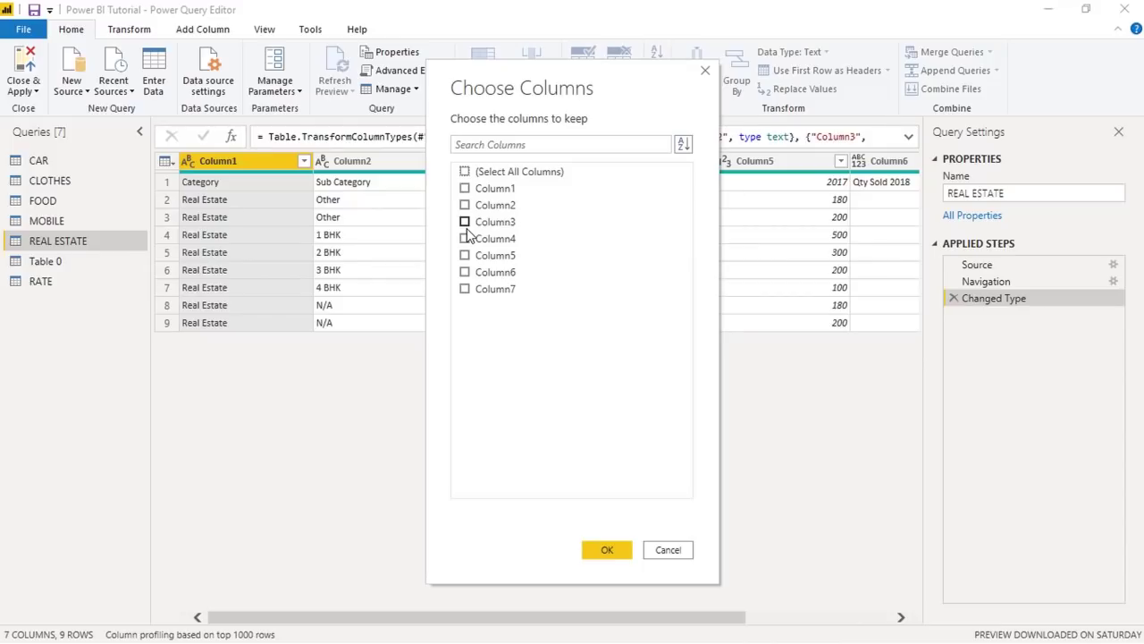
left_click(465, 221)
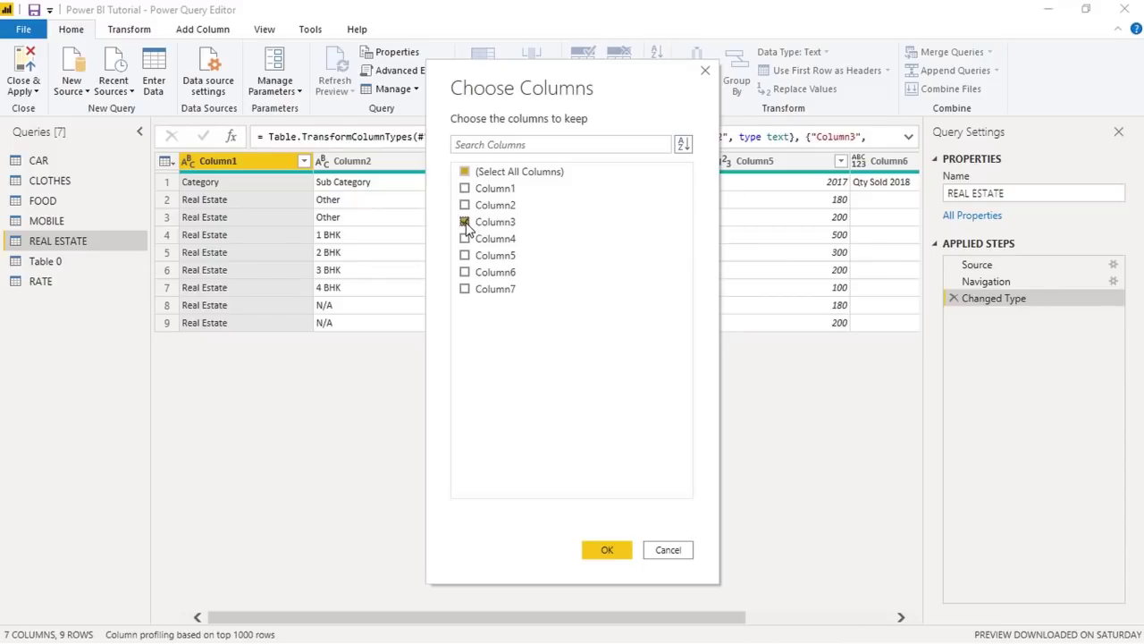
left_click(601, 550)
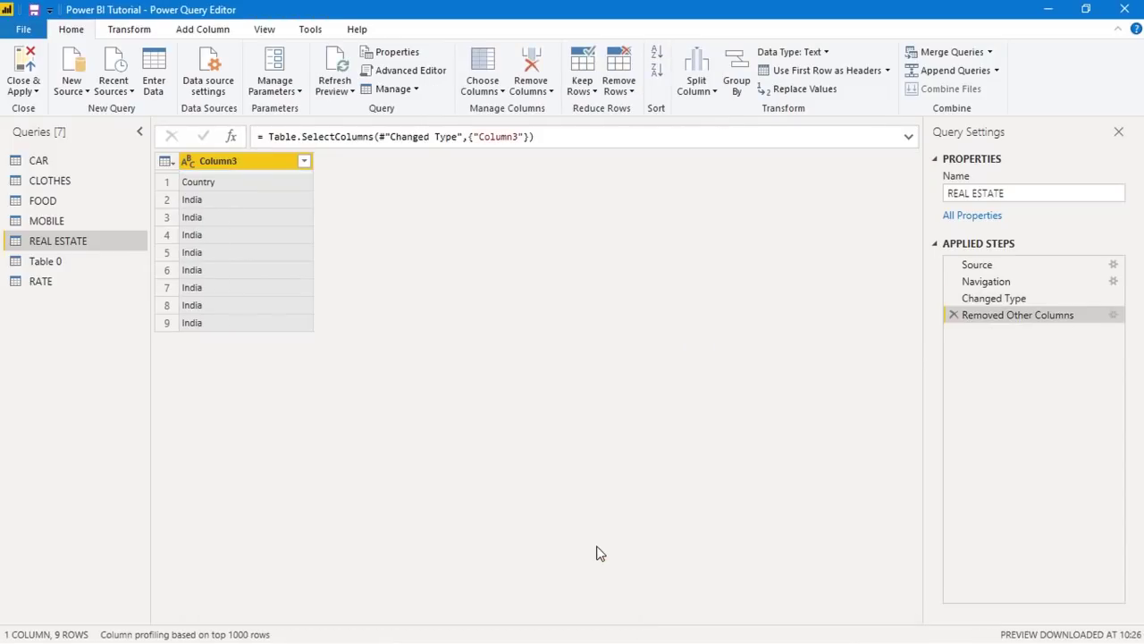
Restore all seven columns, Column1 through Column7, in REAL ESTATE.
left_click(500, 95)
left_click(509, 111)
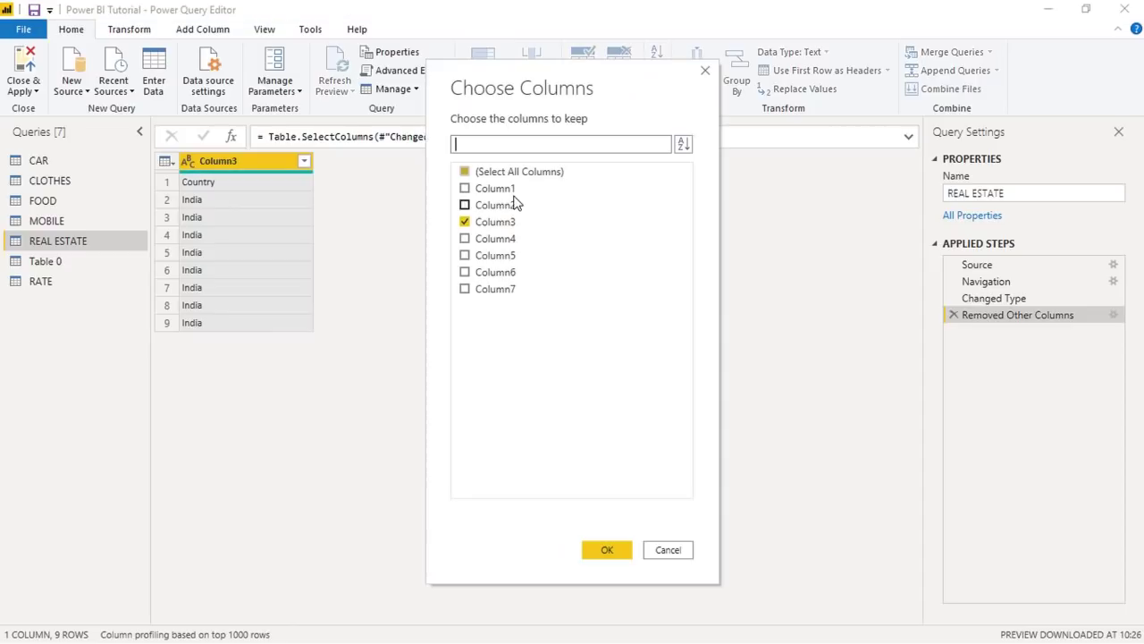
left_click(465, 171)
left_click(464, 172)
left_click(606, 551)
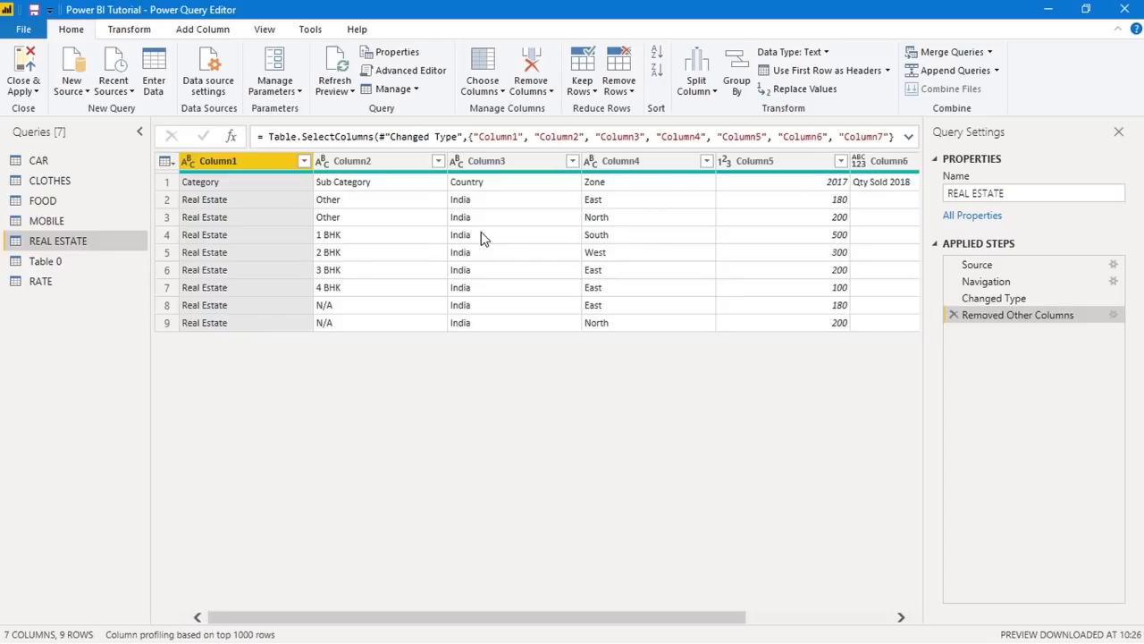
Remove the Country column (Column3) and promote the first row to headers: Category, Sub Category, Zone.
left_click(497, 161)
left_click(549, 92)
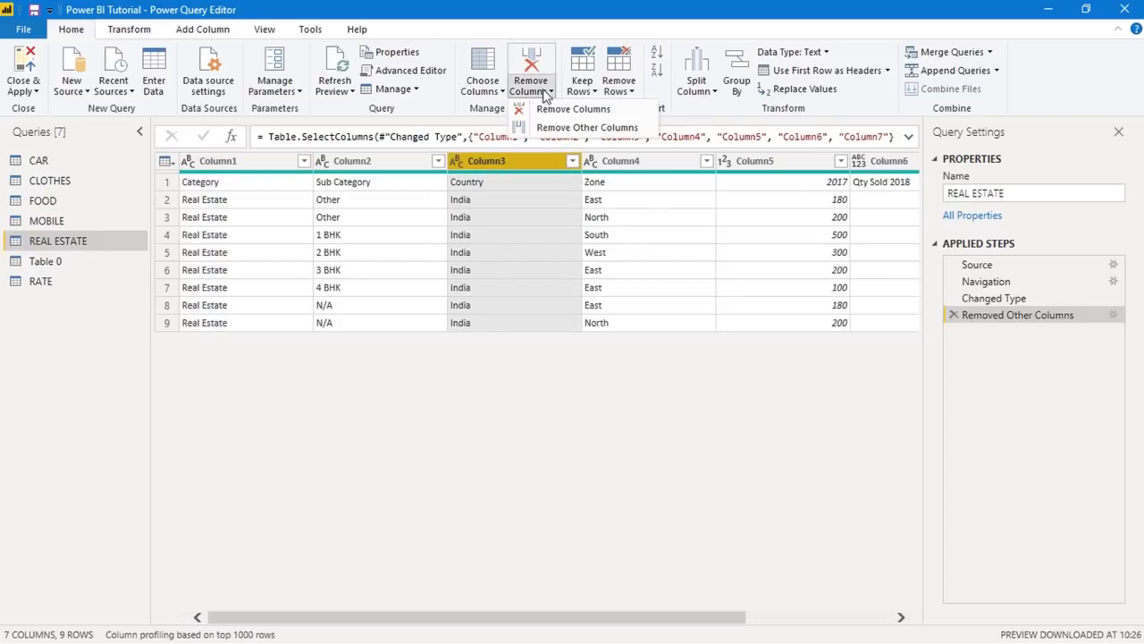
left_click(536, 107)
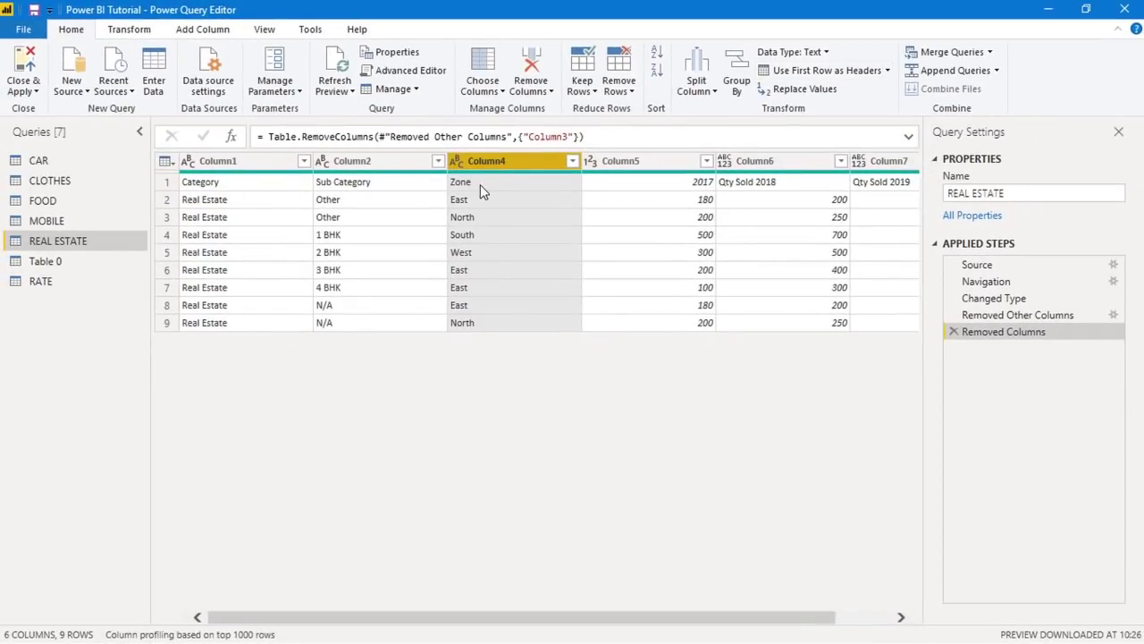
left_click(809, 70)
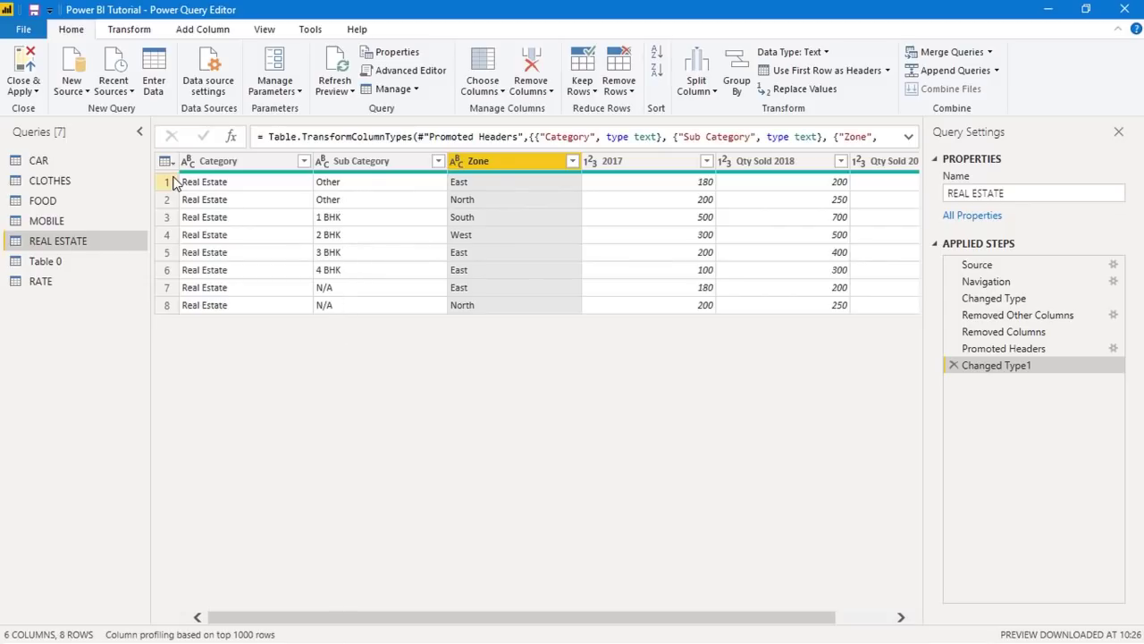
Remove the top two rows from the REAL ESTATE query.
left_click(617, 89)
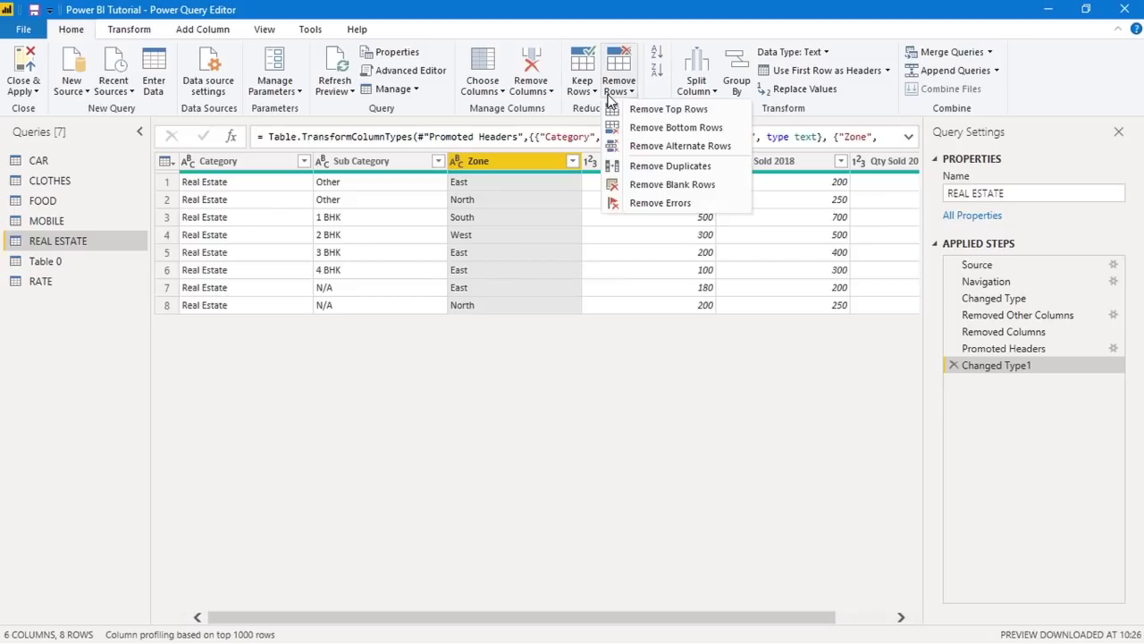
left_click(636, 111)
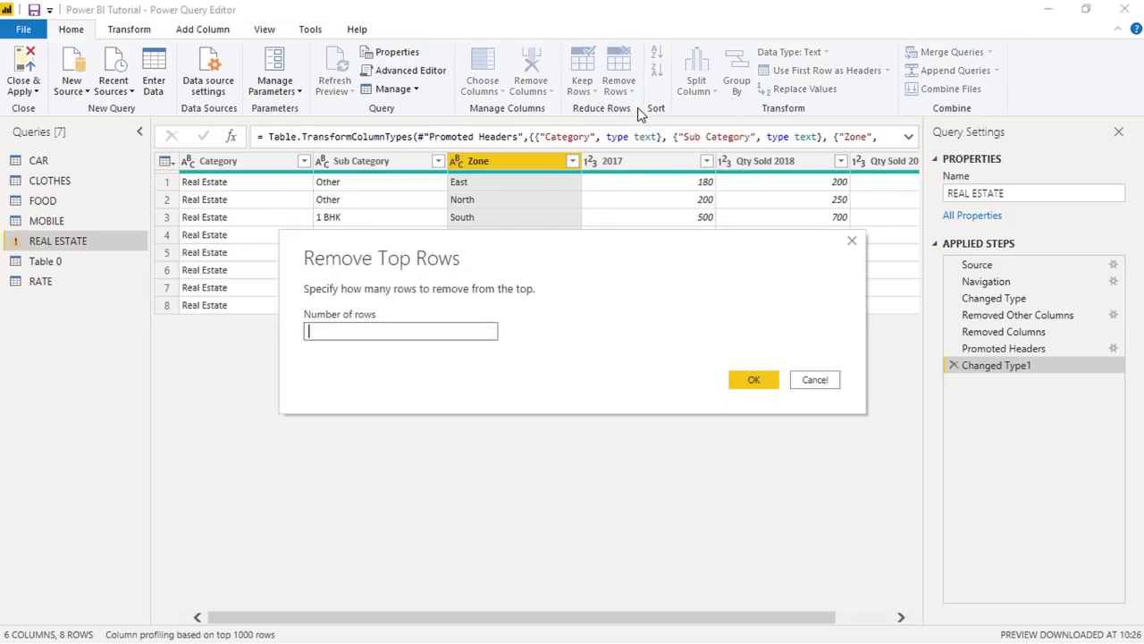
left_click_drag(527, 260, 525, 351)
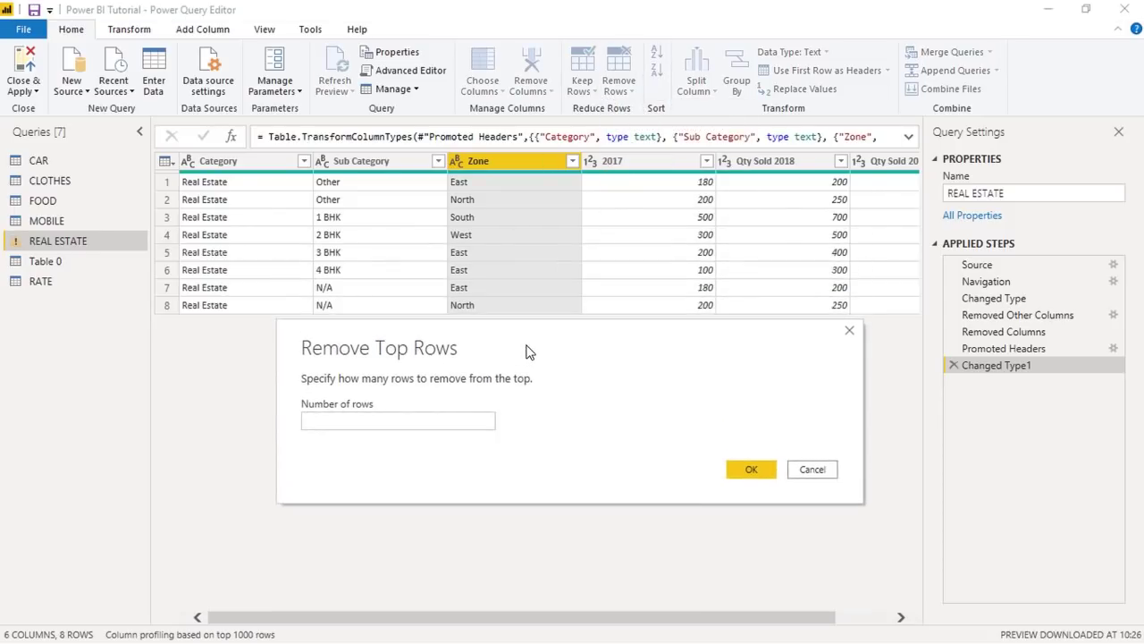
left_click(329, 423)
type("2")
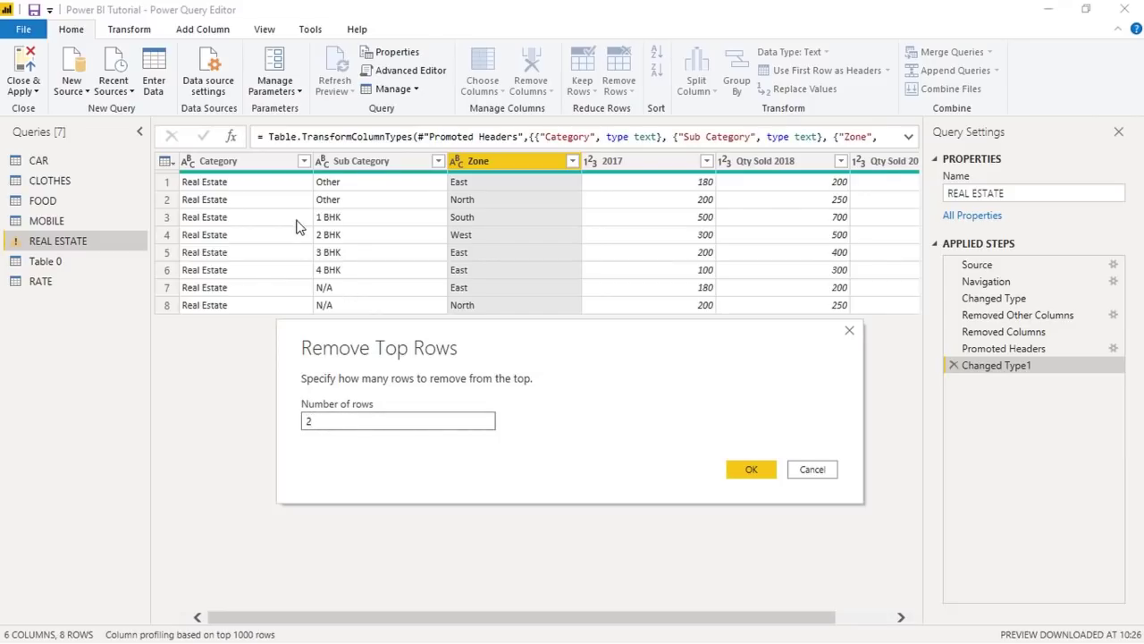
left_click(761, 474)
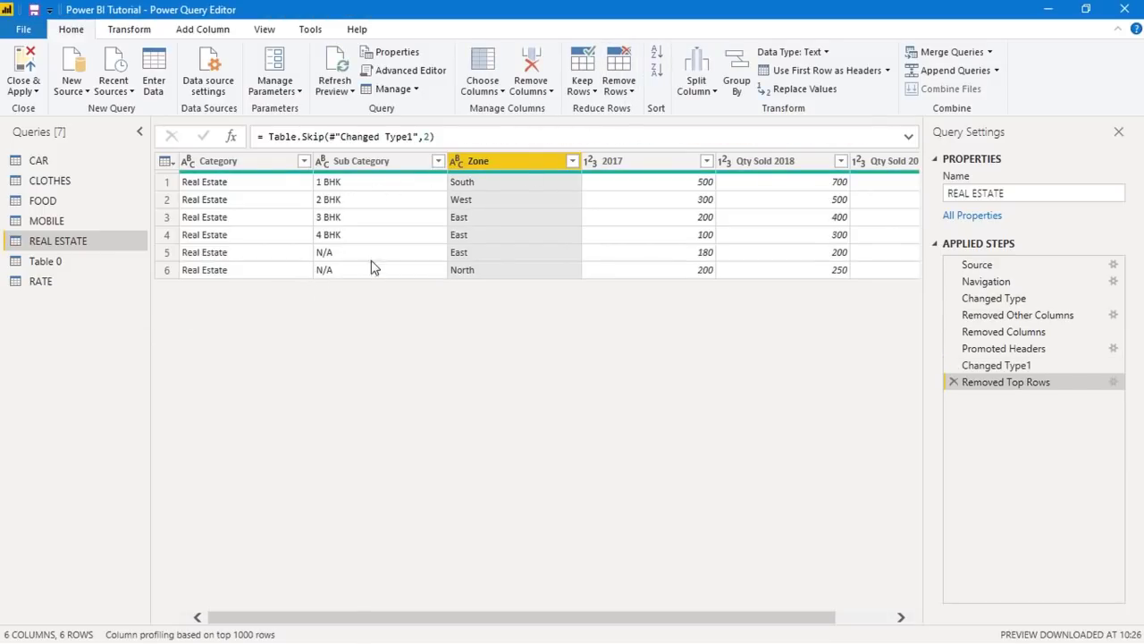
Remove the bottom 2 N/A rows, leaving 1 BHK to 4 BHK, and briefly view Split Column options.
left_click(626, 89)
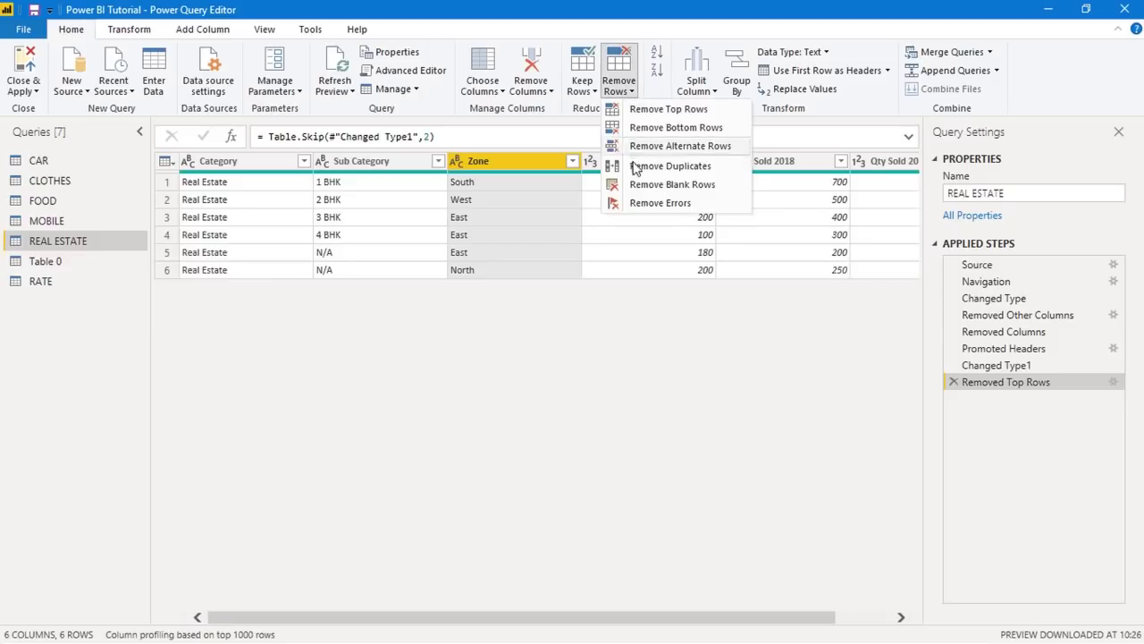
left_click(657, 130)
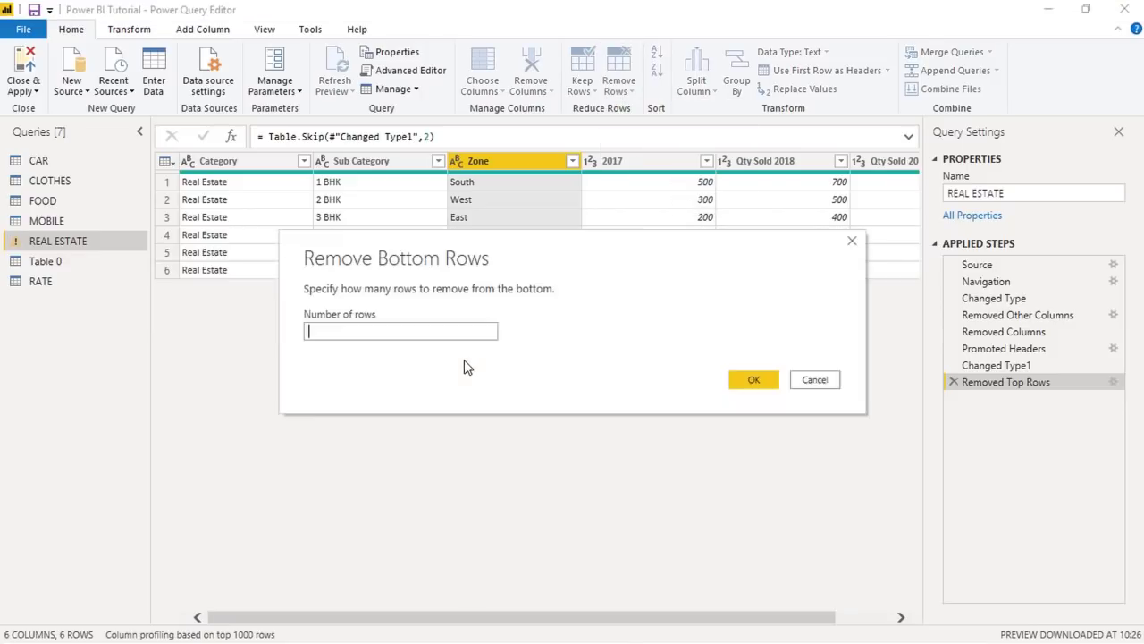
type("2")
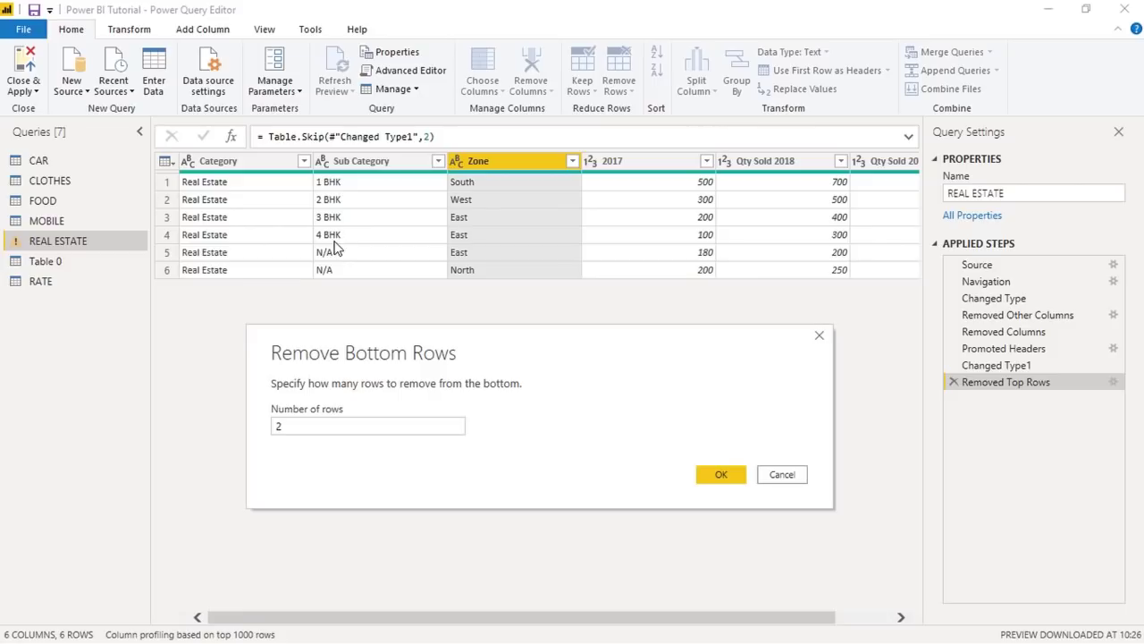
left_click(735, 481)
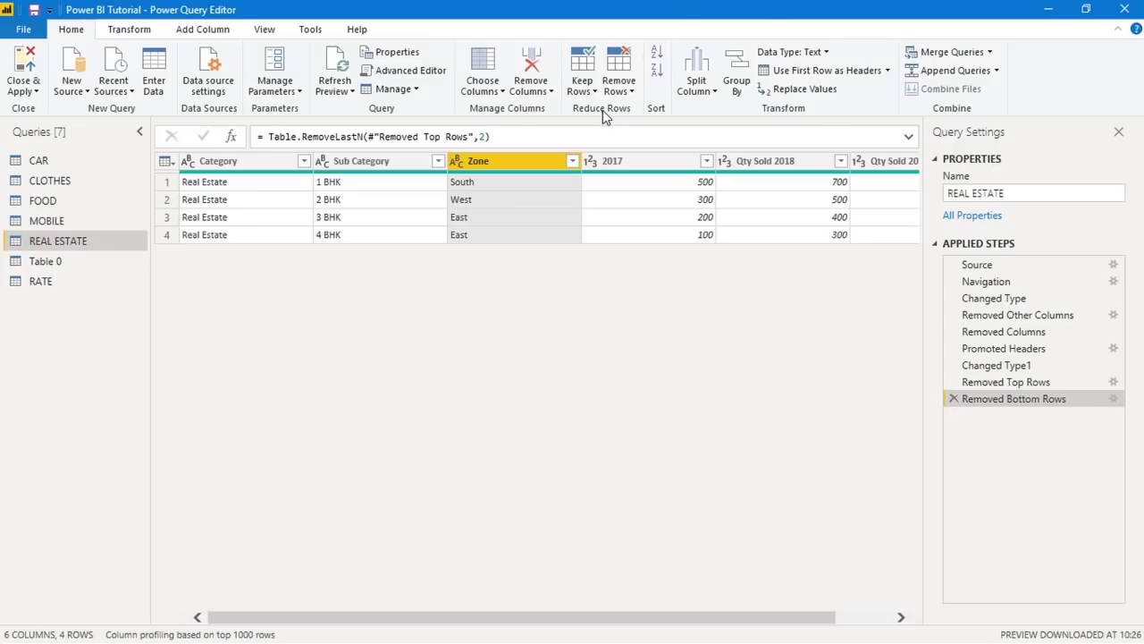
left_click(699, 92)
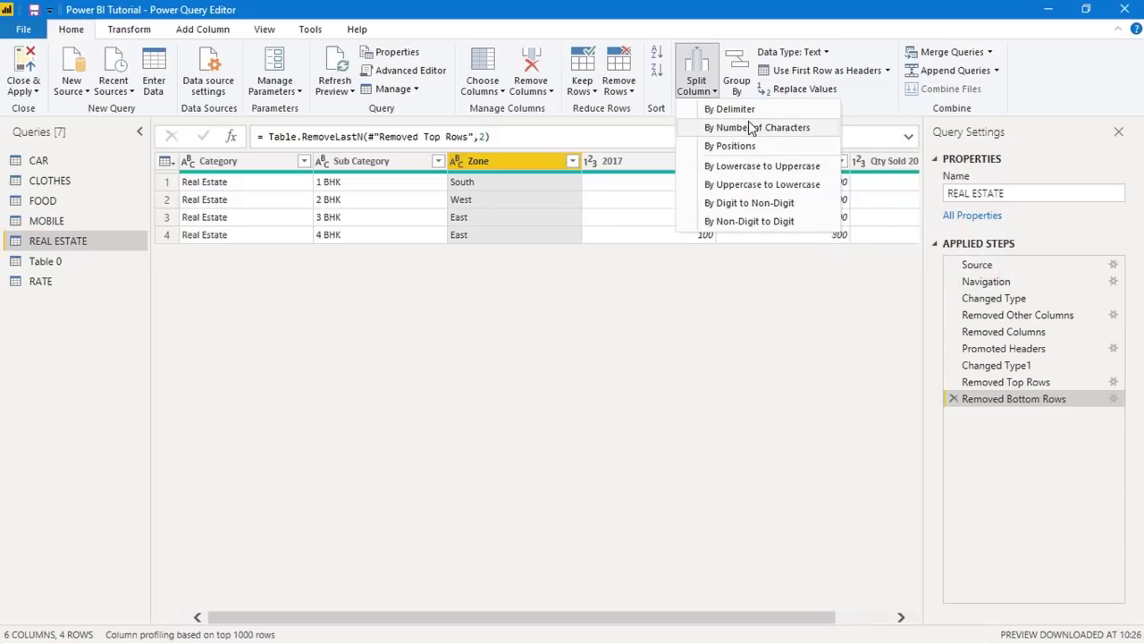
left_click(751, 320)
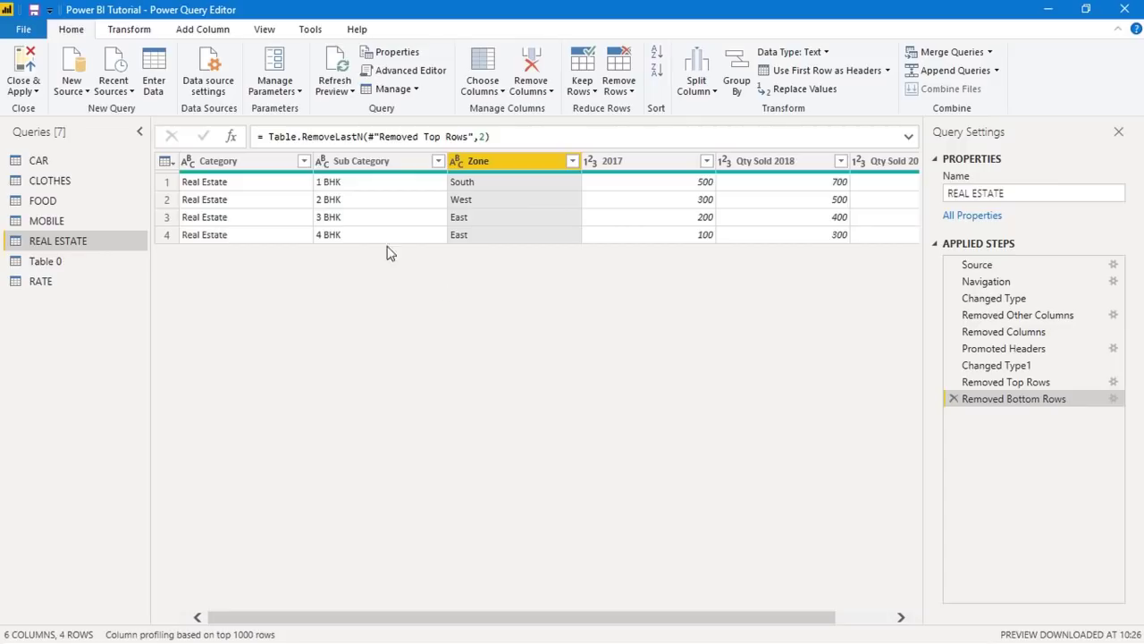
Close & Apply the query edits, then expand RATE in Fields and view its data.
left_click(24, 90)
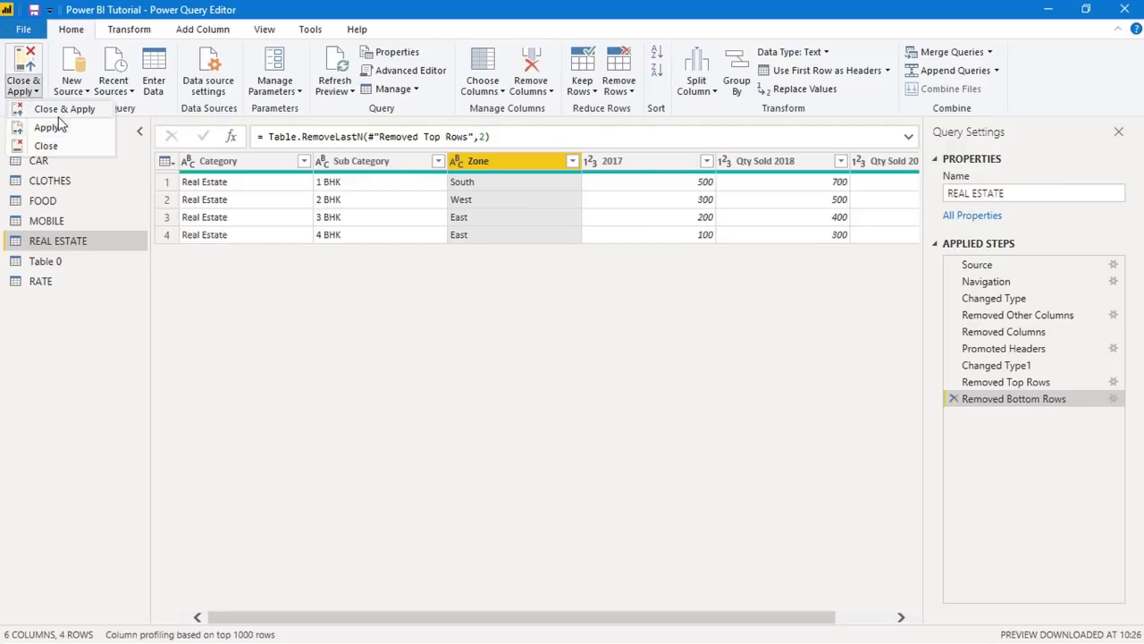
left_click(56, 120)
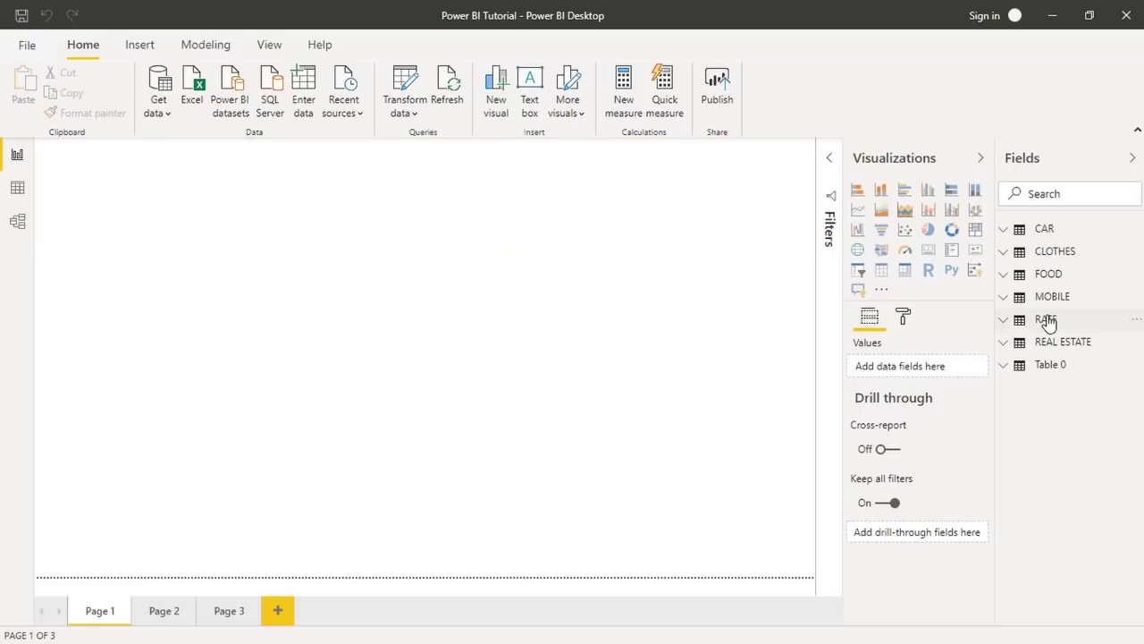
left_click(1046, 320)
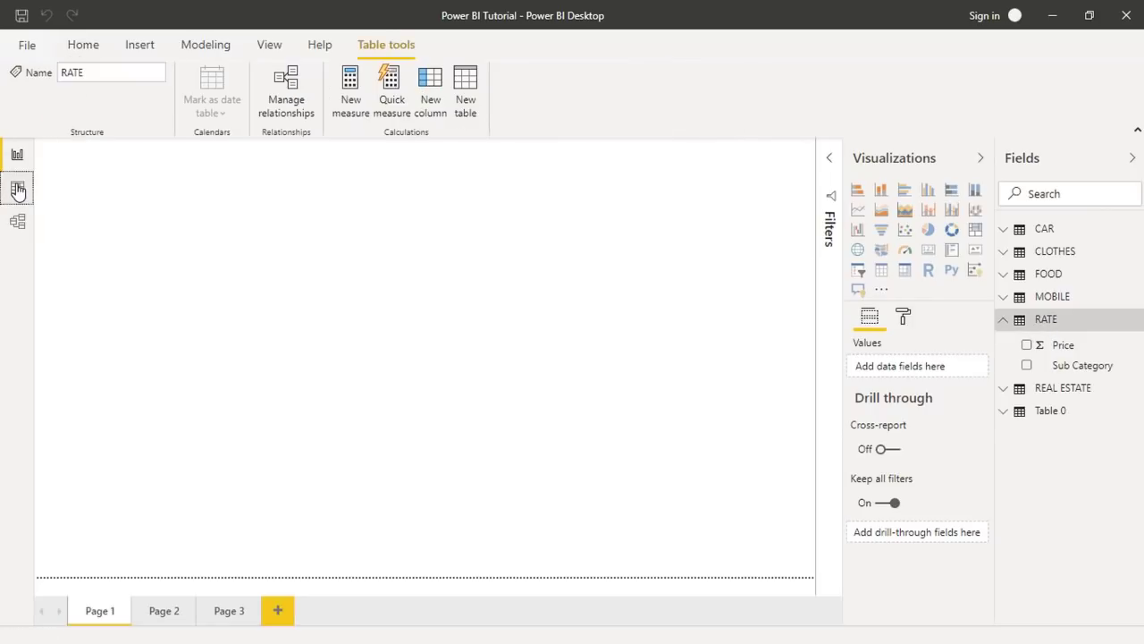
left_click(17, 187)
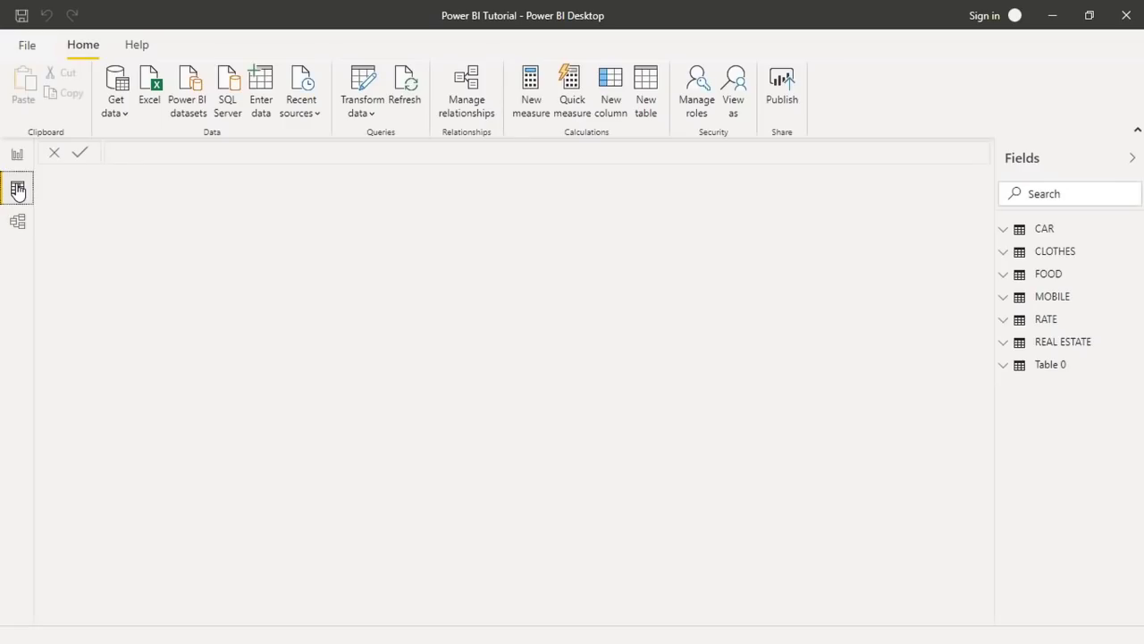
left_click(1078, 321)
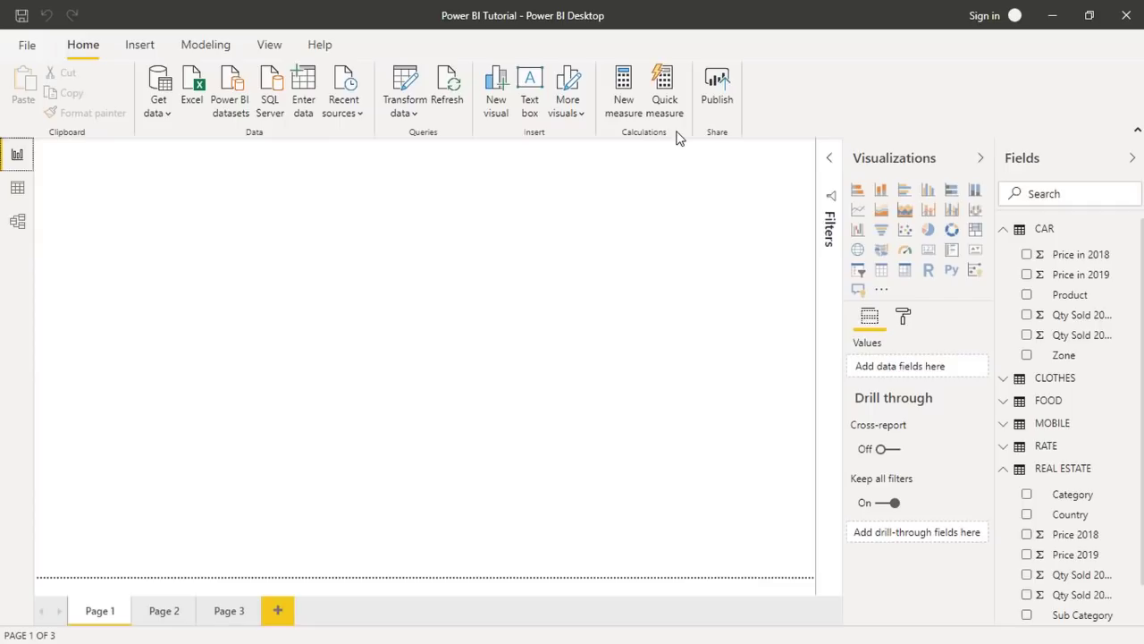
On the Modeling tab, select REAL ESTATE and show its 2018 and 2019 quantity and price rows in Data view.
left_click(204, 46)
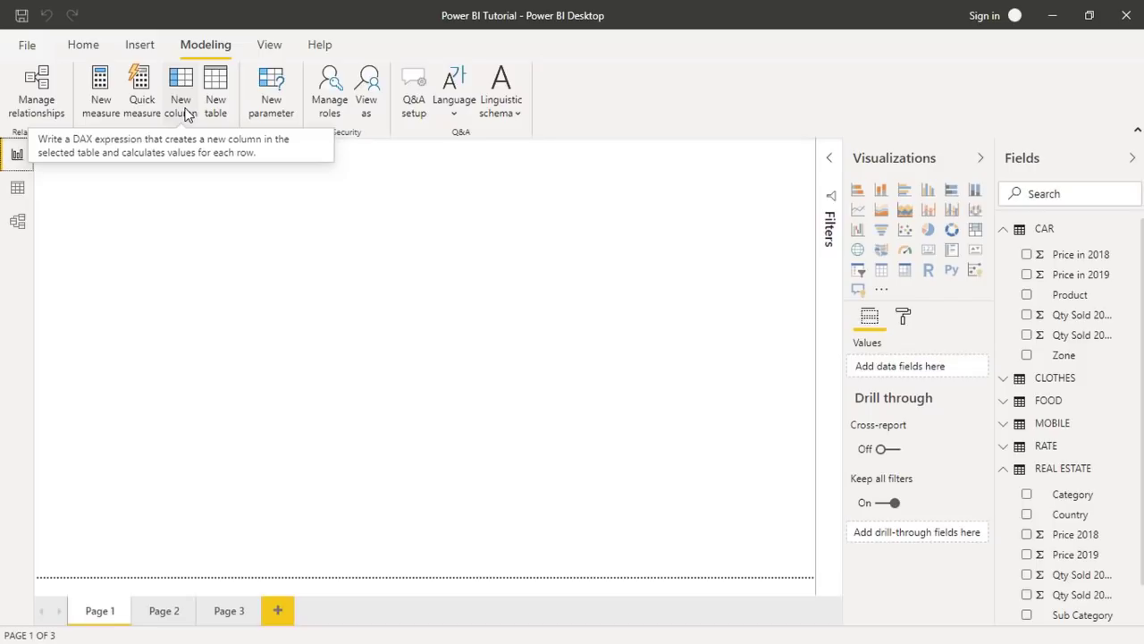
left_click(1063, 470)
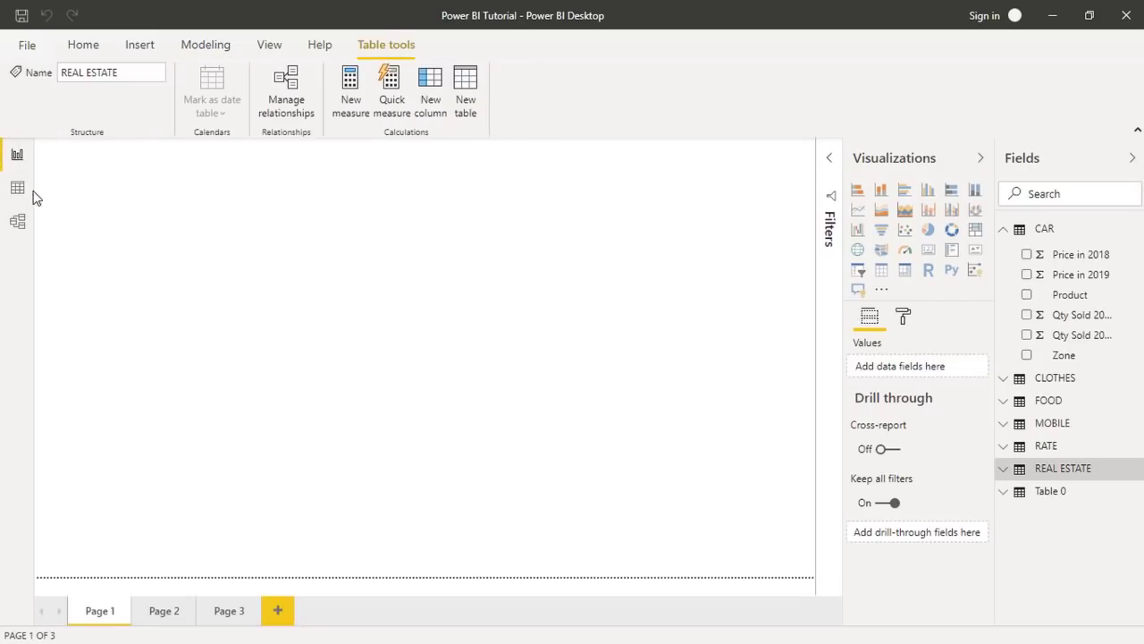
left_click(17, 187)
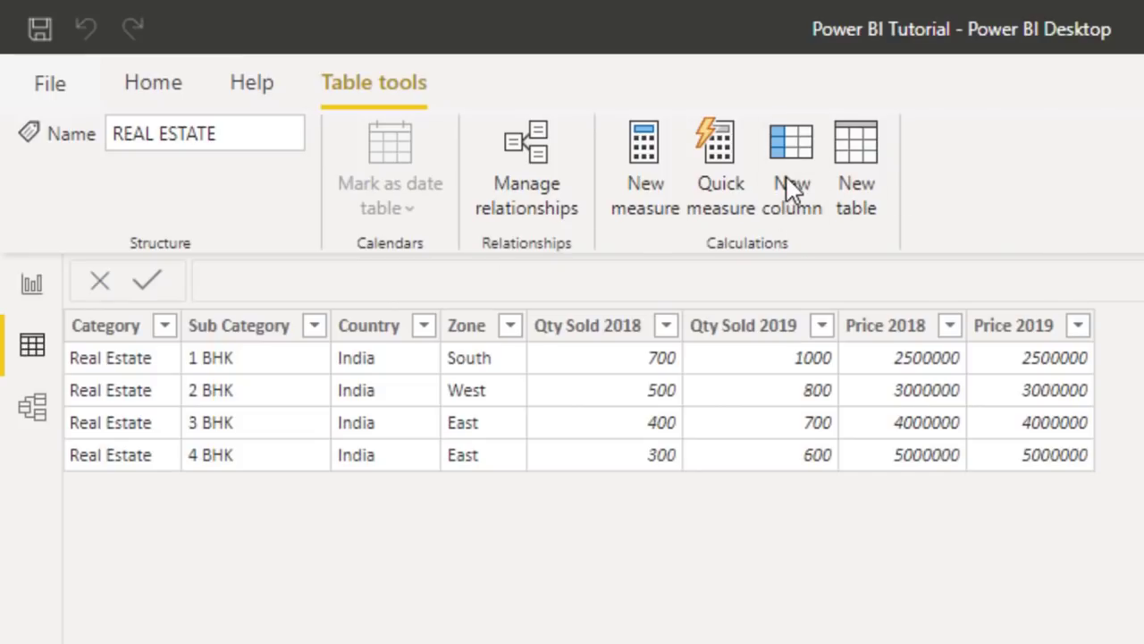
Add a new column to REAL ESTATE, replacing the default formula with 'Revenue in 2018 ='.
left_click(788, 187)
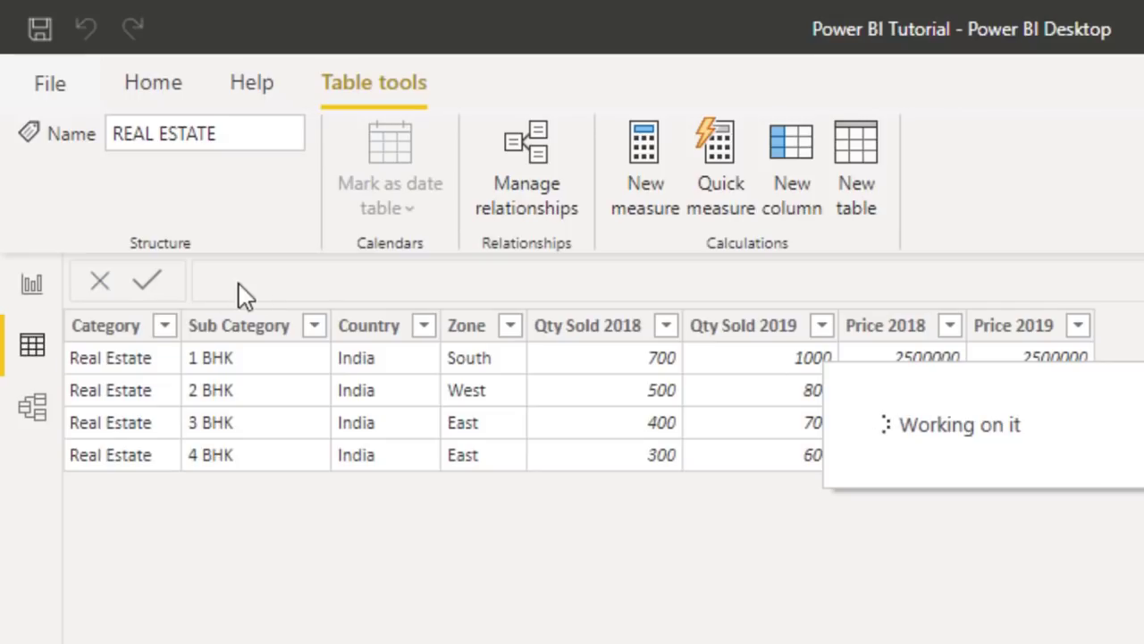
key("End")
key("shift+Left")
key("shift+Left")
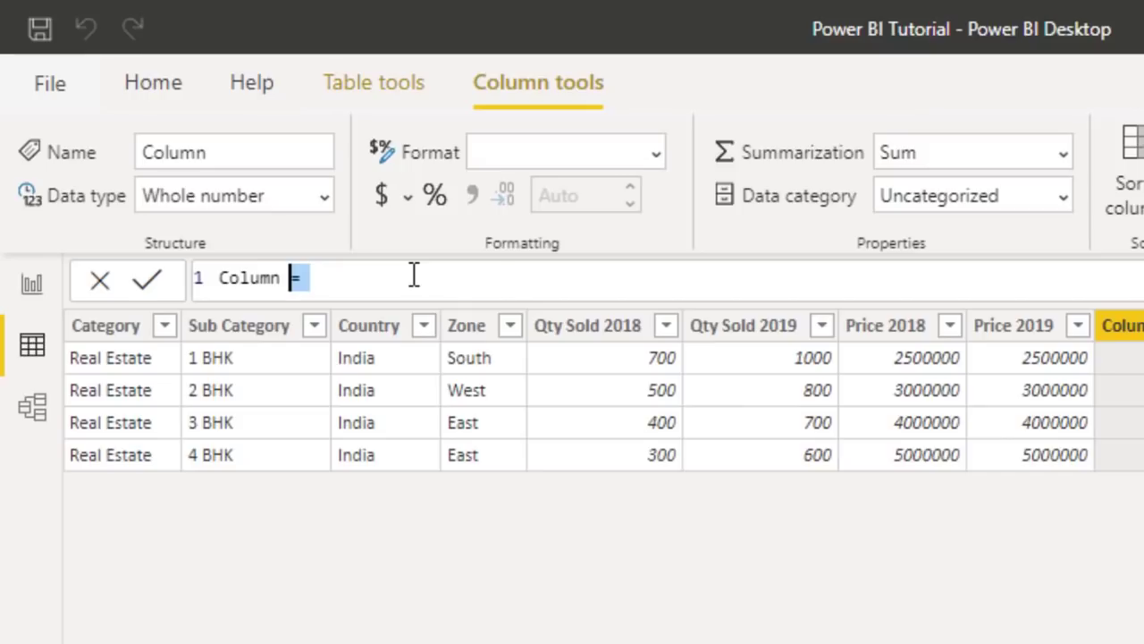
key("shift+Home")
key("BackSpace")
type("Revenue in ")
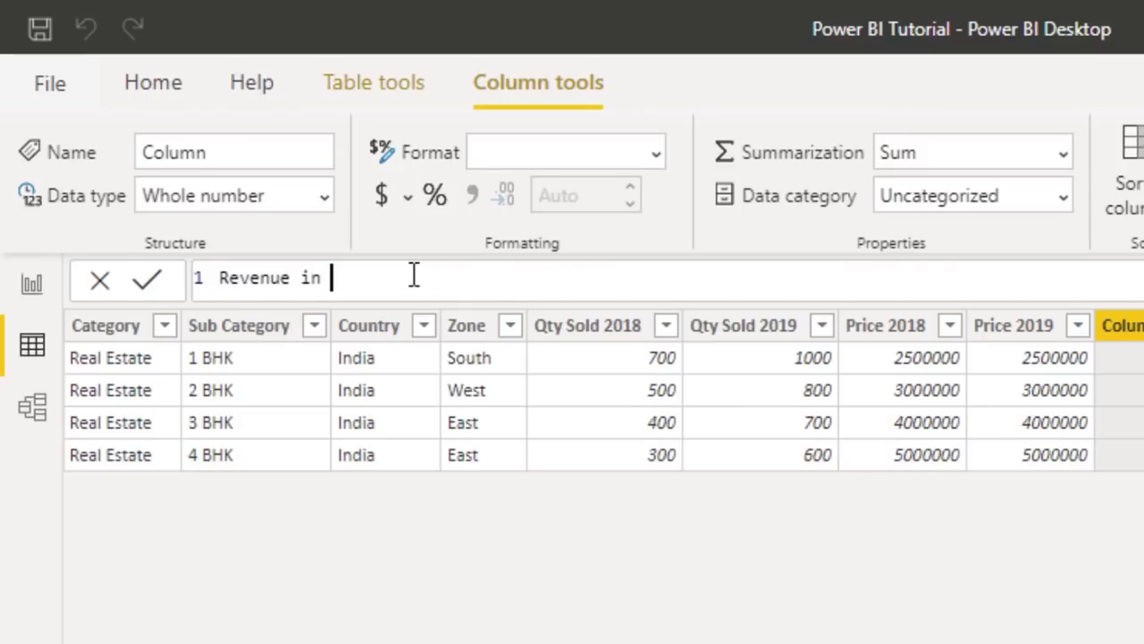
type("2018")
type(" =")
Complete the formula as 'REAL ESTATE'[Qty Sold 2018]*'REAL ESTATE'[Price 2018] and commit it.
double_click(352, 270)
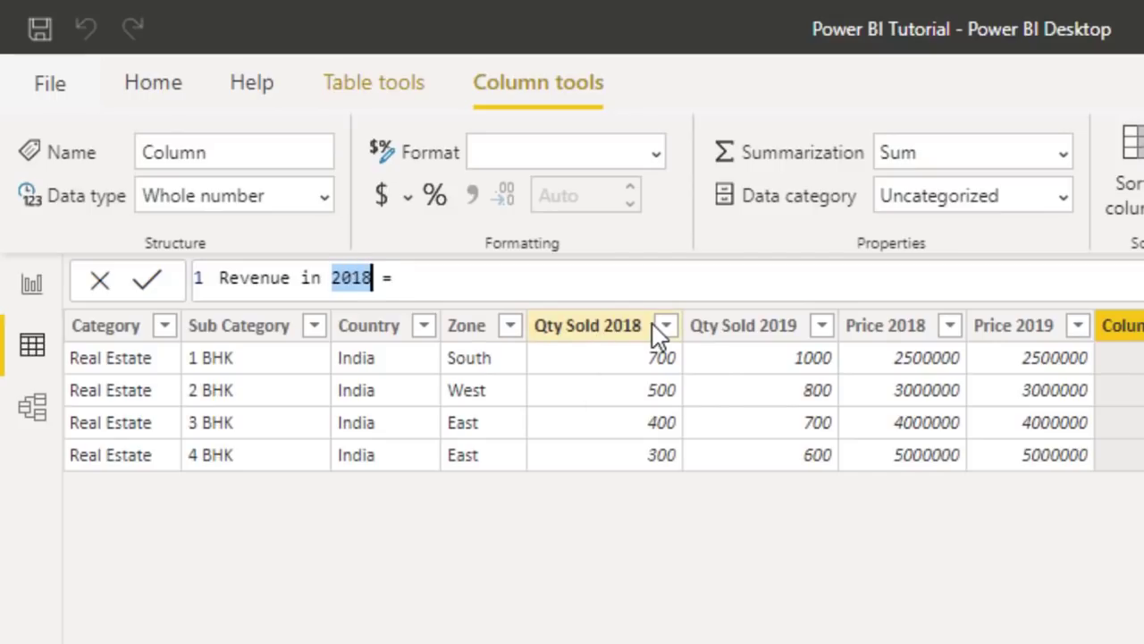
key("End")
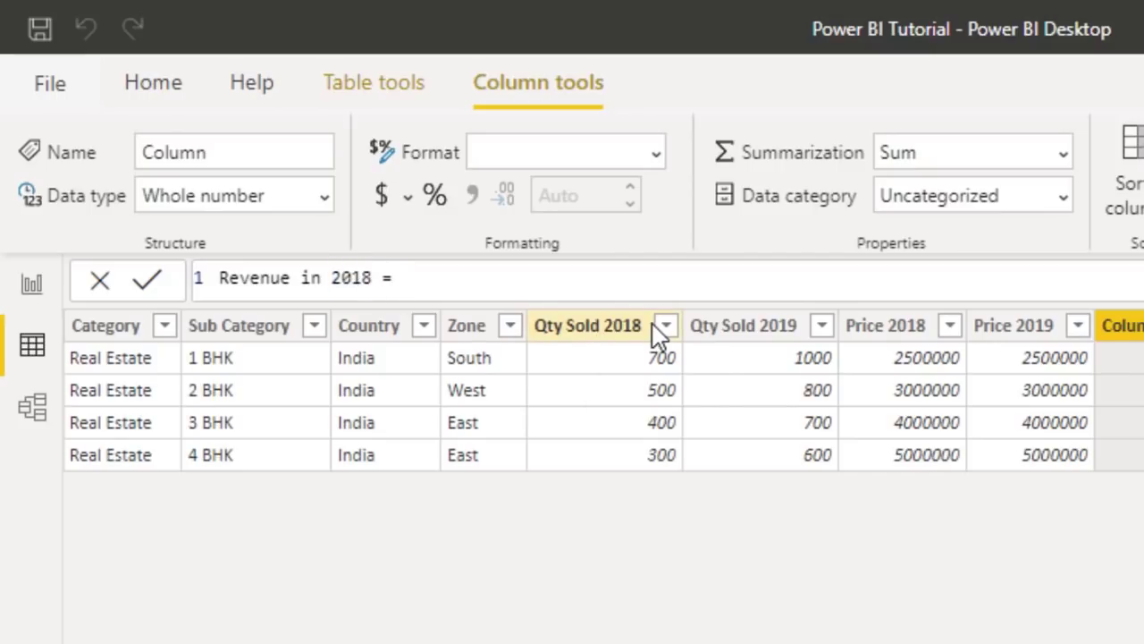
type("qty")
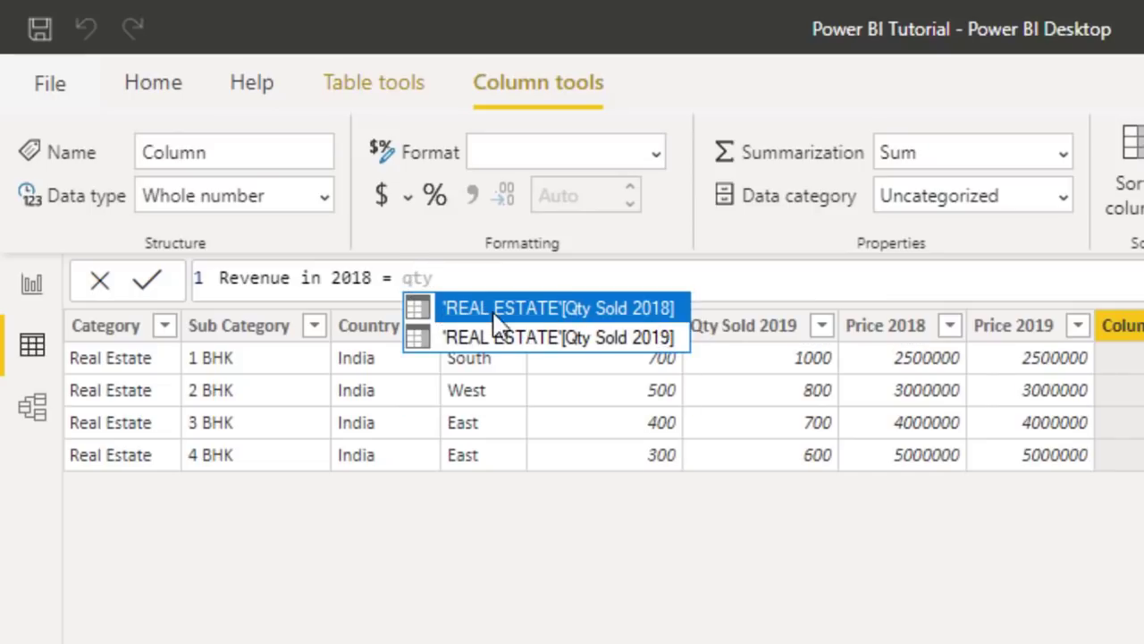
left_click(594, 308)
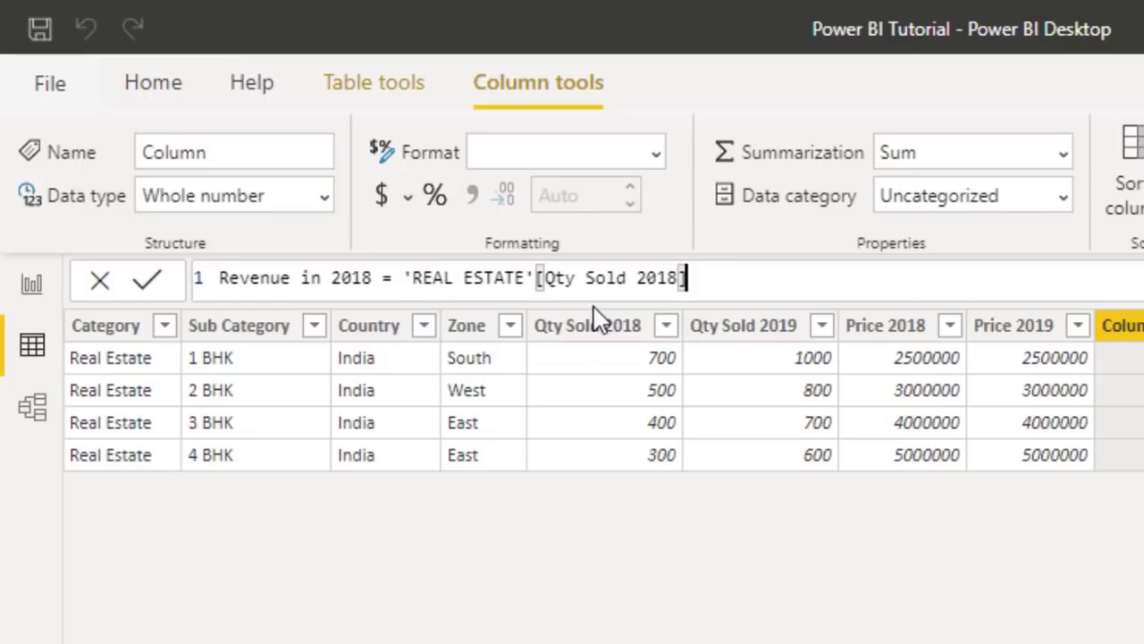
type("*")
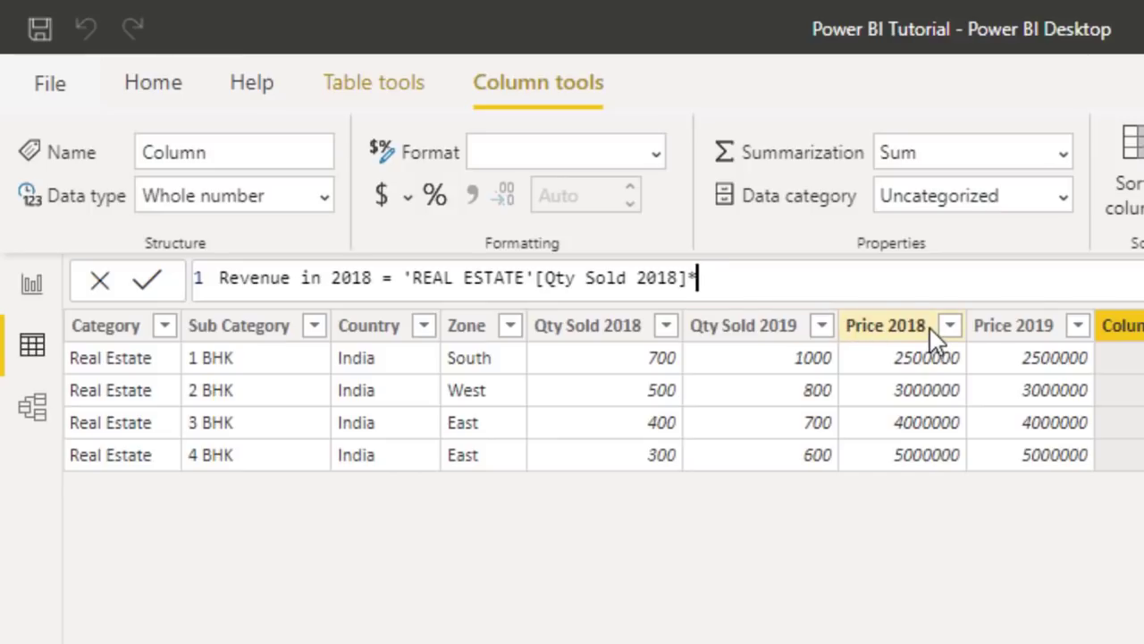
type("price")
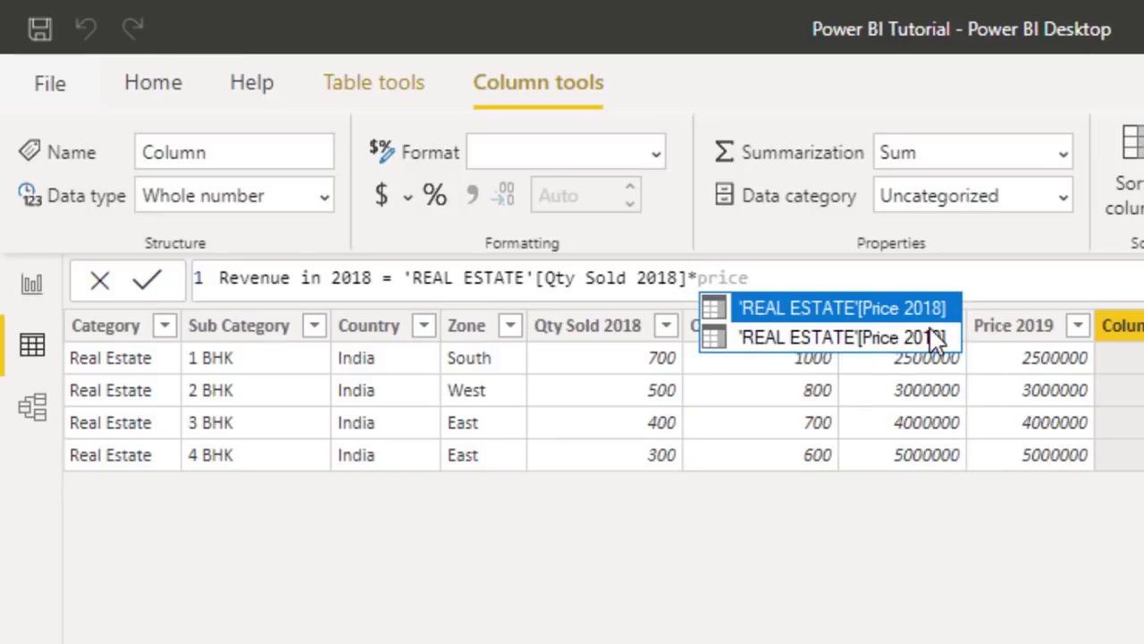
left_click(867, 312)
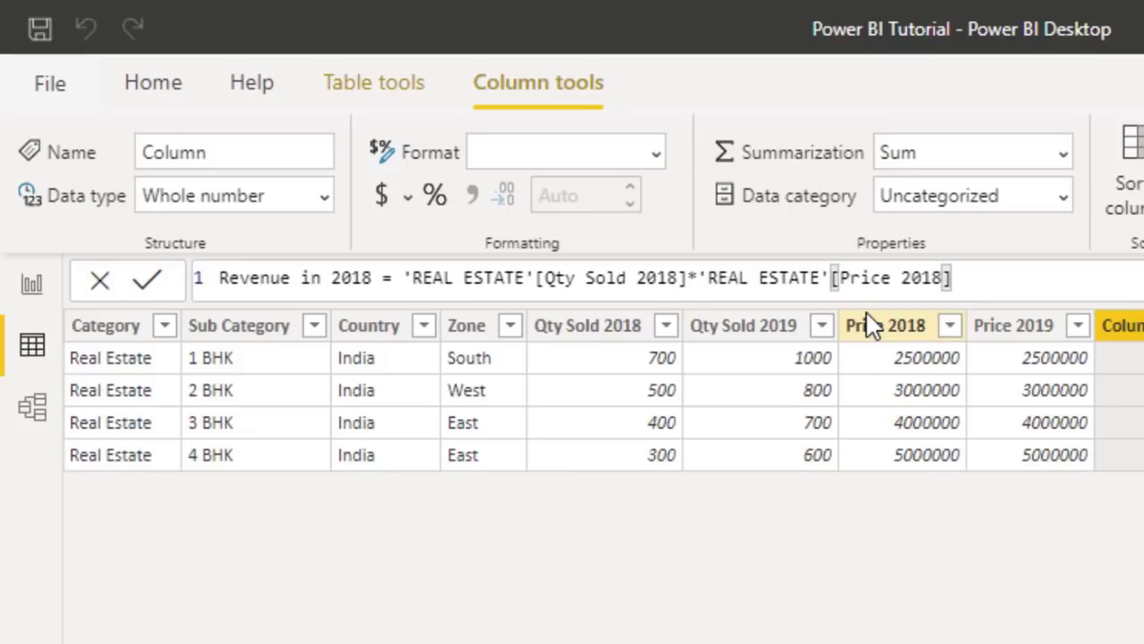
key("Return")
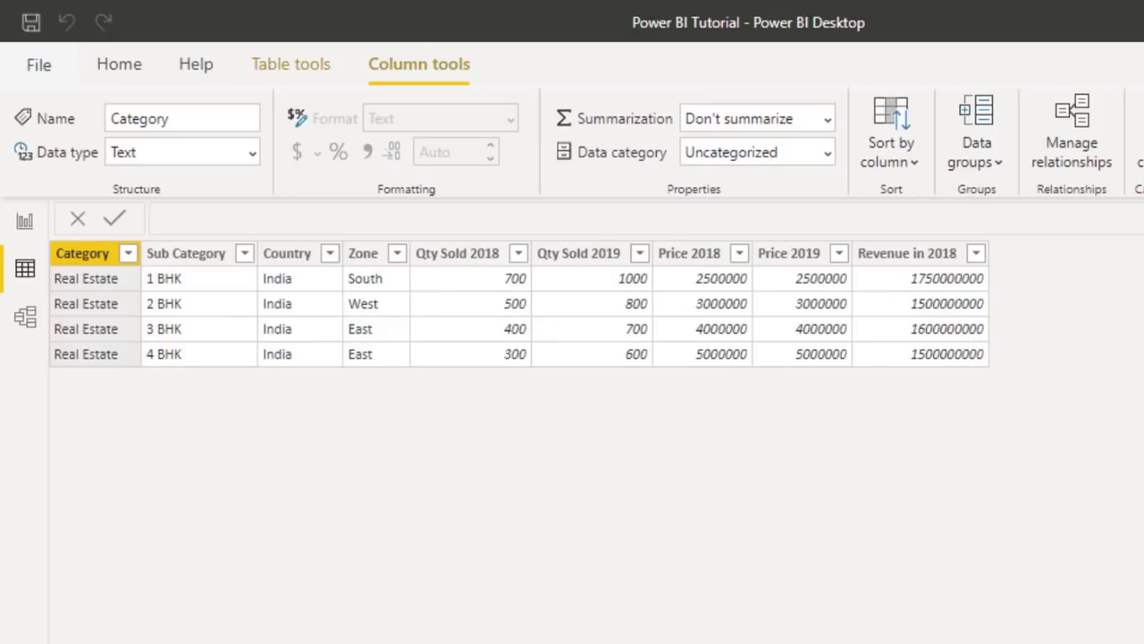
Create Revenue in 2019 = 'REAL ESTATE'[Qty Sold 2019]*'REAL ESTATE'[Price 2019] using autocomplete.
left_click(1141, 134)
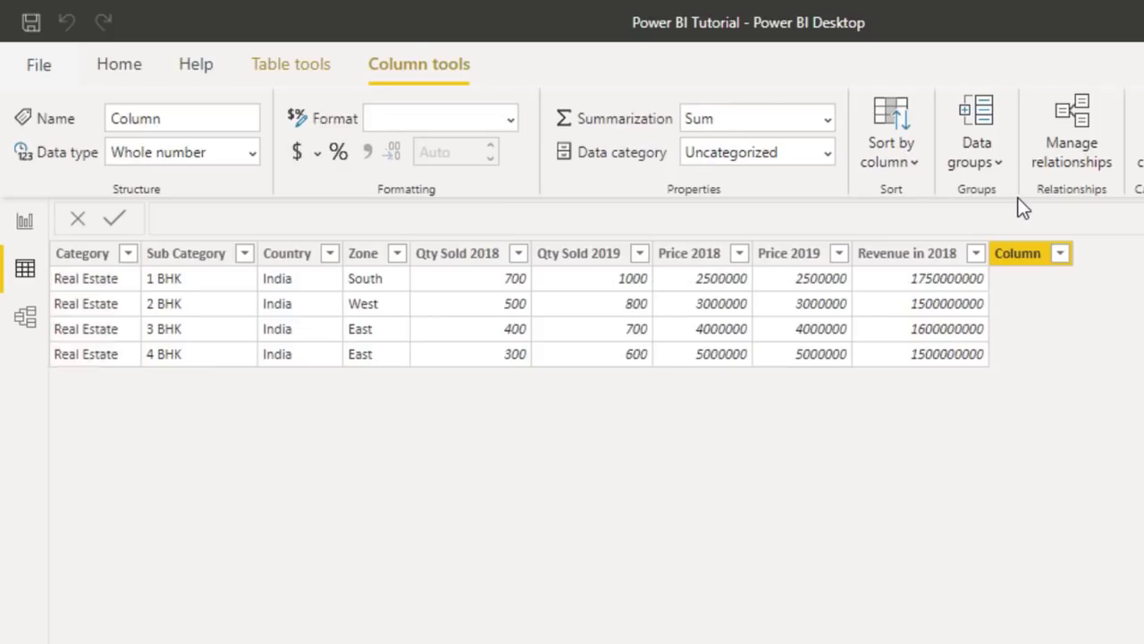
type("Revenue in 2019 = ")
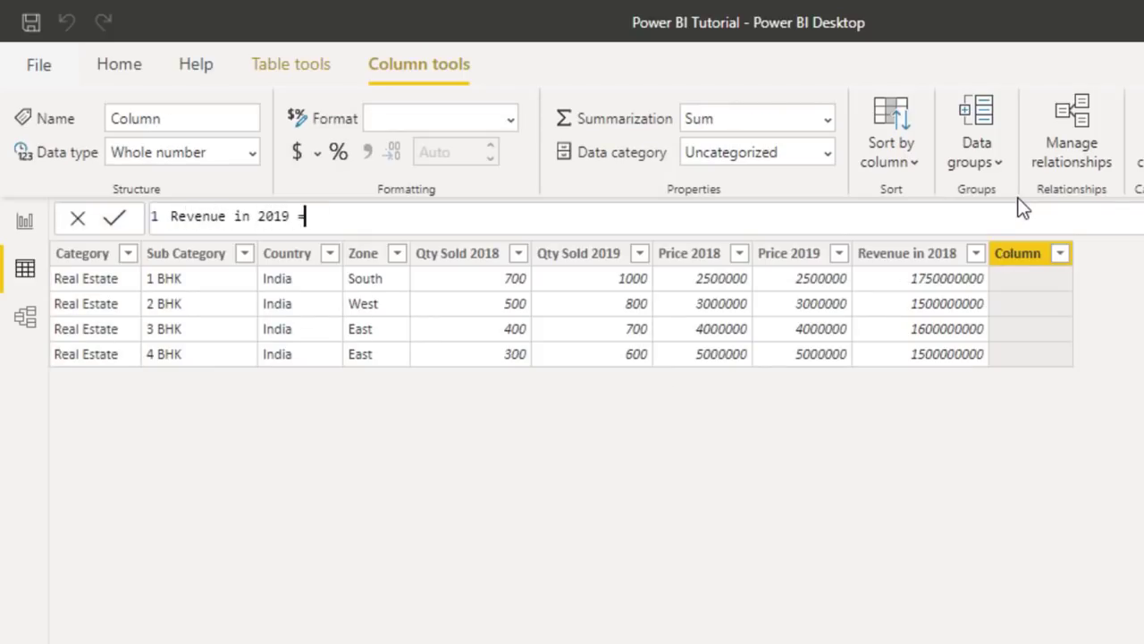
type("Qty")
key("Down")
key("Tab")
type("*price")
key("Down")
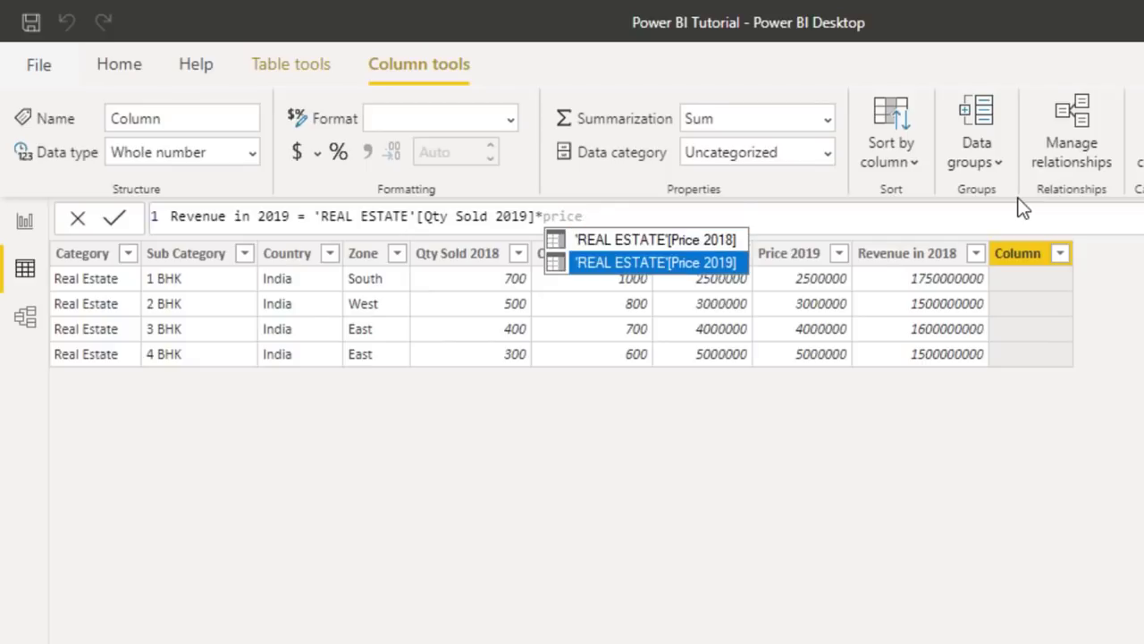
key("Tab")
key("Return")
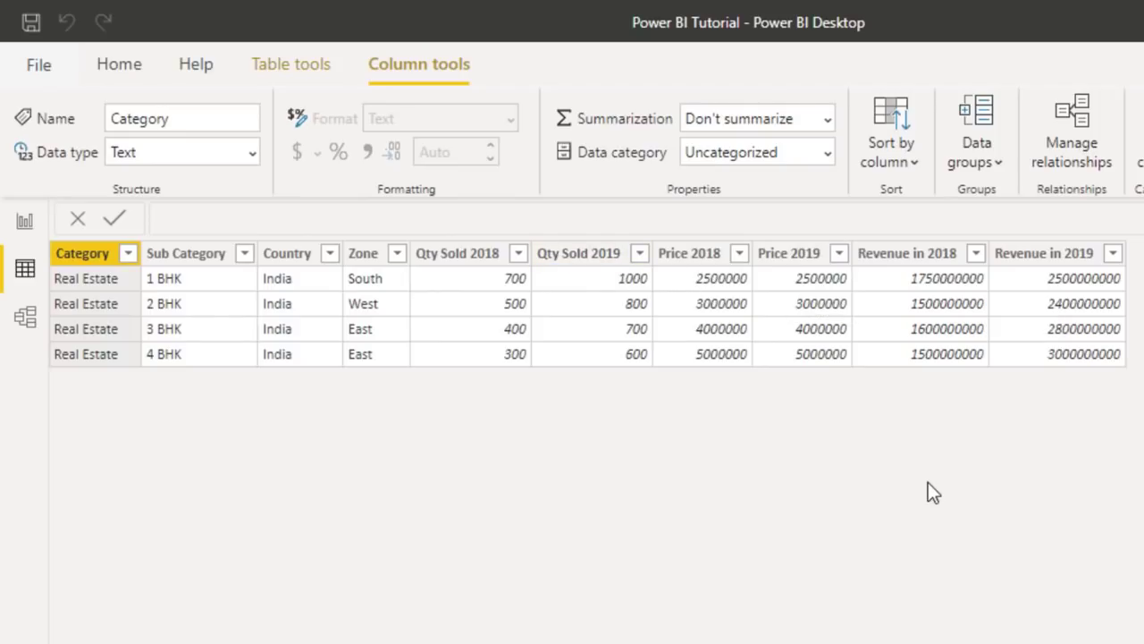
Create the measure Total Revenue 2019 = SUM('REAL ESTATE'[Revenue in 2019]) in the REAL ESTATE table.
left_click(301, 79)
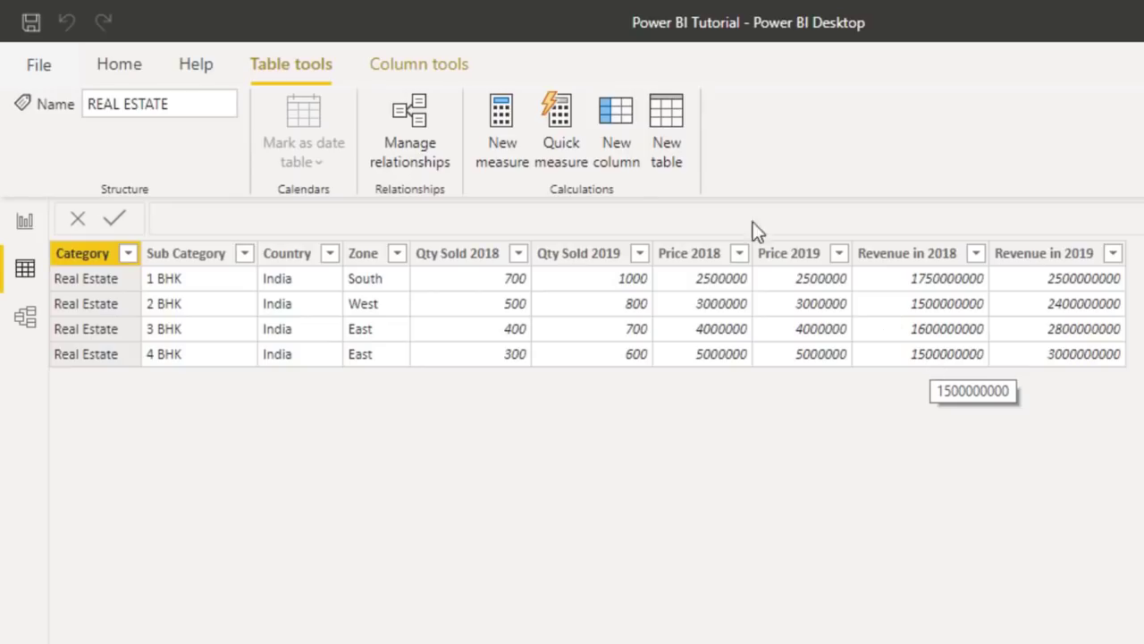
left_click(500, 171)
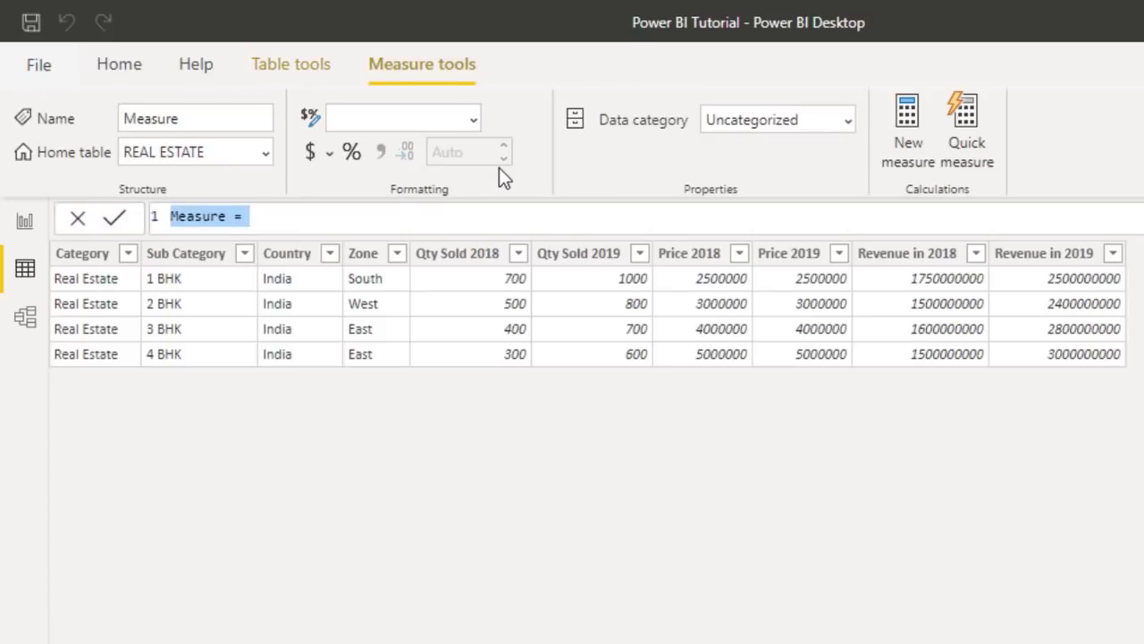
type("Total Revenue 2019 ")
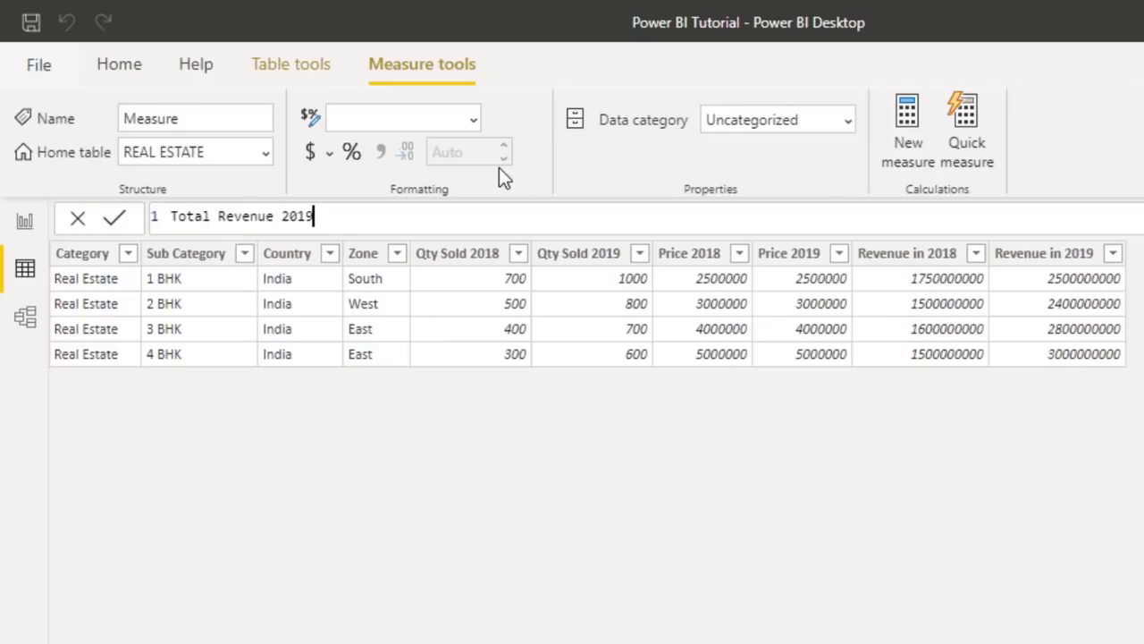
type("=")
type(" Sum")
type("(")
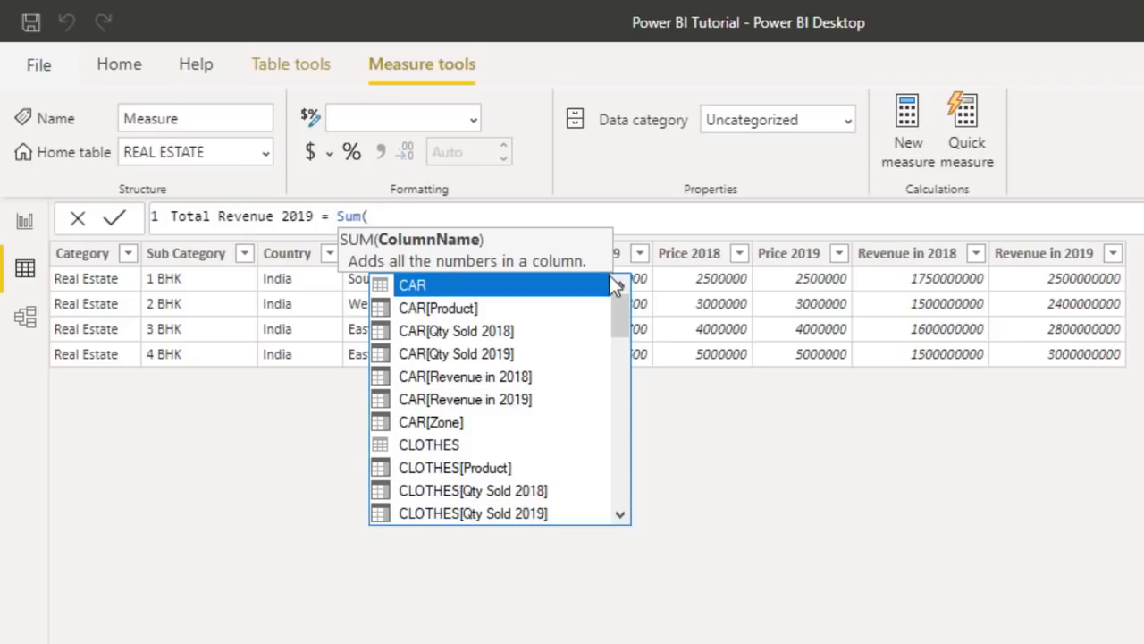
type("revenu")
key("Down")
key("Down")
key("Down")
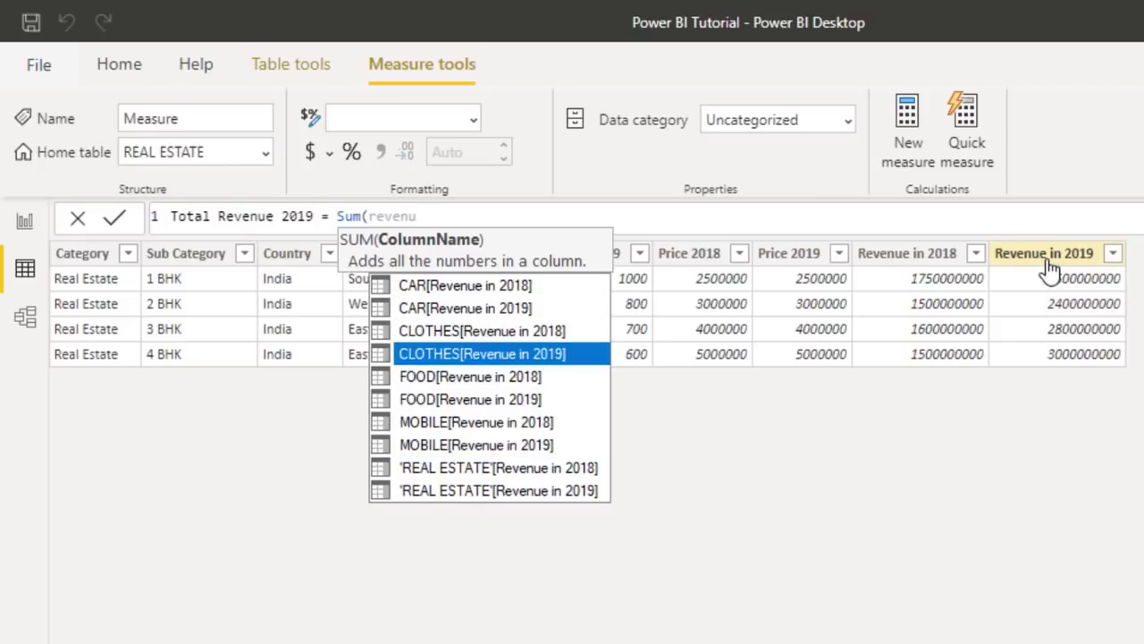
key("Down")
key("Down")
key("Down")
key("Down")
key("Down")
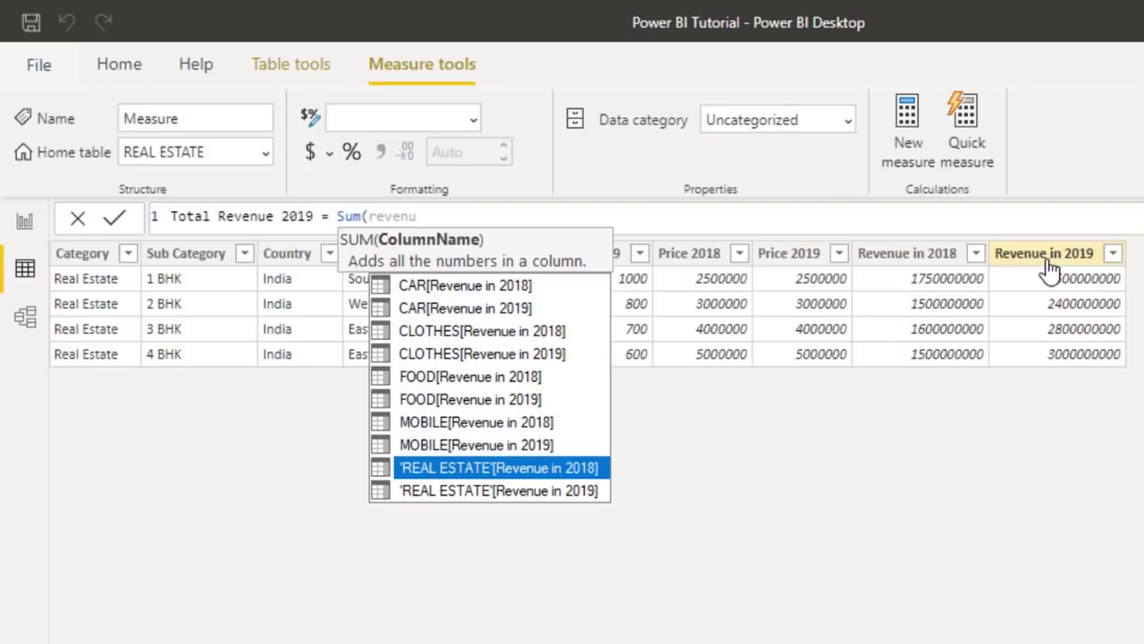
key("Down")
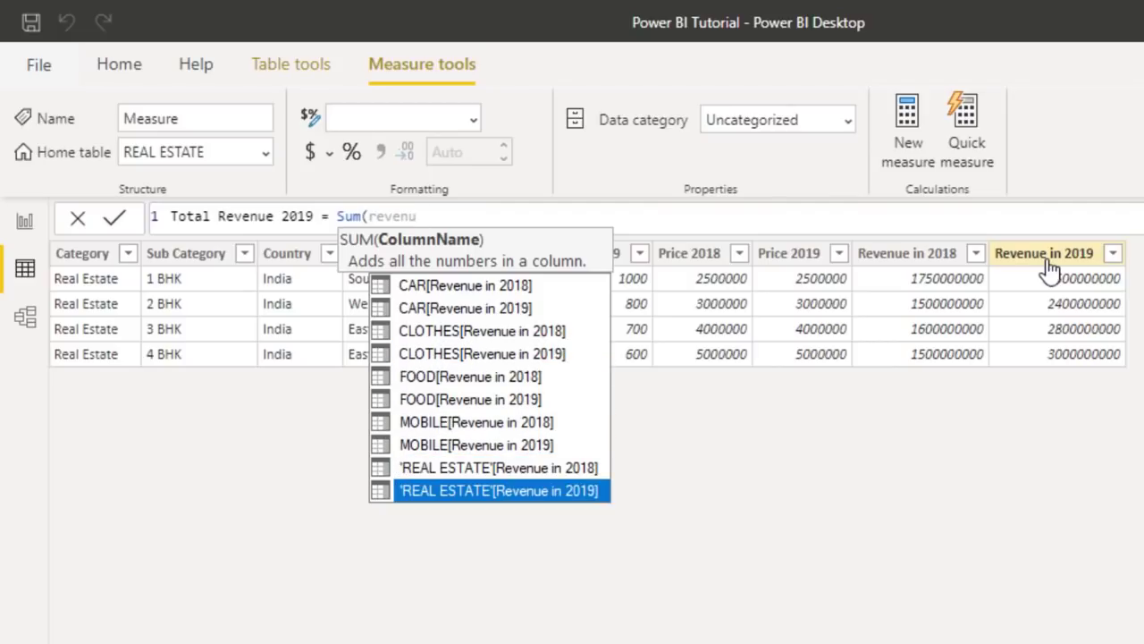
key("Tab")
type(")")
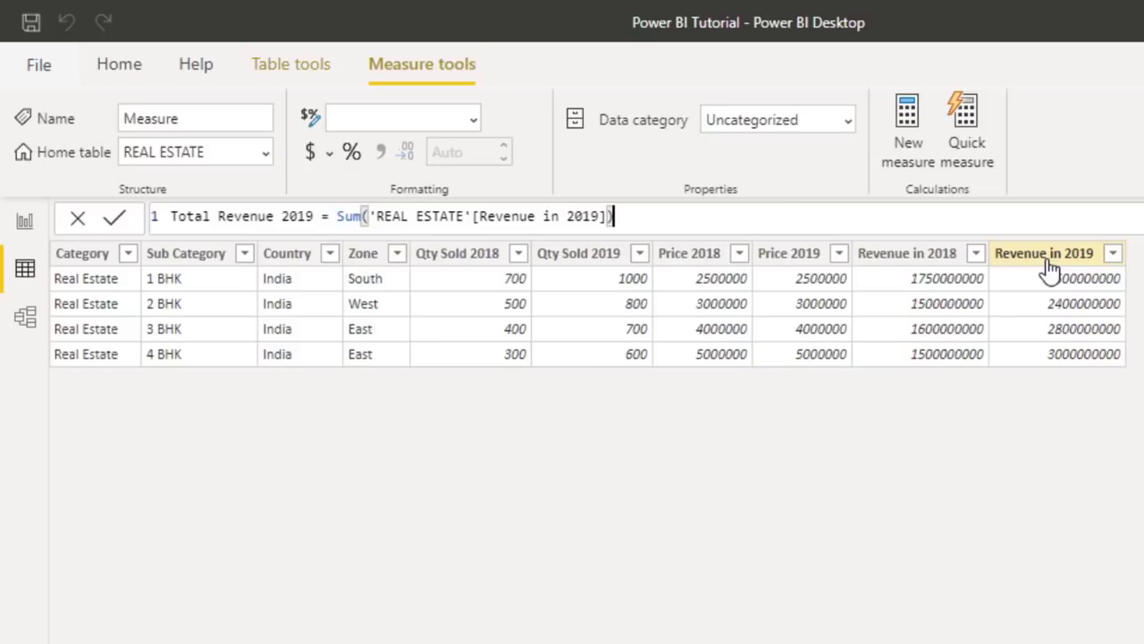
key("Return")
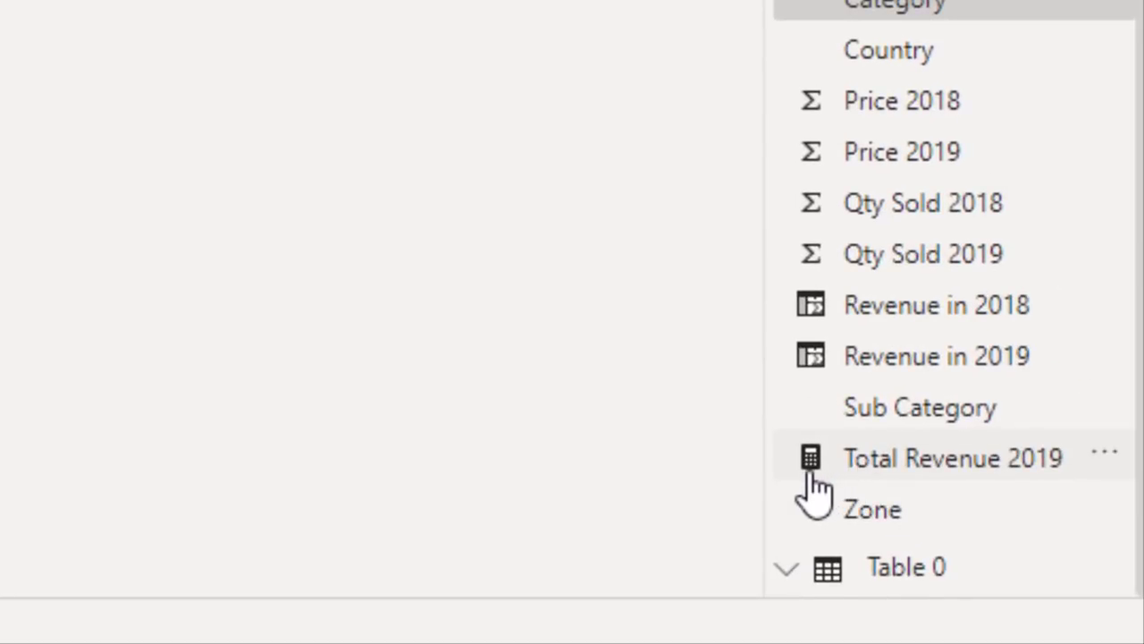
In the report view, add a centred, widened multi-row card showing Total Revenue 2019.
left_click(1037, 570)
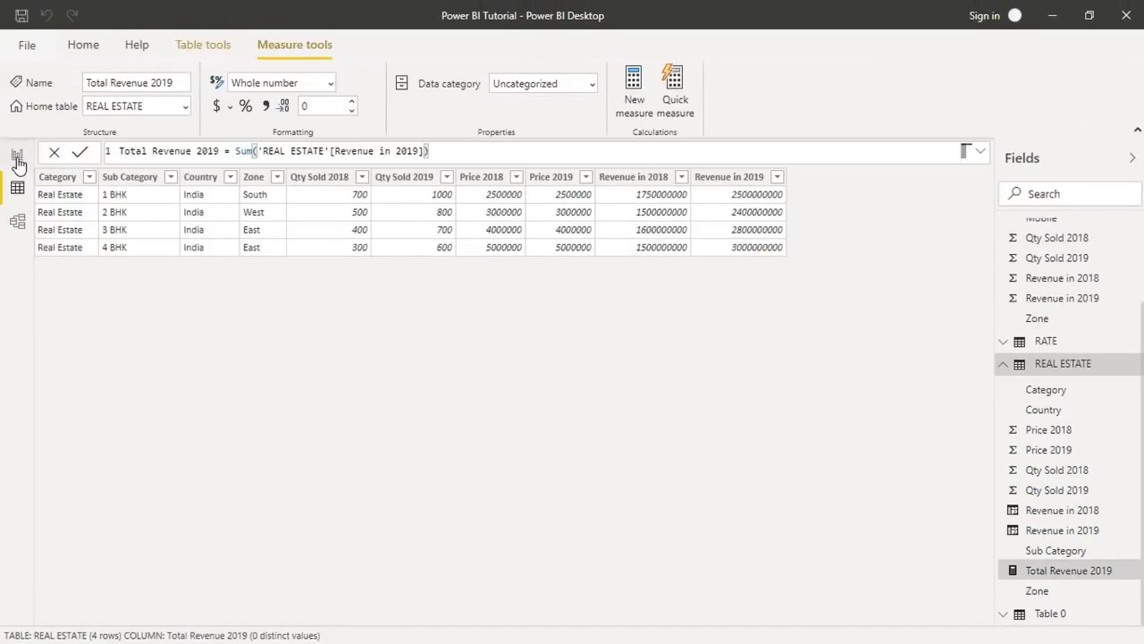
left_click(18, 159)
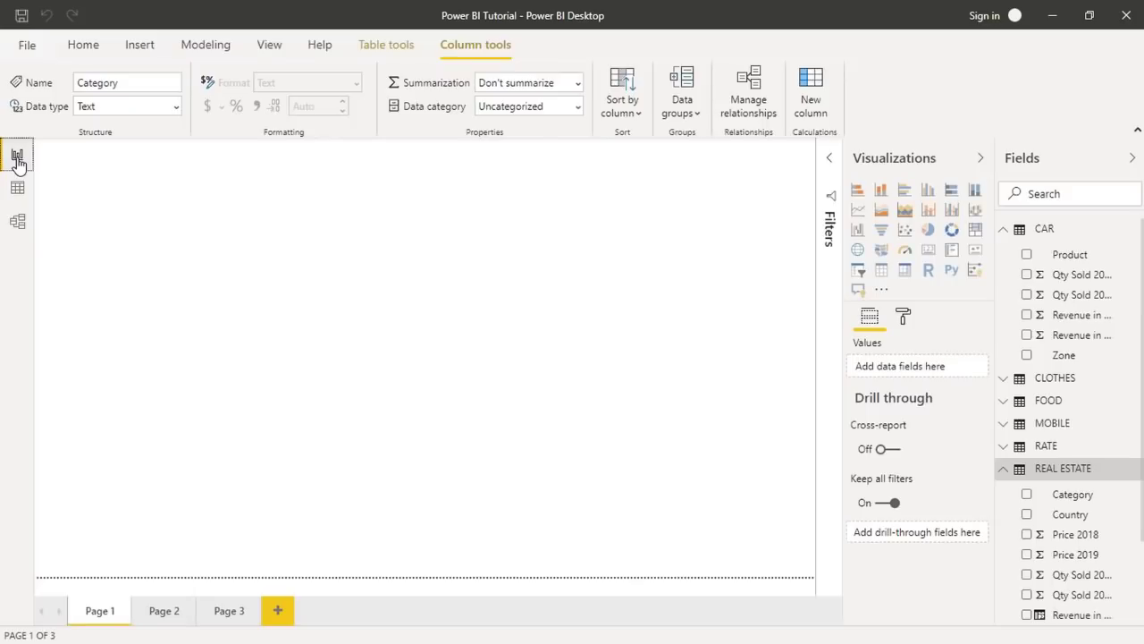
left_click(928, 253)
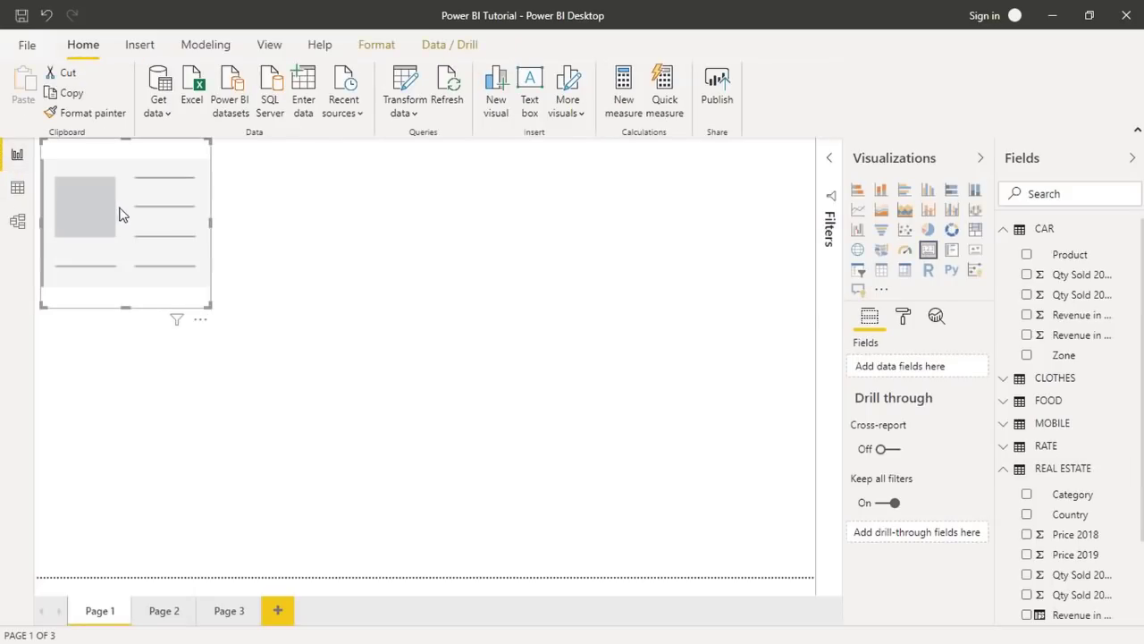
left_click_drag(122, 214, 366, 317)
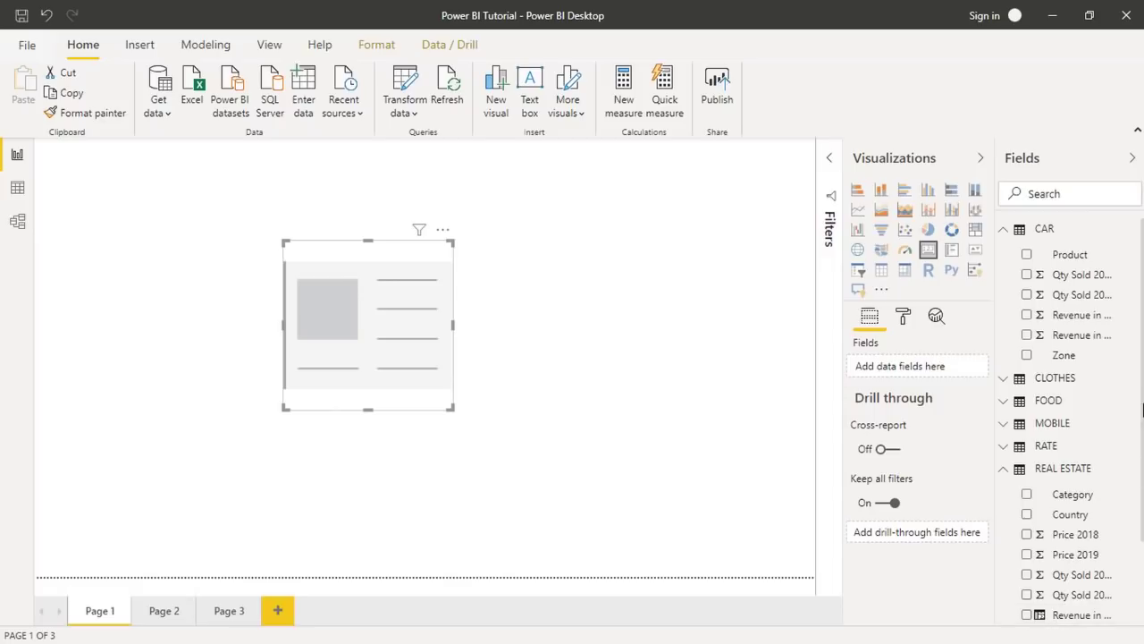
scroll(1142, 408, "down", 3)
left_click(1026, 570)
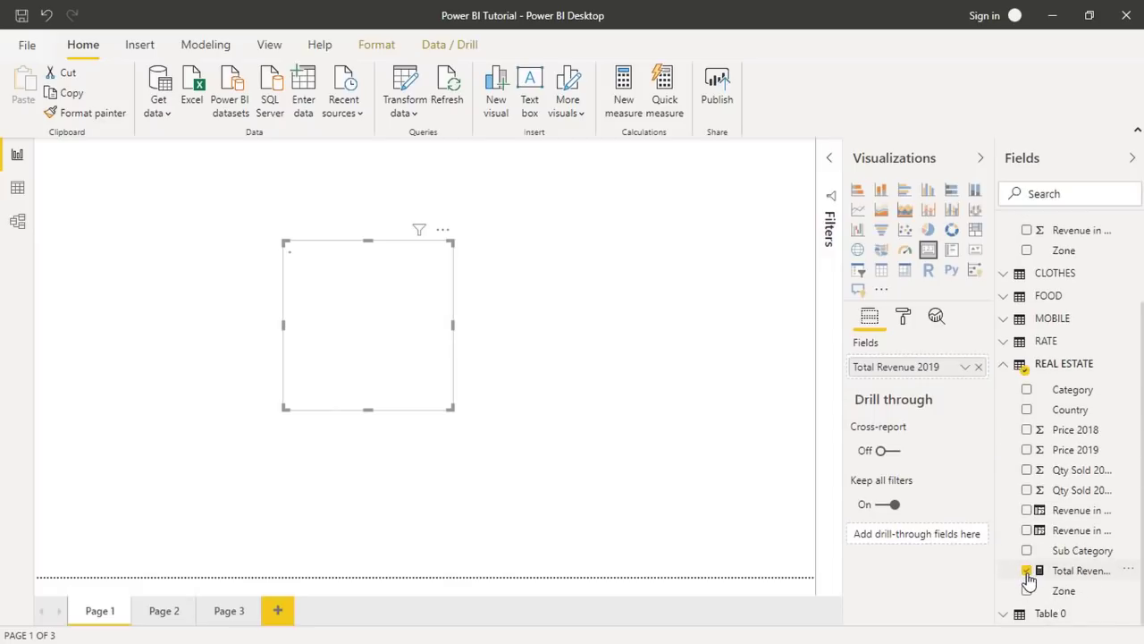
left_click_drag(449, 244, 469, 240)
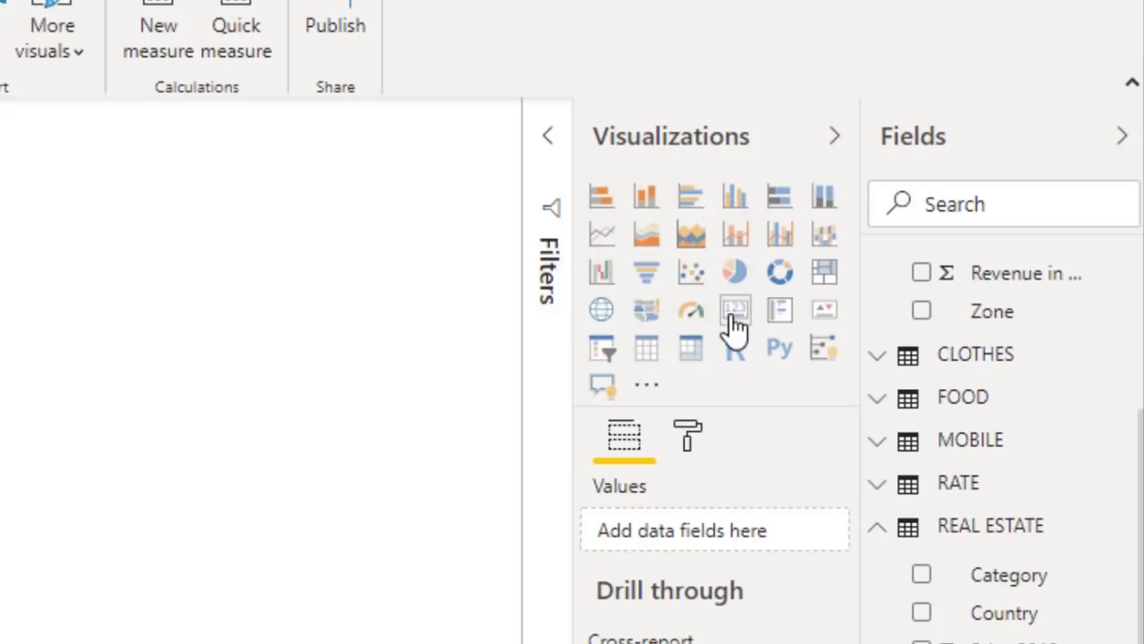
left_click(645, 386)
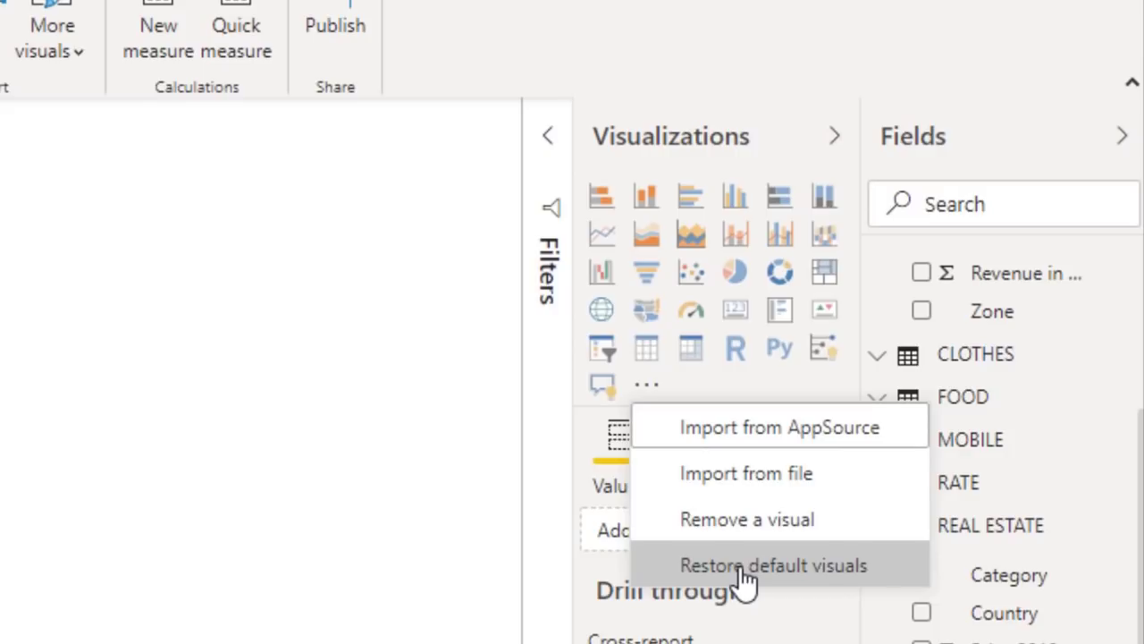
left_click(397, 441)
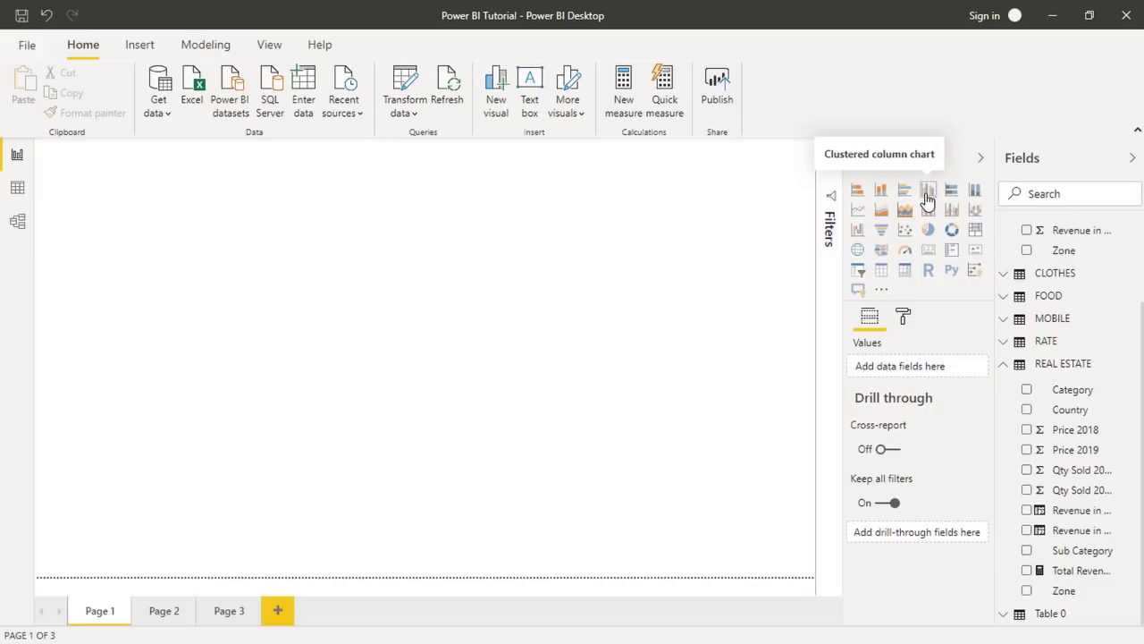
Add a clustered column chart to the page and position and size it on the canvas.
left_click(927, 201)
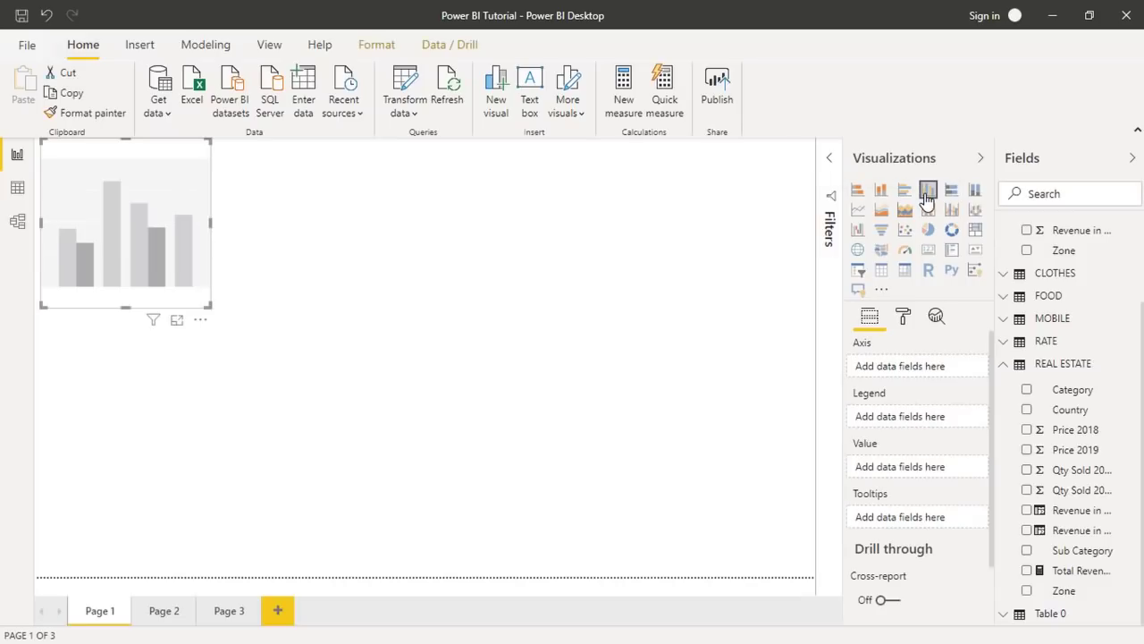
mouse_move(134, 147)
left_mouse_down()
mouse_move(176, 308)
mouse_move(162, 302)
left_mouse_up()
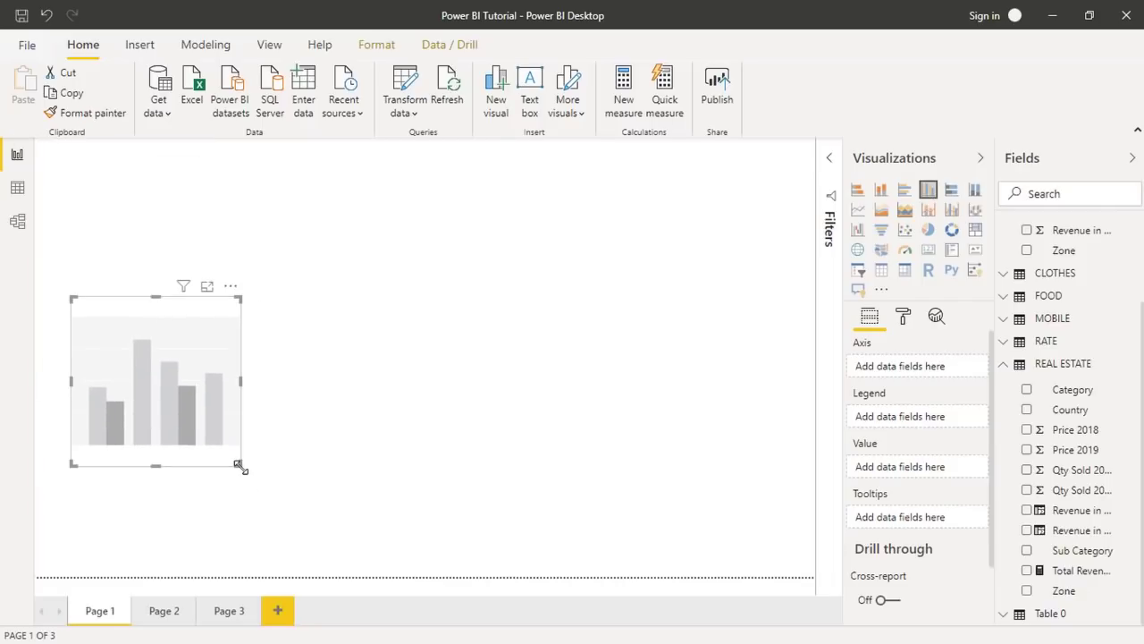
left_click_drag(239, 467, 202, 420)
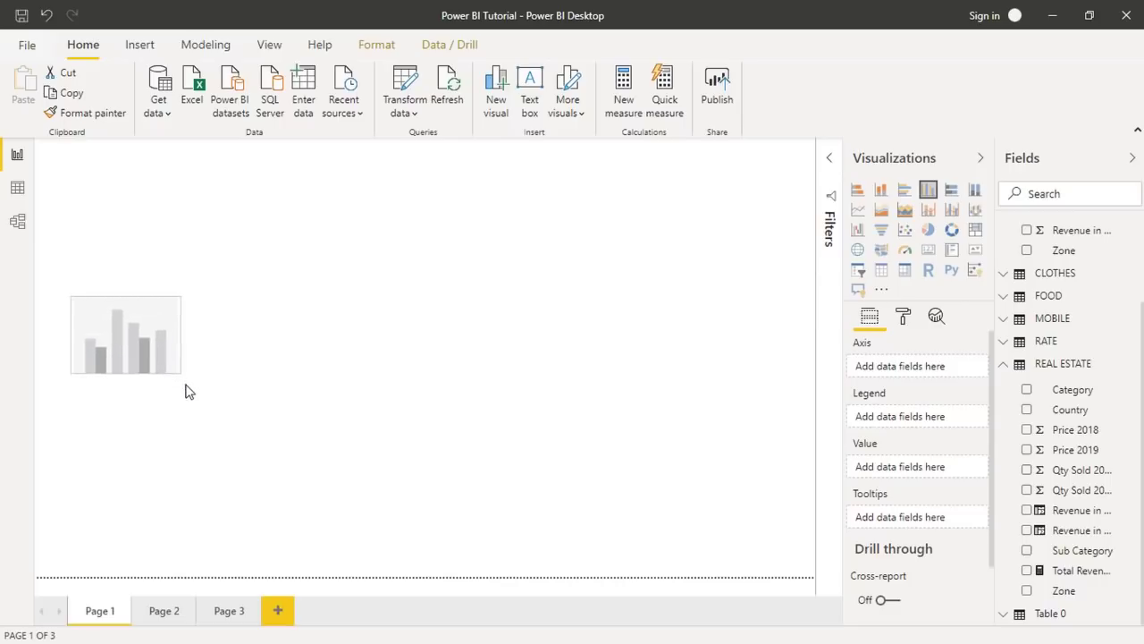
left_click_drag(169, 310, 205, 324)
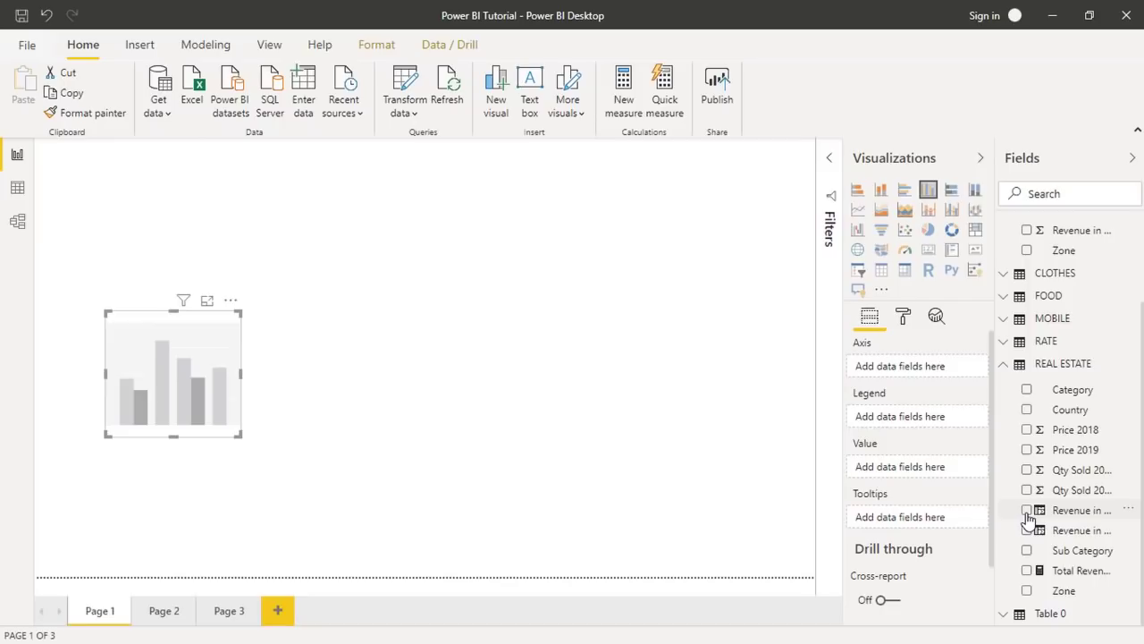
Add Revenue in 2019 before Revenue in 2018 as values, group by Sub Category, and enlarge the chart.
left_click(1027, 512)
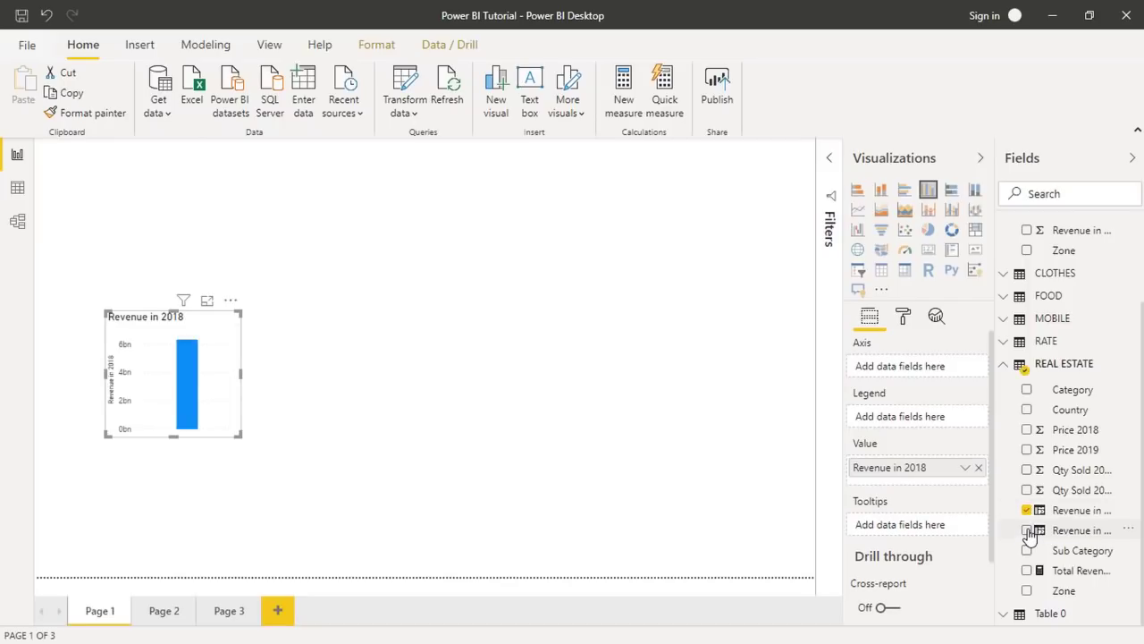
left_click(1028, 531)
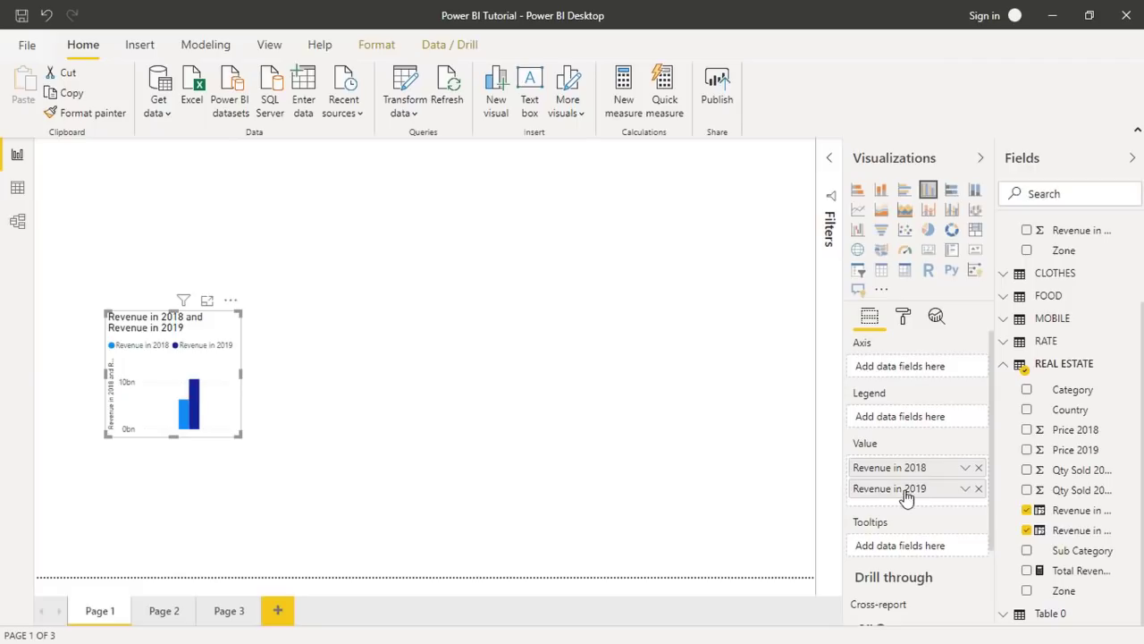
left_click_drag(901, 499, 897, 473)
left_click_drag(240, 311, 345, 286)
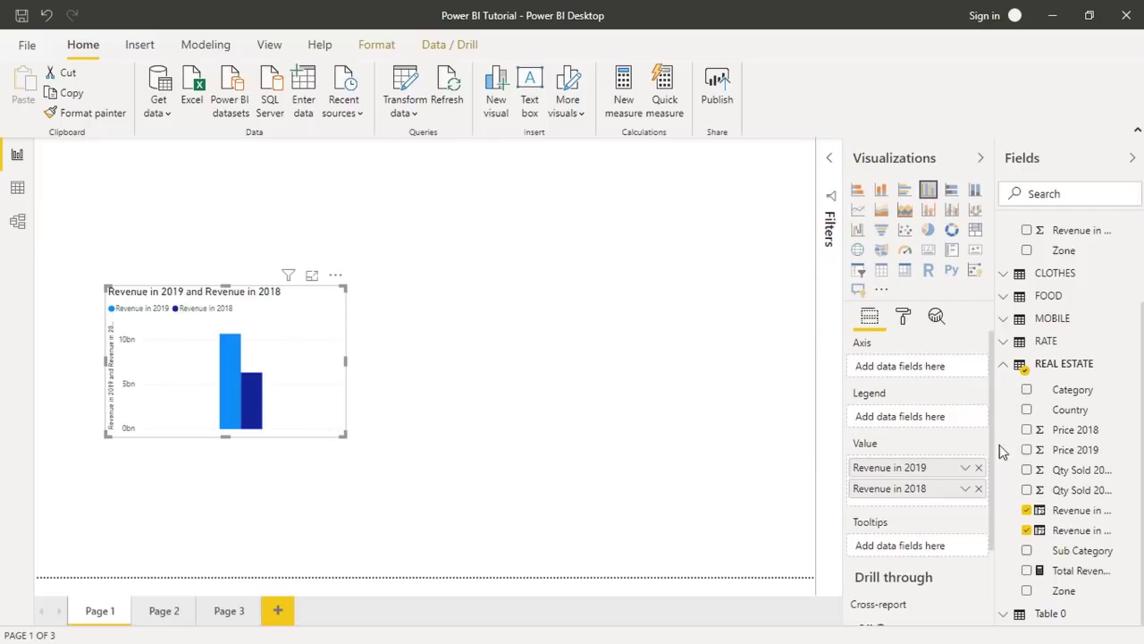
left_click(1027, 551)
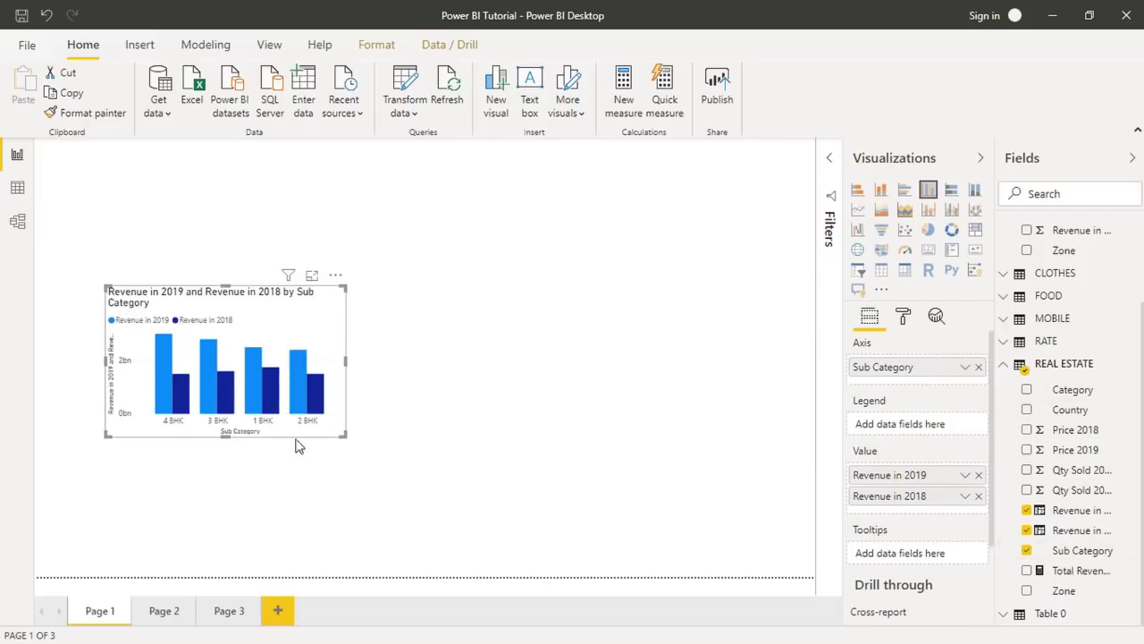
left_click_drag(341, 433, 334, 474)
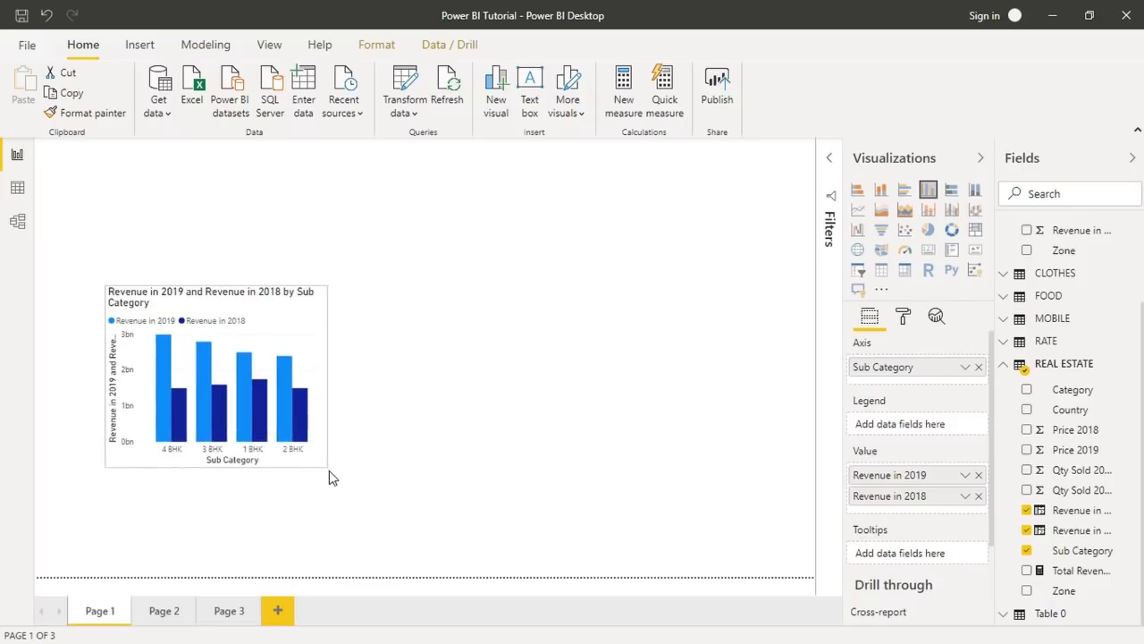
left_click(185, 469)
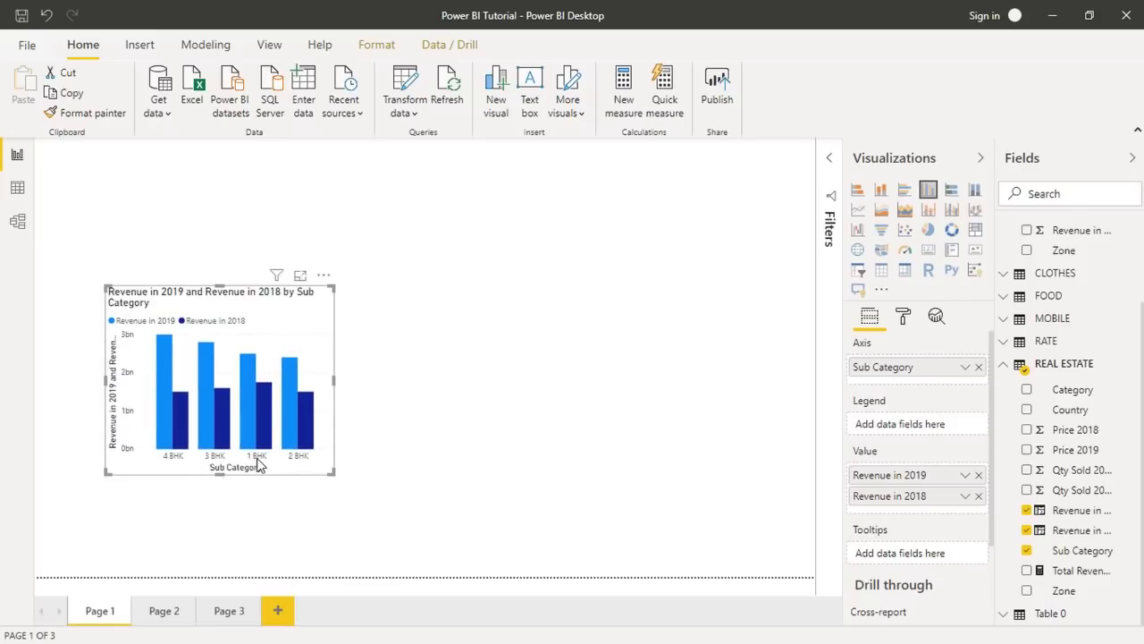
Reposition and enlarge the chart, open its format settings, and view it in focus mode.
left_click_drag(324, 315, 244, 309)
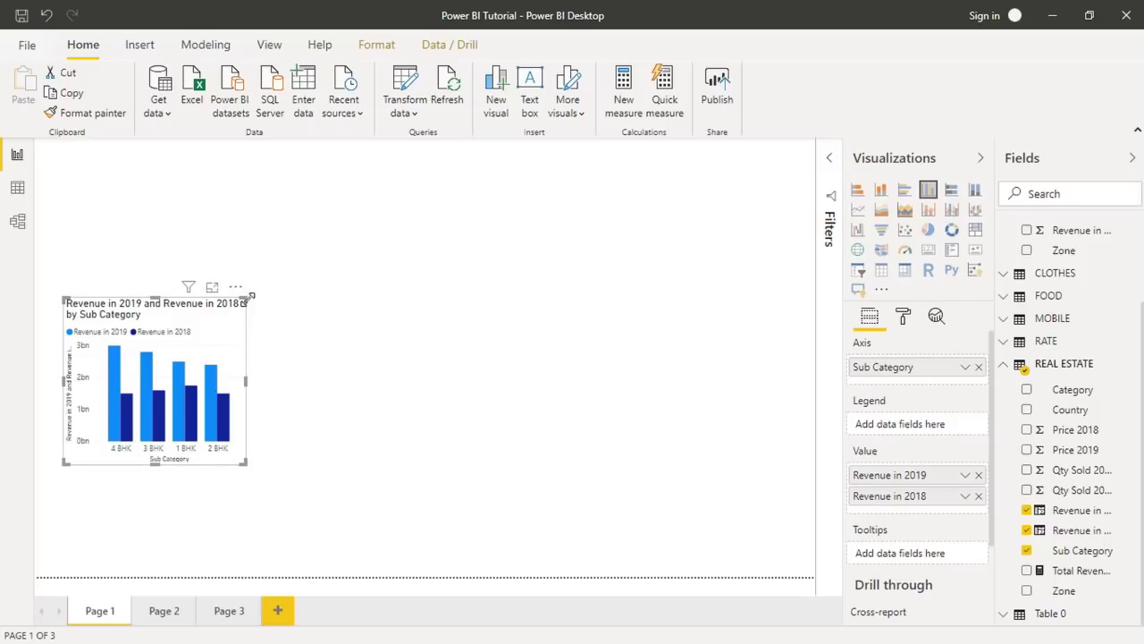
left_click_drag(251, 295, 259, 287)
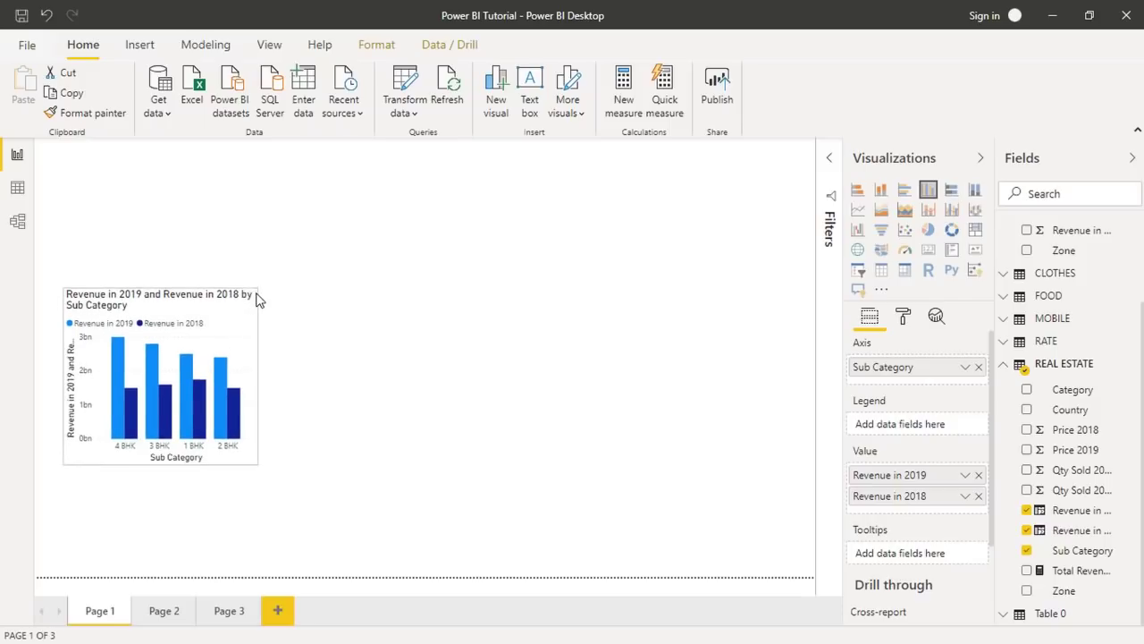
left_click(905, 319)
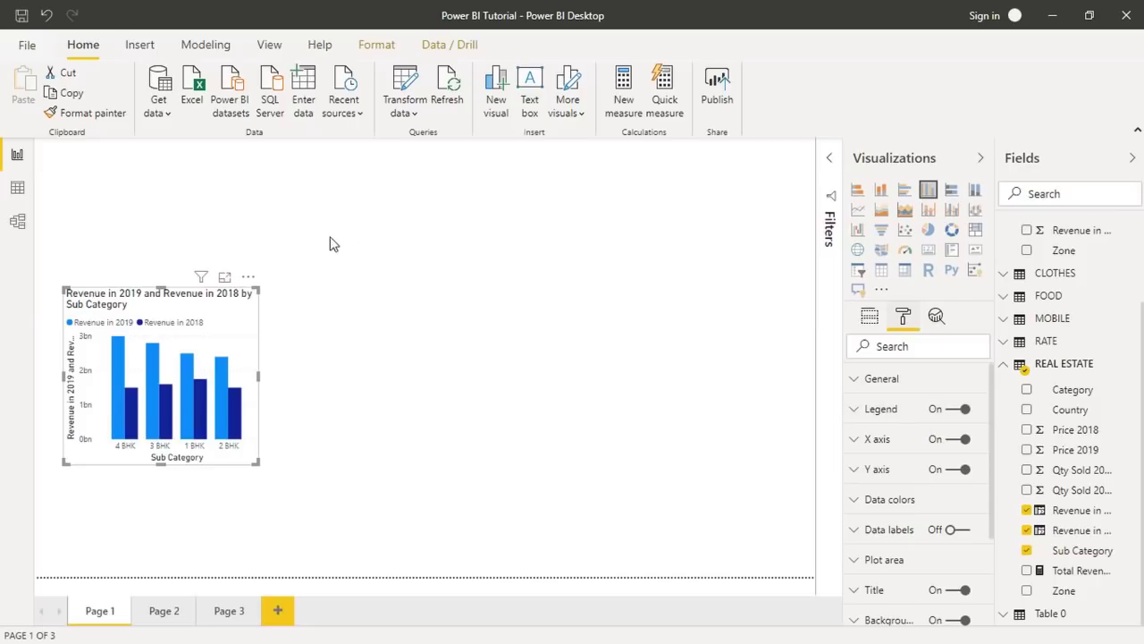
left_click(224, 279)
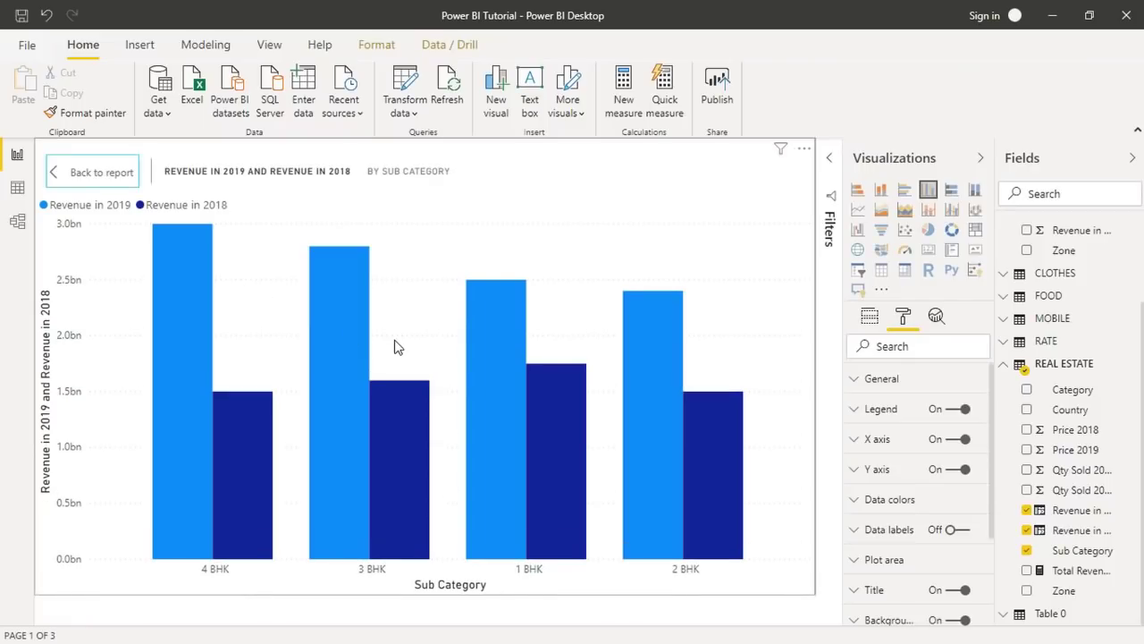
left_click(105, 173)
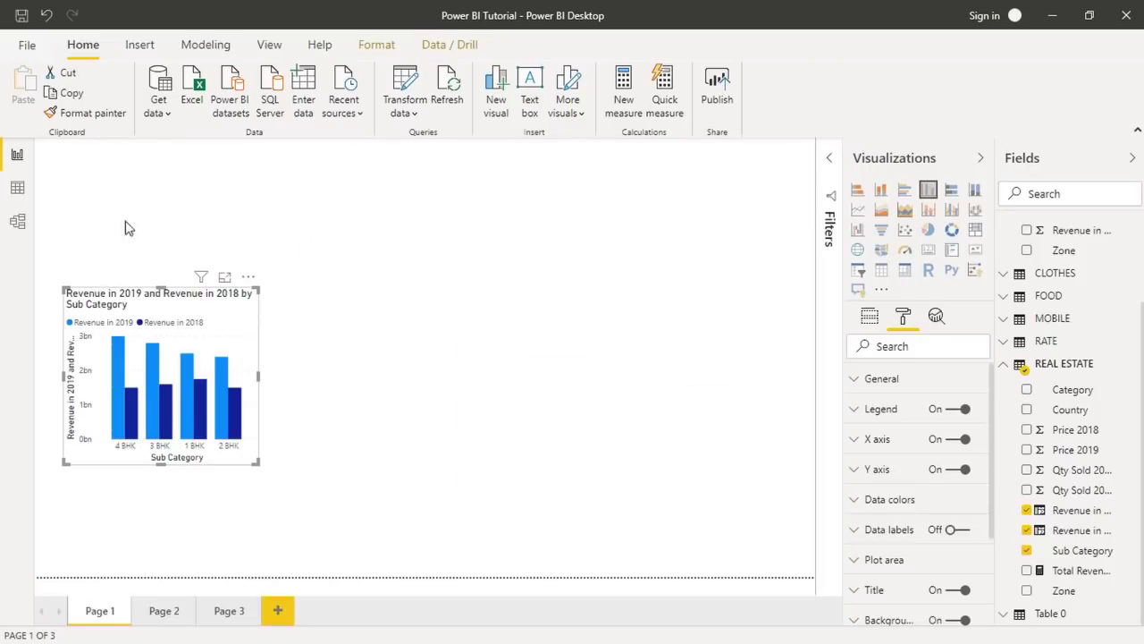
left_click(225, 280)
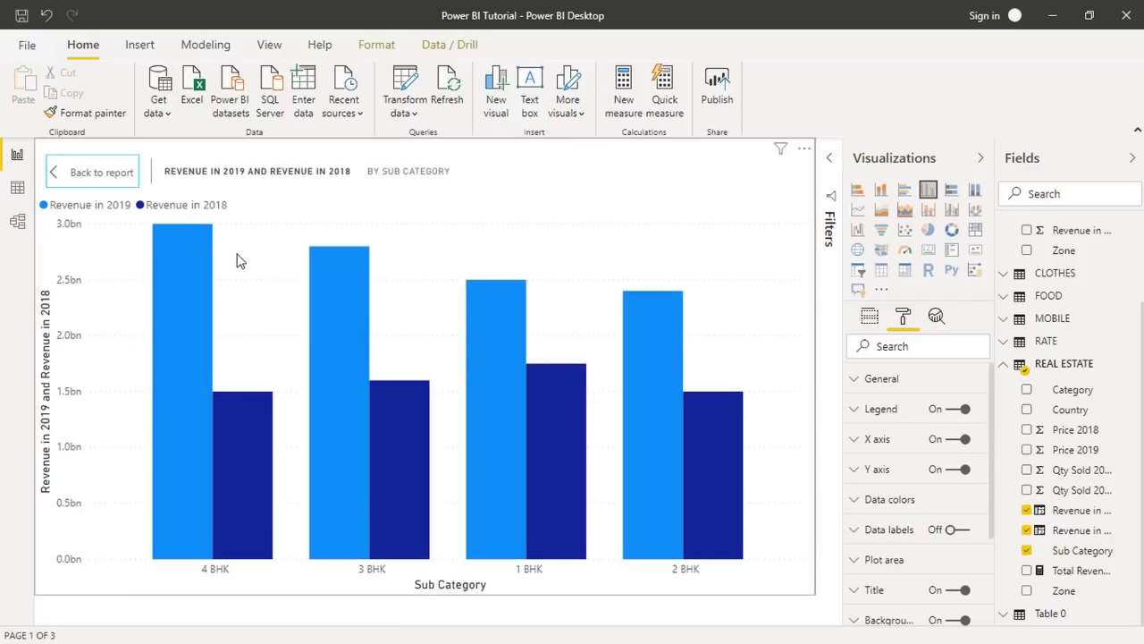
Expand and review the chart's General layout and position settings, then collapse them.
left_click(909, 384)
scroll(995, 402, "down", 1)
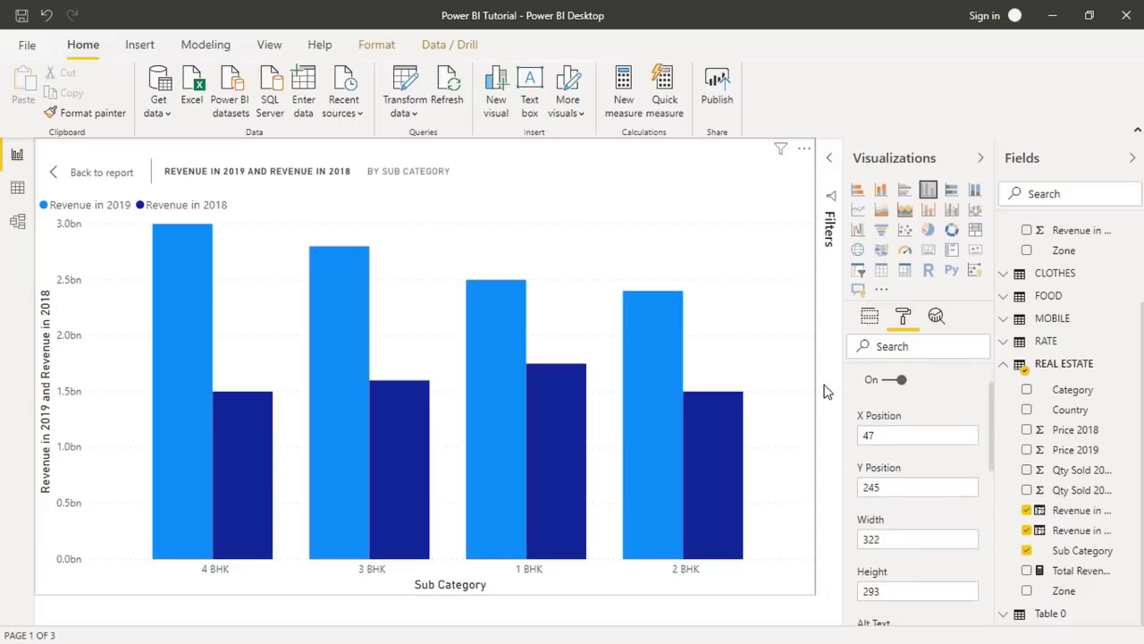
scroll(992, 411, "down", 1)
scroll(992, 383, "up", 2)
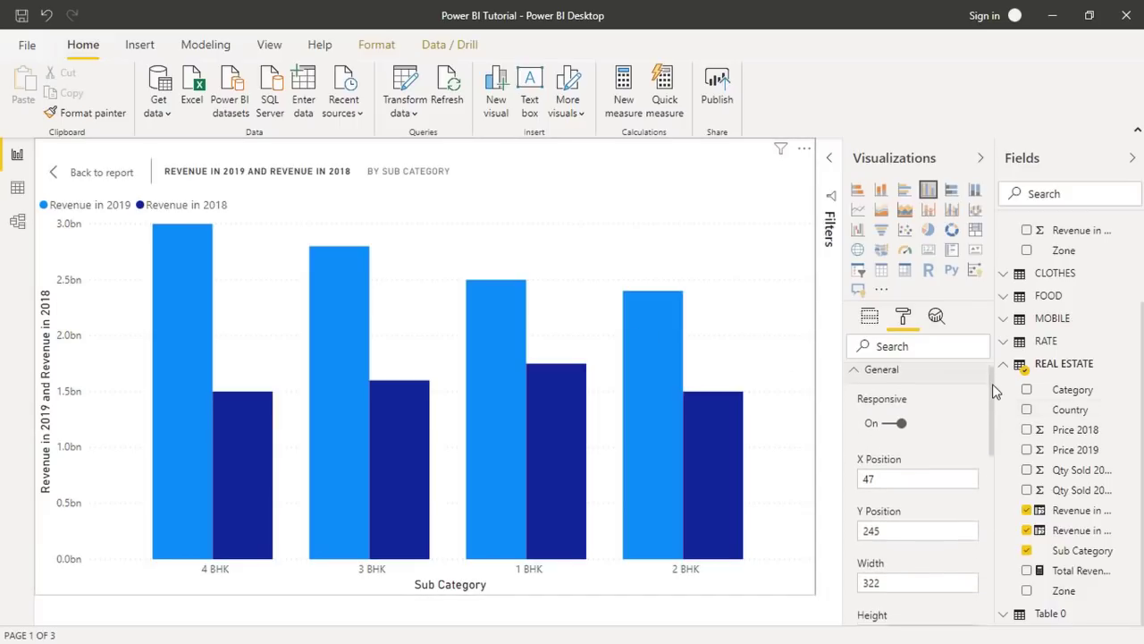
left_click(867, 382)
left_click(867, 383)
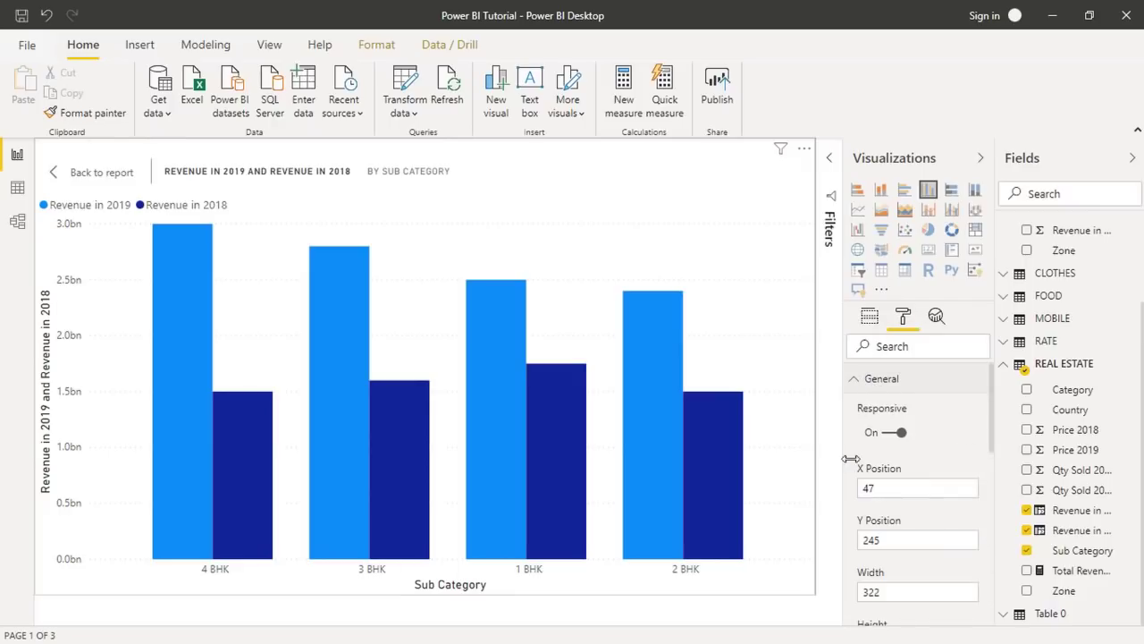
scroll(990, 405, "down", 1)
scroll(990, 420, "up", 2)
left_click(900, 383)
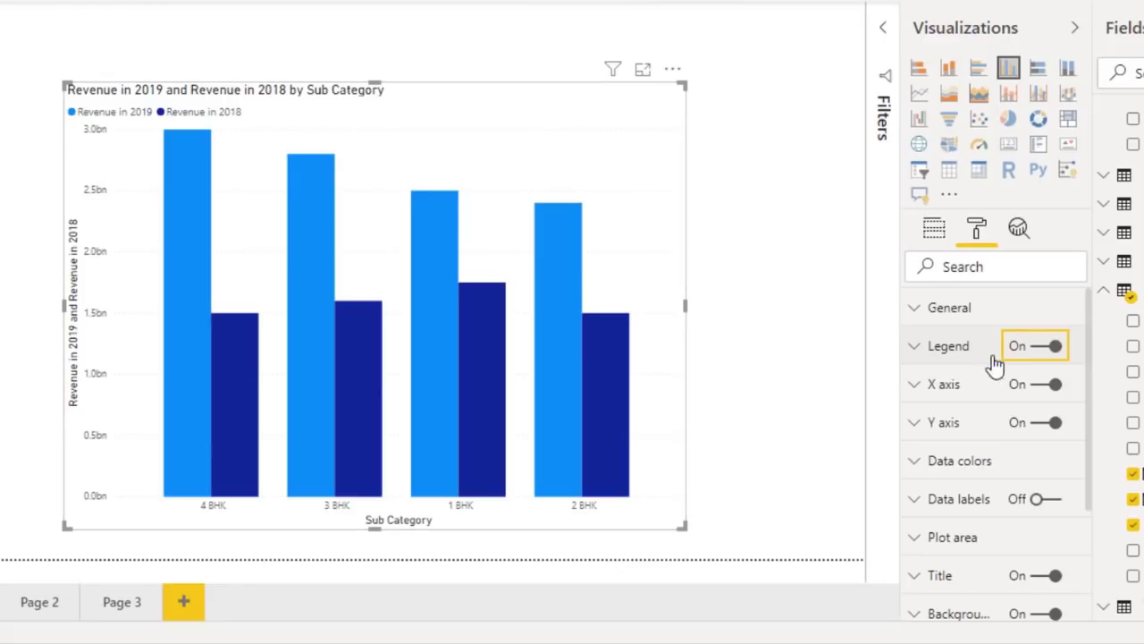
Turn the legend off and make the X axis labels black with text size 11.
left_click(1038, 355)
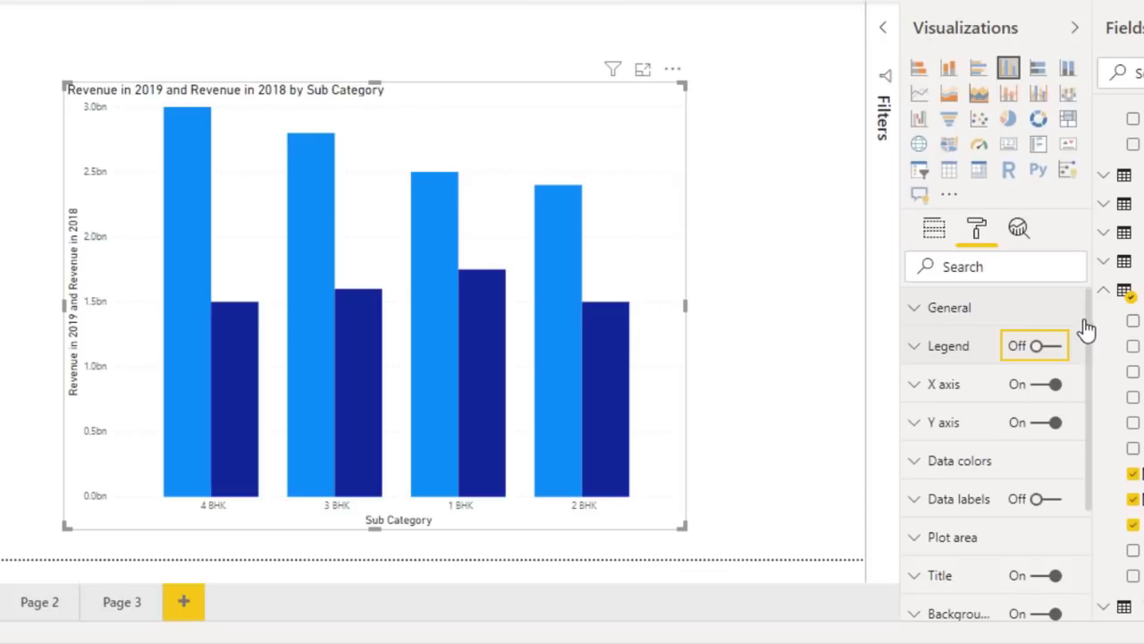
scroll(1088, 327, "down", 2)
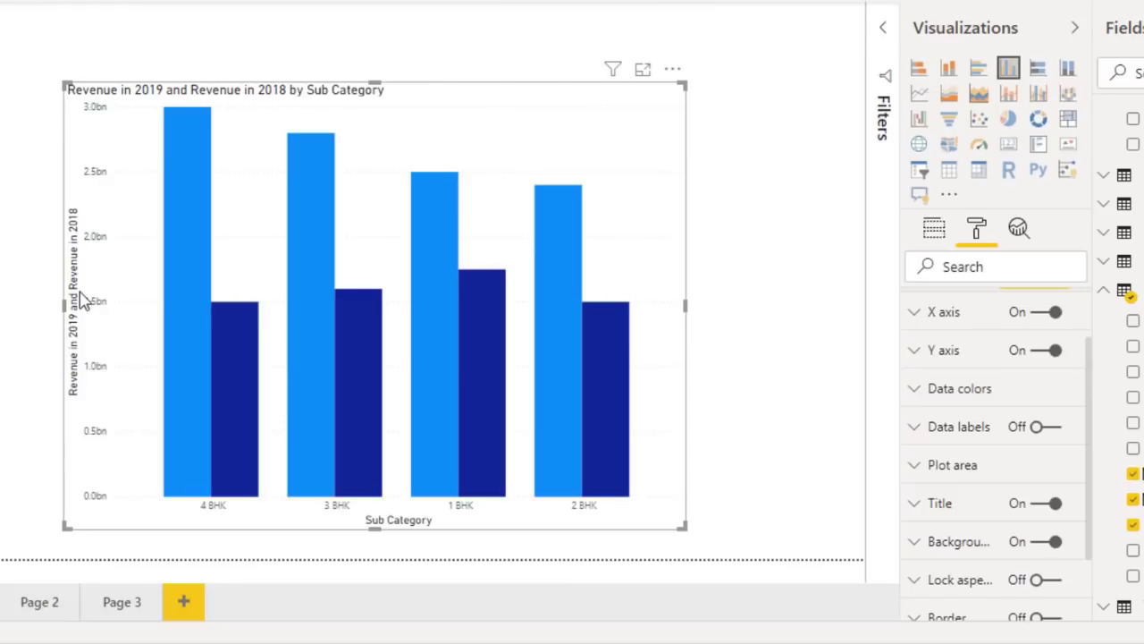
left_click(967, 324)
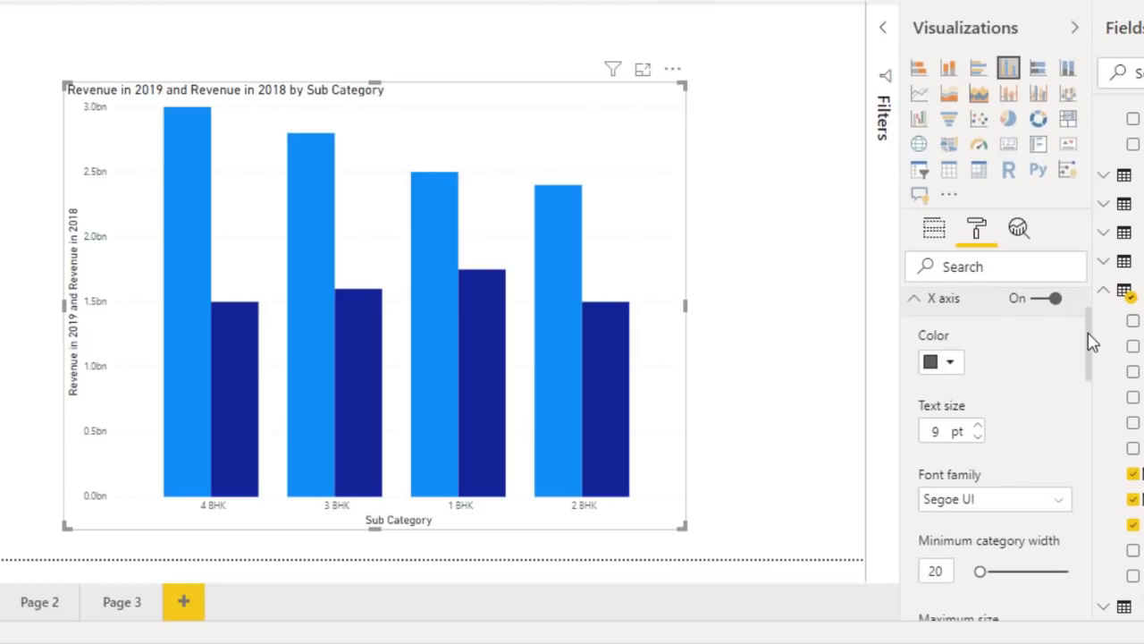
left_click_drag(1090, 331, 1060, 331)
left_click(951, 375)
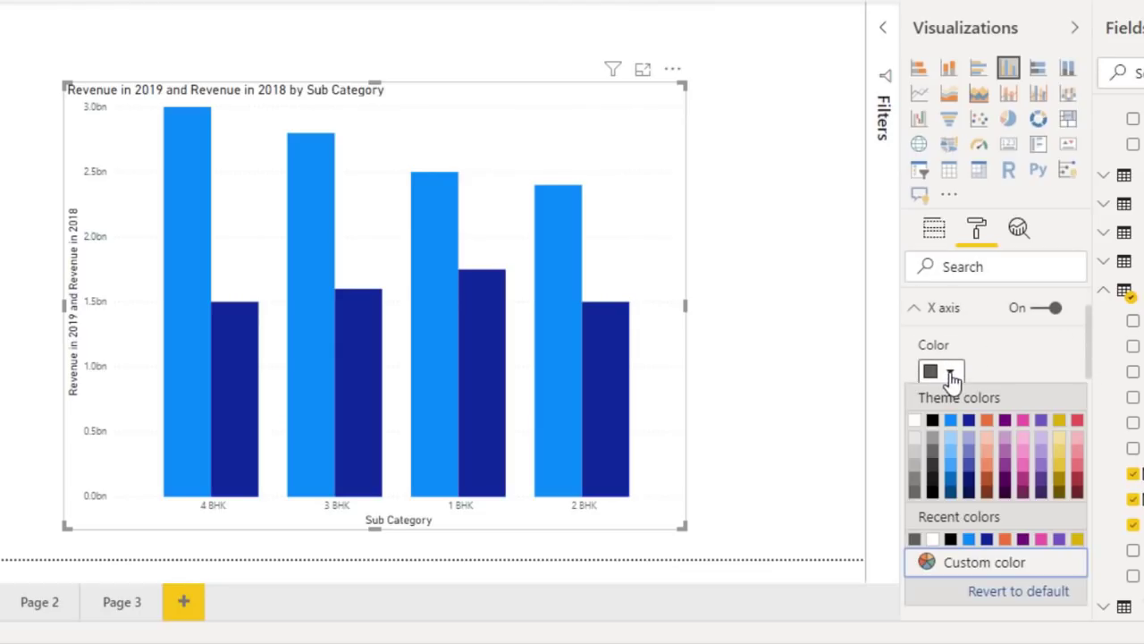
left_click(932, 422)
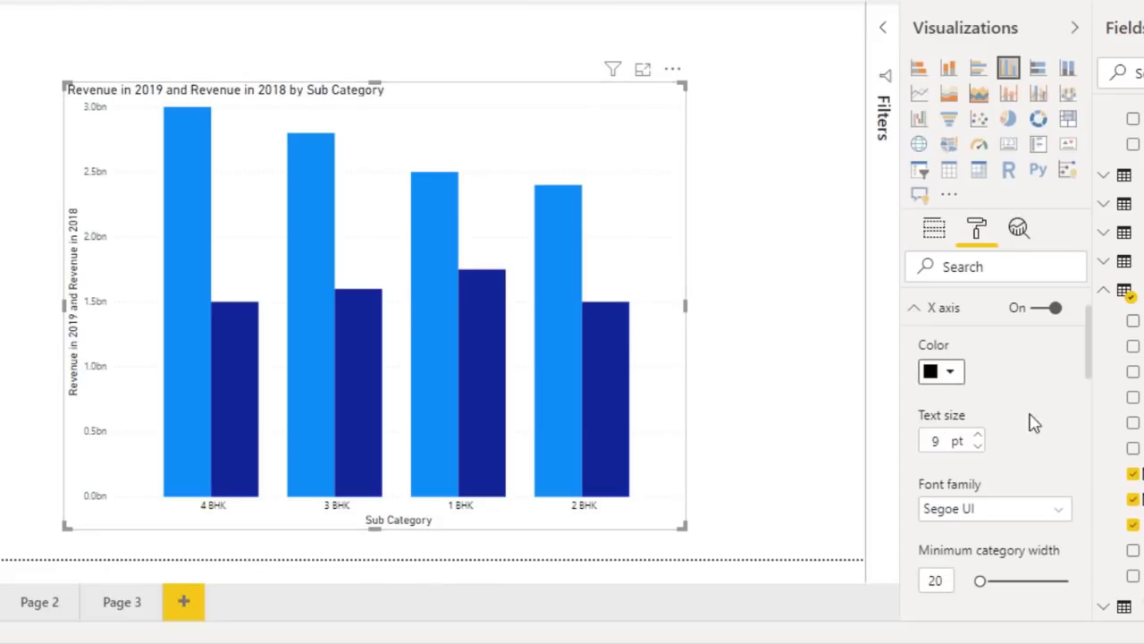
double_click(937, 439)
type("11")
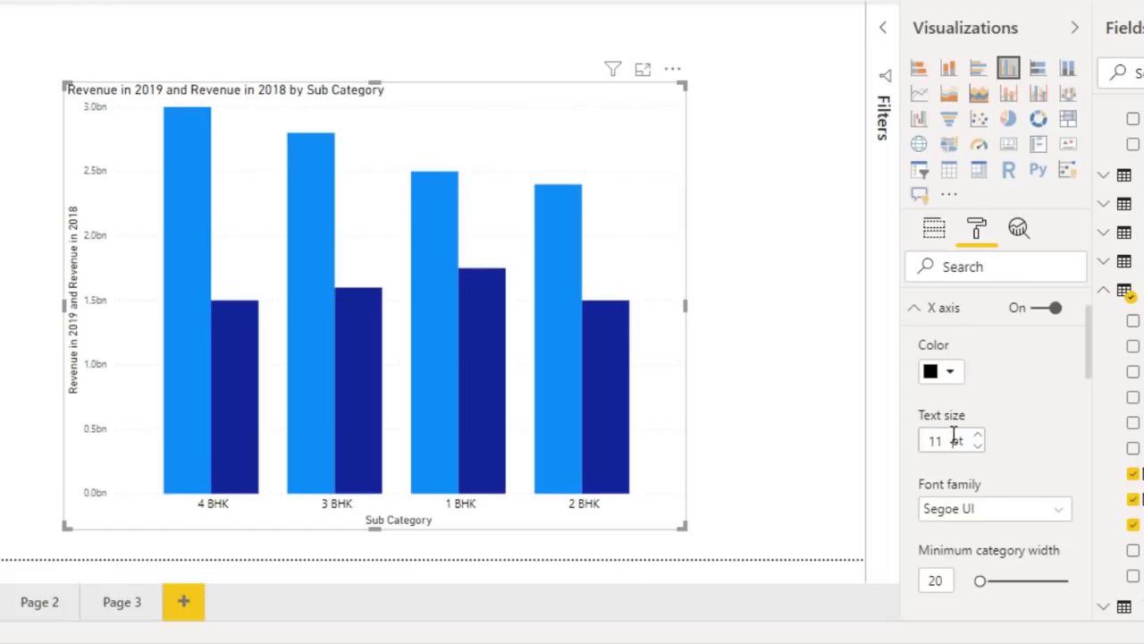
scroll(952, 436, "down", 2)
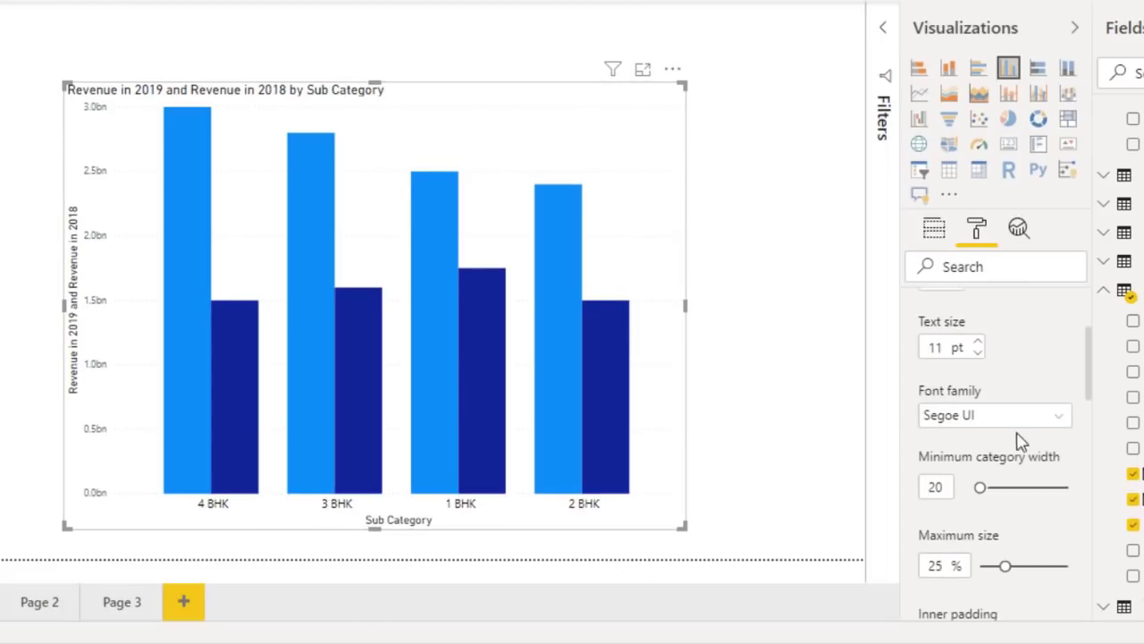
scroll(1093, 387, "down", 1)
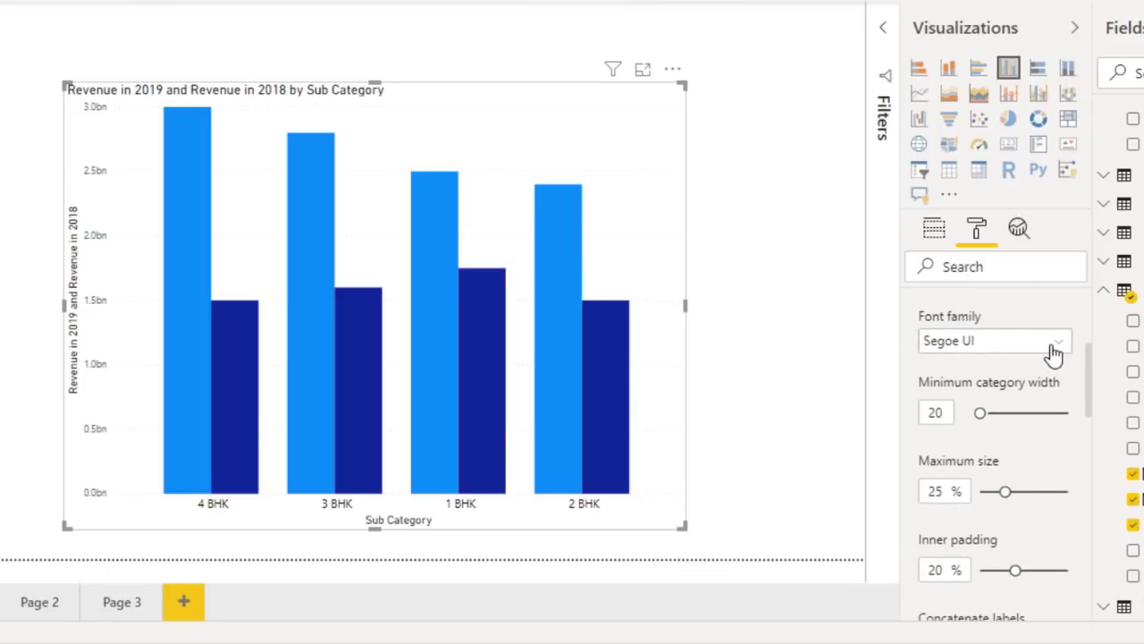
scroll(1097, 386, "down", 1)
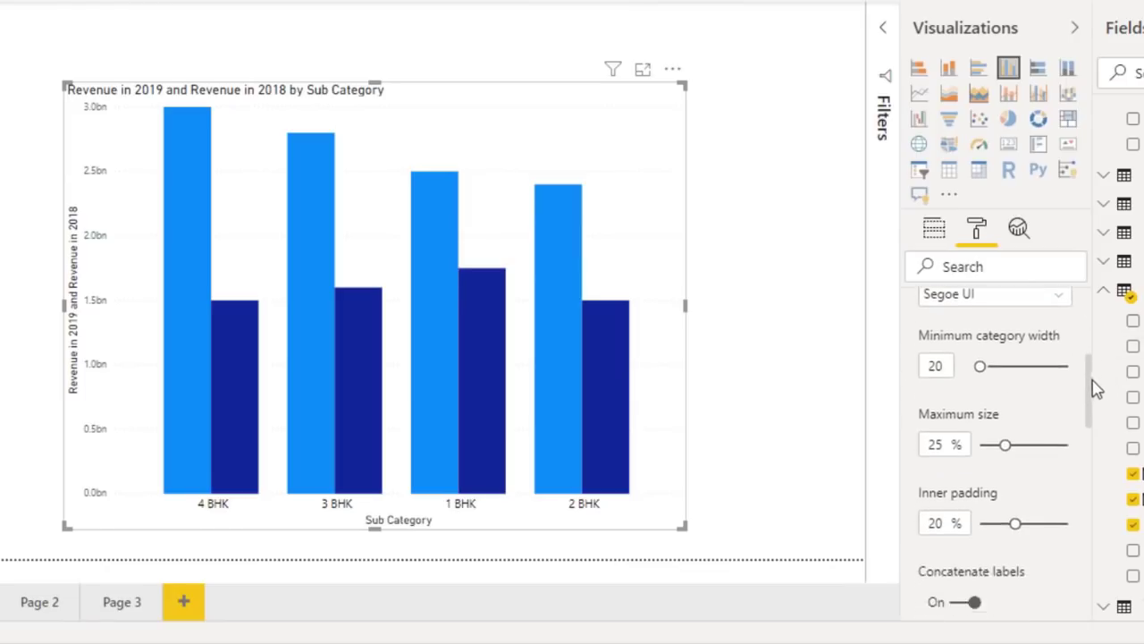
scroll(959, 420, "down", 5)
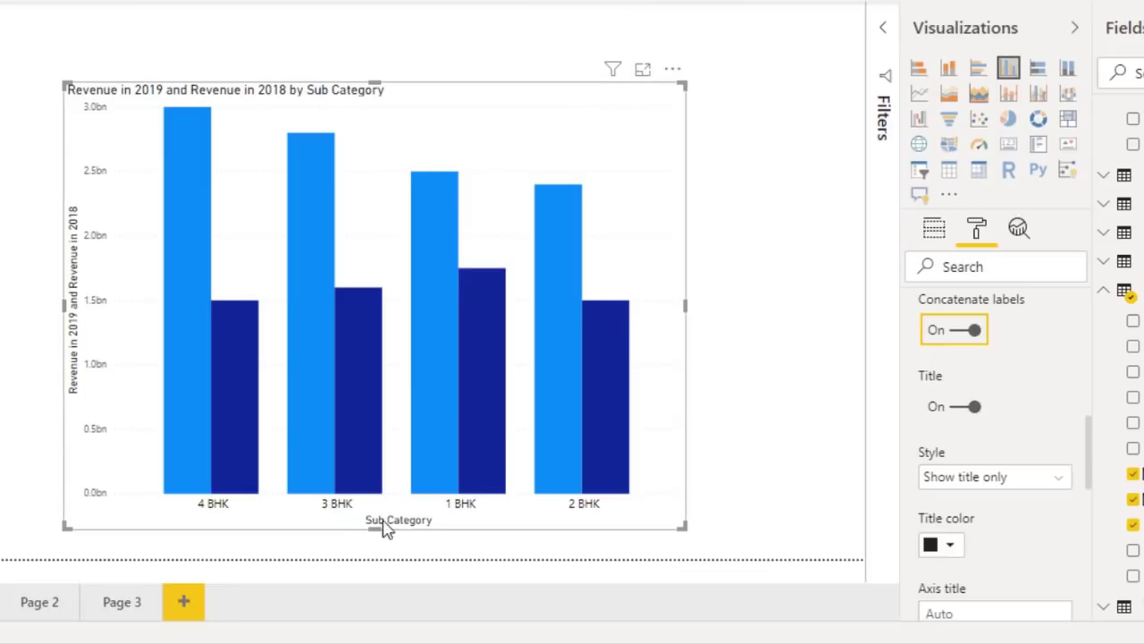
Turn off the X and Y axis titles and make the Y axis labels black.
left_click(956, 411)
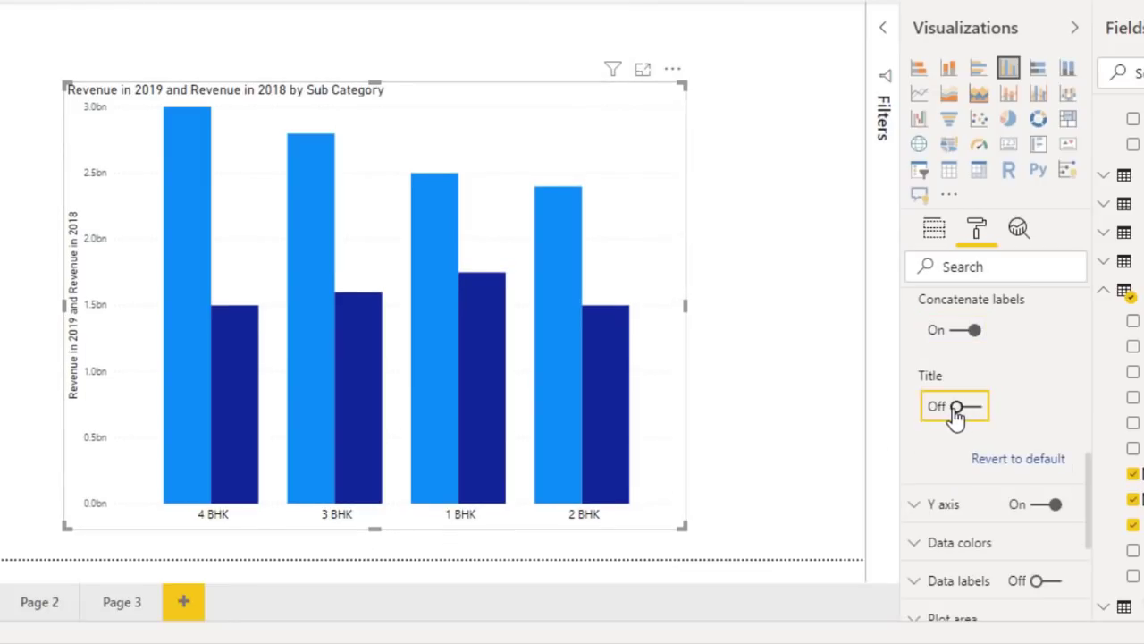
left_click(933, 503)
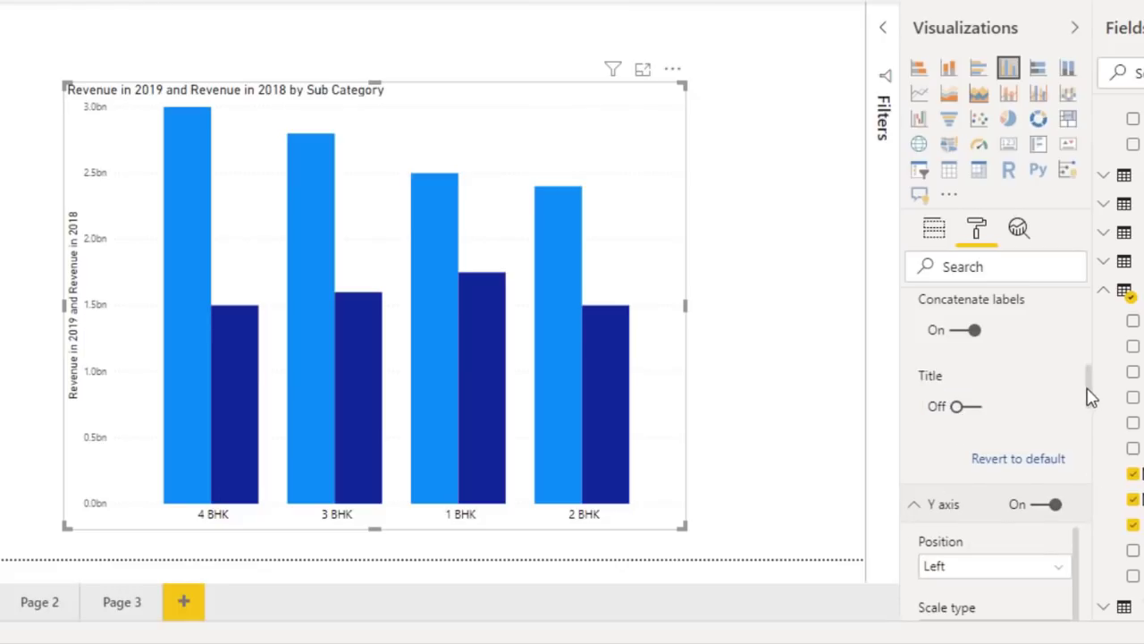
left_click_drag(1088, 396, 1088, 483)
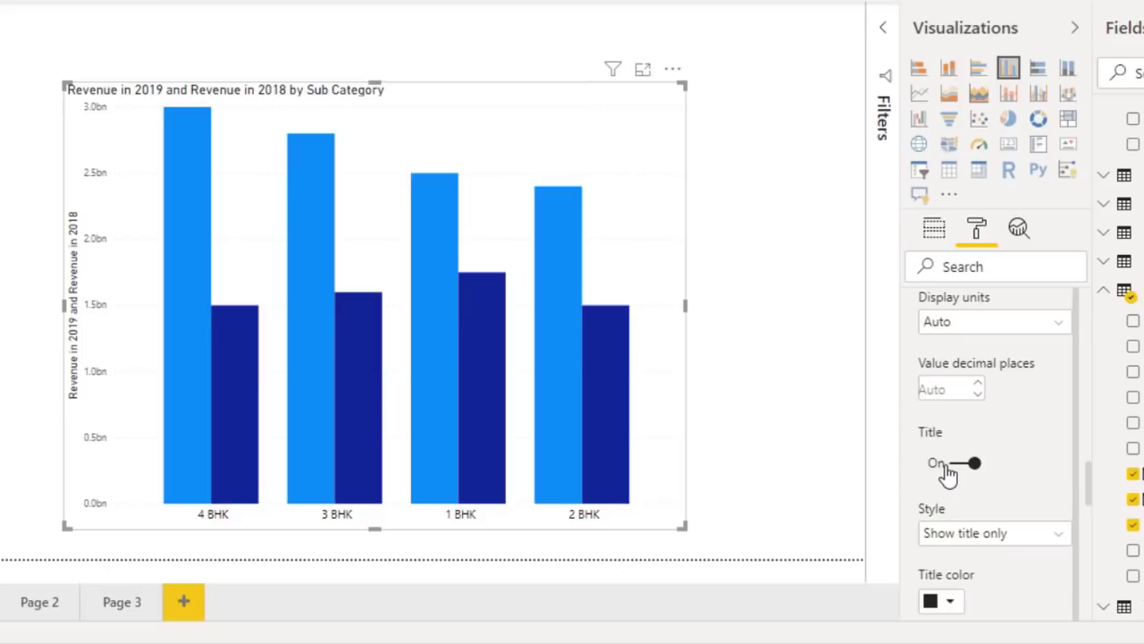
left_click(952, 464)
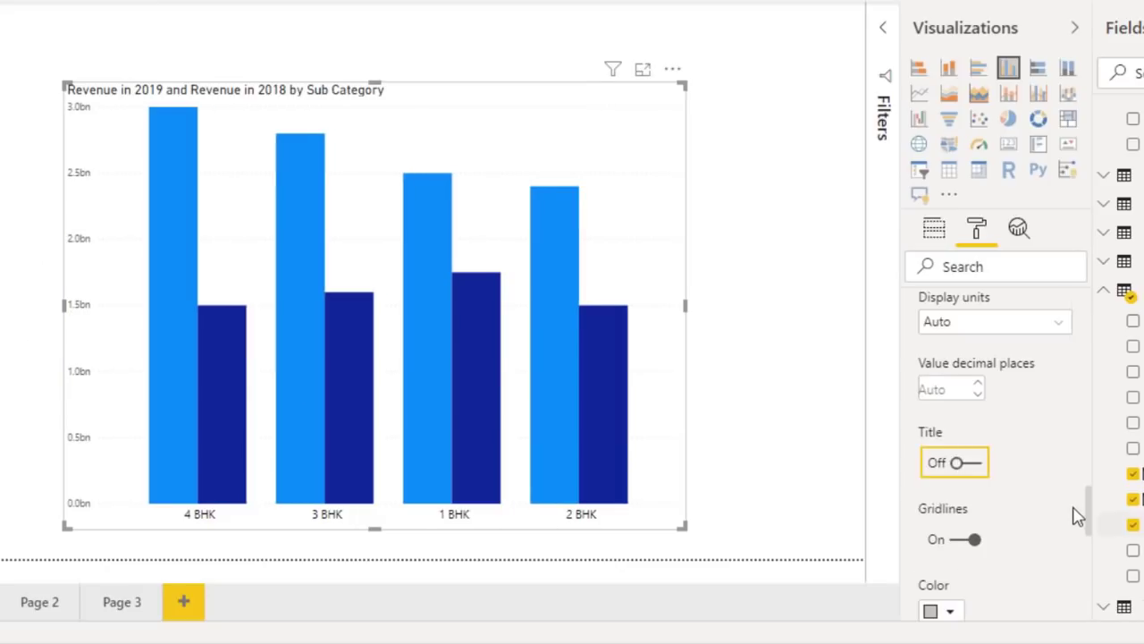
left_click_drag(1090, 516, 1089, 453)
left_click_drag(946, 548, 921, 551)
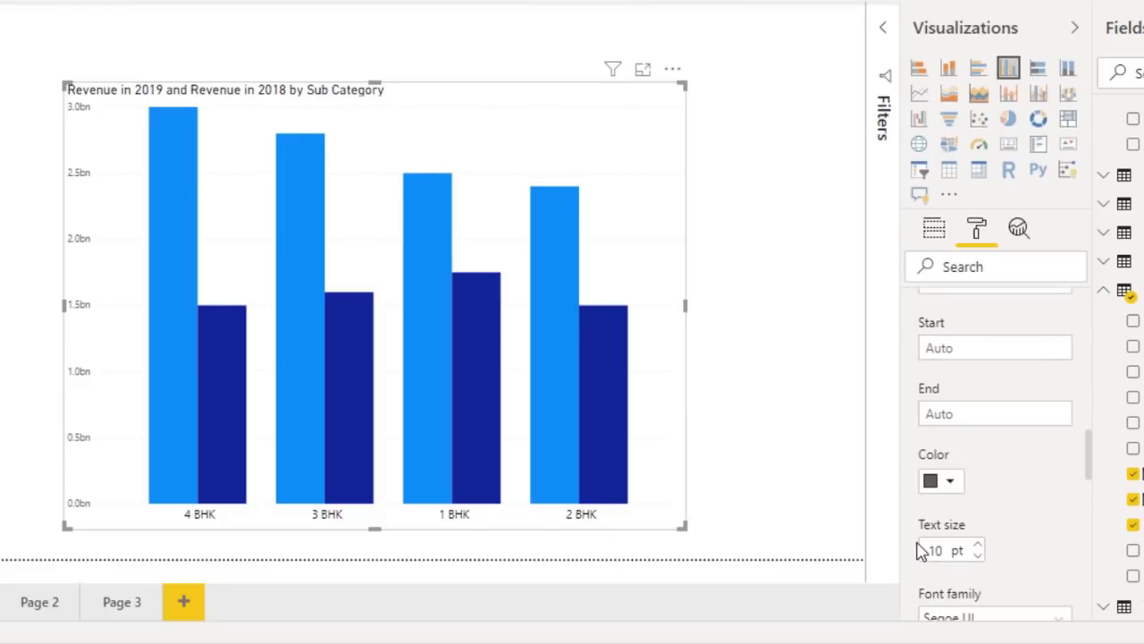
left_click(939, 480)
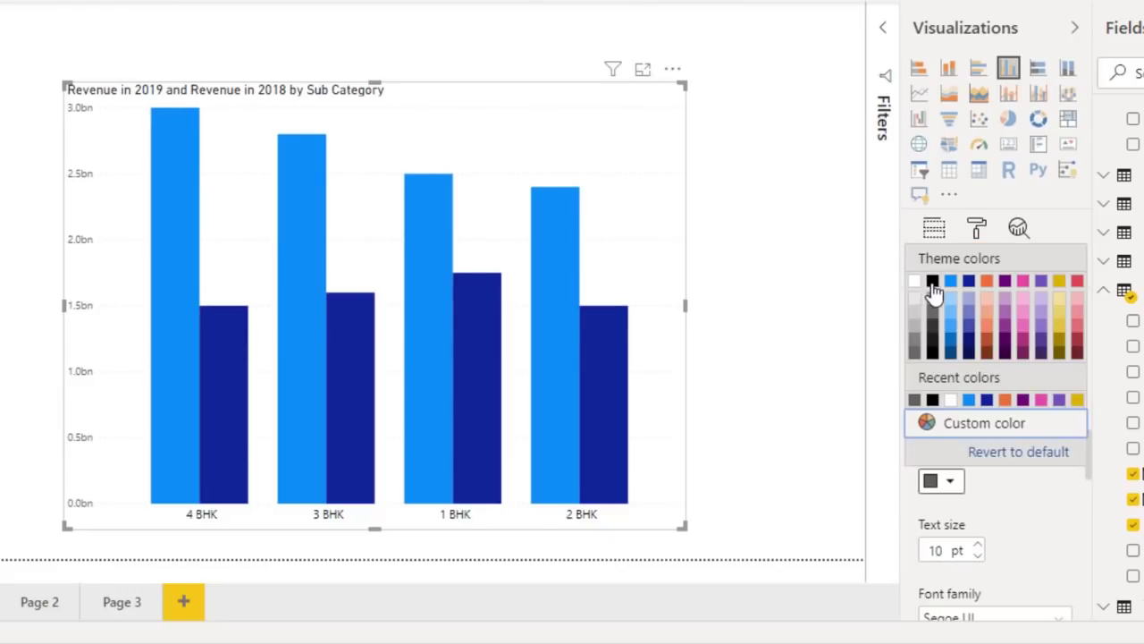
left_click(932, 284)
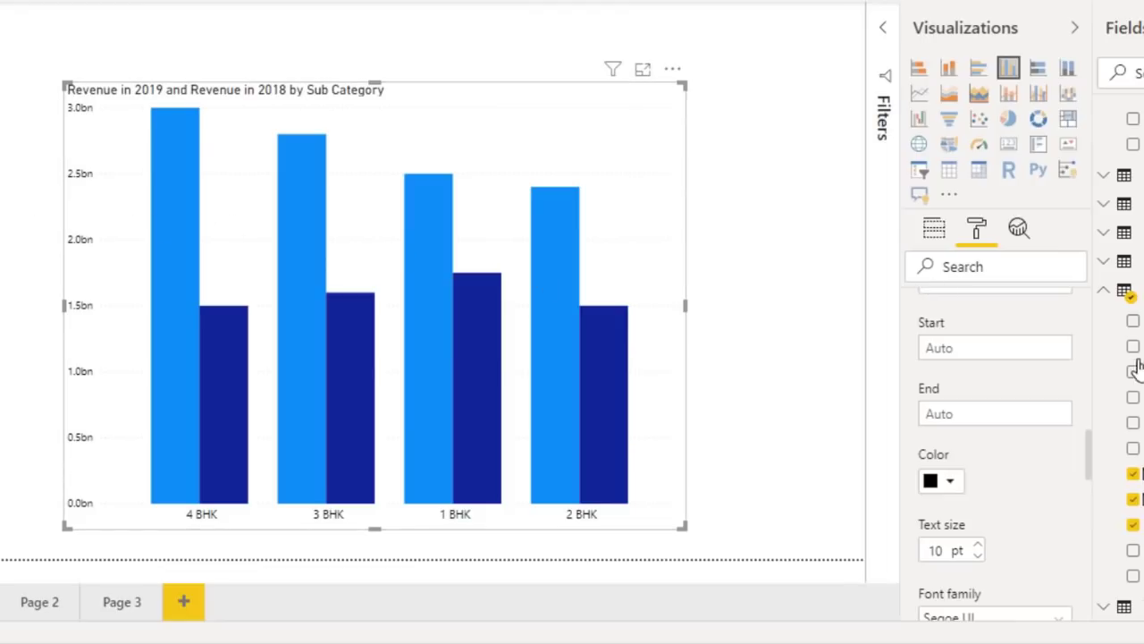
scroll(1100, 459, "up", 3)
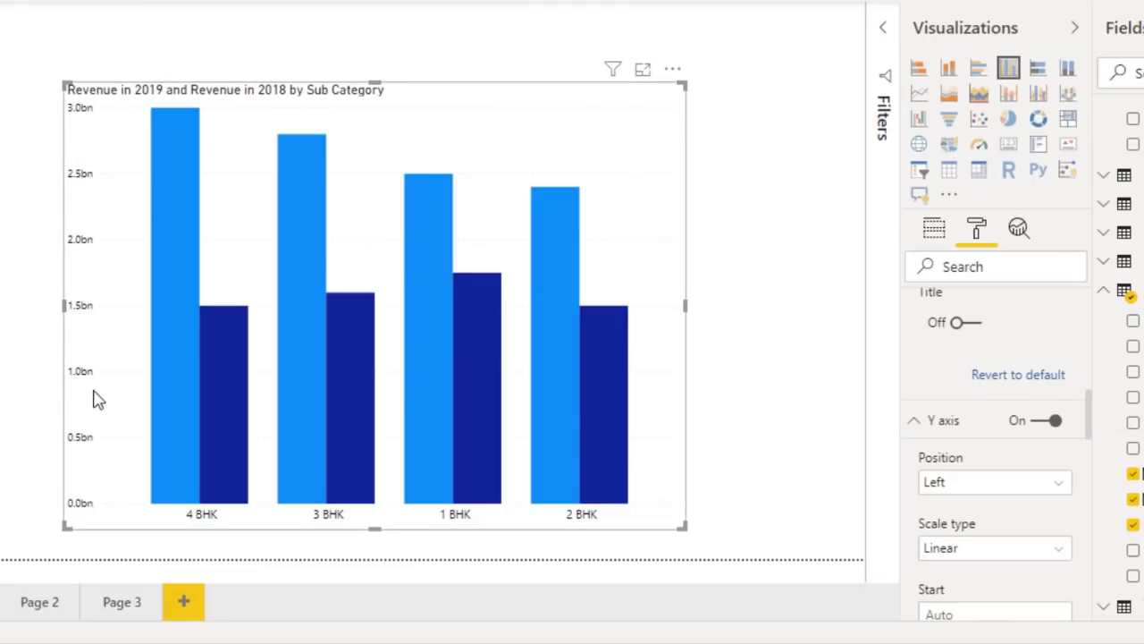
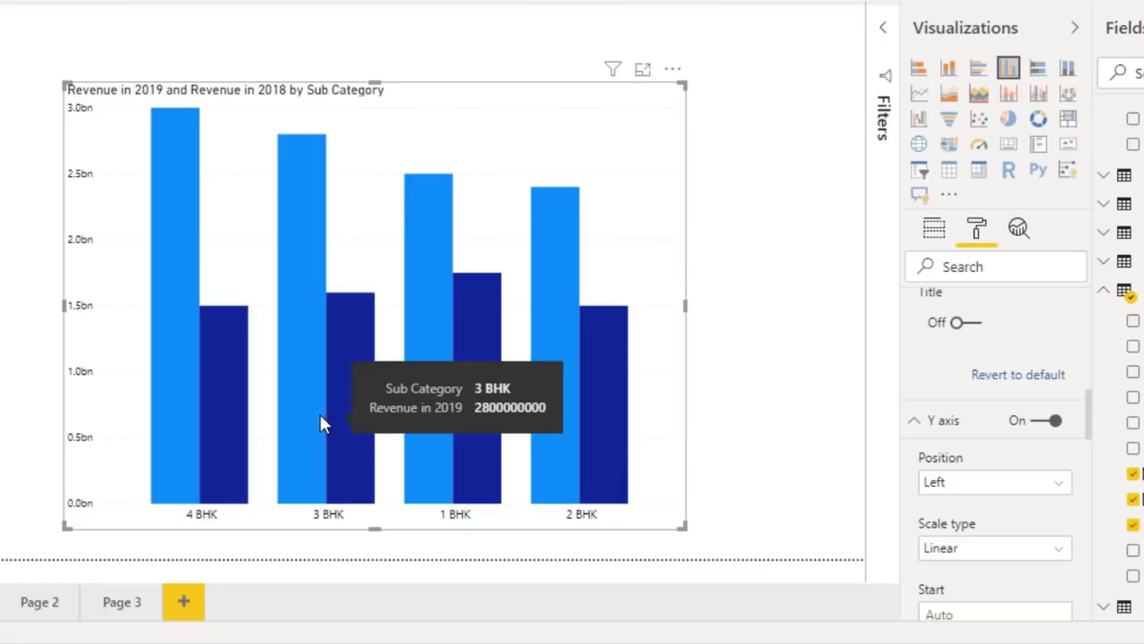
Hide the chart's Y axis and turn on black data labels for the bars.
left_click(1037, 424)
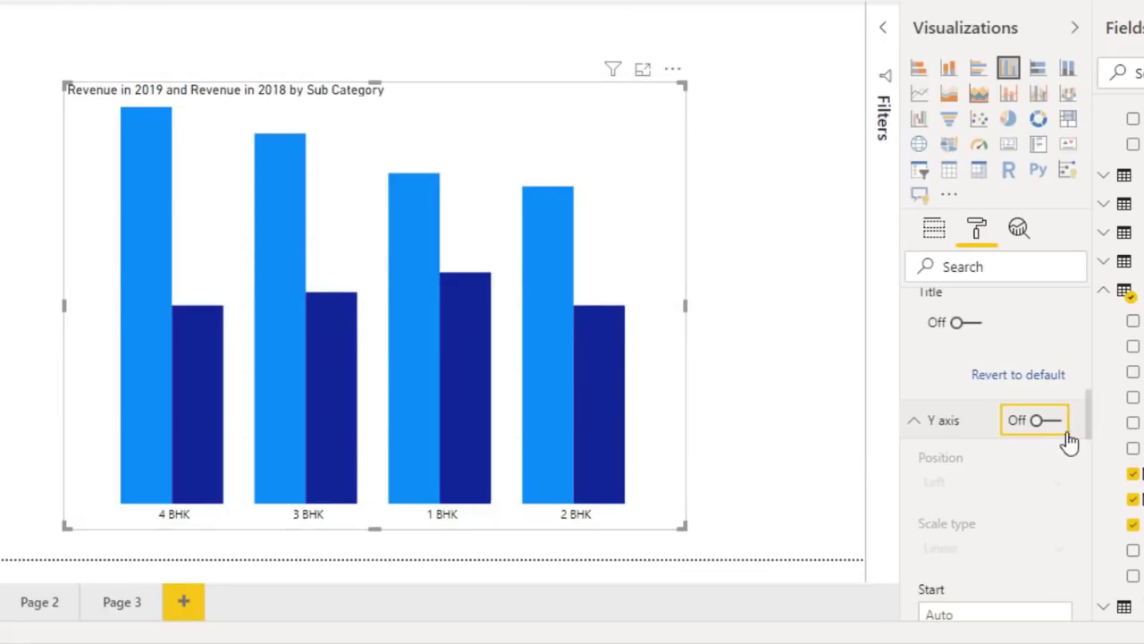
left_click_drag(1091, 412, 1094, 587)
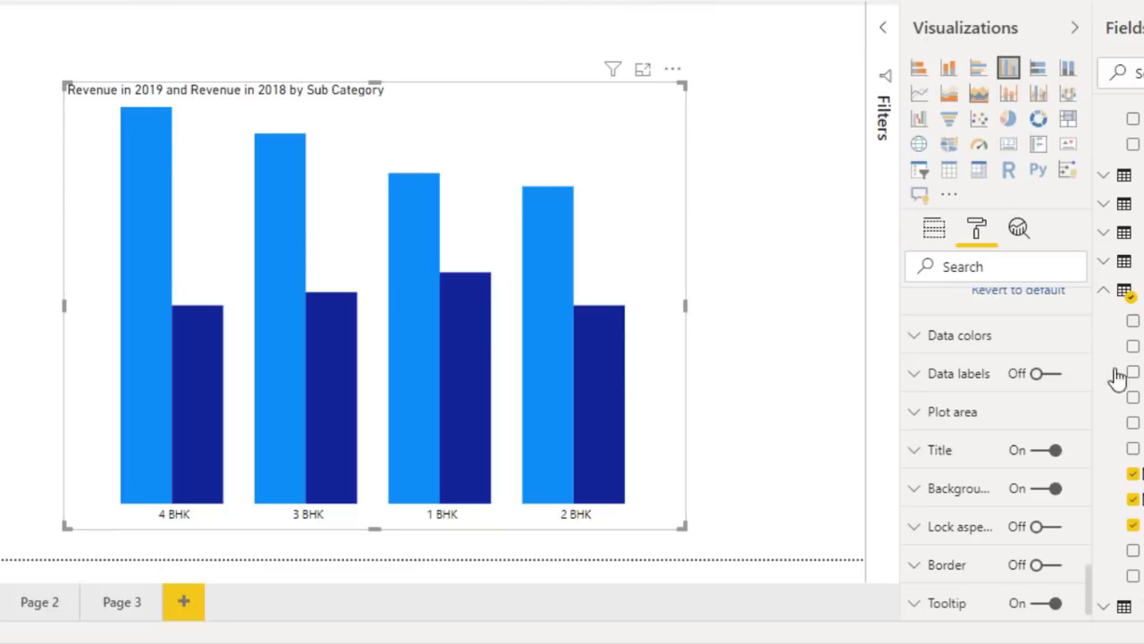
left_click(1047, 374)
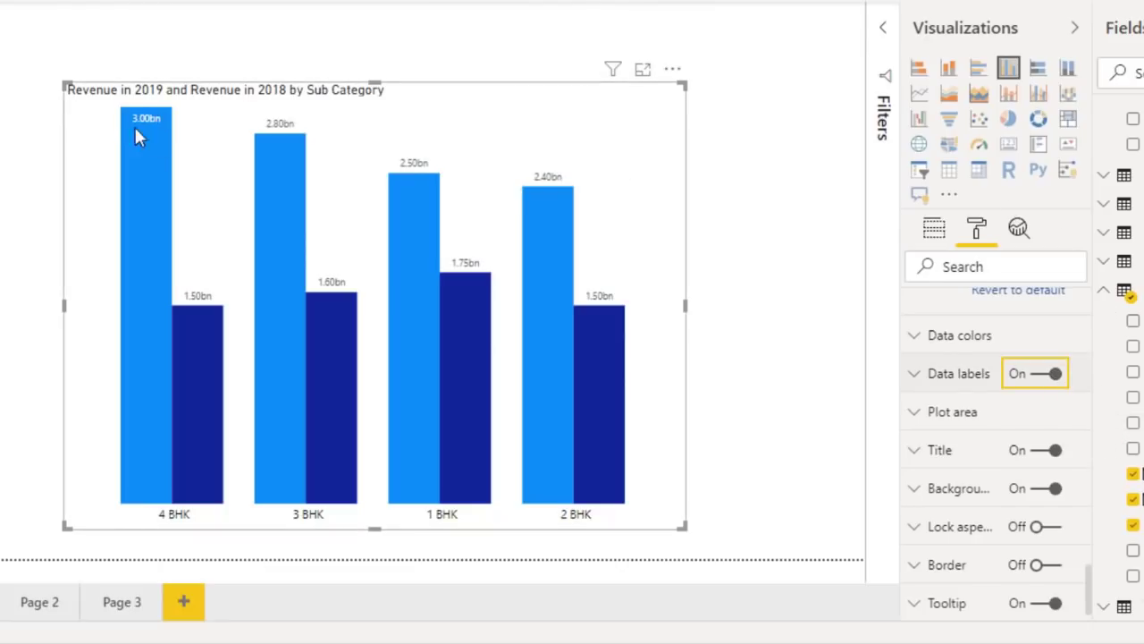
left_click(955, 376)
left_click(949, 438)
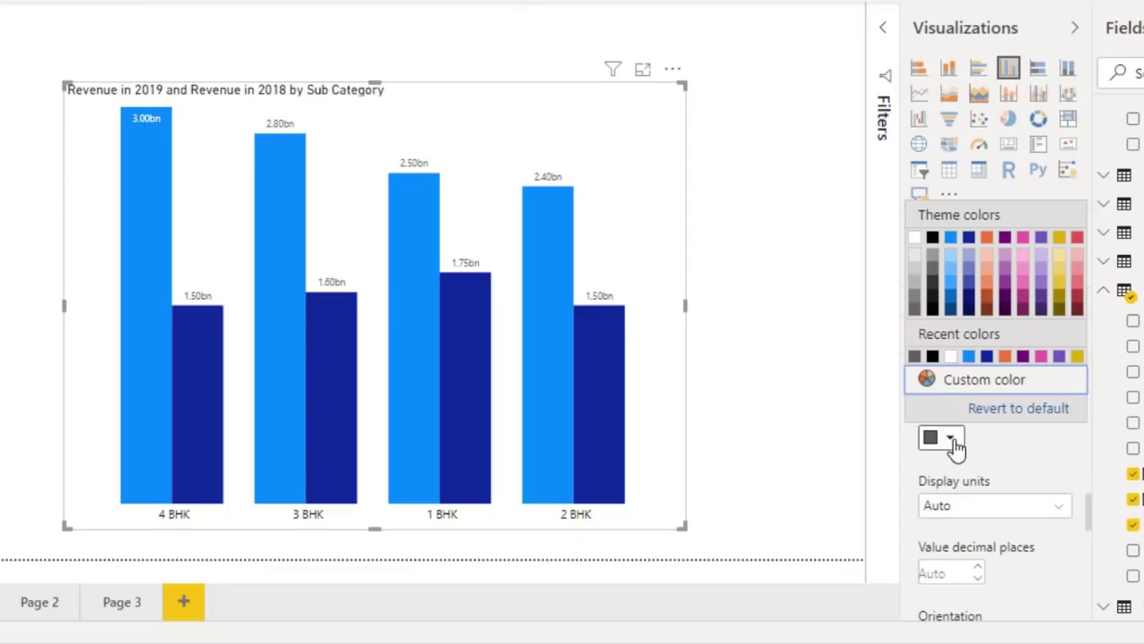
left_click(934, 358)
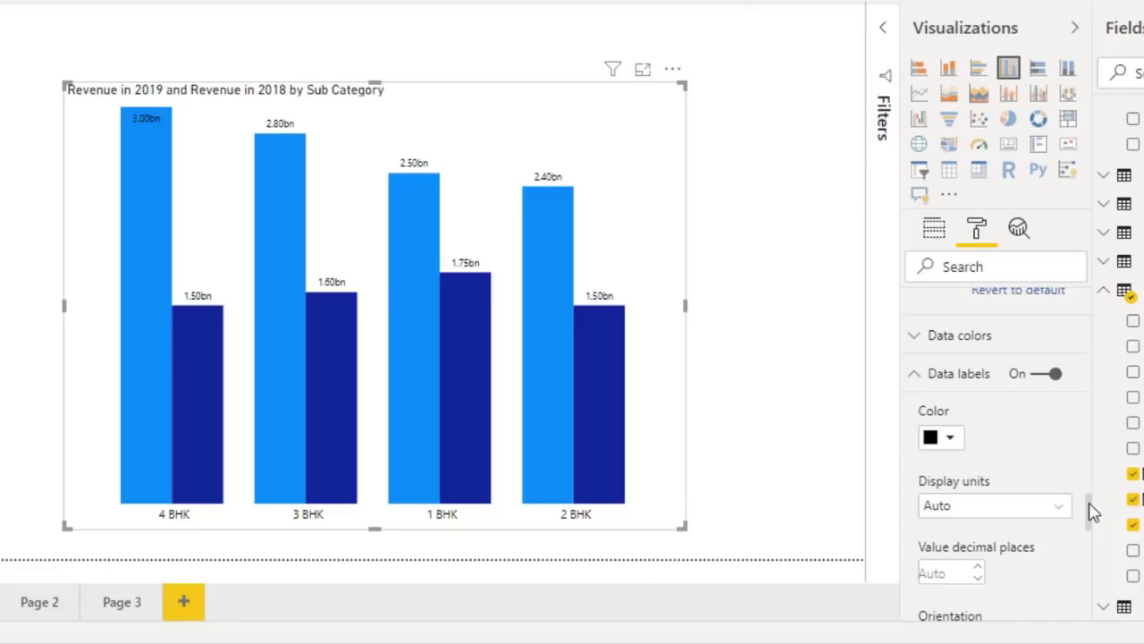
Set the data label text size to 12 pt.
left_click_drag(1088, 510, 1093, 535)
scroll(1092, 534, "down", 3)
scroll(1091, 541, "down", 1)
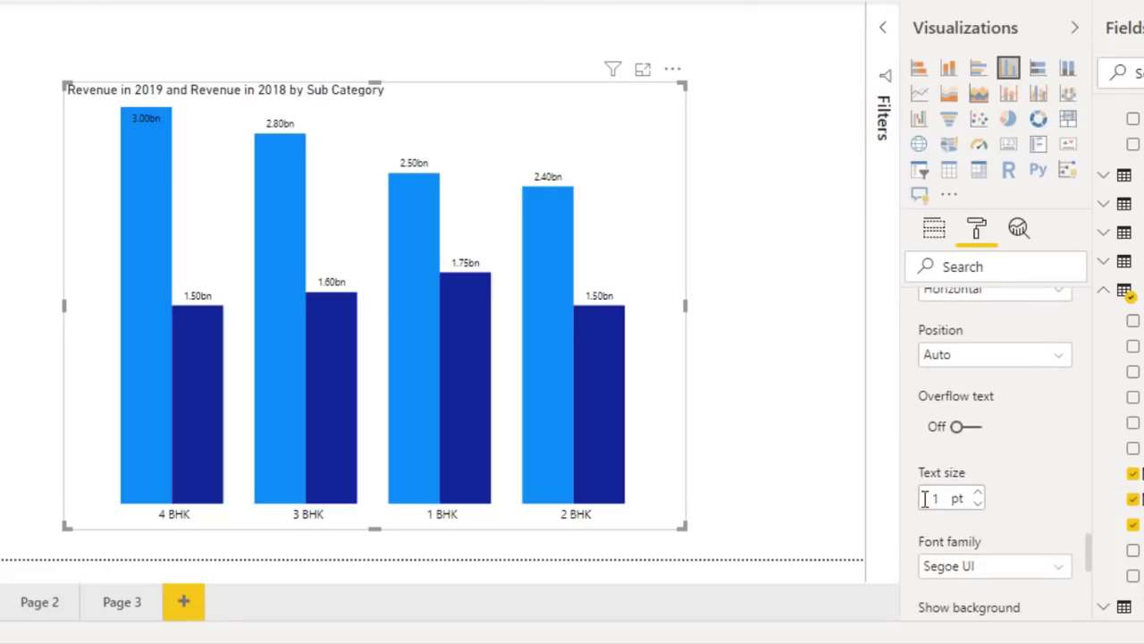
type("2")
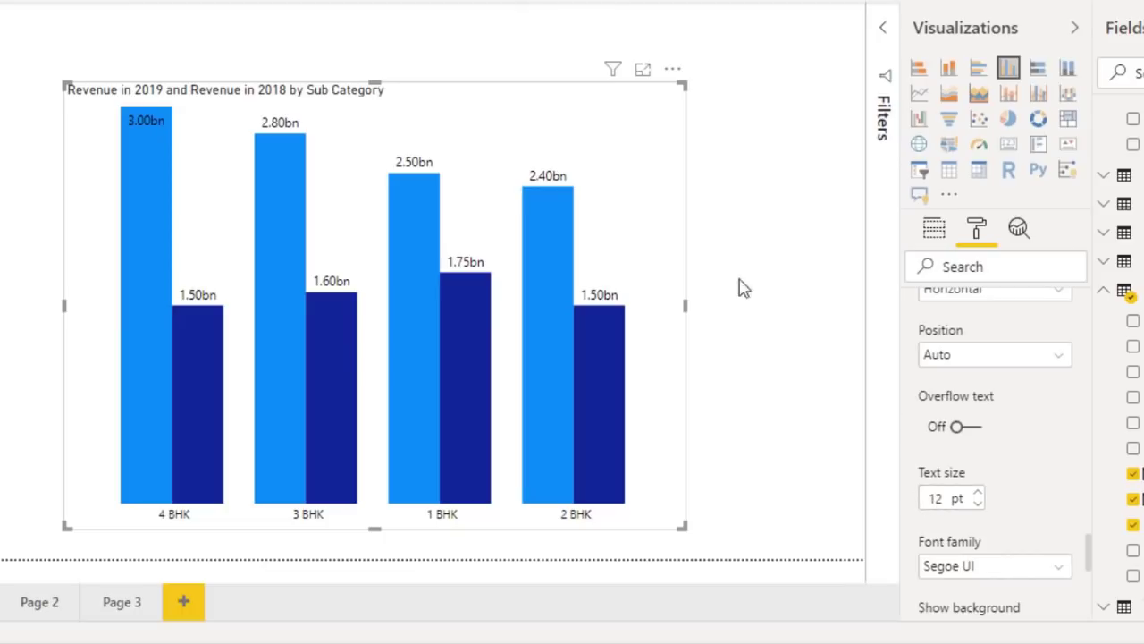
scroll(1092, 563, "down", 1)
scroll(1092, 568, "down", 5)
scroll(1090, 582, "down", 5)
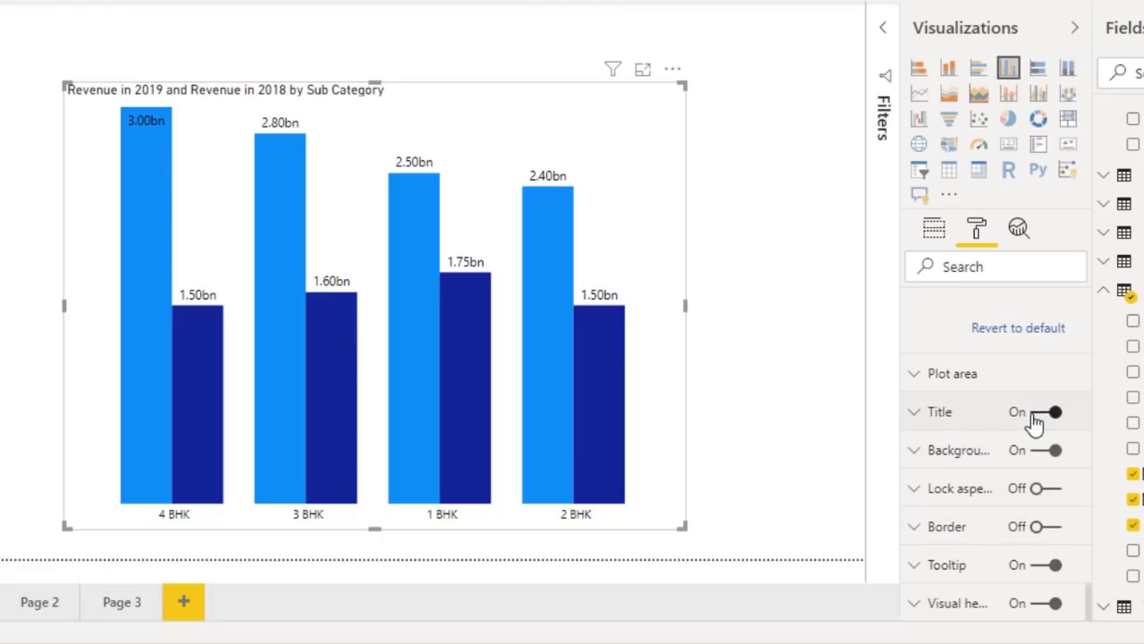
Change the chart title text to REAL ESTATE.
left_click(985, 420)
left_click(1034, 420)
left_click(1051, 419)
left_click(1026, 477)
key("ctrl+a")
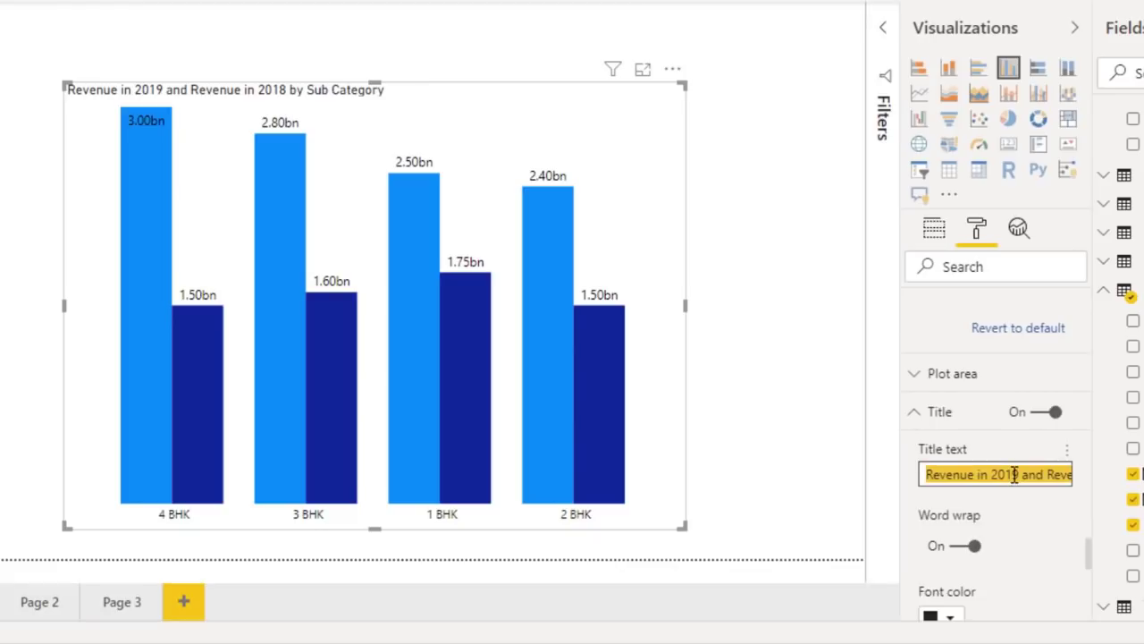
type("REAL ESTATE")
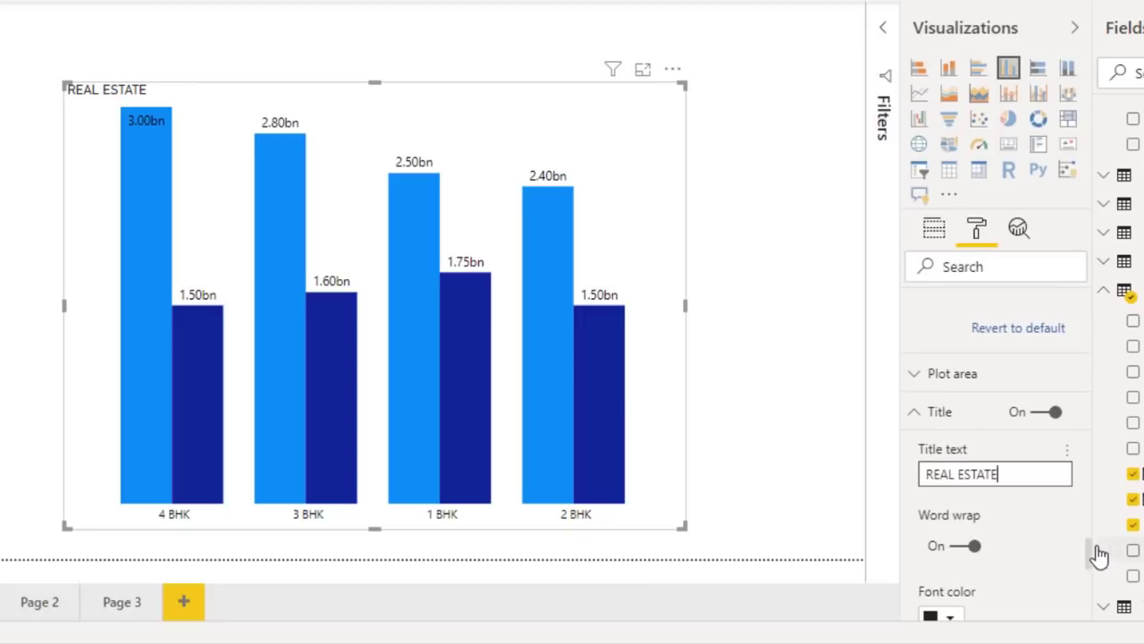
Centre the REAL ESTATE title and set its size to 18 pt.
left_click_drag(1092, 554, 1090, 572)
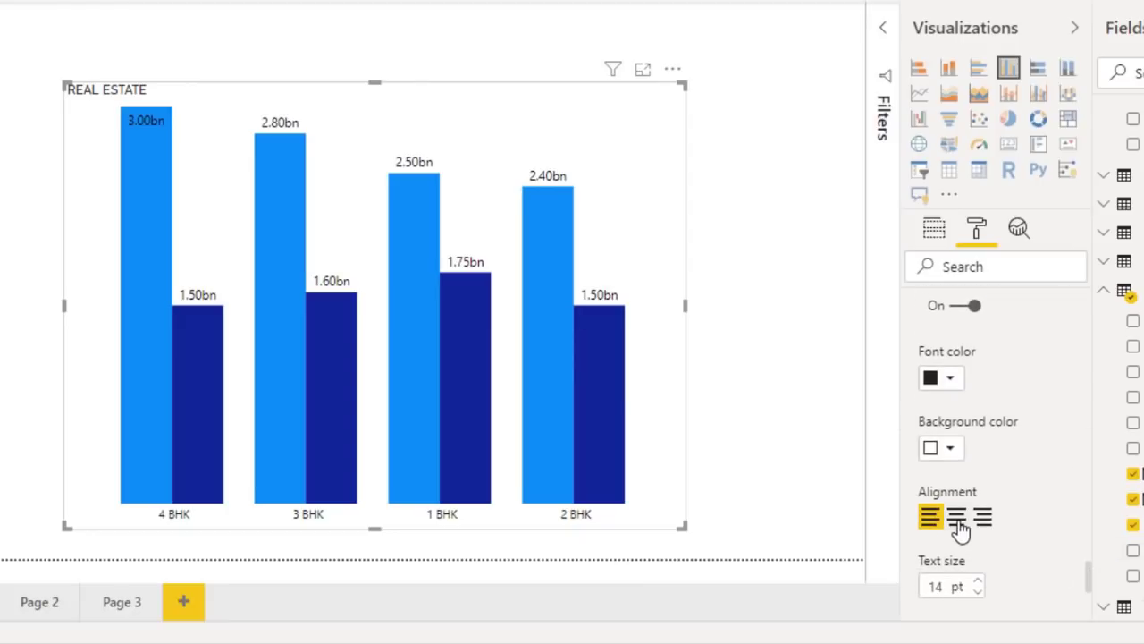
left_click(956, 520)
left_click_drag(945, 586, 917, 594)
type("18")
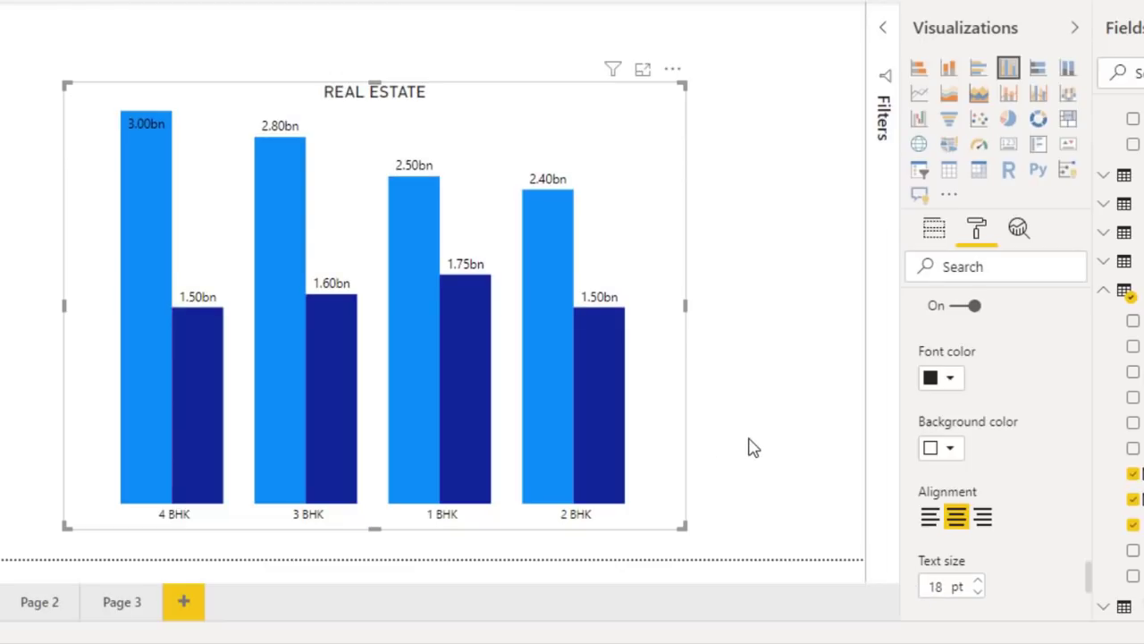
left_click(588, 26)
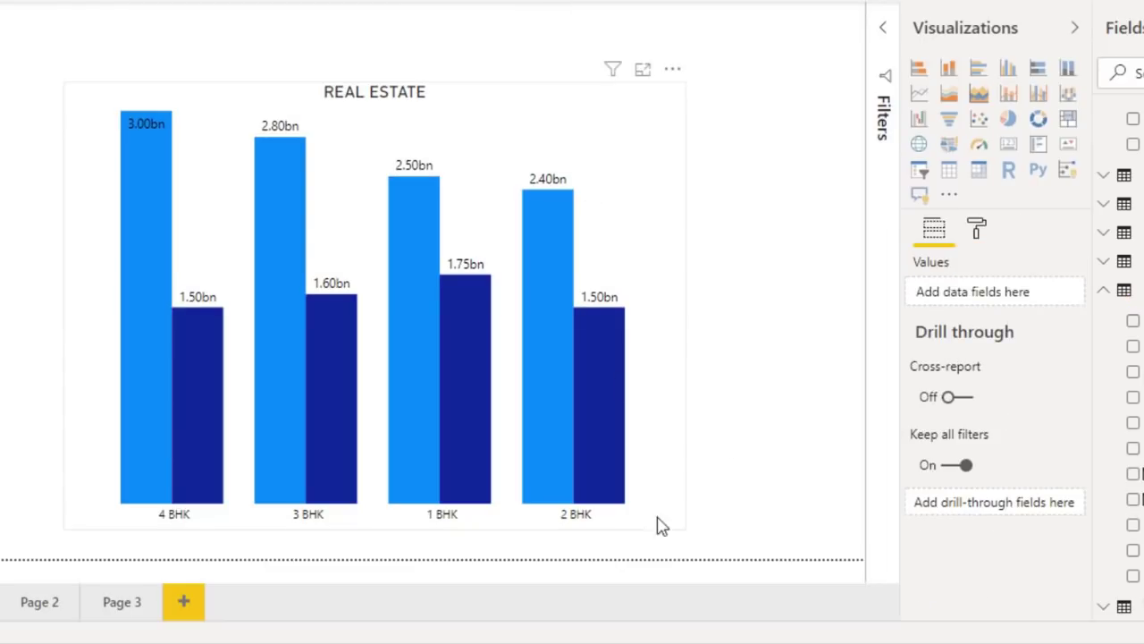
Shrink the REAL ESTATE chart and move it to the lower-left of the page.
left_click(657, 204)
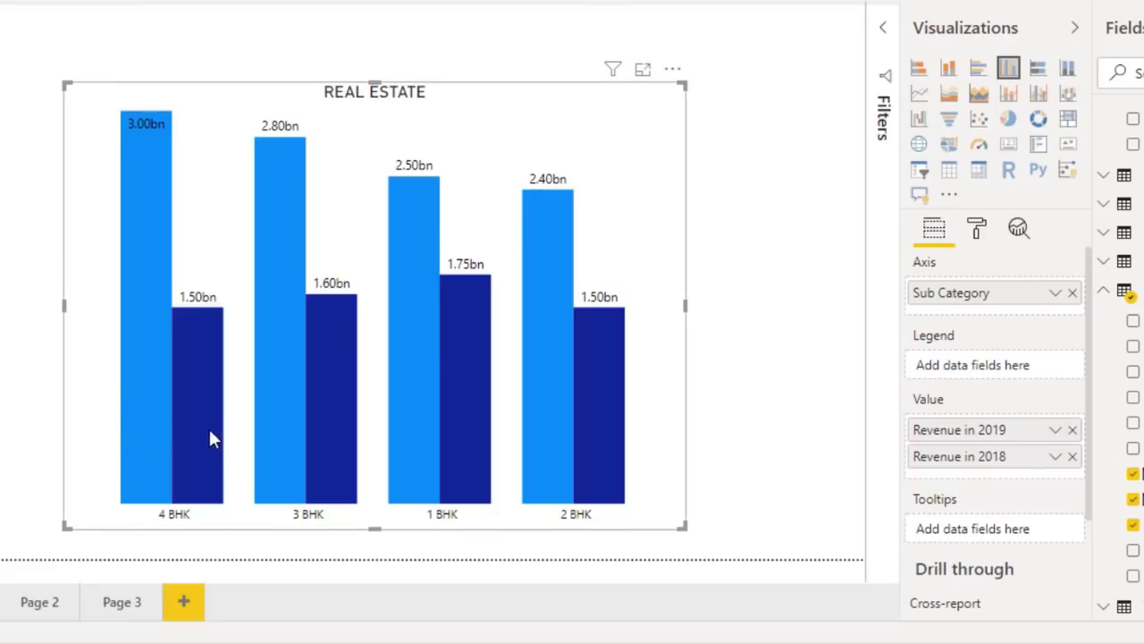
left_click_drag(682, 527, 391, 356)
left_click_drag(362, 225, 226, 404)
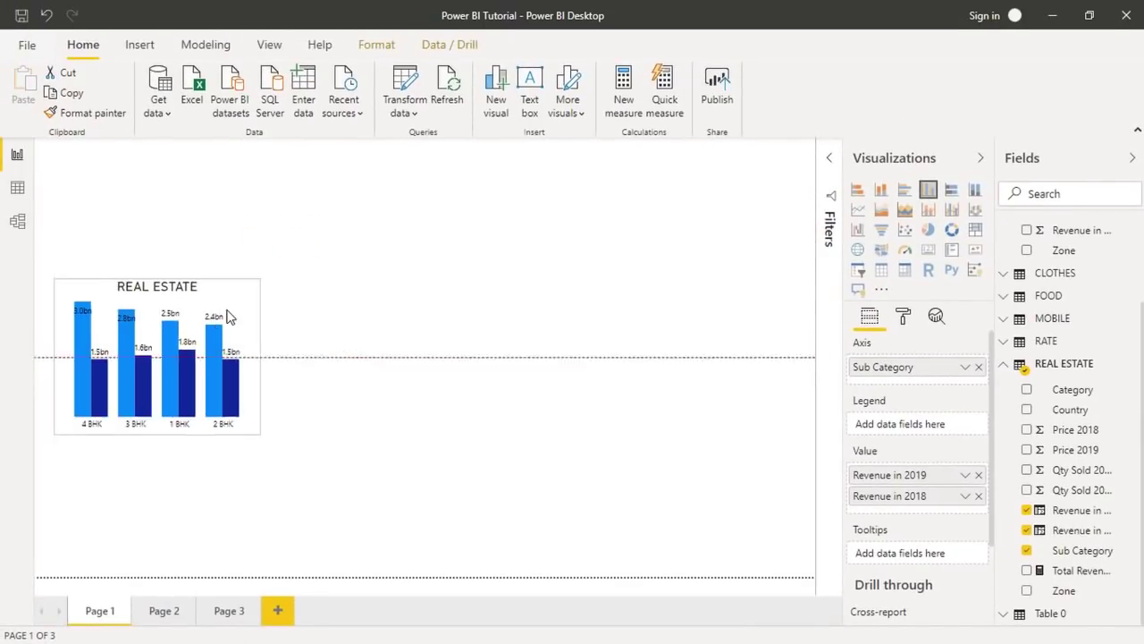
left_click(447, 429)
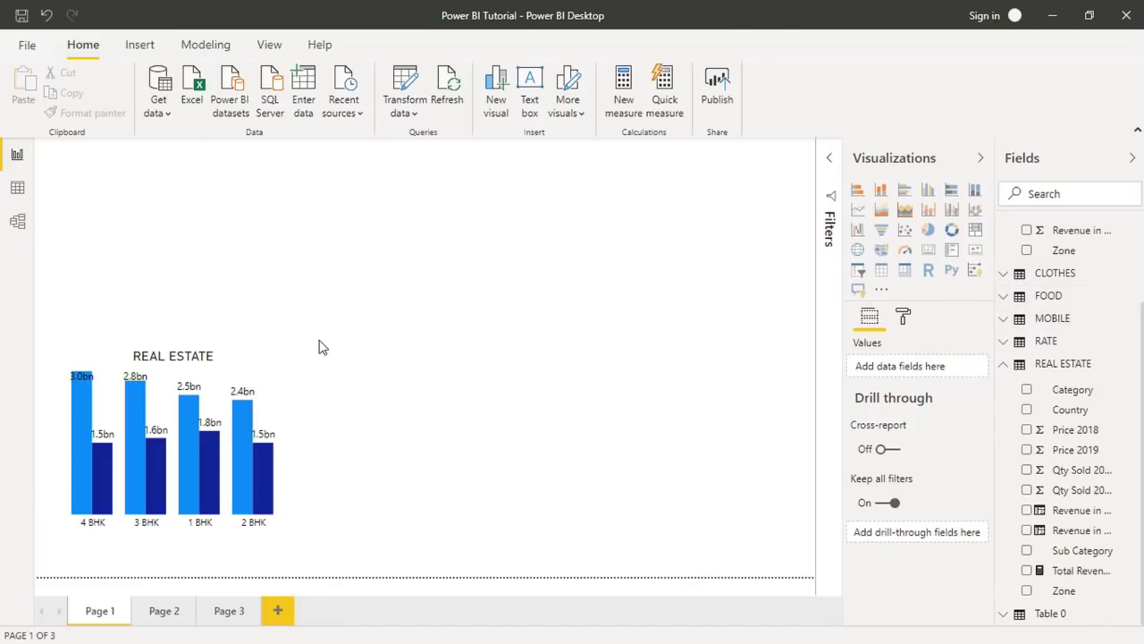
Copy the chart and place duplicates in the middle and on the right of the row.
left_click(280, 377)
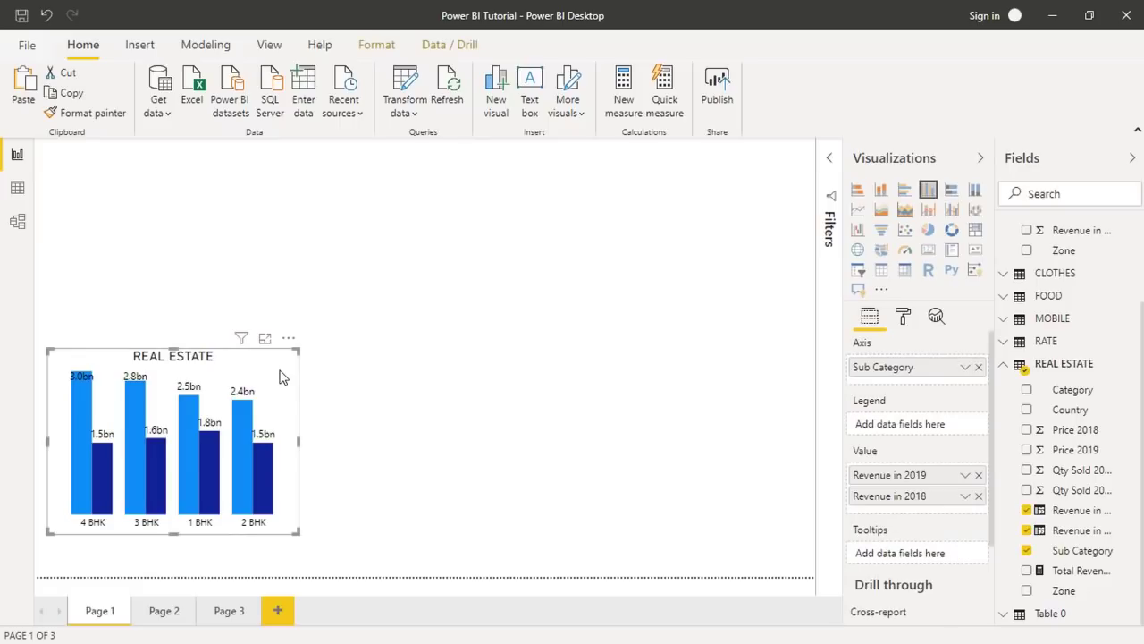
key("ctrl+c")
key("ctrl+v")
mouse_move(294, 371)
left_mouse_down()
mouse_move(856, 348)
mouse_move(787, 366)
left_mouse_up()
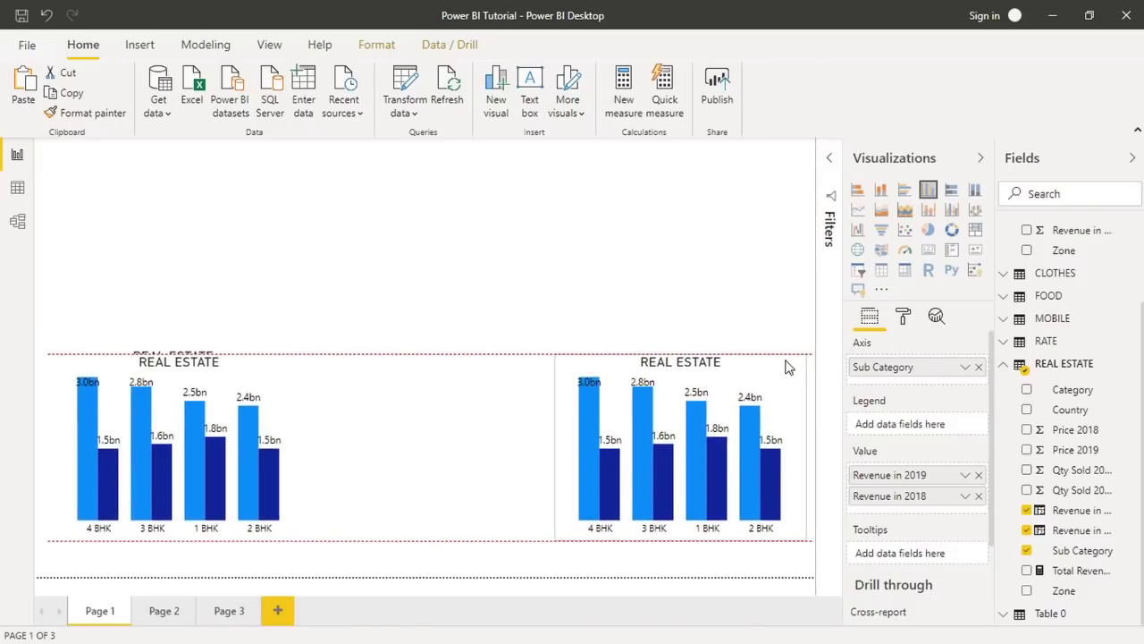
mouse_move(274, 368)
left_mouse_down()
mouse_move(498, 370)
mouse_move(523, 377)
mouse_move(523, 389)
left_mouse_up()
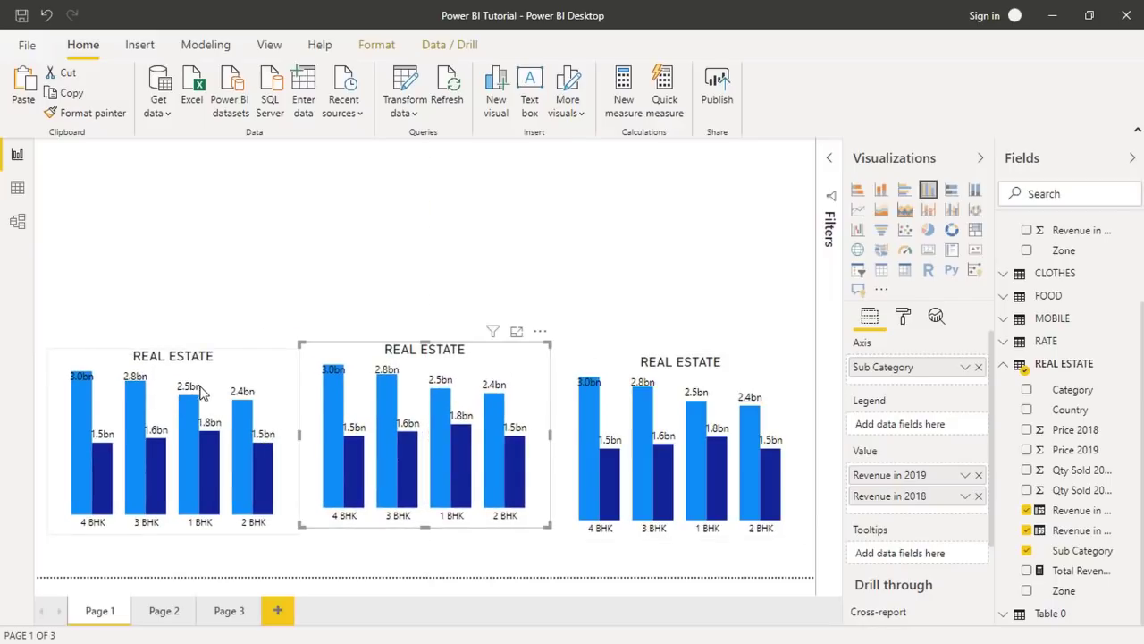
key("Escape")
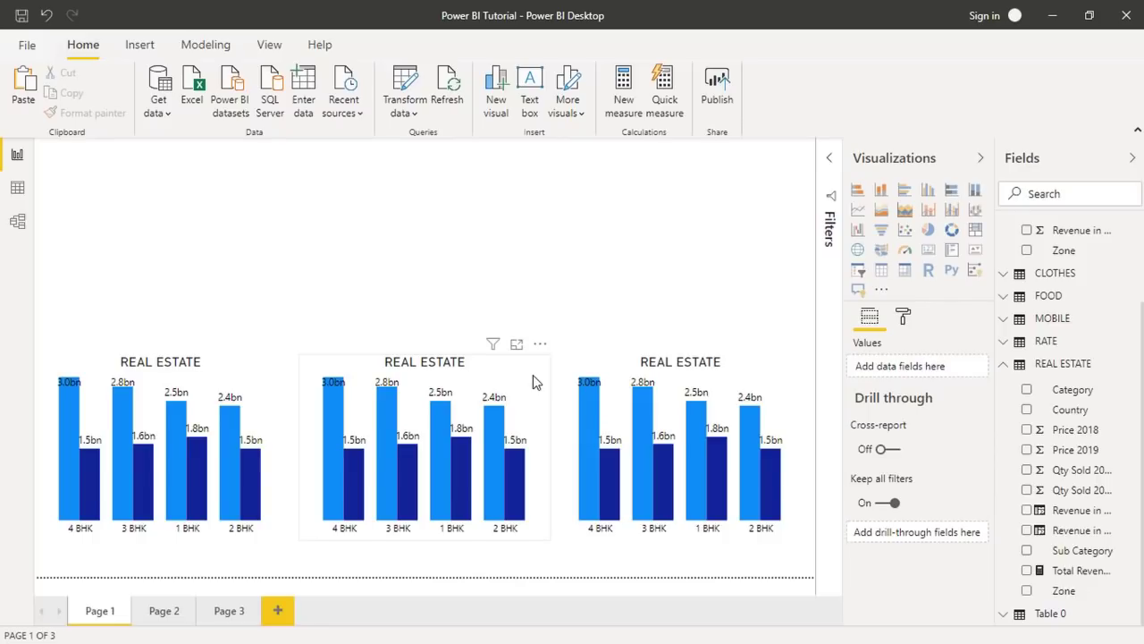
Remove both REAL ESTATE revenue fields and Sub Category from the middle chart.
left_click(524, 376)
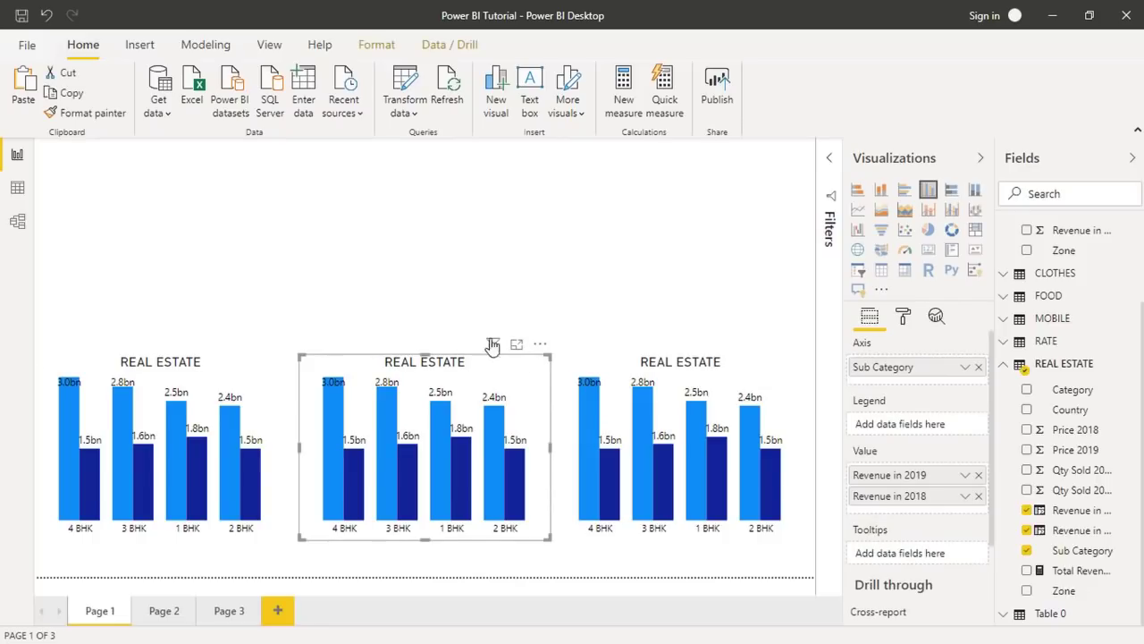
left_click(1026, 509)
left_click(1026, 530)
left_click(1027, 550)
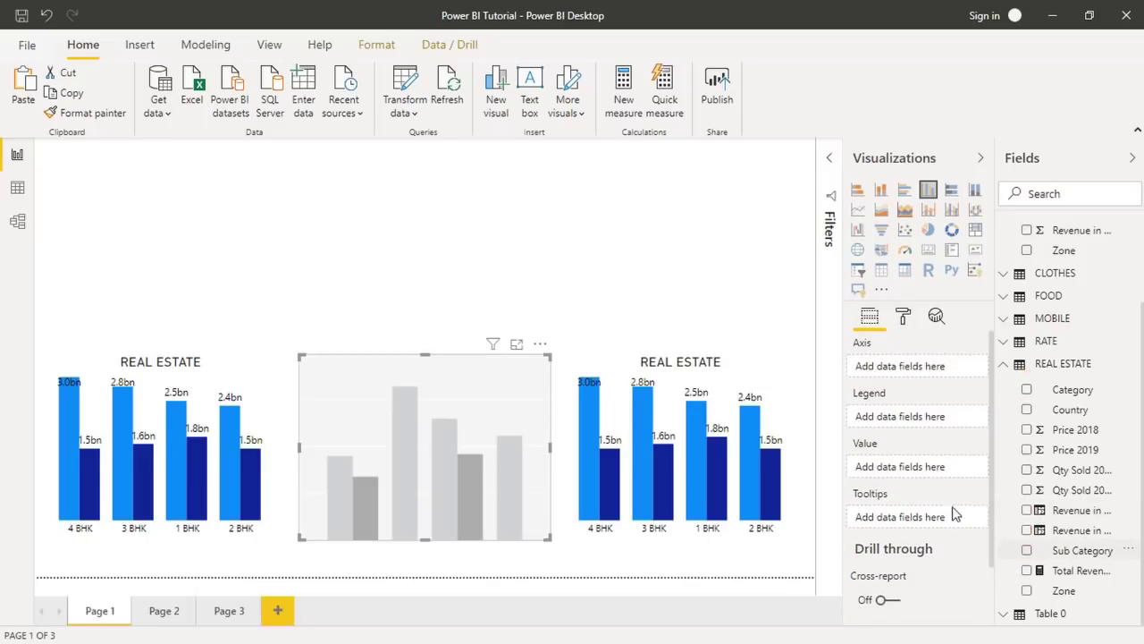
left_click(1004, 361)
Plot MOBILE brands with Revenue in 2019 listed before Revenue in 2018.
left_click(1005, 426)
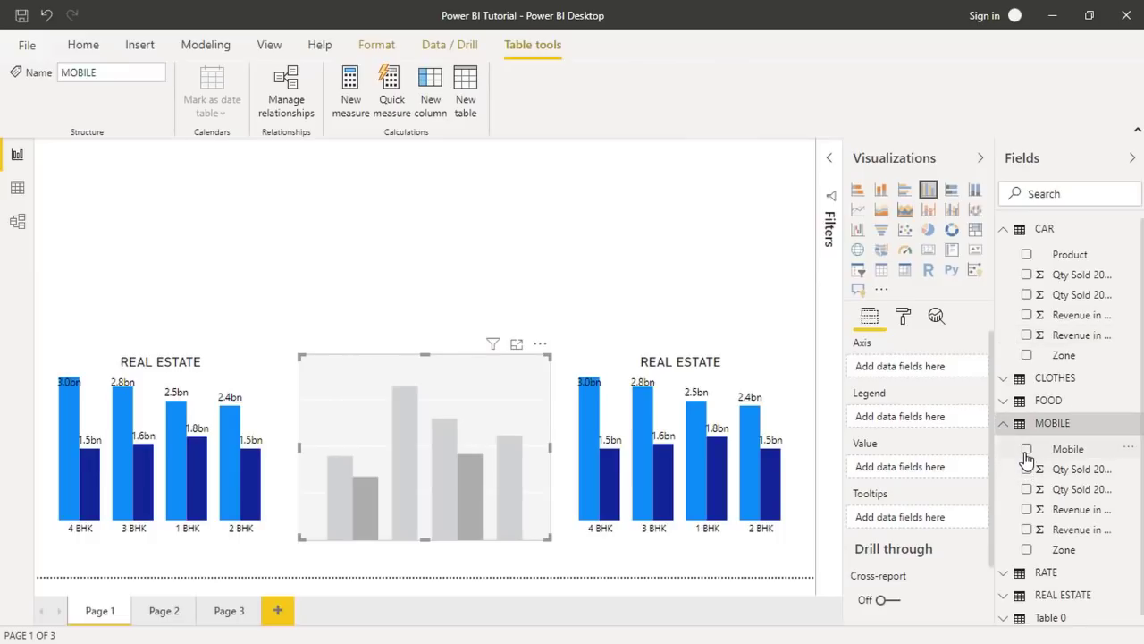
left_click(1026, 450)
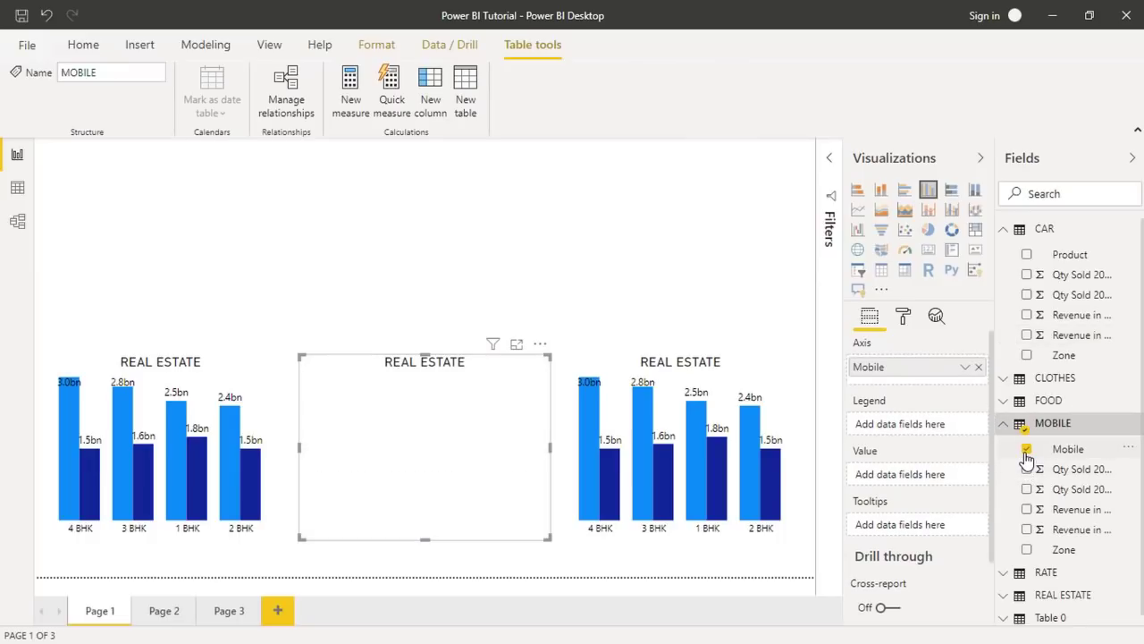
left_click(1026, 509)
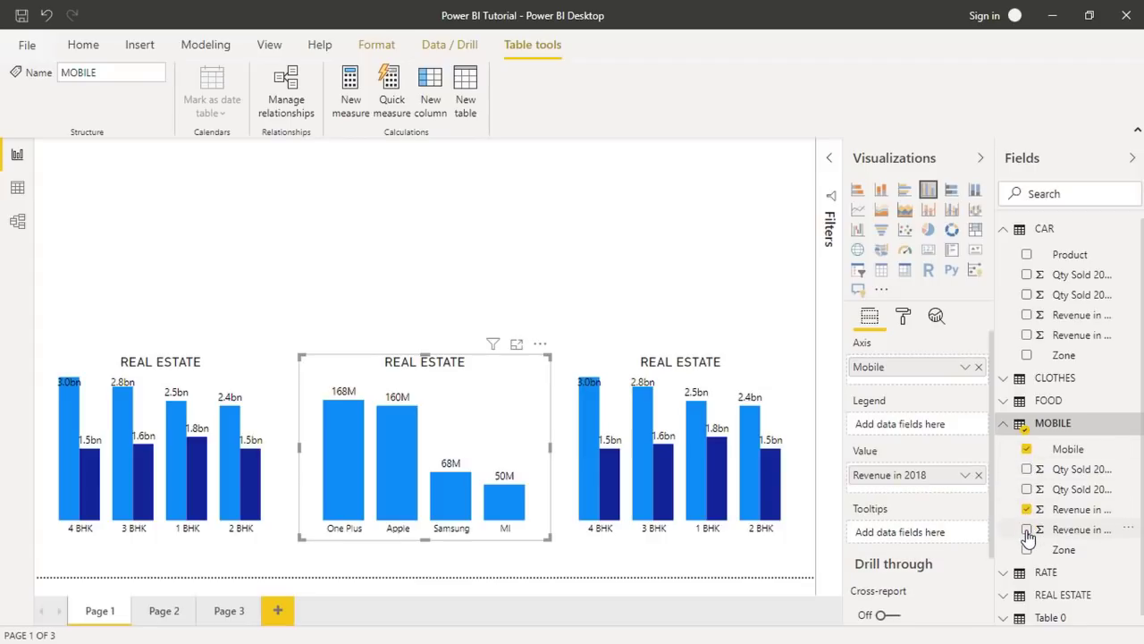
left_click(1026, 529)
left_click_drag(898, 496, 894, 473)
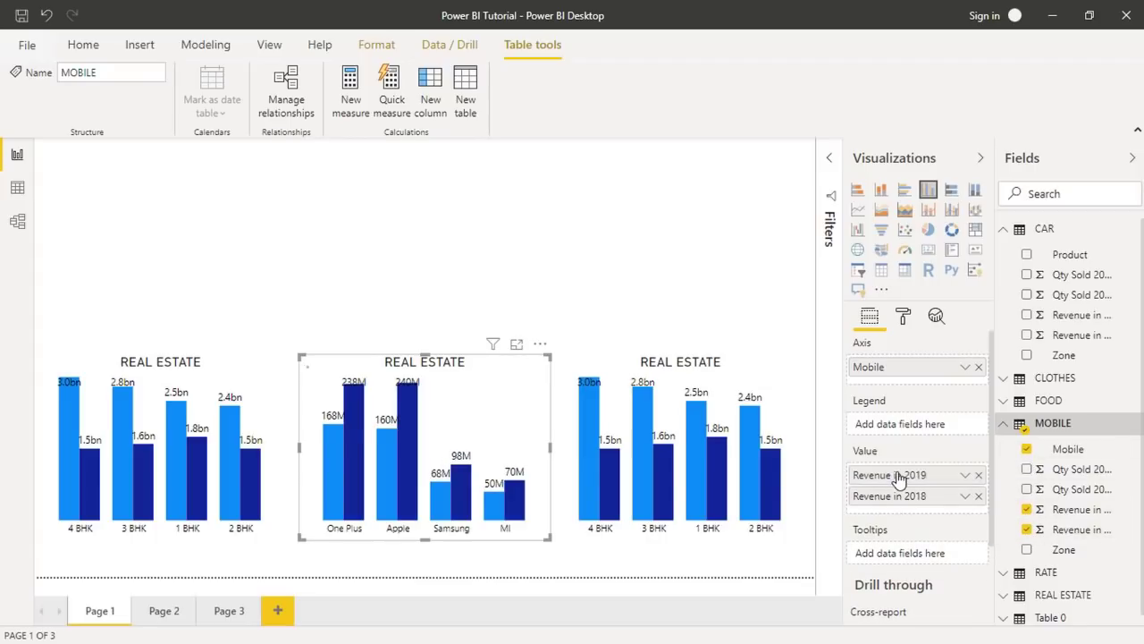
key("Escape")
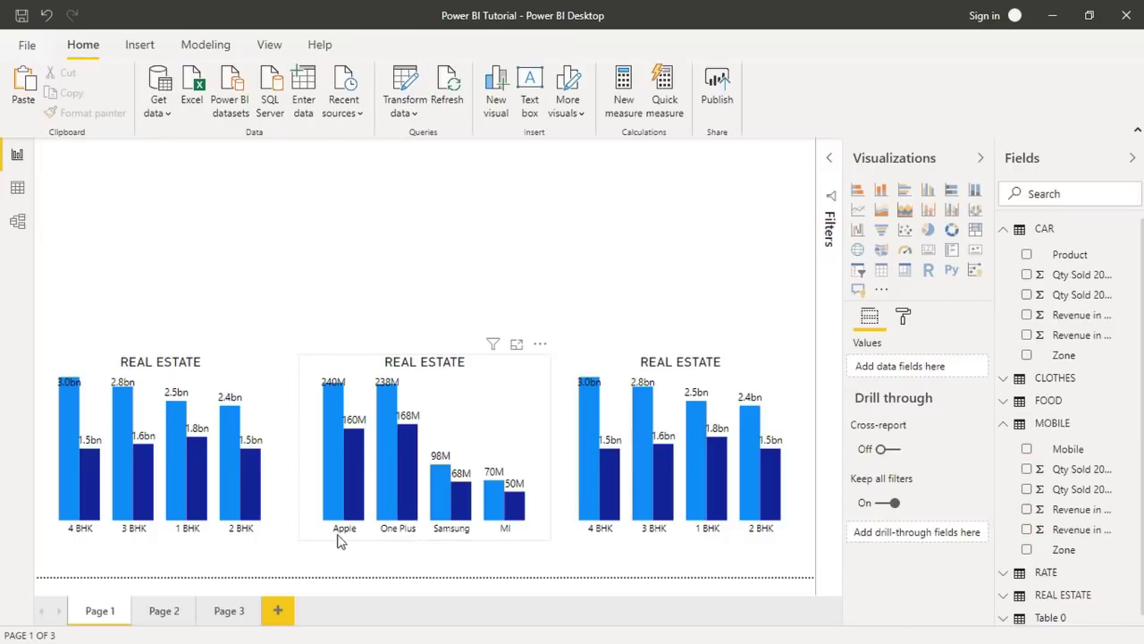
Retitle the middle chart MOBILE.
left_click(474, 395)
left_click(904, 320)
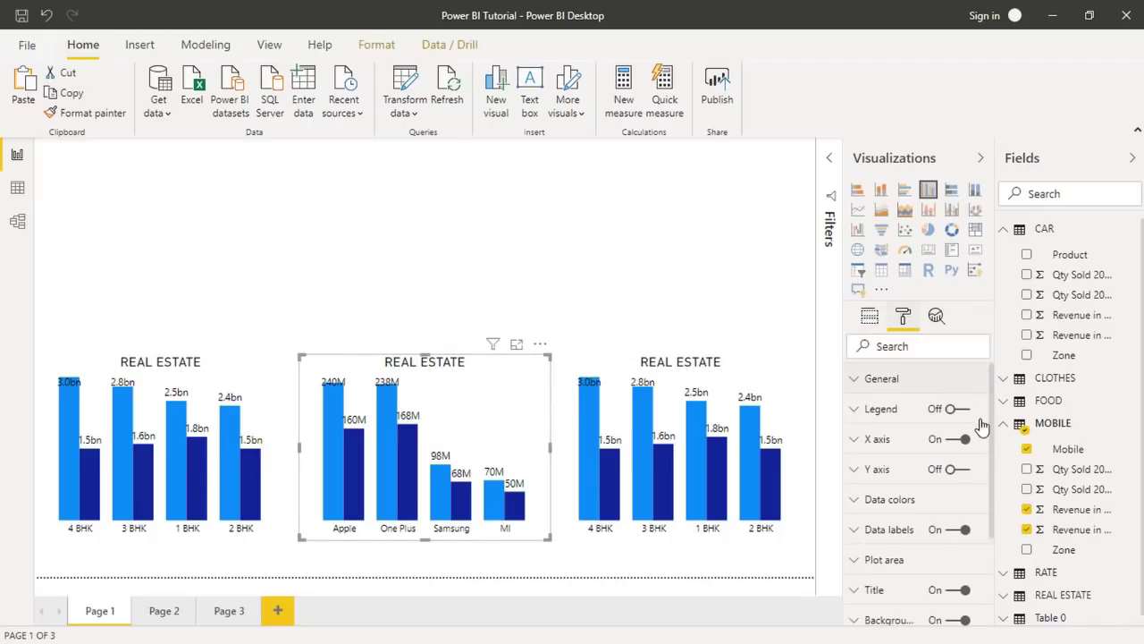
scroll(976, 447, "down", 2)
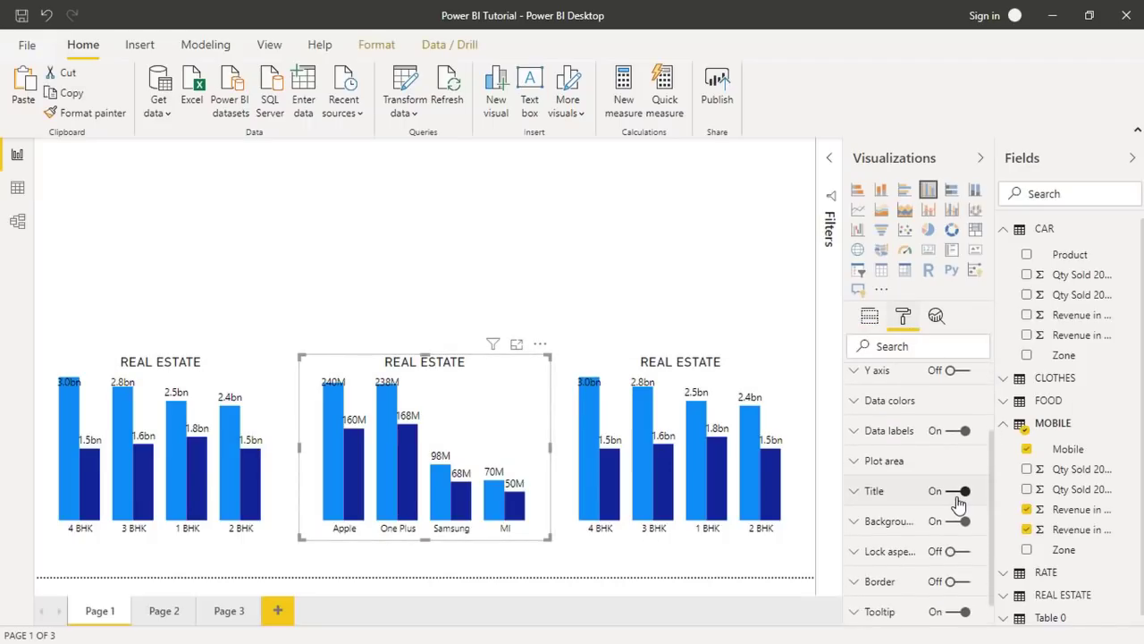
left_click(895, 497)
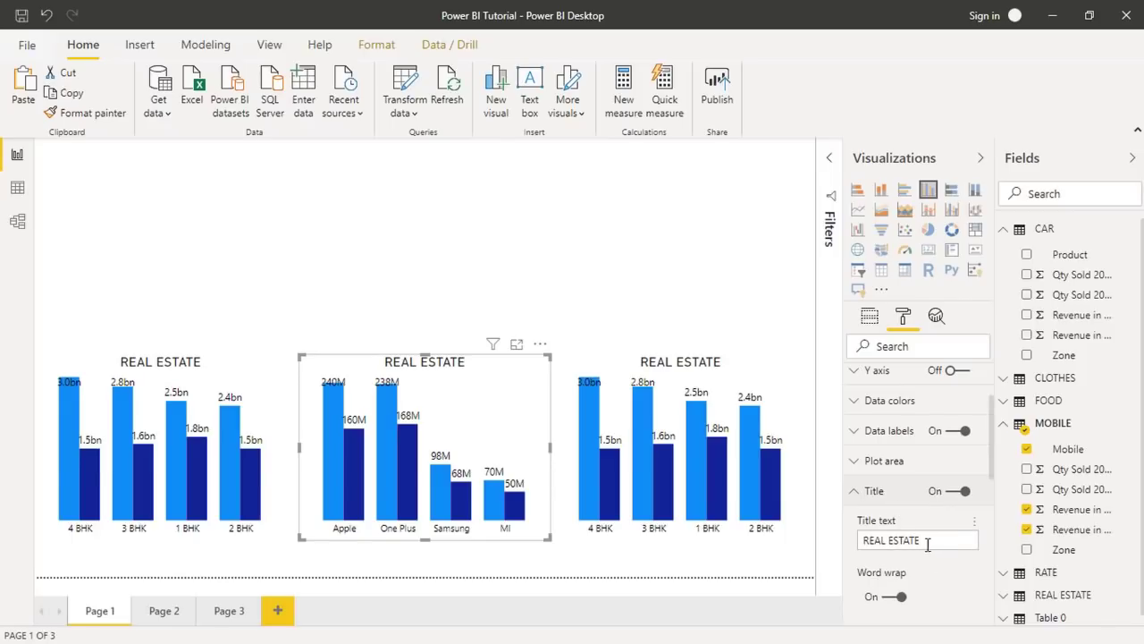
left_click_drag(928, 545, 831, 548)
type("MOBILE")
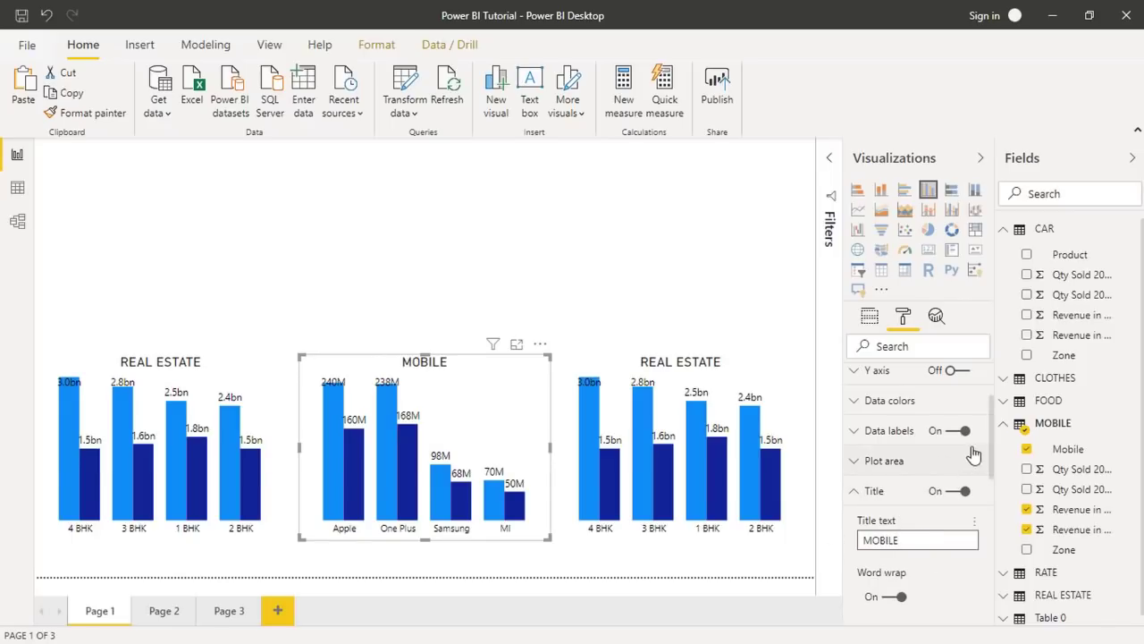
Colour the 2019 revenue bars light salmon and the 2018 bars dark brown.
scroll(992, 436, "down", 1)
scroll(992, 436, "down", 1)
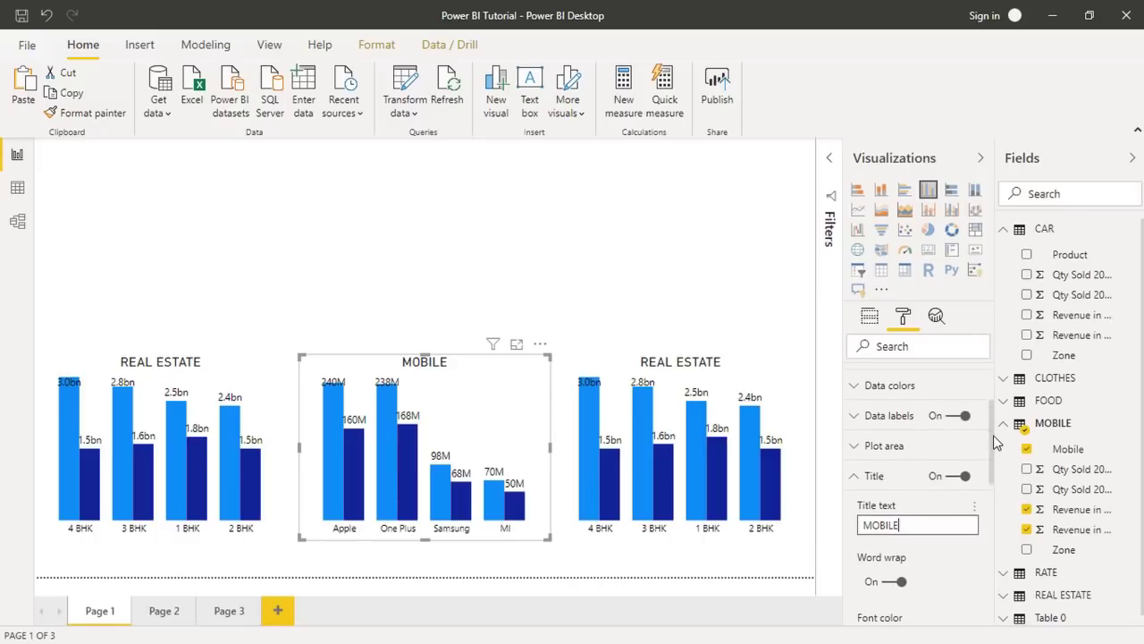
left_click(915, 383)
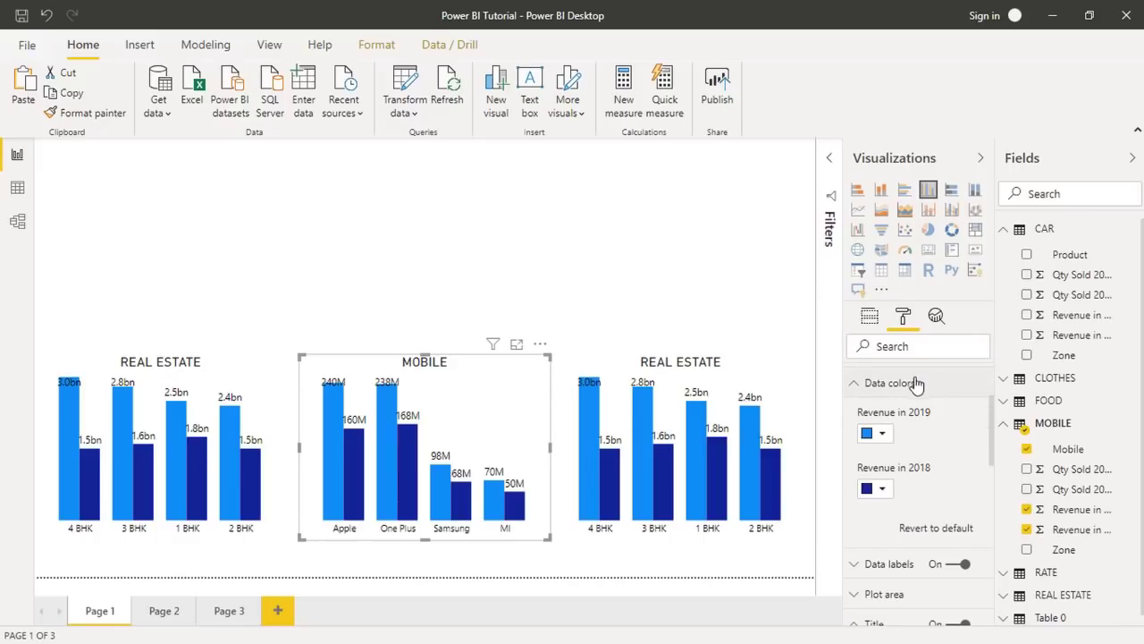
left_click(880, 436)
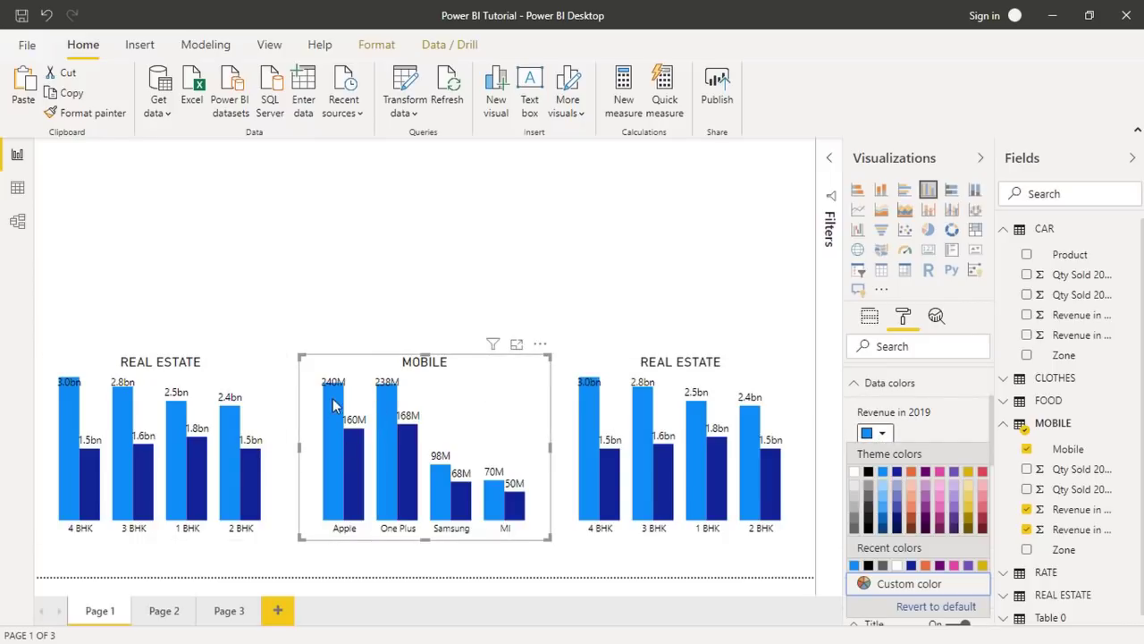
left_click(915, 498)
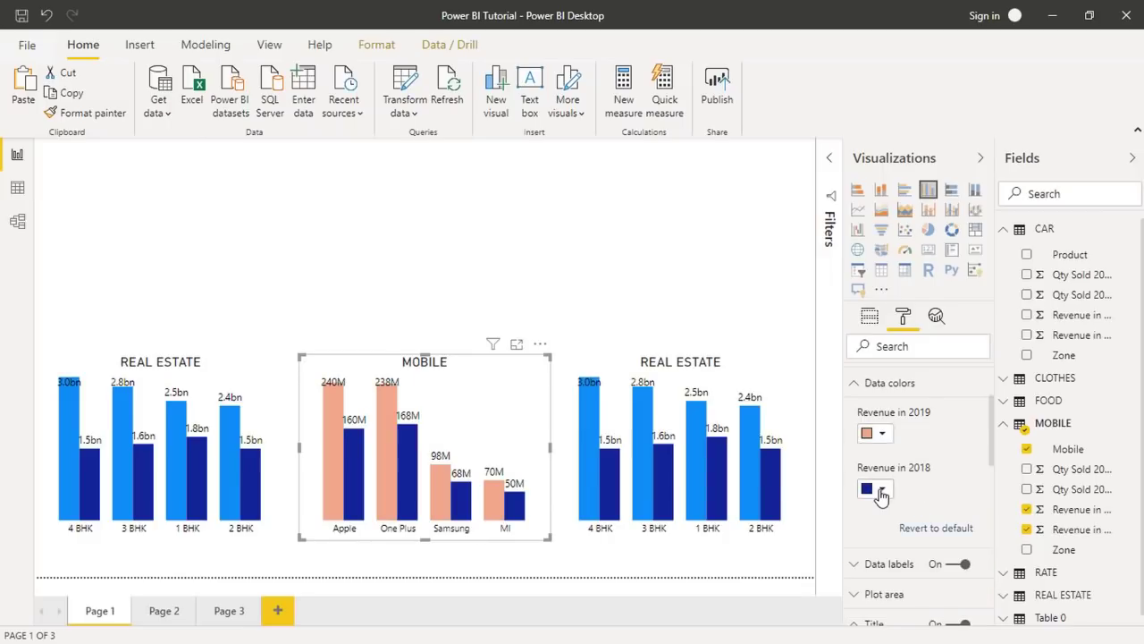
left_click(882, 491)
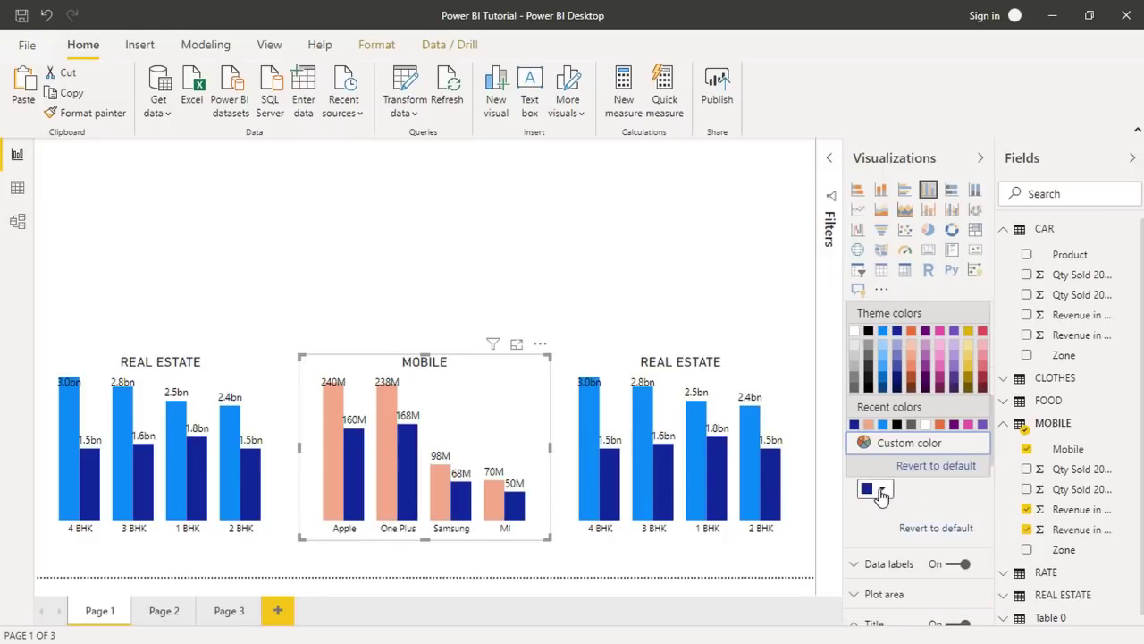
left_click(912, 380)
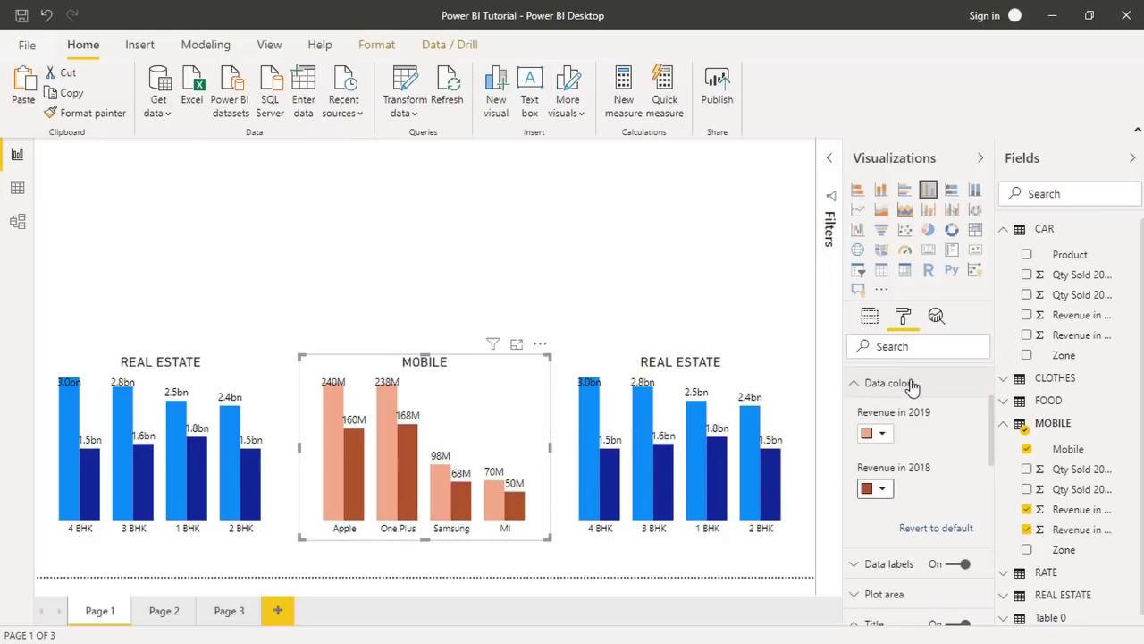
left_click(464, 265)
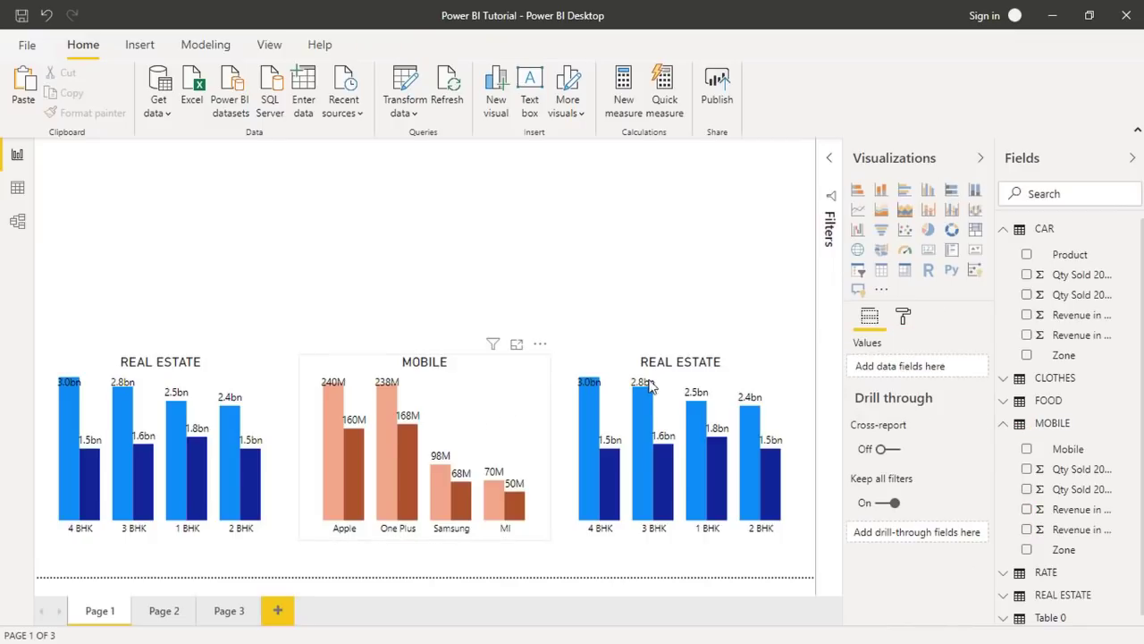
Remove all three REAL ESTATE fields from the right-hand chart.
left_click(758, 376)
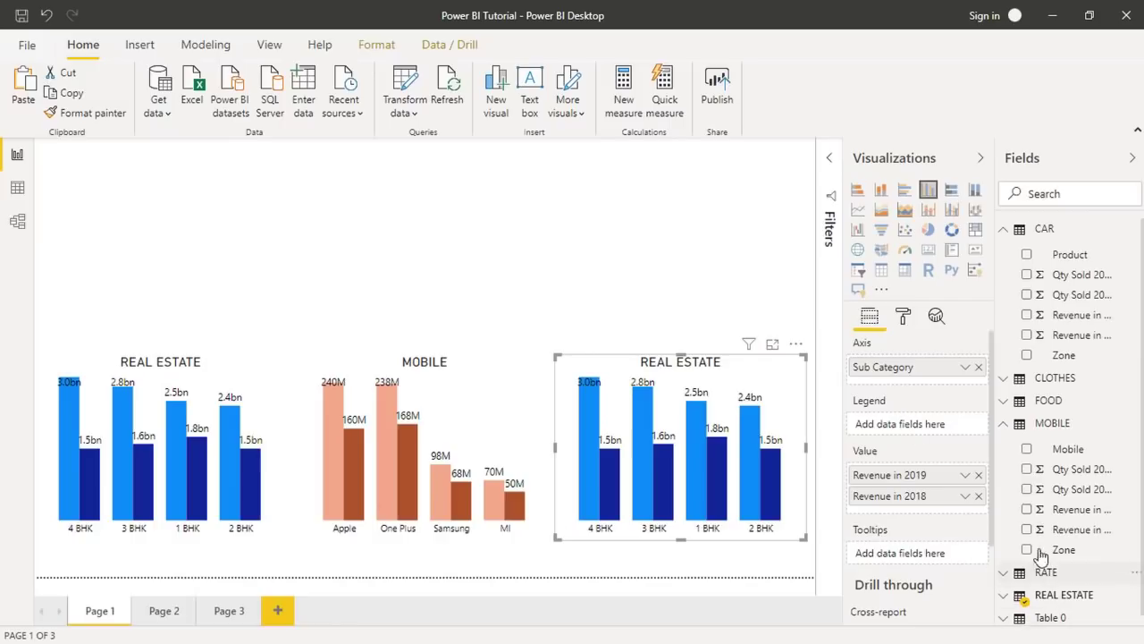
left_click(1062, 592)
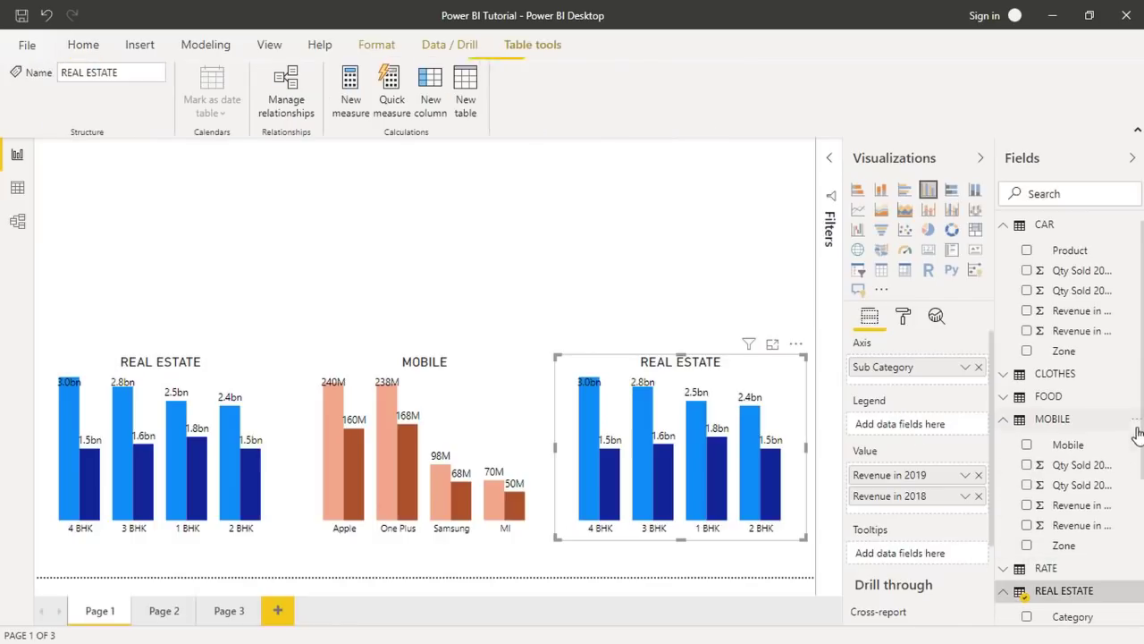
scroll(1064, 500, "down", 3)
scroll(1064, 519, "down", 2)
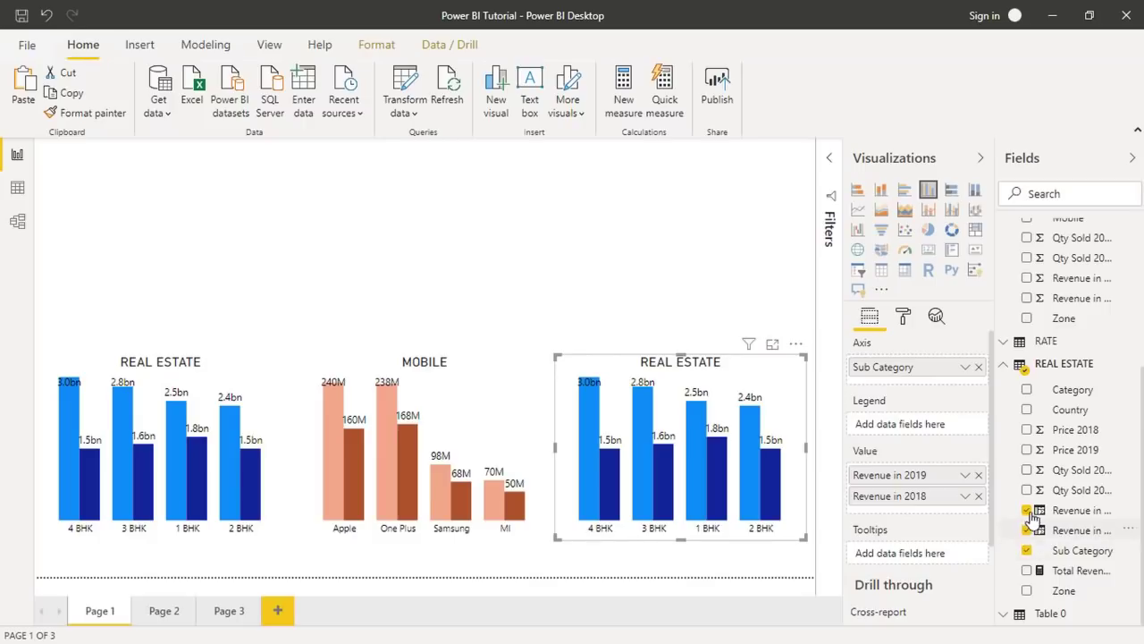
left_click(1026, 510)
left_click(1026, 530)
left_click(1026, 550)
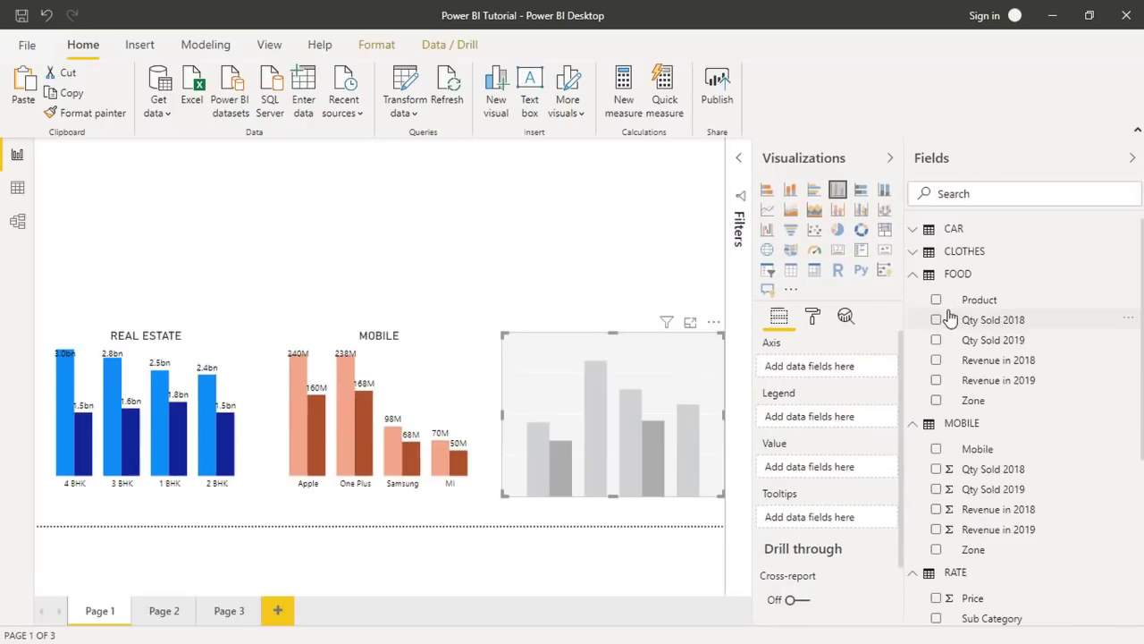
Plot FOOD Product against summed Revenue in 2019 and Revenue in 2018.
left_click_drag(980, 306, 811, 378)
mouse_move(983, 383)
left_mouse_down()
mouse_move(776, 476)
mouse_move(786, 478)
left_mouse_up()
left_click_drag(992, 368, 804, 487)
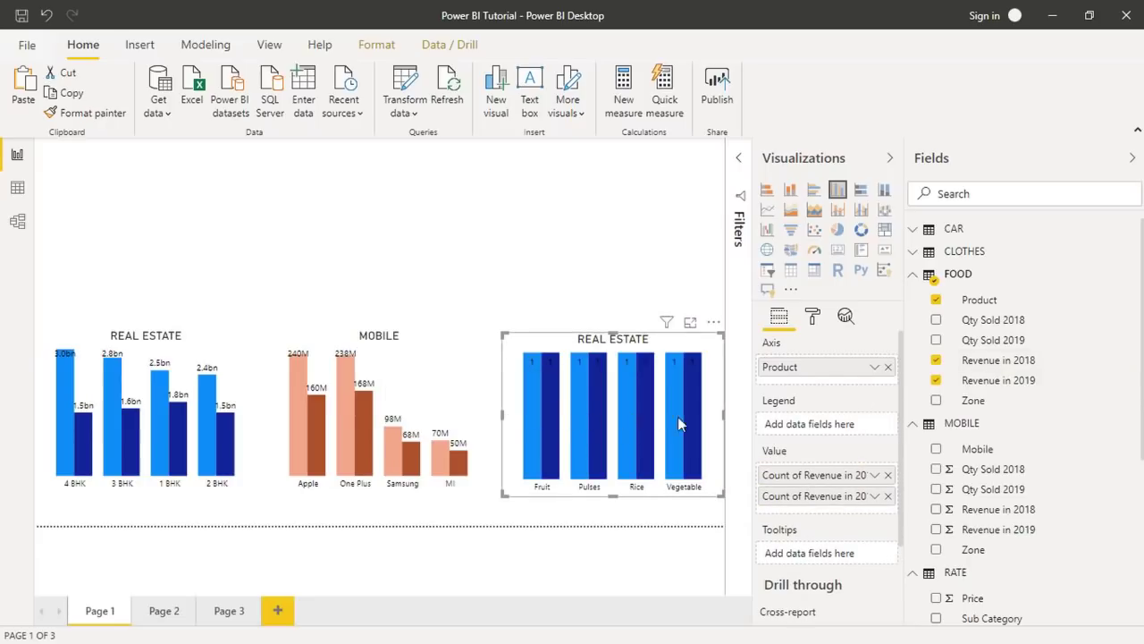
left_click(875, 476)
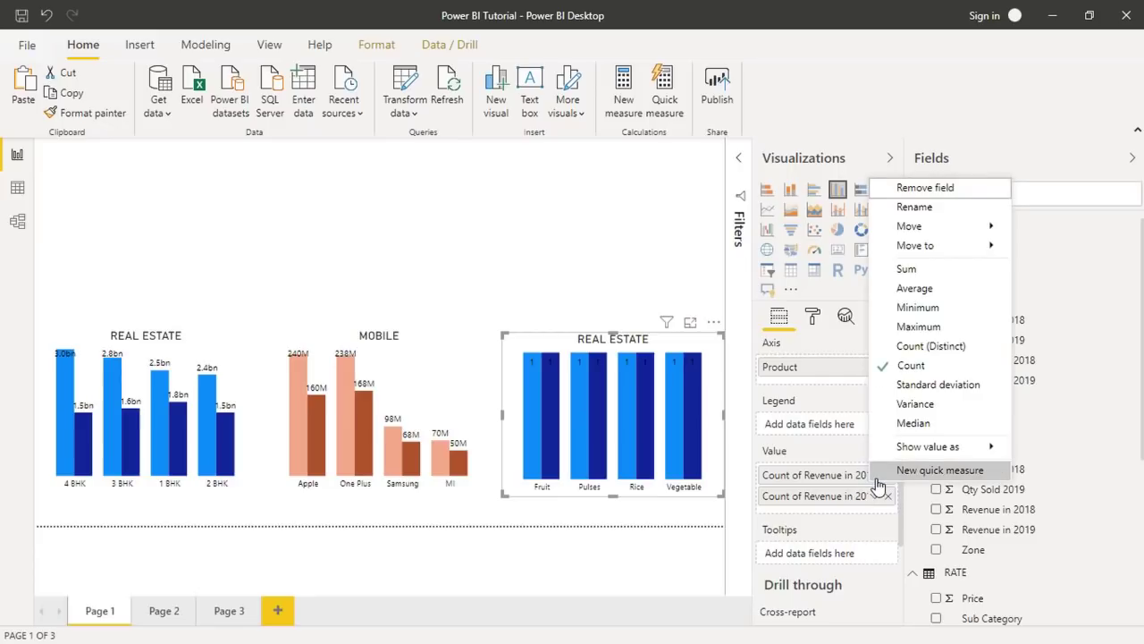
left_click(910, 277)
left_click(876, 496)
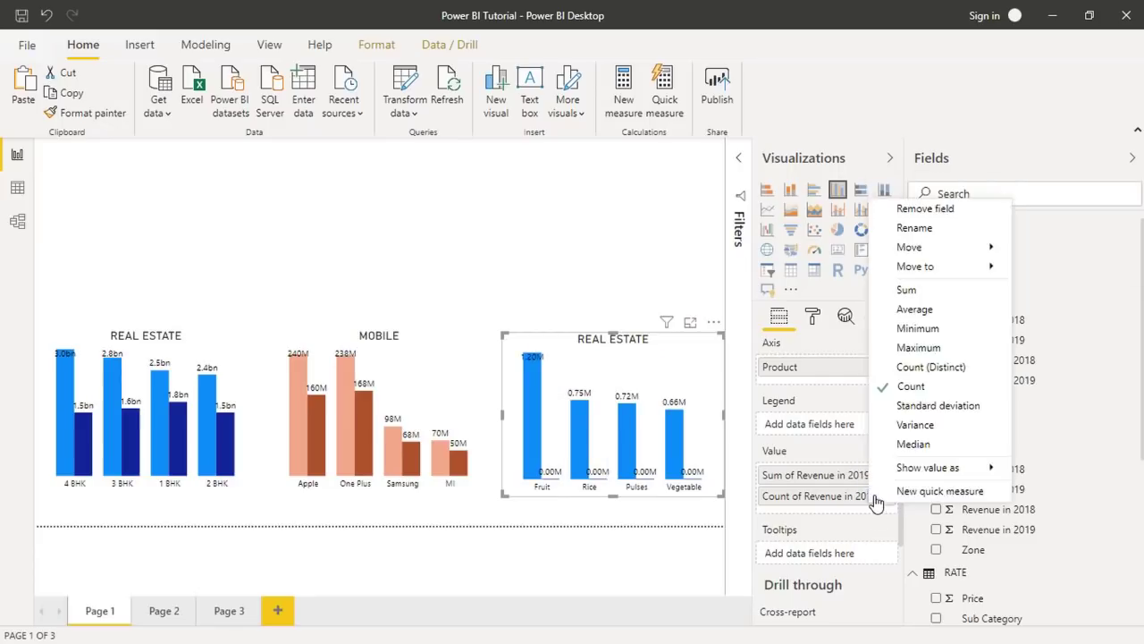
left_click(904, 290)
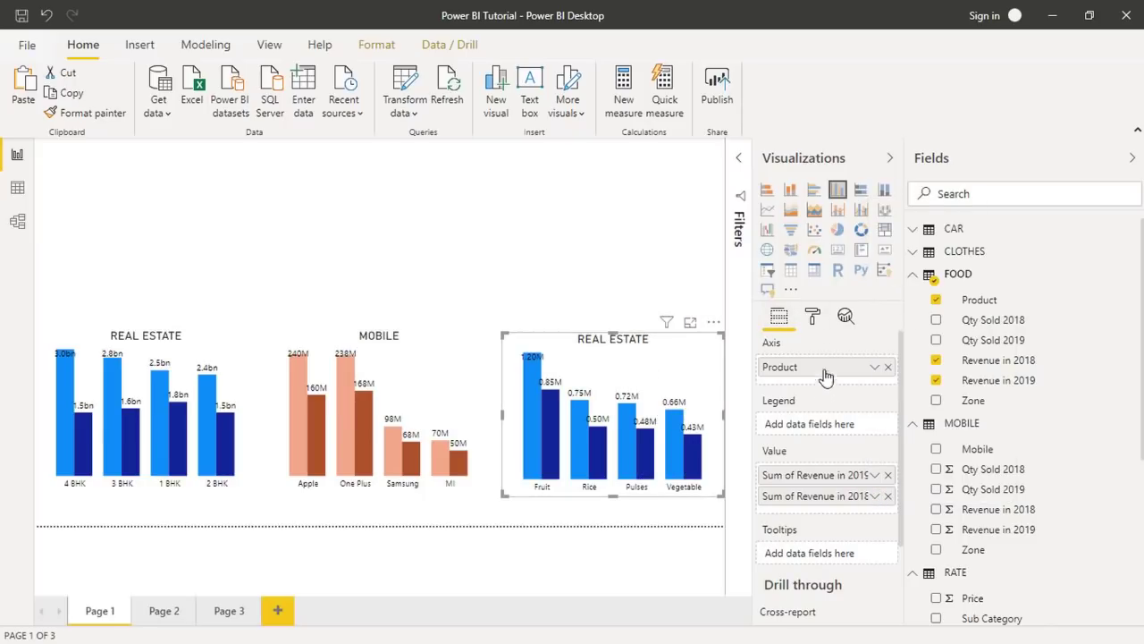
left_click(812, 317)
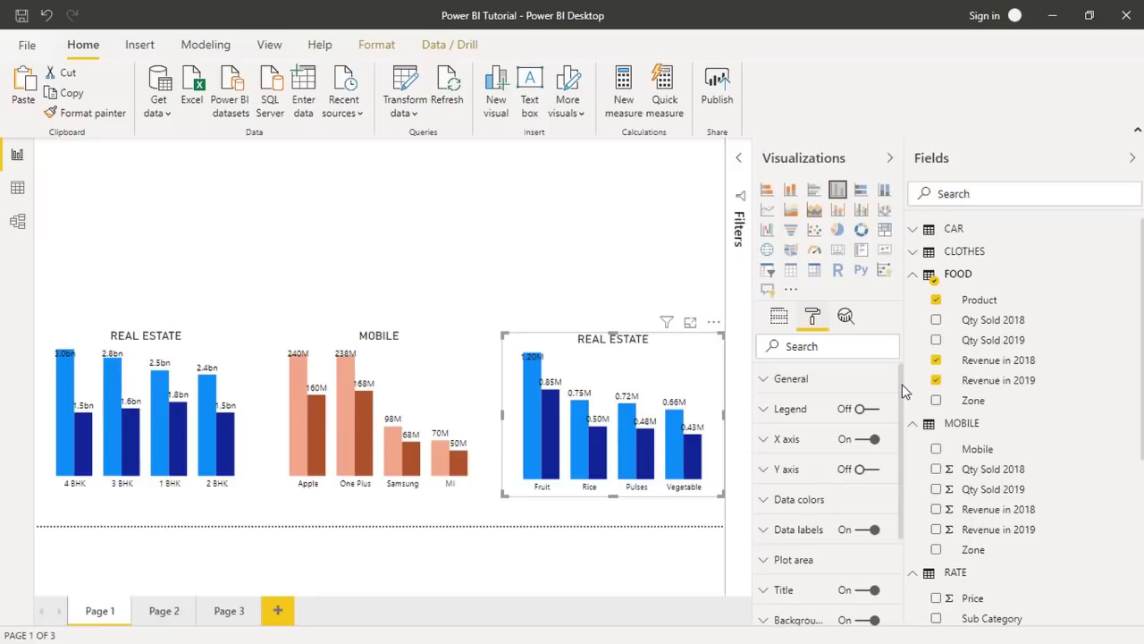
Retitle the right-hand chart FOOD.
scroll(903, 390, "down", 3)
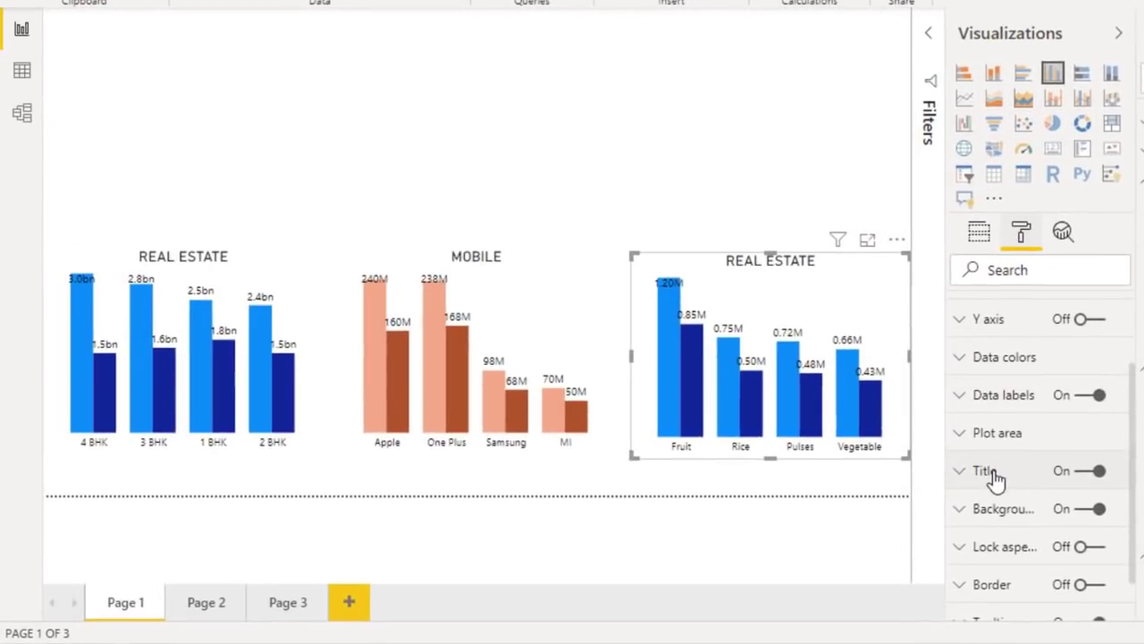
left_click(995, 480)
triple_click(1028, 533)
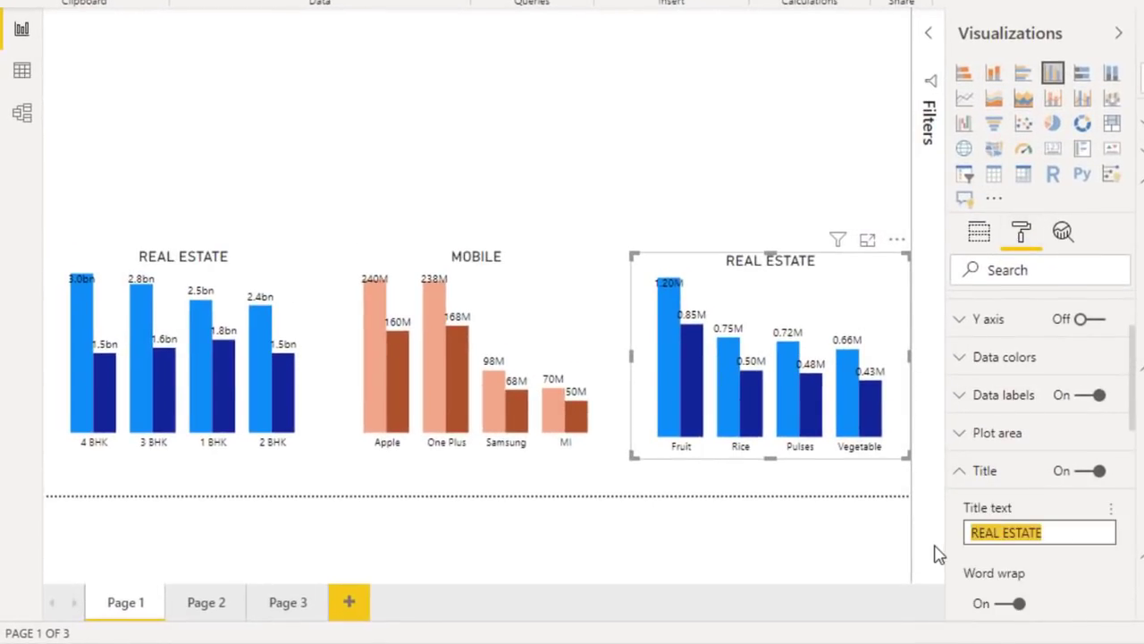
type("FOOD")
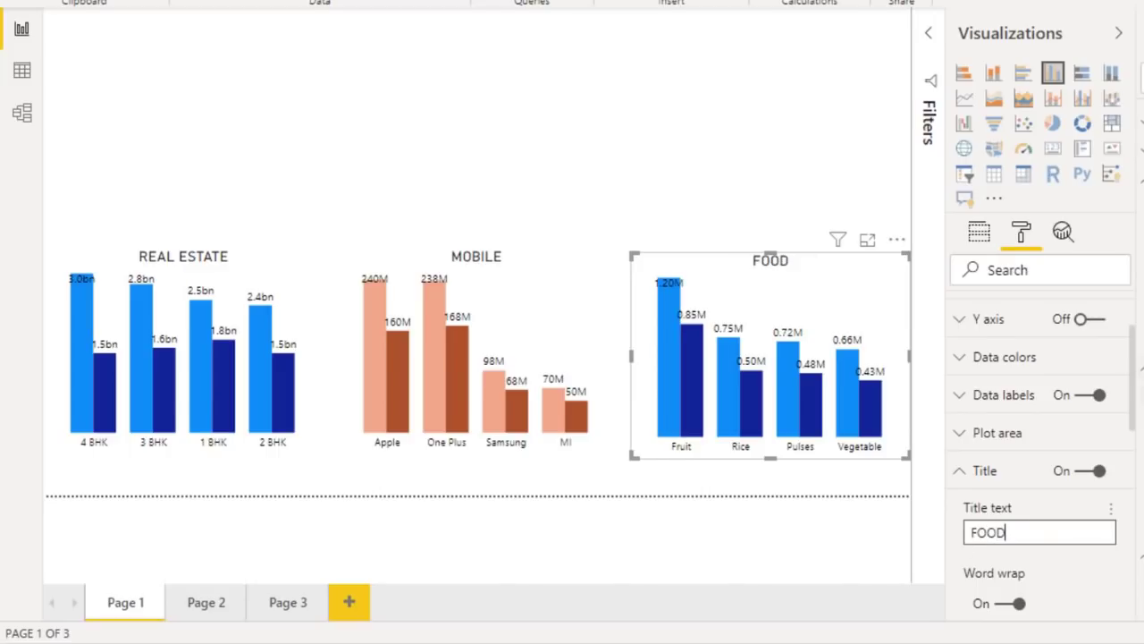
Colour the 2019 revenue bars light pinkish red and the 2018 bars dark red.
left_click(1073, 366)
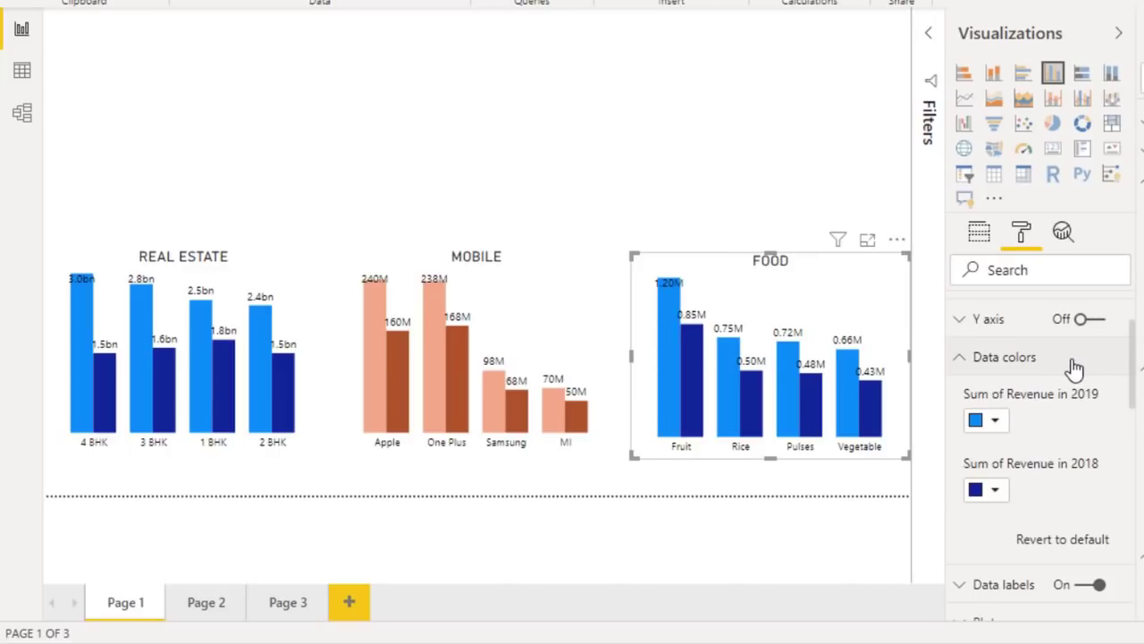
left_click(995, 421)
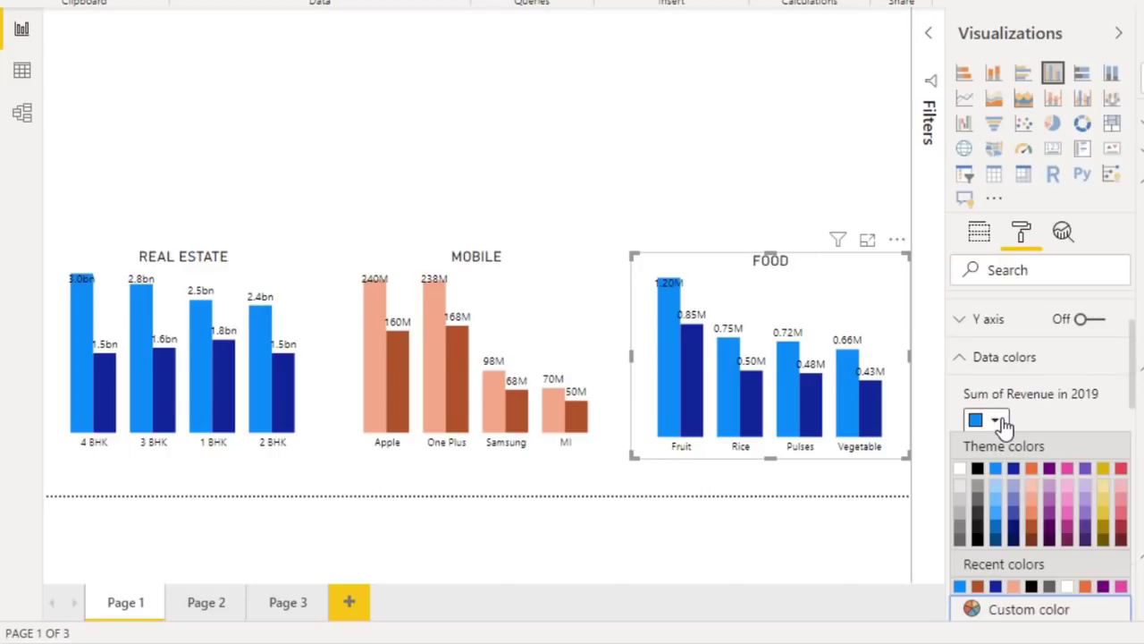
left_click(1120, 507)
left_click(995, 489)
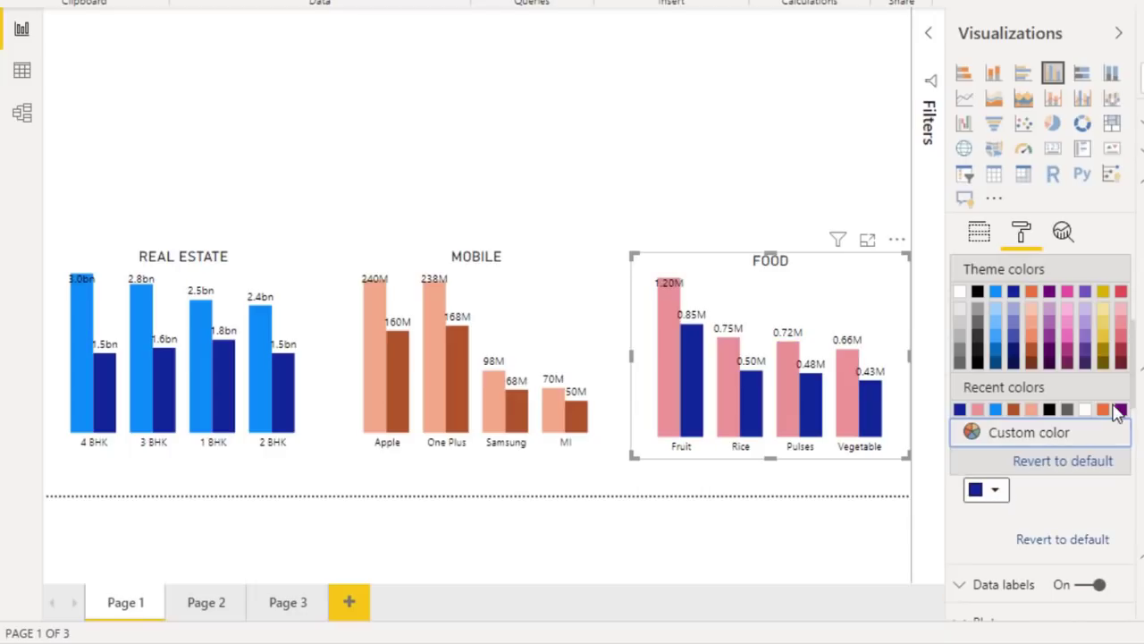
left_click(1120, 357)
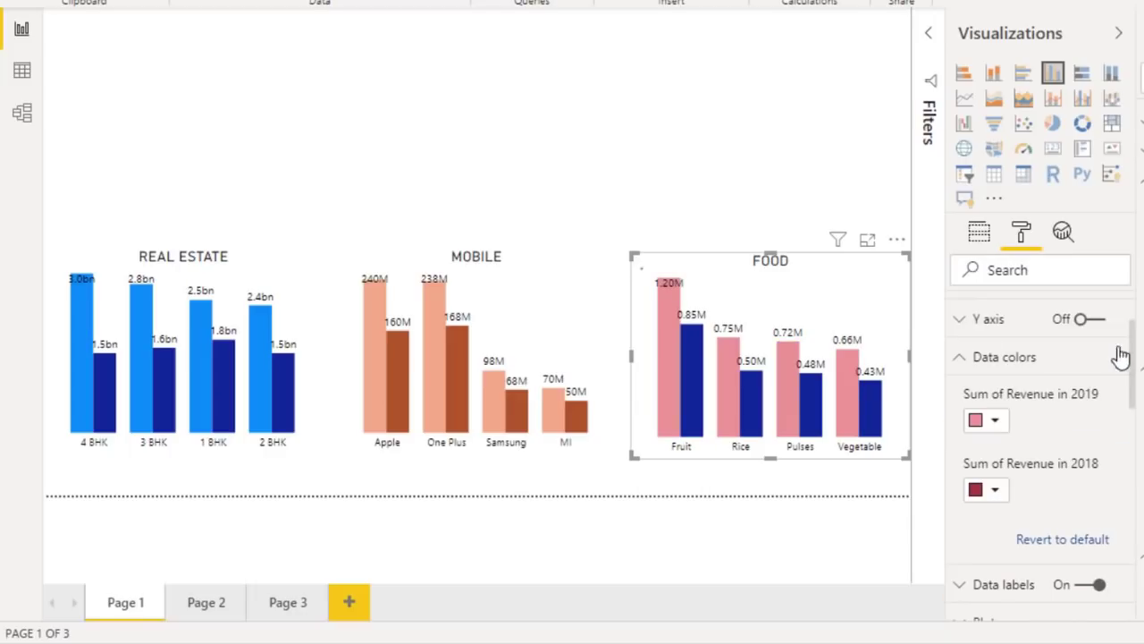
left_click(651, 113)
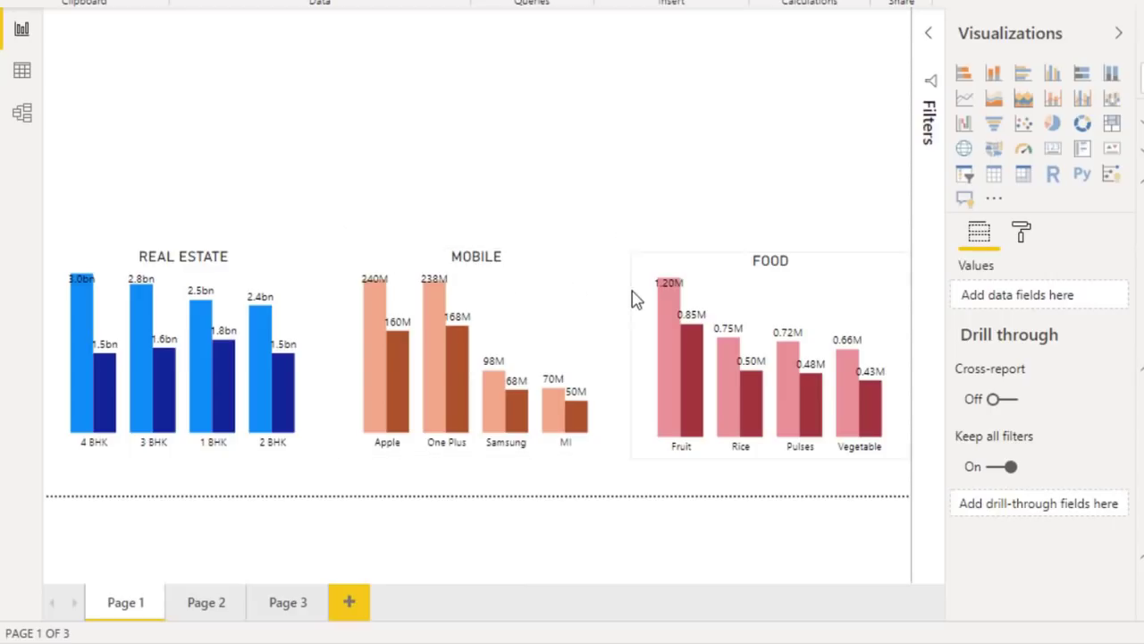
Add a card visual, shrink it, and place it at the top above the charts.
left_click(929, 38)
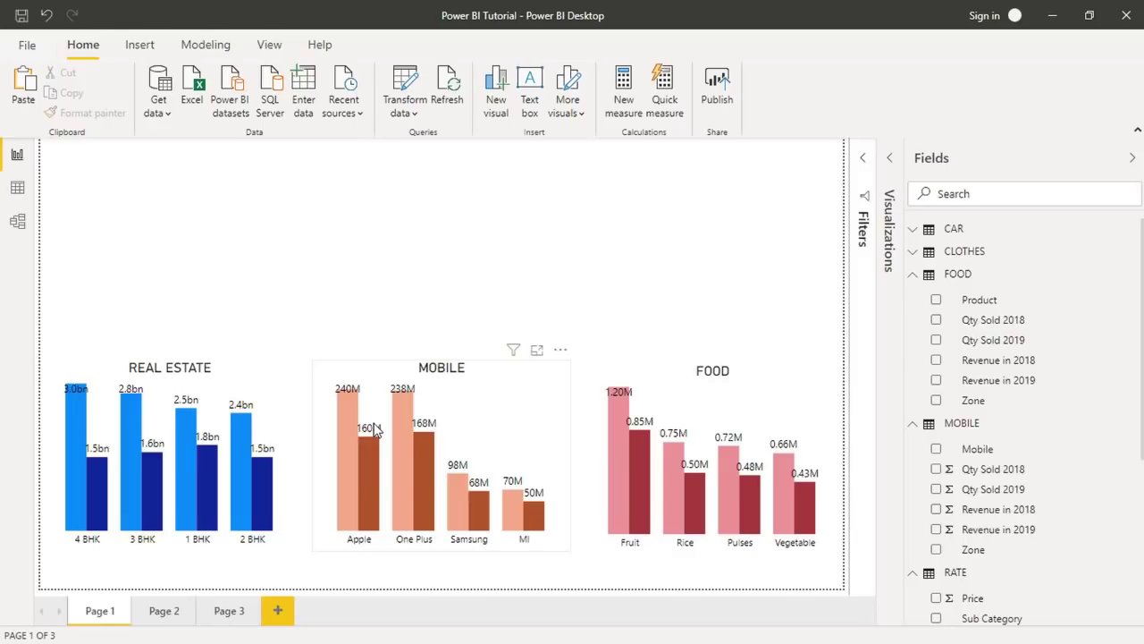
left_click(886, 171)
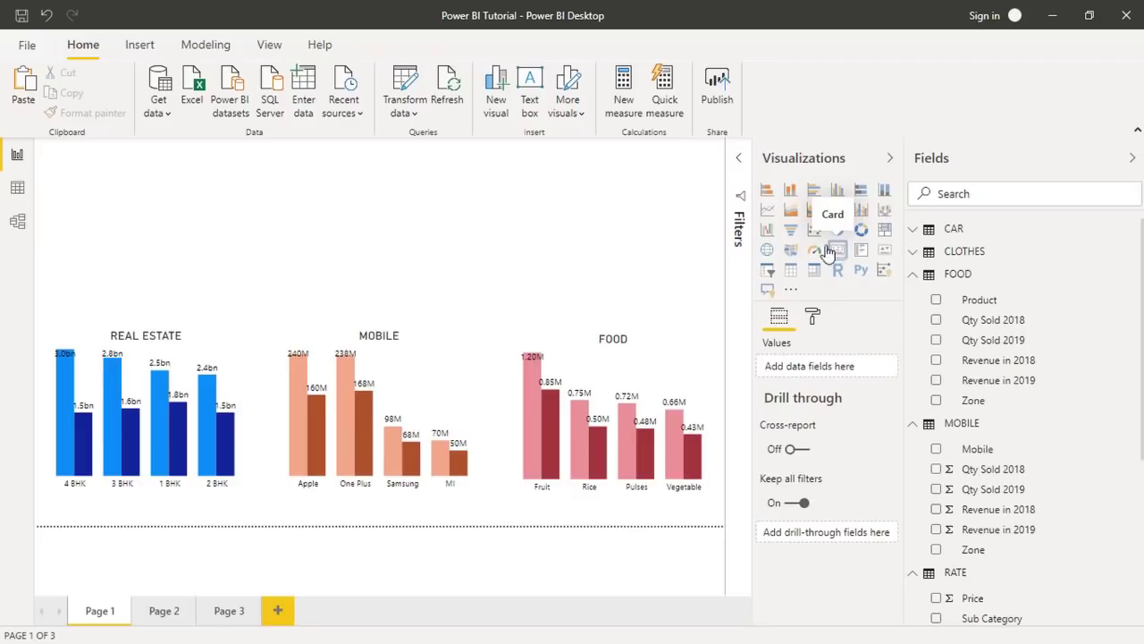
left_click(835, 253)
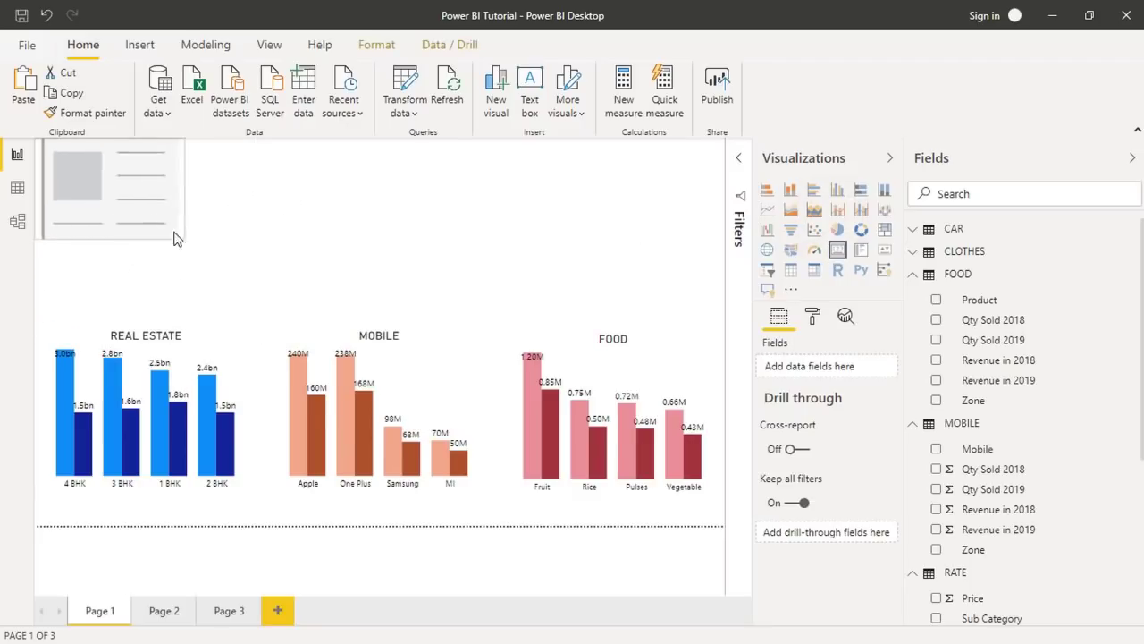
left_click_drag(254, 299, 132, 210)
left_click_drag(84, 175, 330, 185)
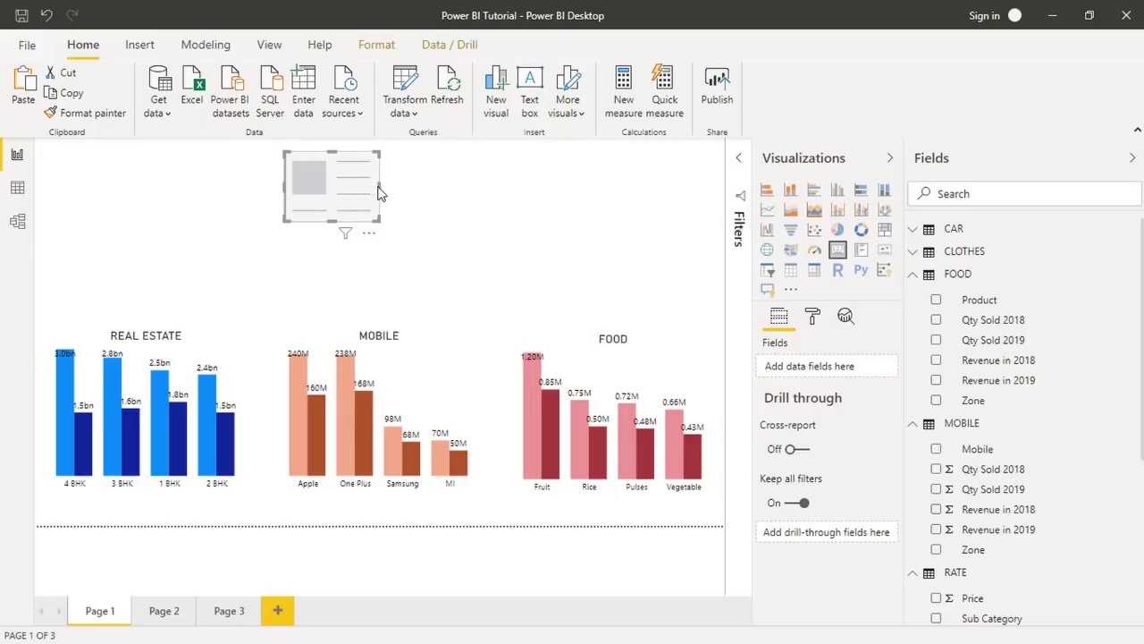
left_click_drag(379, 219, 358, 215)
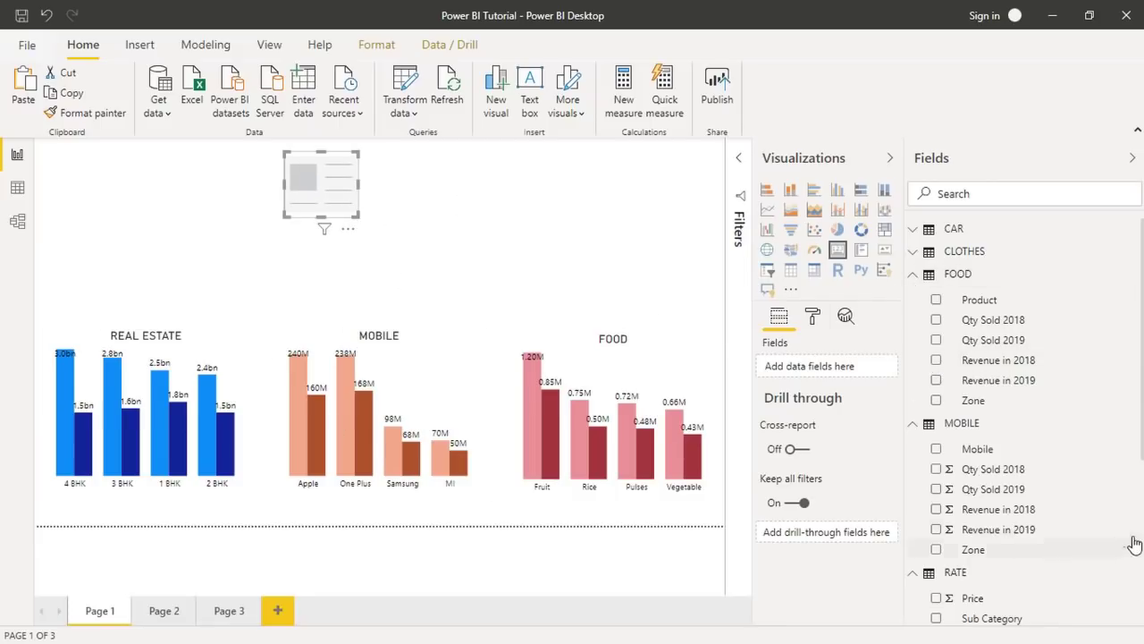
scroll(1130, 537, "down", 5)
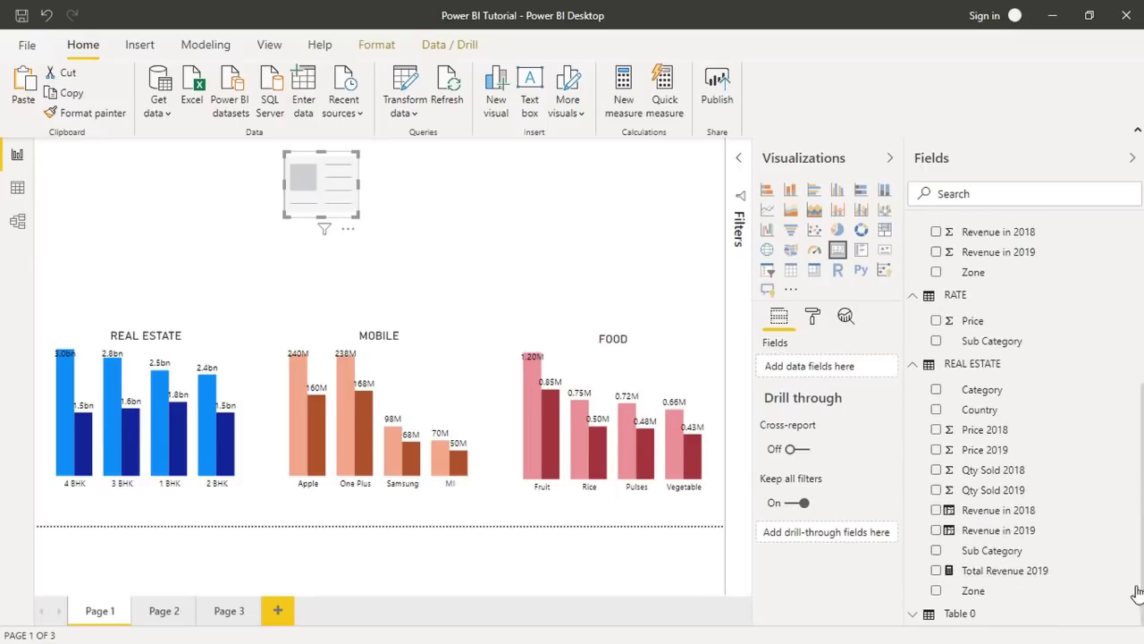
Show REAL ESTATE Revenue in 2019 (11bn) on the card, renamed Real Estate 2019.
left_click(938, 532)
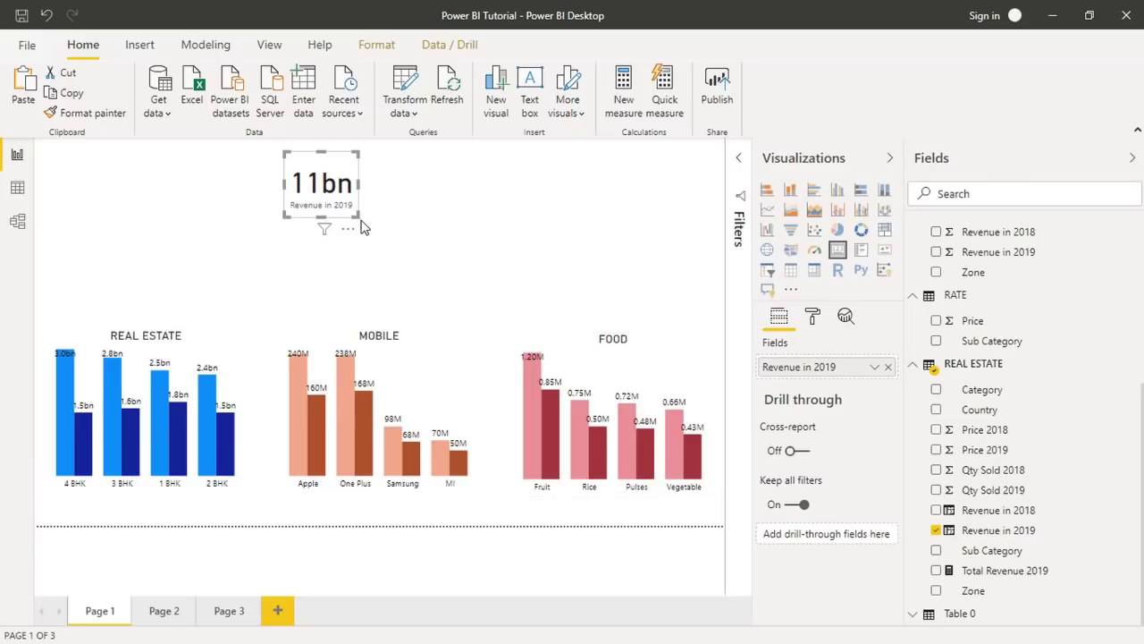
left_click_drag(355, 216, 365, 234)
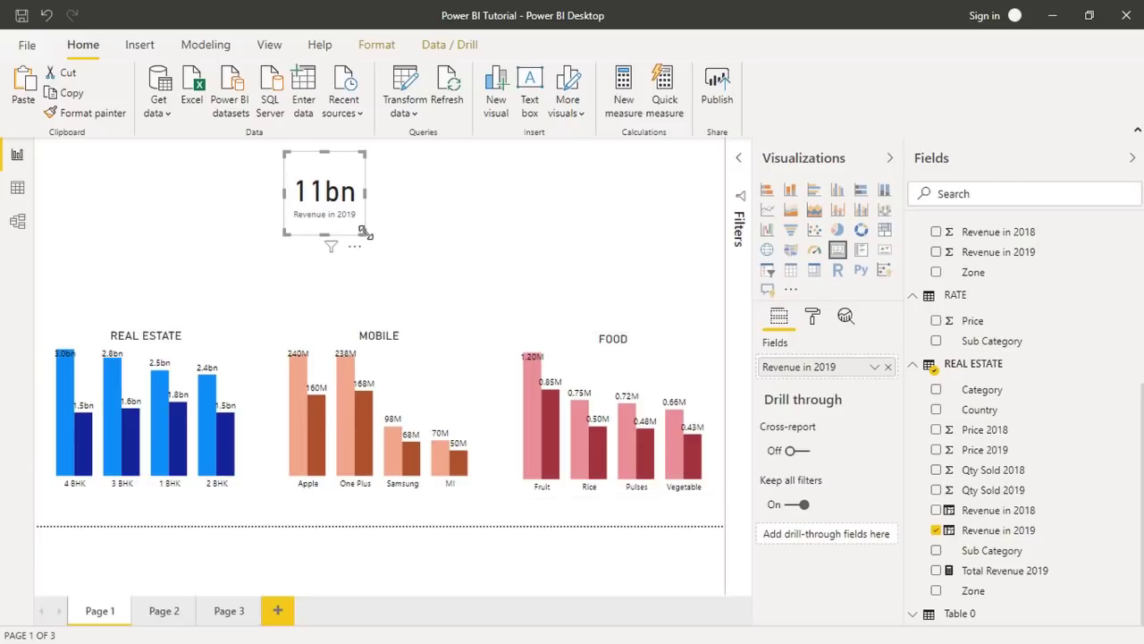
left_click_drag(365, 194, 375, 194)
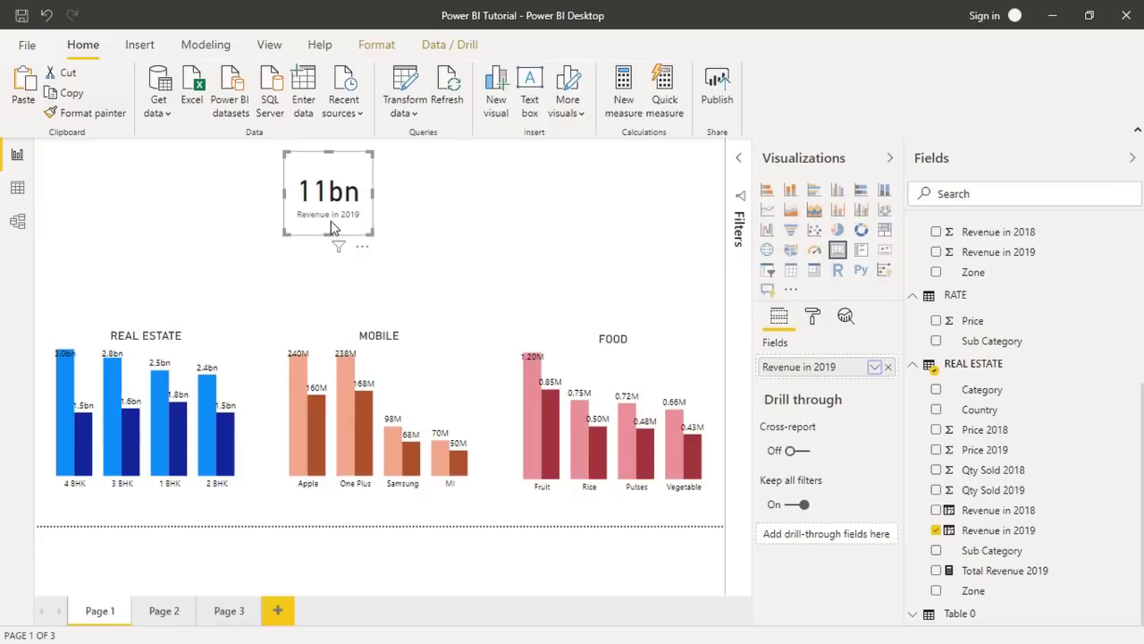
double_click(804, 367)
type("Real Estat")
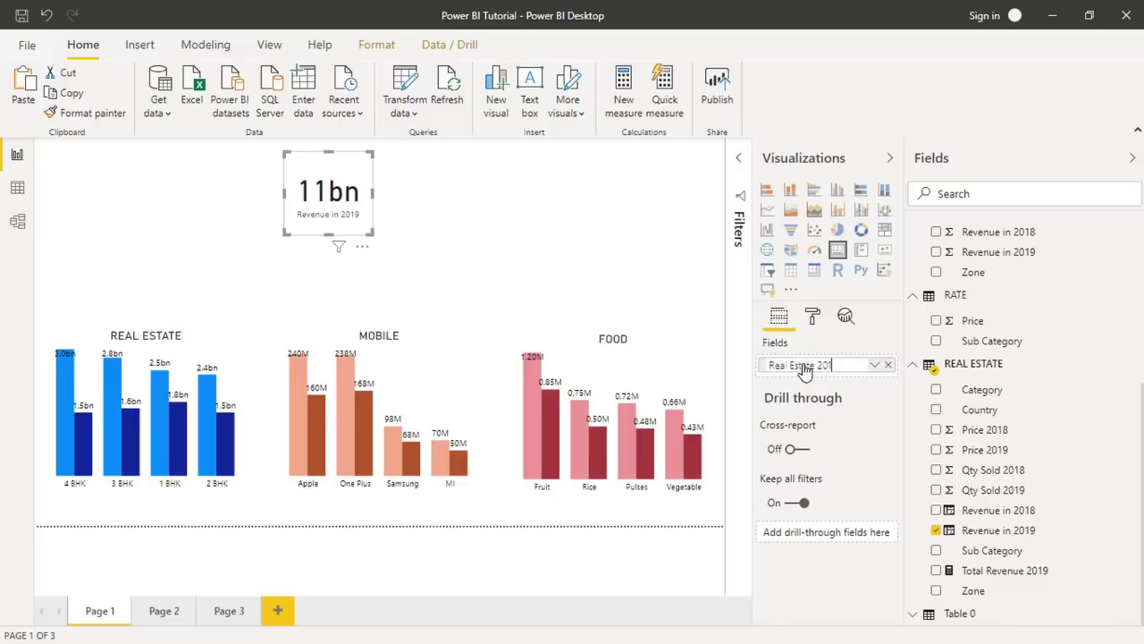
left_click(526, 243)
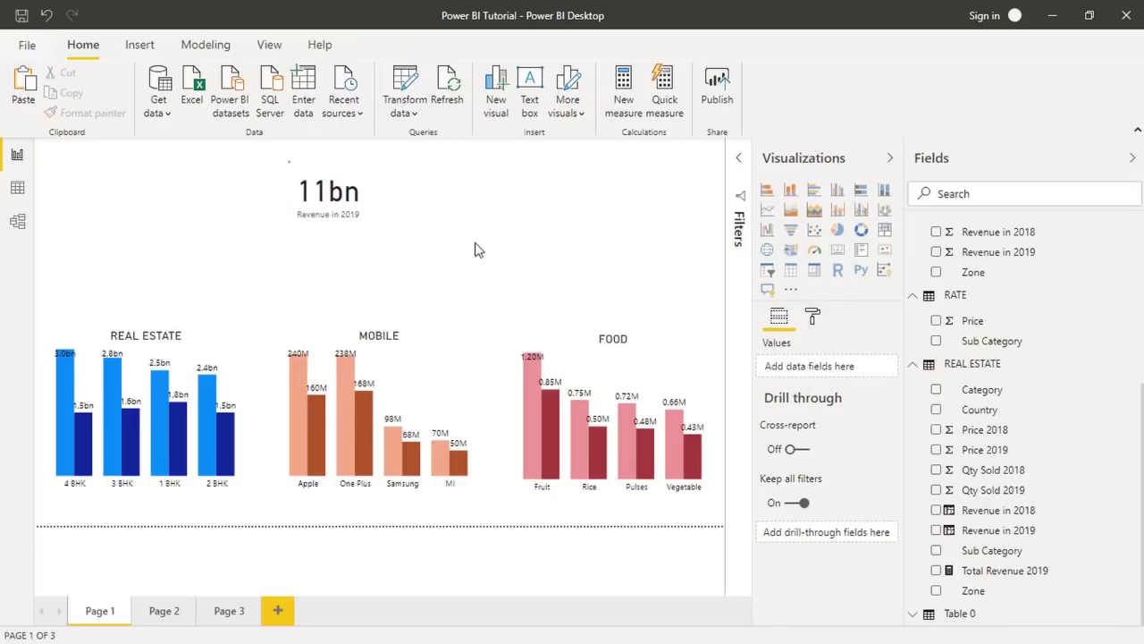
Make the card's category label dark red at 16 pt.
left_click(338, 223)
left_click(812, 316)
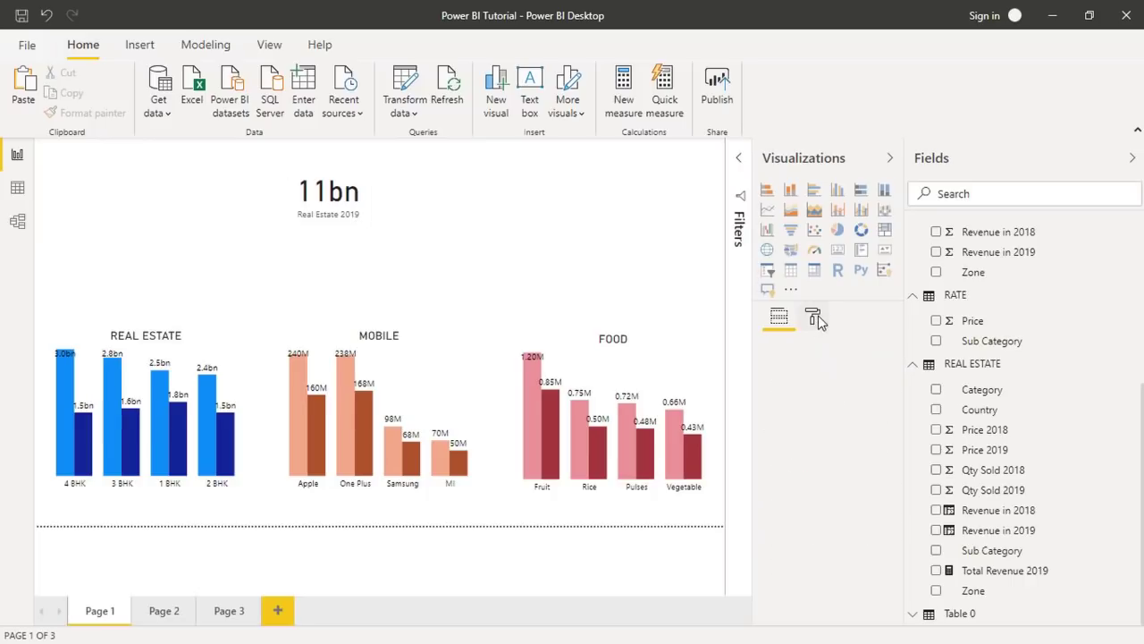
left_click(791, 460)
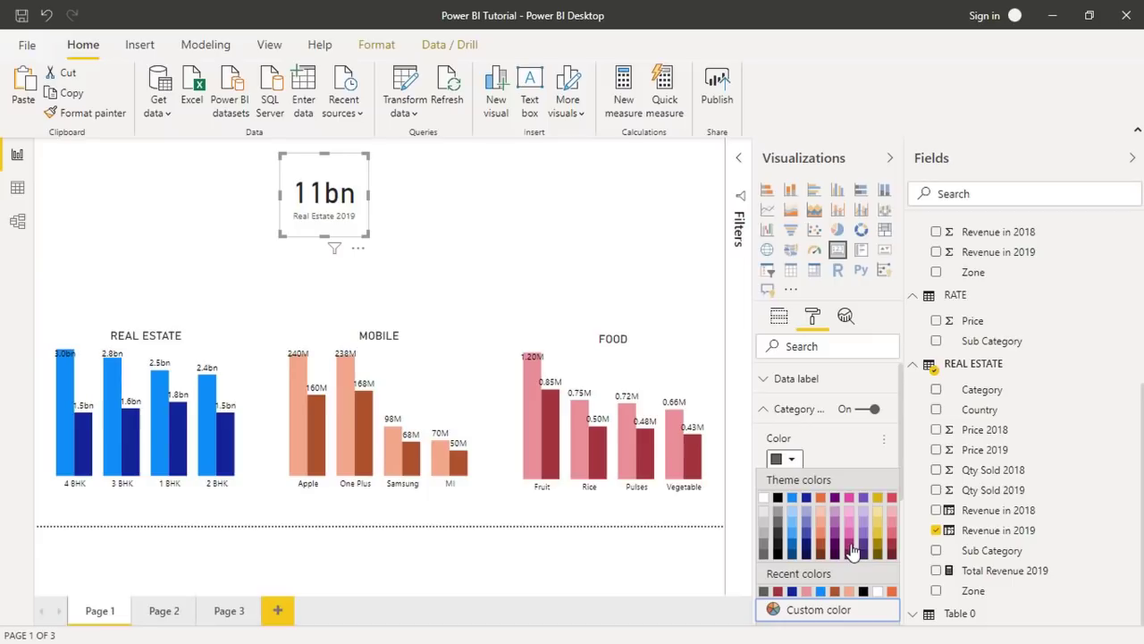
left_click(890, 541)
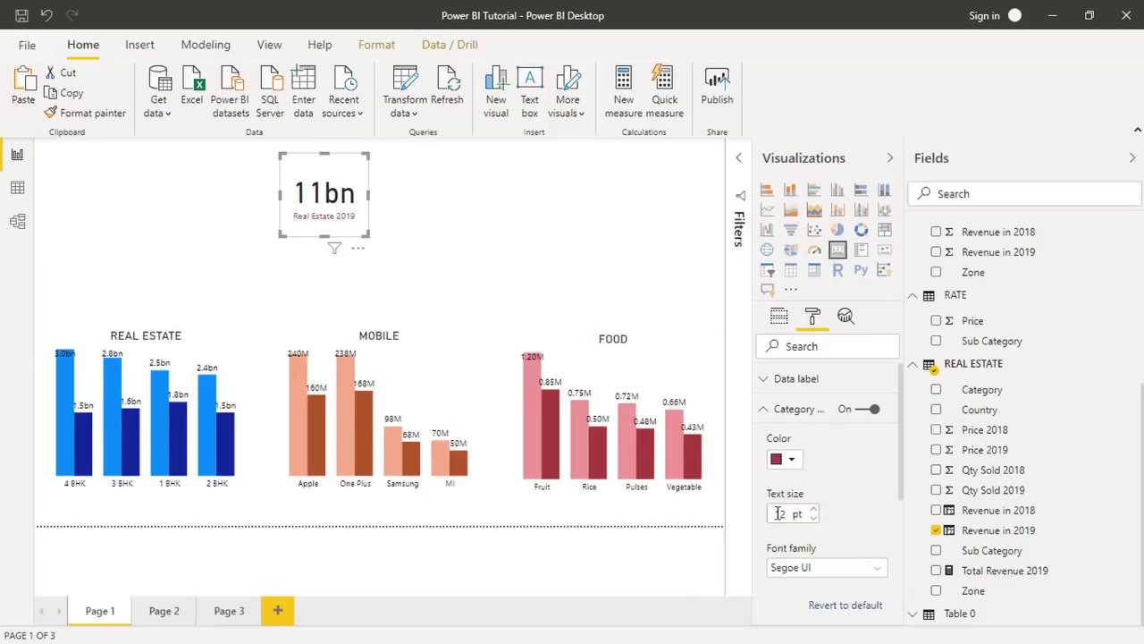
type("16")
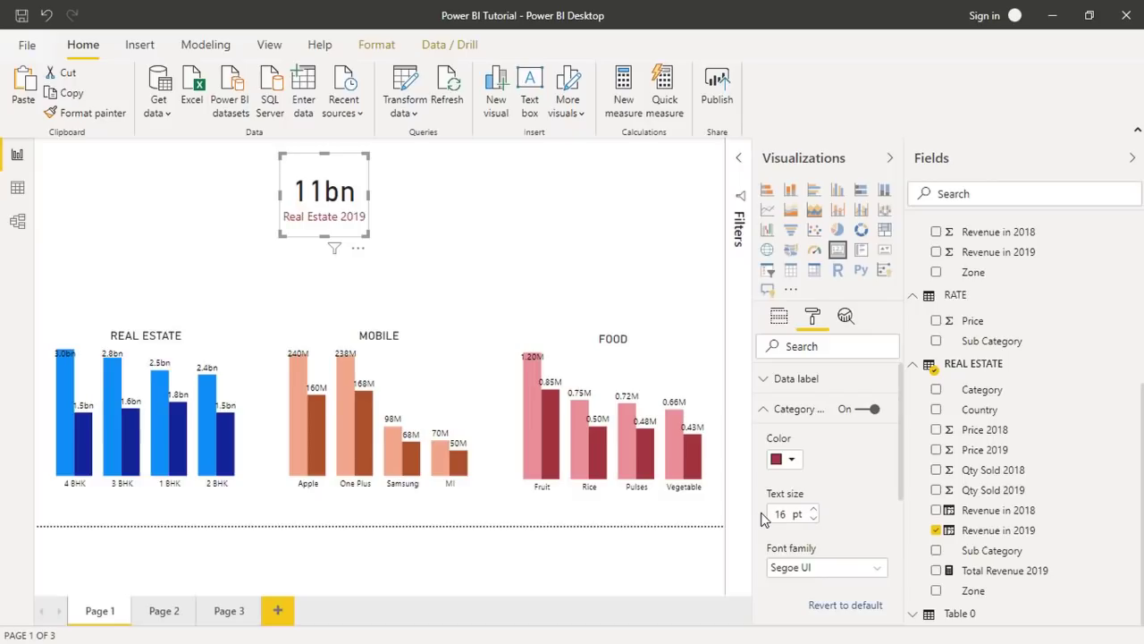
left_click_drag(374, 202, 378, 200)
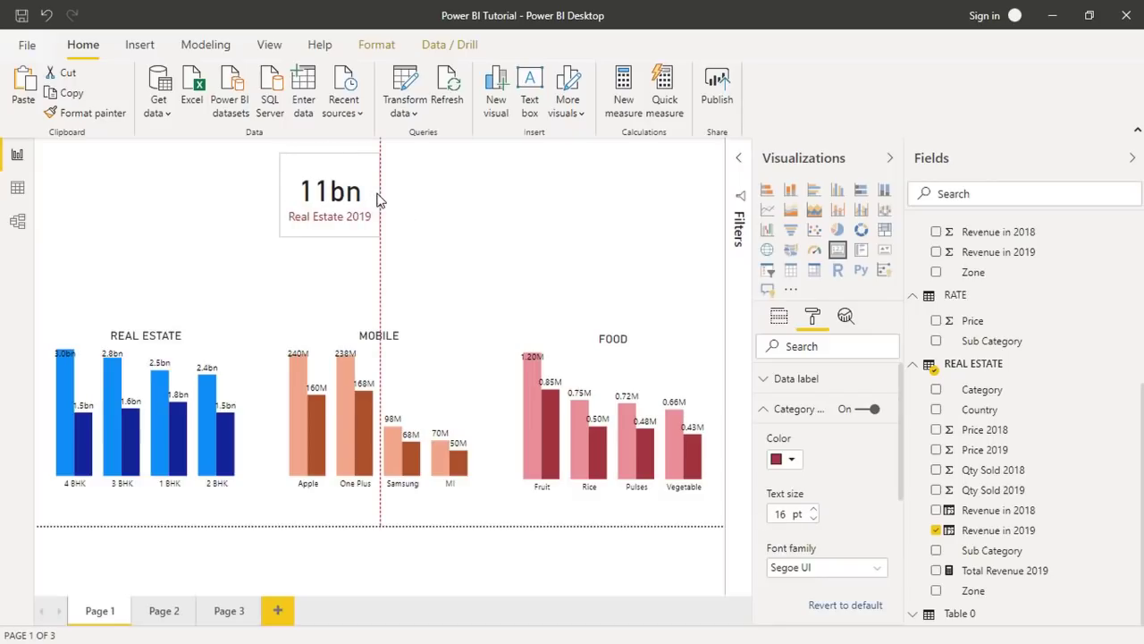
left_click(431, 289)
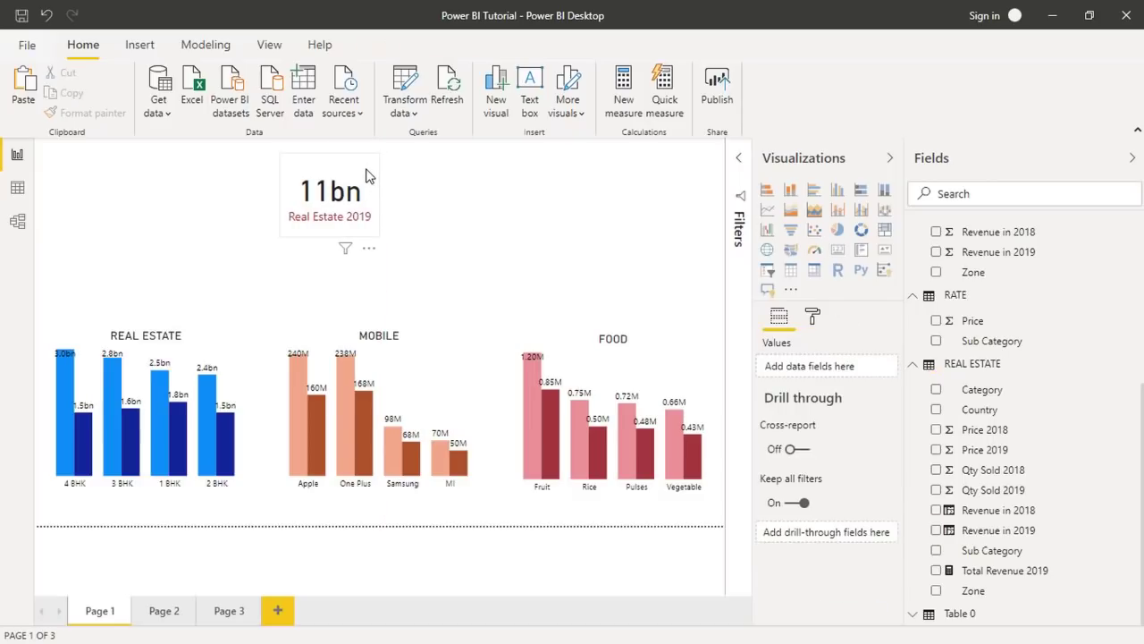
Duplicate the Real Estate 2019 card twice and line the three cards up across the top.
left_click(367, 176)
key("ctrl+c")
key("ctrl+v")
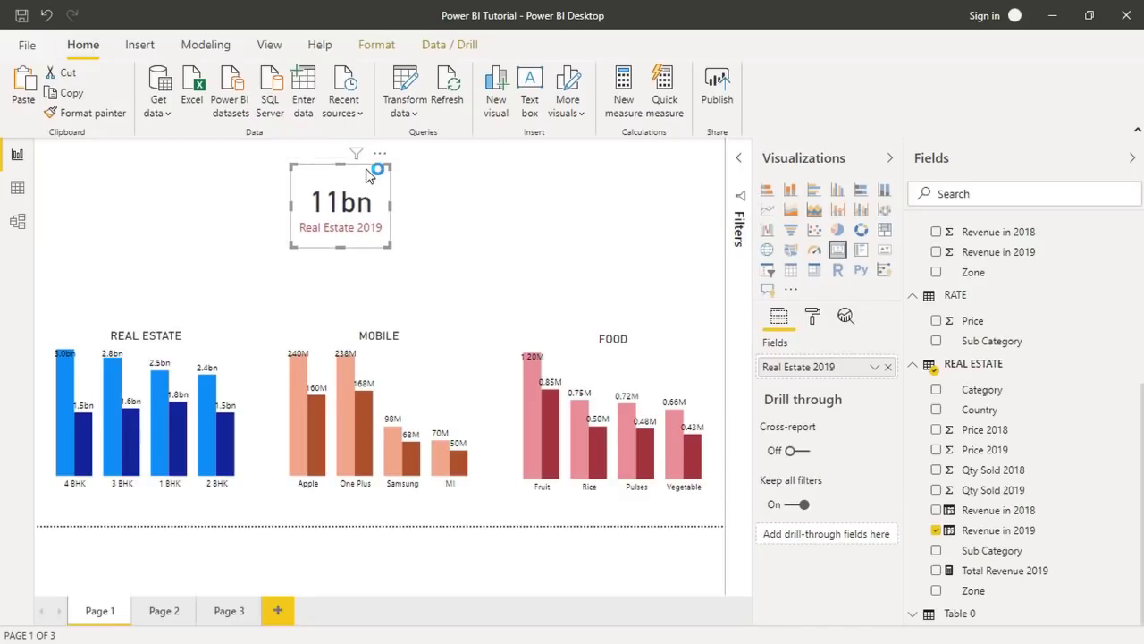
left_click_drag(376, 183, 661, 177)
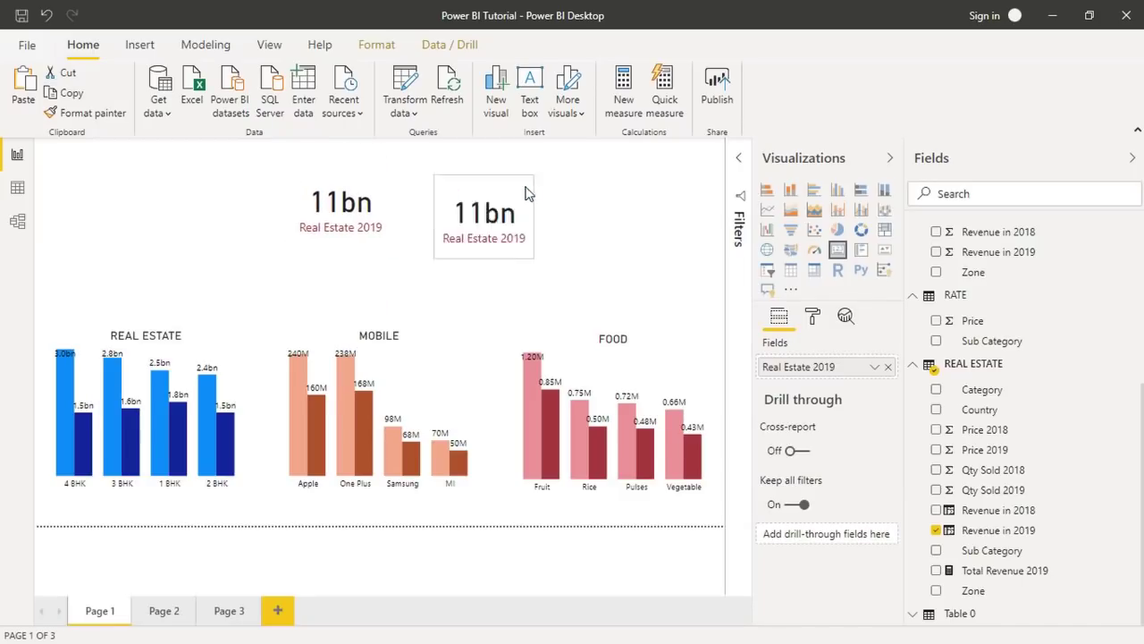
key("ctrl+v")
left_click_drag(380, 179, 534, 166)
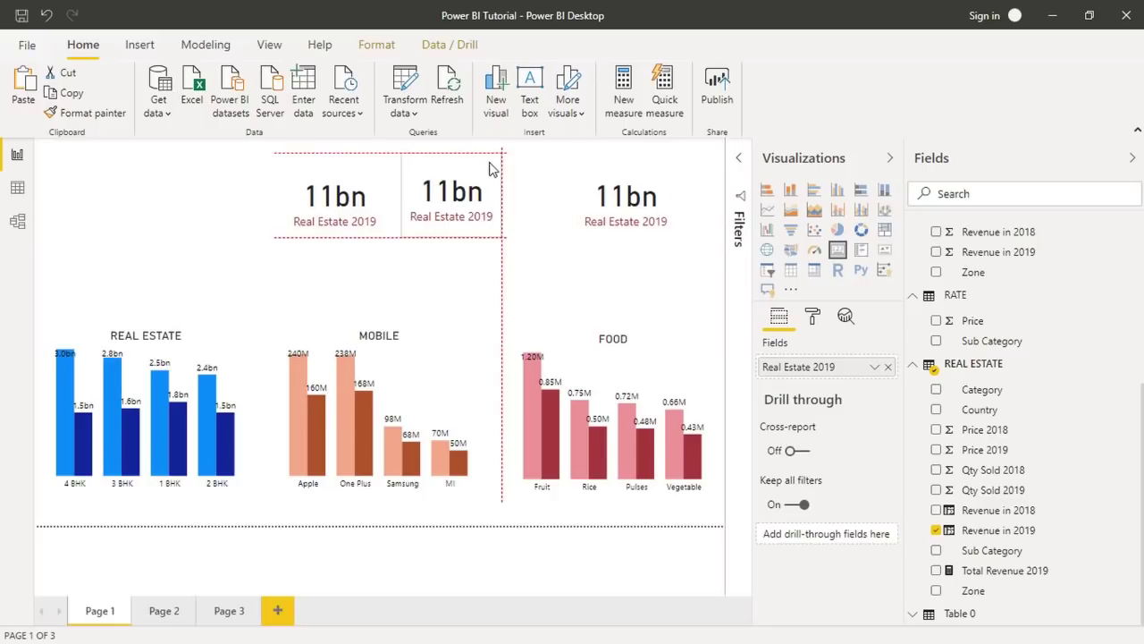
left_click_drag(436, 176, 436, 176)
Remove Revenue in 2019 from the middle card, leaving it empty.
left_click(382, 177)
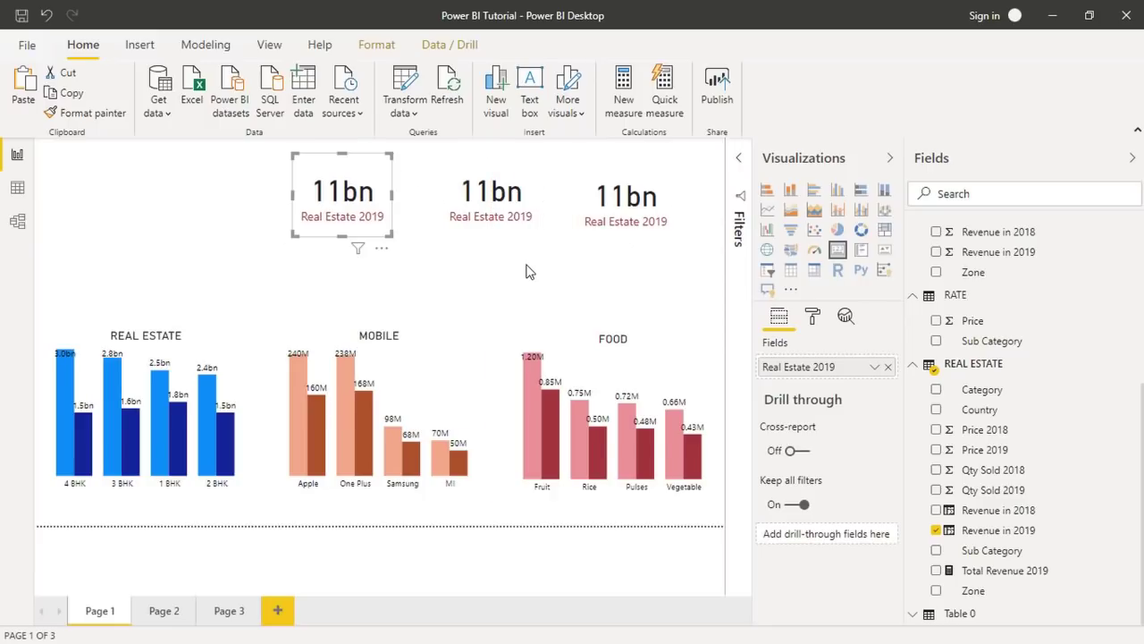
left_click(526, 270)
left_click(514, 173)
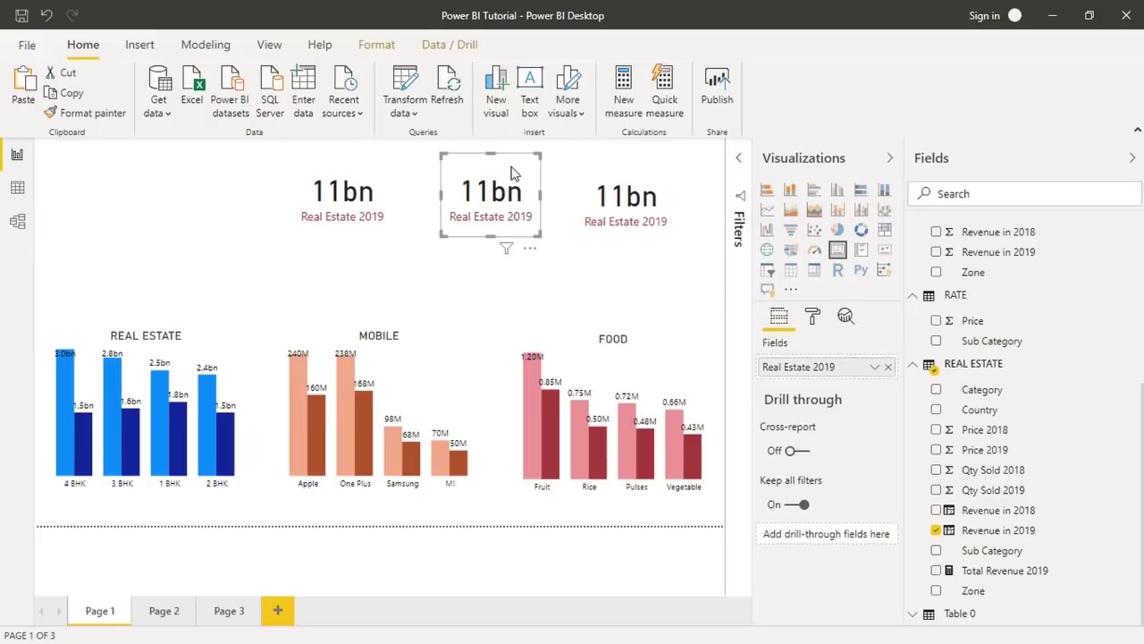
left_click(936, 532)
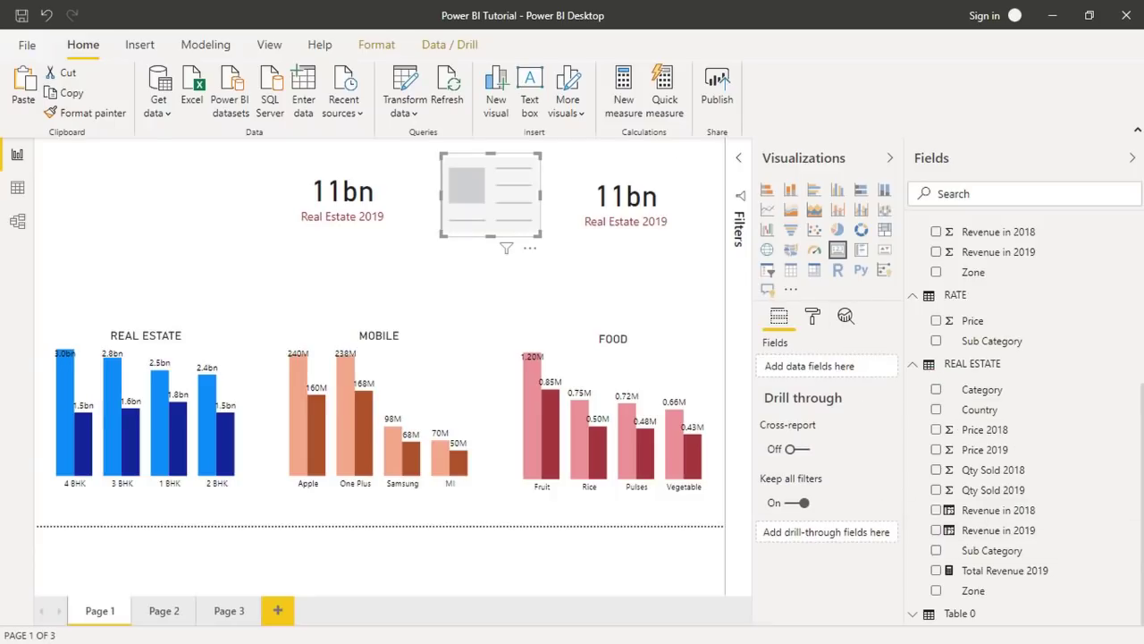
Show MOBILE Revenue in 2019 on the middle card and rename it Mobile 2019.
scroll(1025, 471, "up", 5)
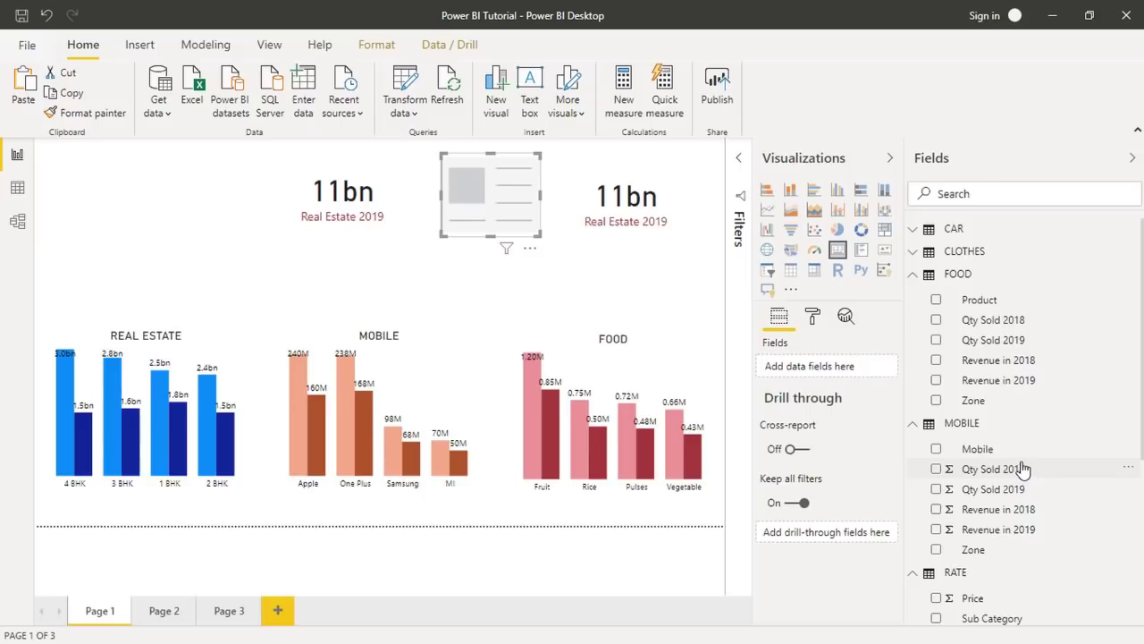
left_click(936, 529)
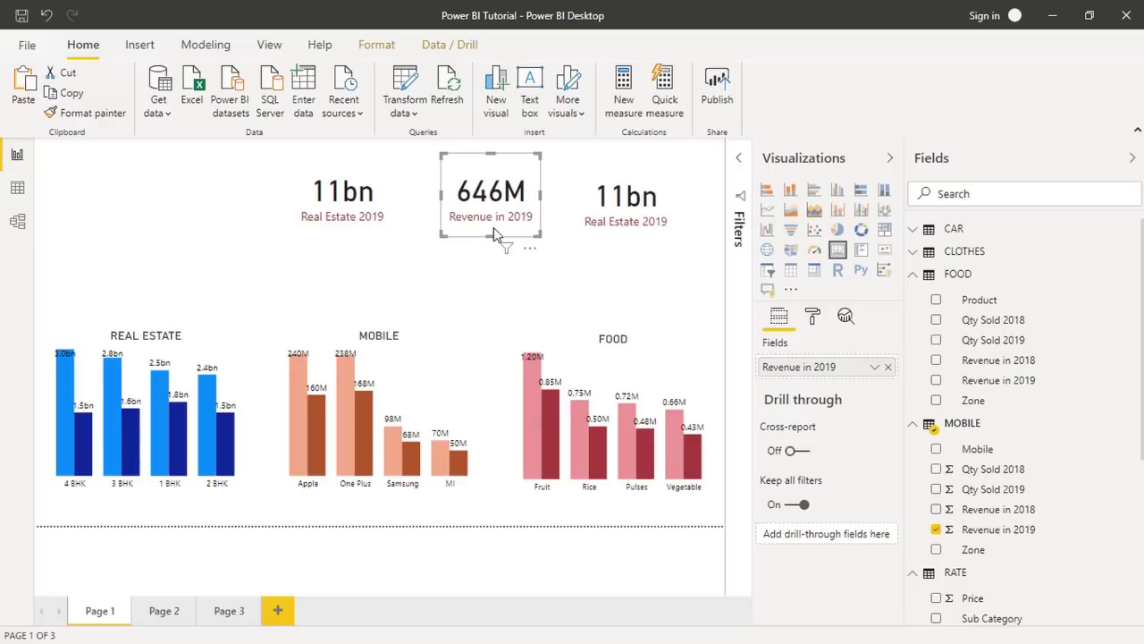
double_click(778, 368)
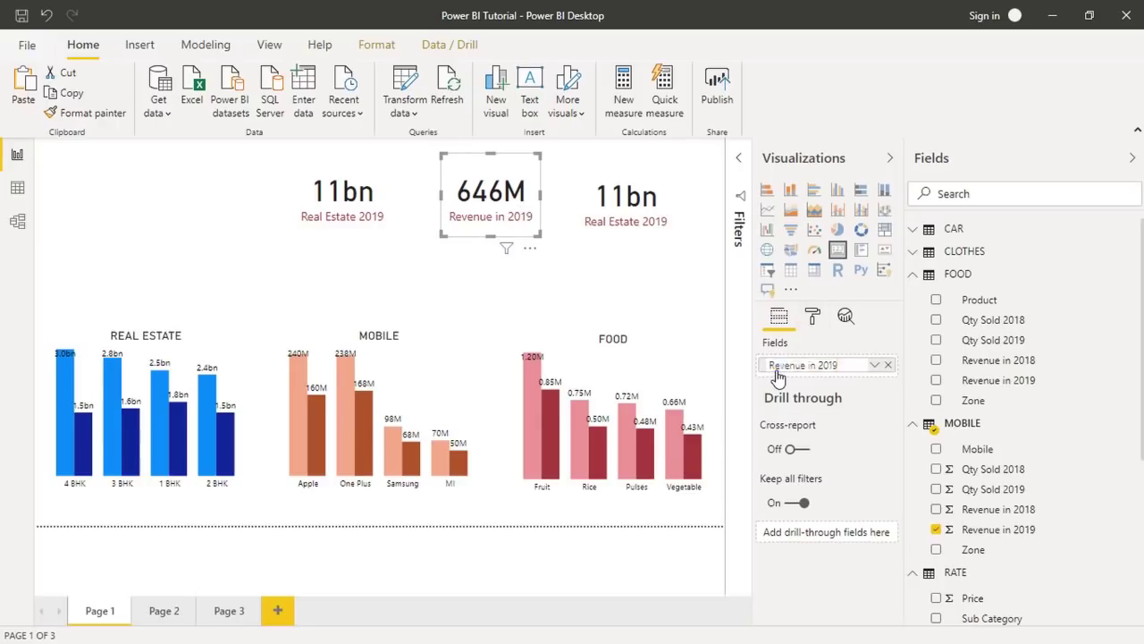
key("BackSpace")
key("BackSpace")
key("BackSpace")
type("Mobile")
key("Return")
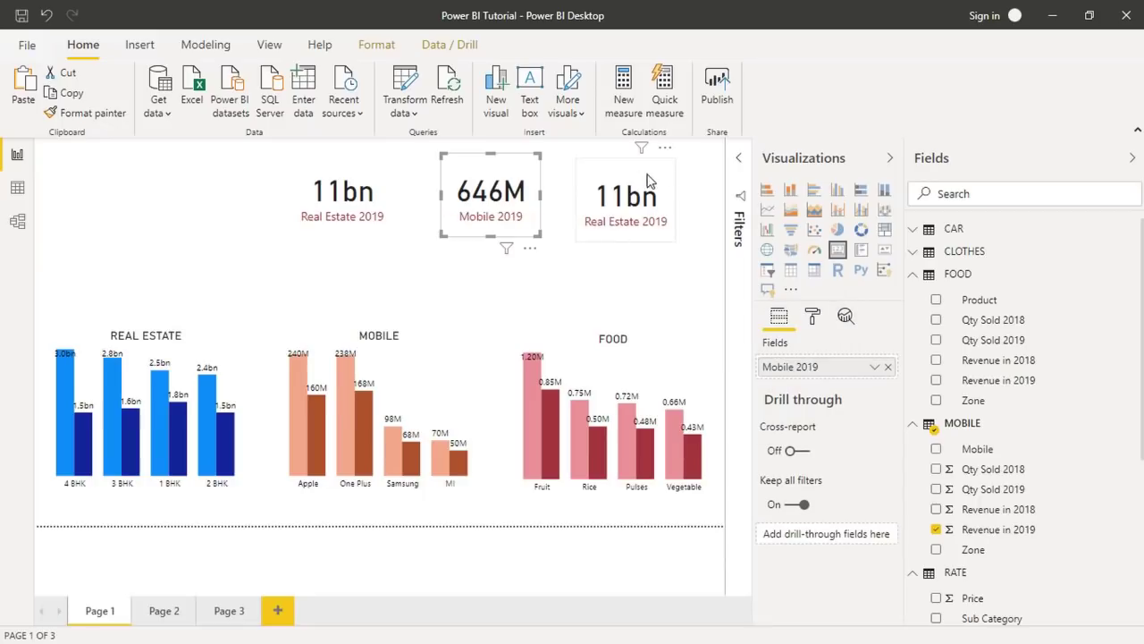
Replace the right card's field with summed FOOD Revenue in 2019, renamed Food 2019.
left_click(672, 173)
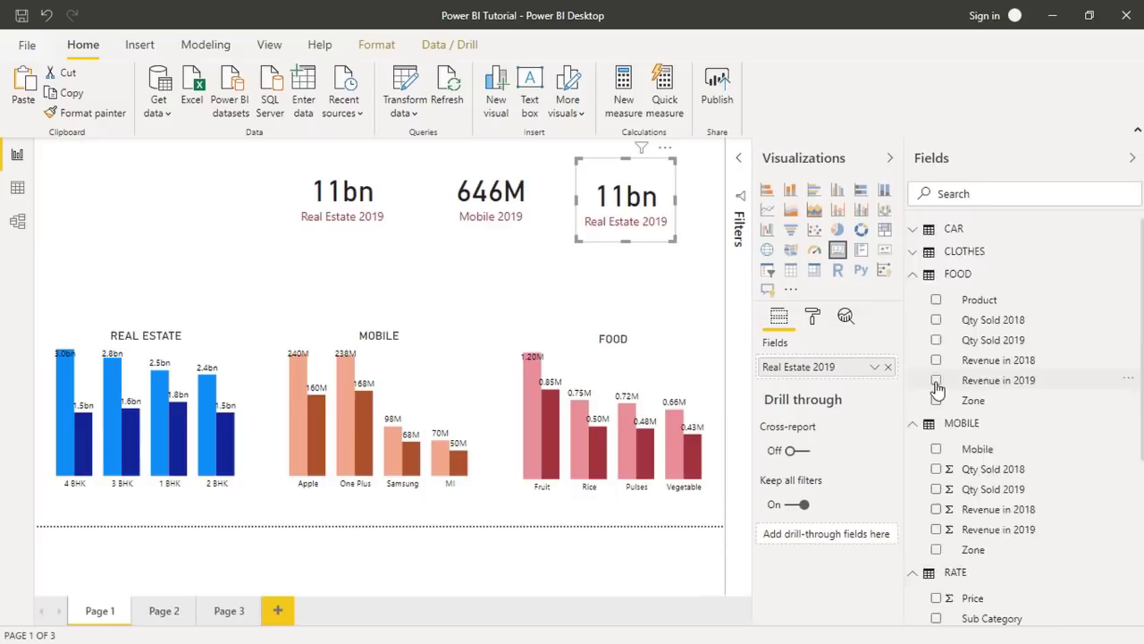
scroll(935, 385, "down", 3)
left_click(935, 578)
scroll(935, 577, "up", 2)
scroll(1090, 403, "up", 1)
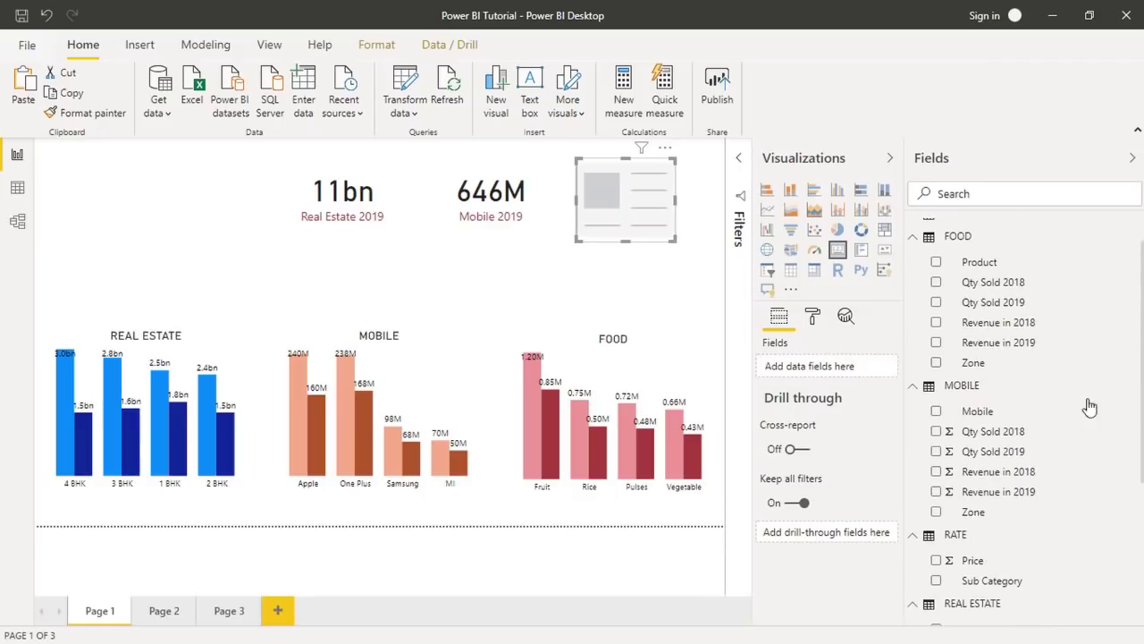
left_click(936, 345)
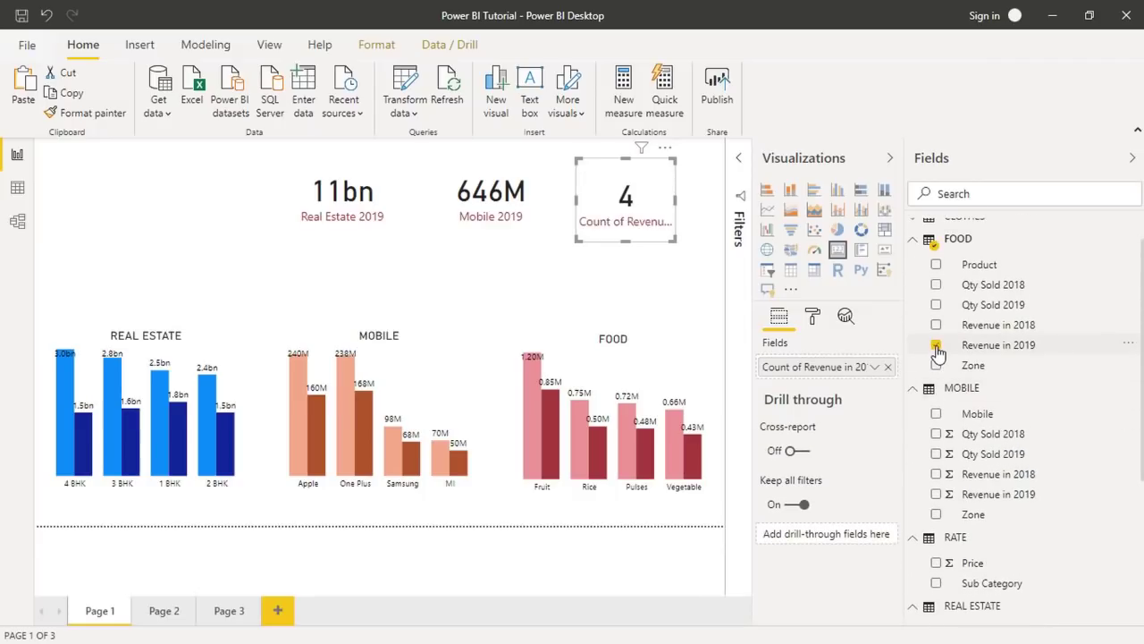
left_click(874, 367)
left_click(816, 329)
left_click(812, 317)
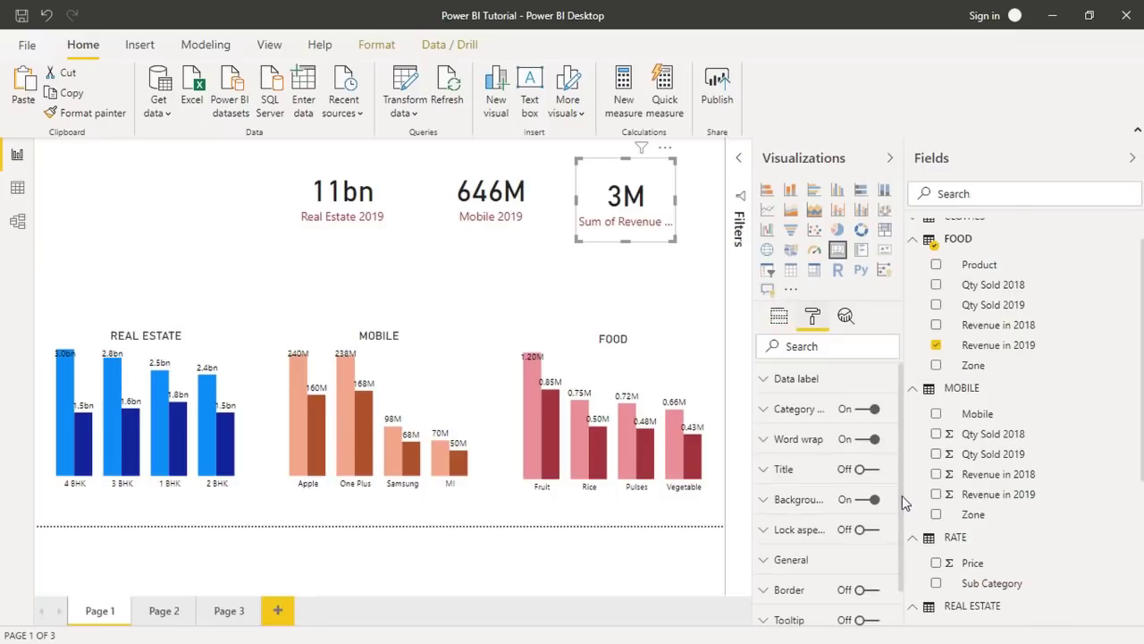
left_click(778, 316)
double_click(814, 365)
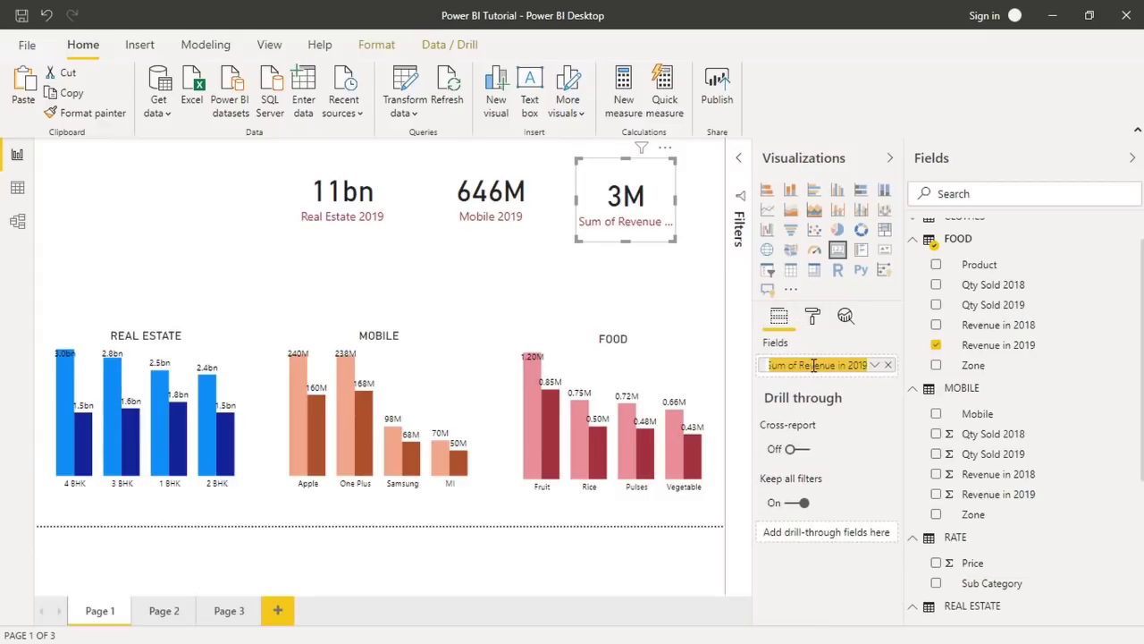
type("Food ")
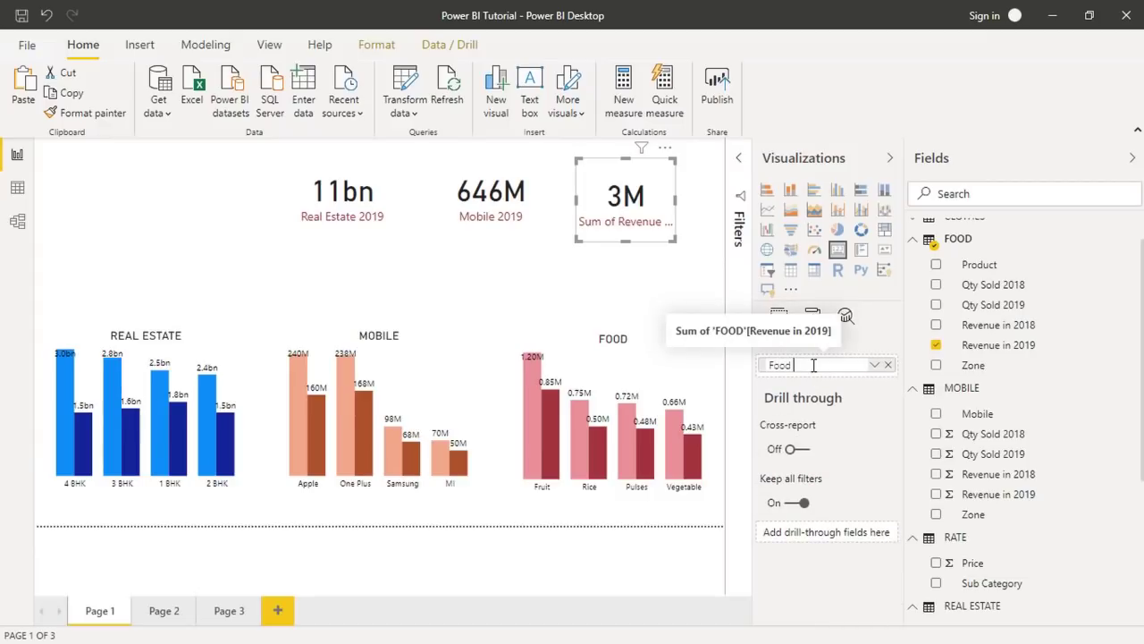
type("2019")
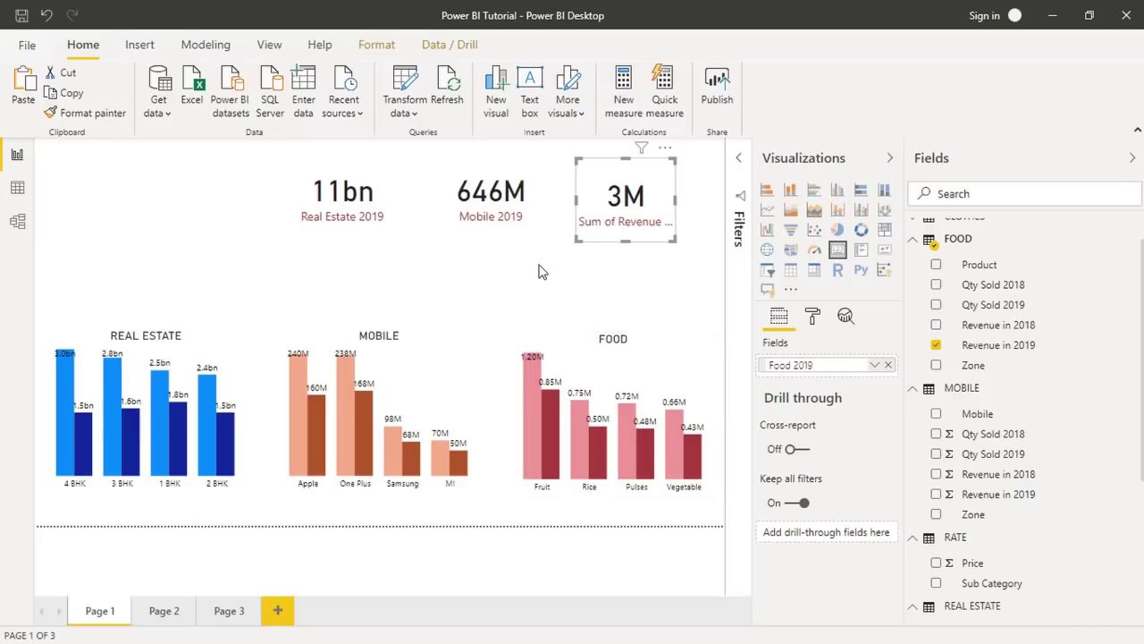
left_click(539, 266)
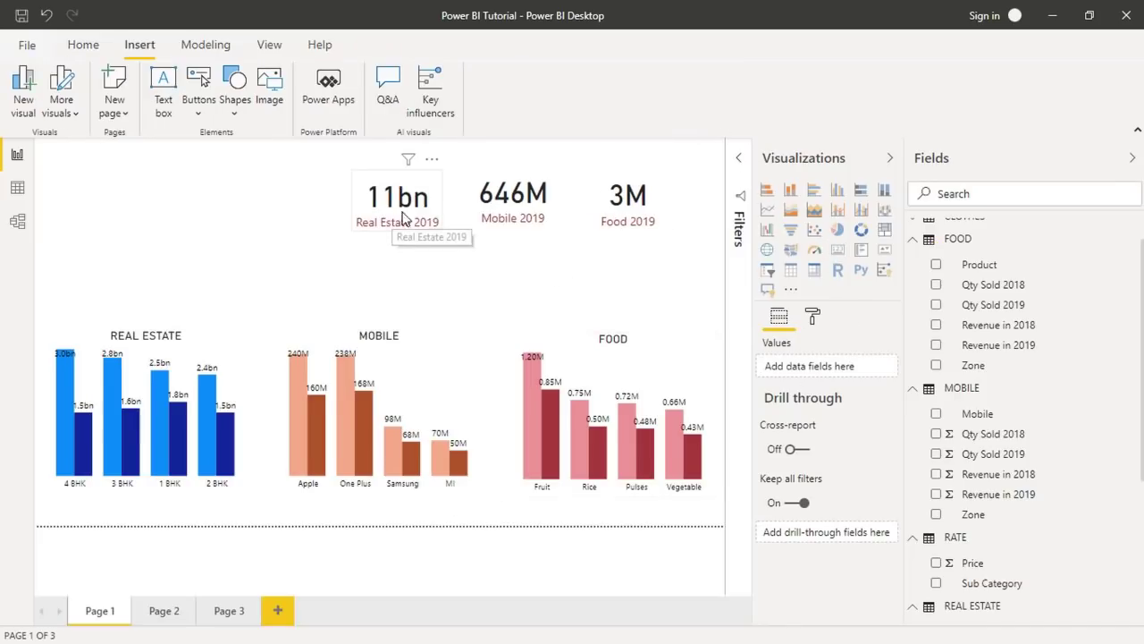
Cut the three revenue cards and insert a wide, short rectangle banner above the charts.
left_click(396, 230)
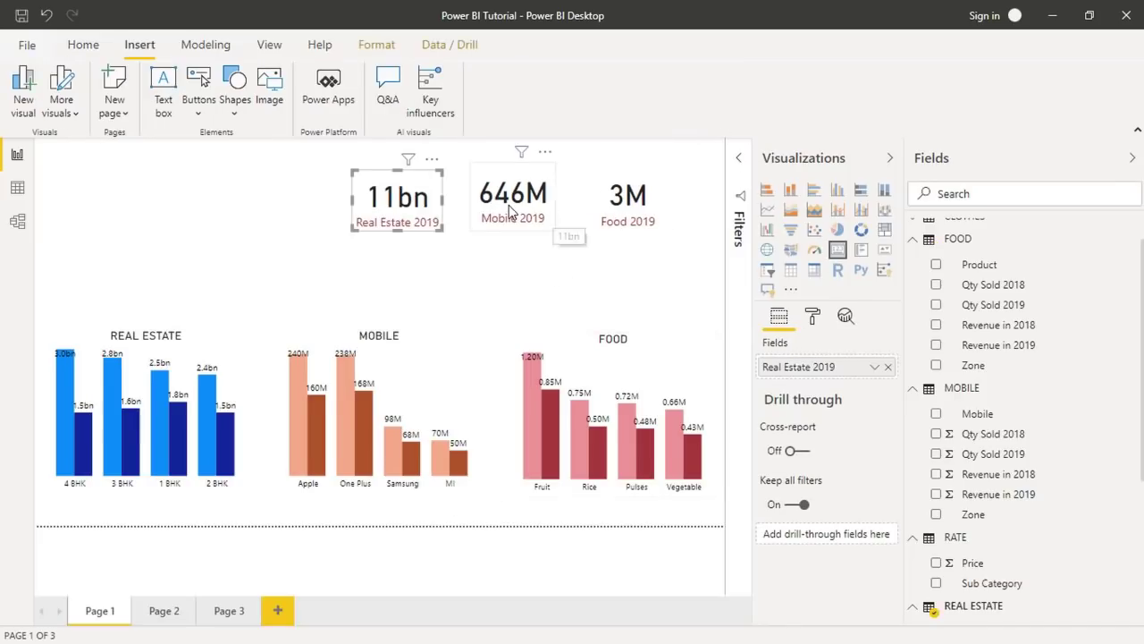
left_click(626, 223, "ctrl")
left_click(541, 212, "ctrl")
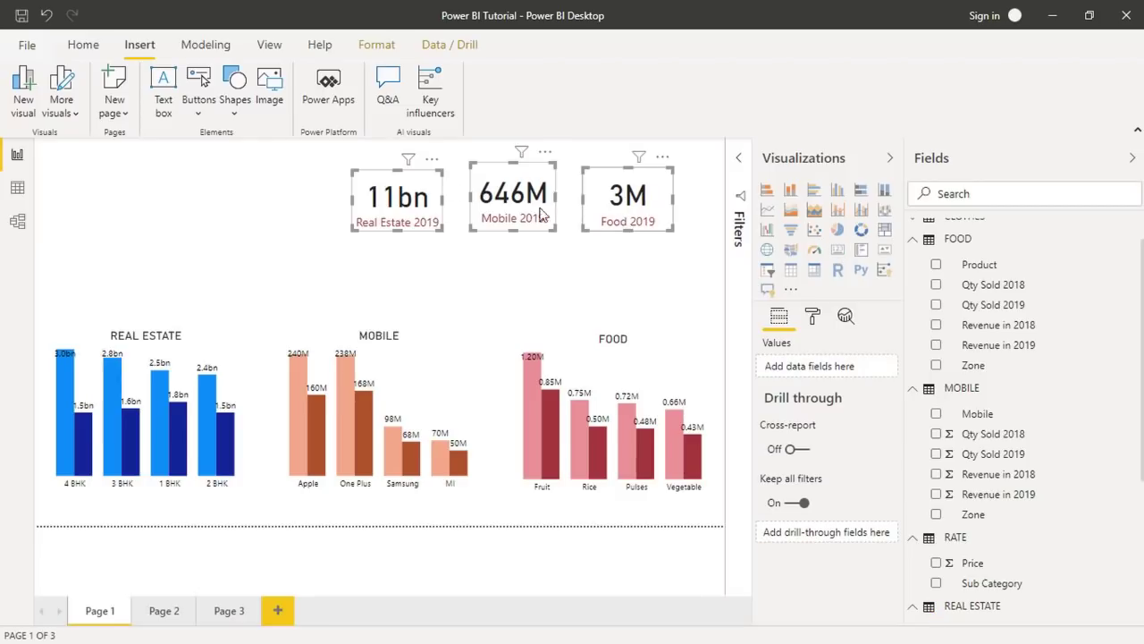
key("Delete")
left_click(235, 89)
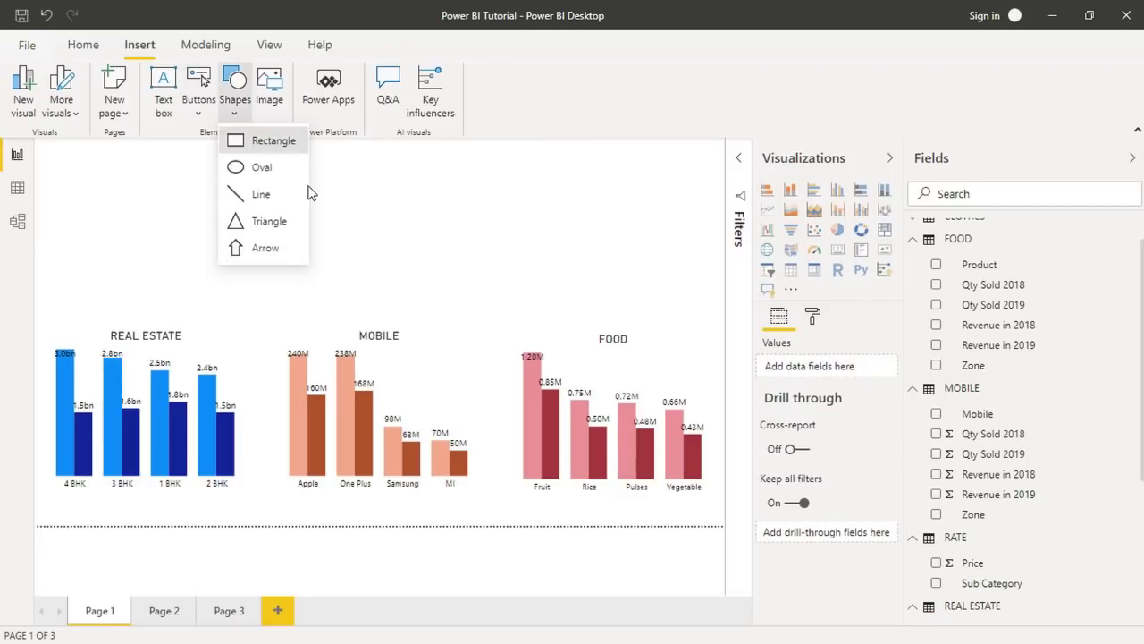
key("Return")
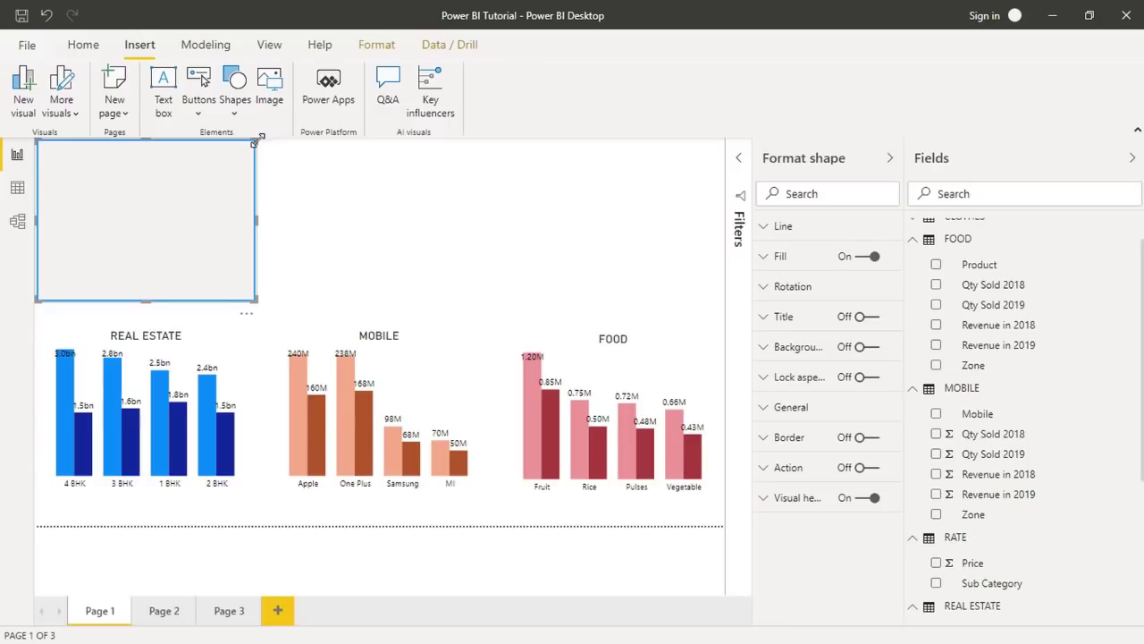
left_click_drag(256, 140, 479, 213)
mouse_move(393, 268)
left_mouse_down()
mouse_move(541, 232)
mouse_move(532, 239)
left_mouse_up()
Paste the 11bn, 646M and 3M cards onto the banner and space them evenly.
left_click(517, 236)
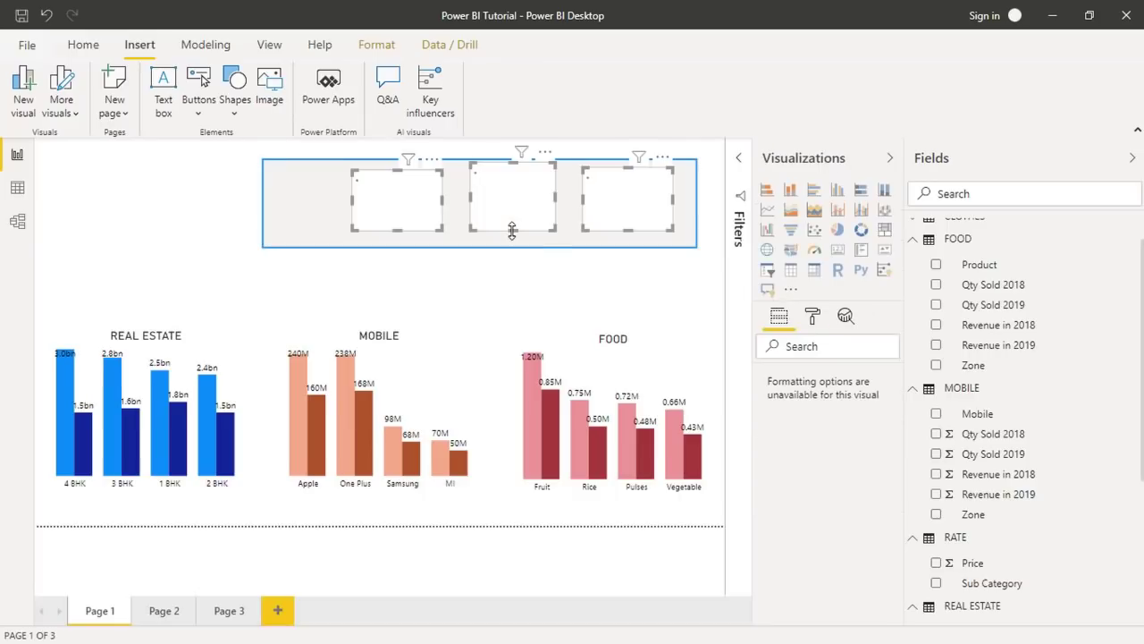
left_click_drag(391, 223, 336, 223)
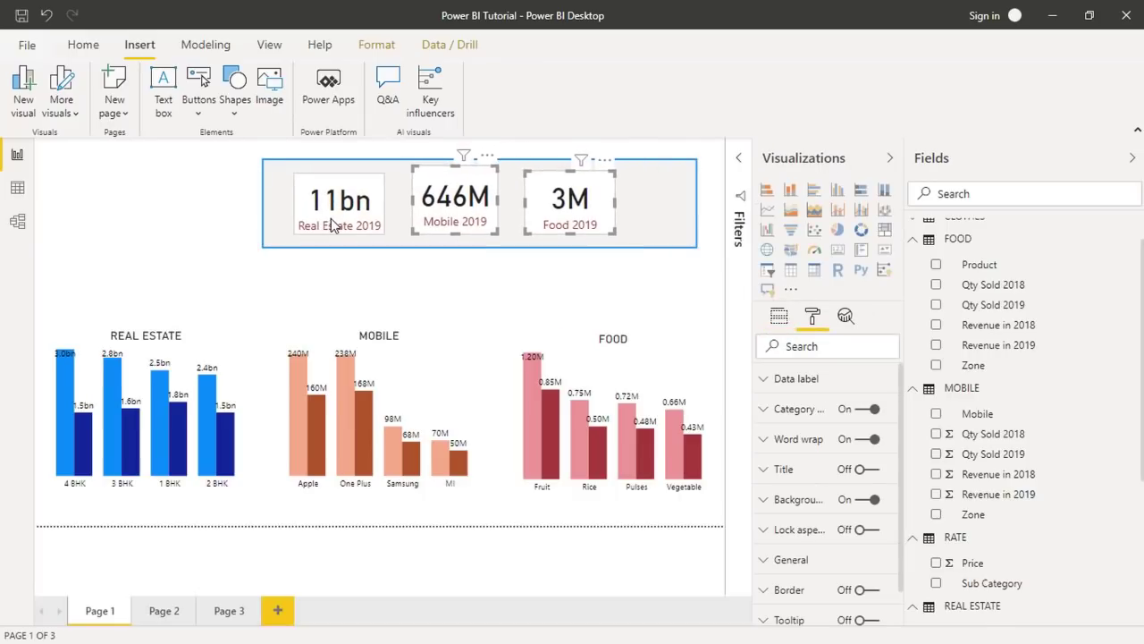
left_click(333, 224)
left_click(437, 185)
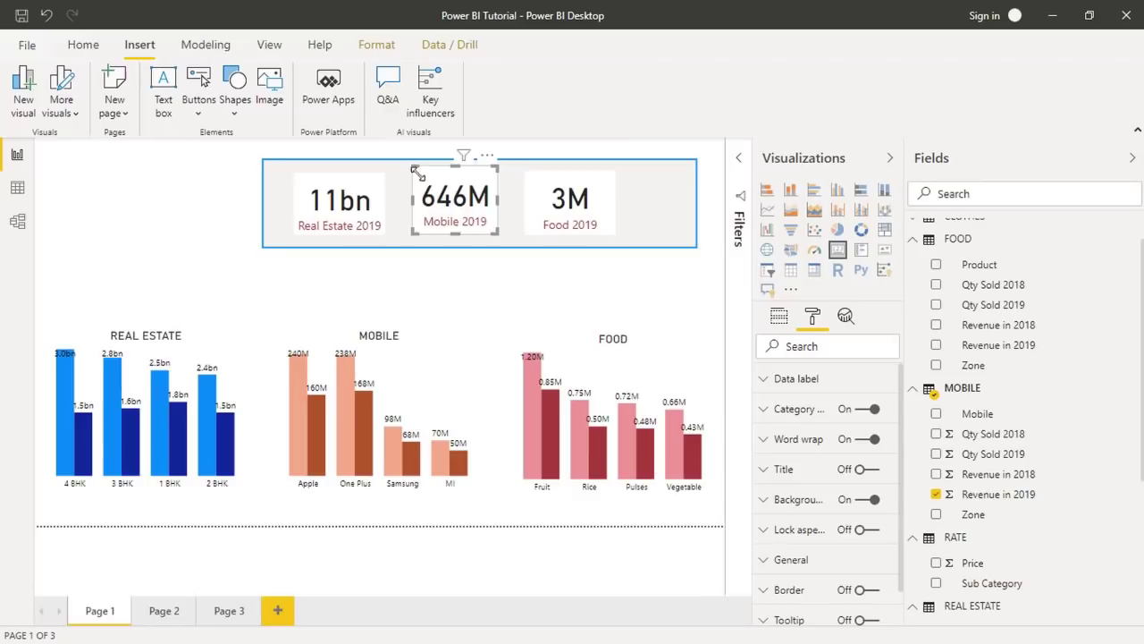
left_click(547, 197)
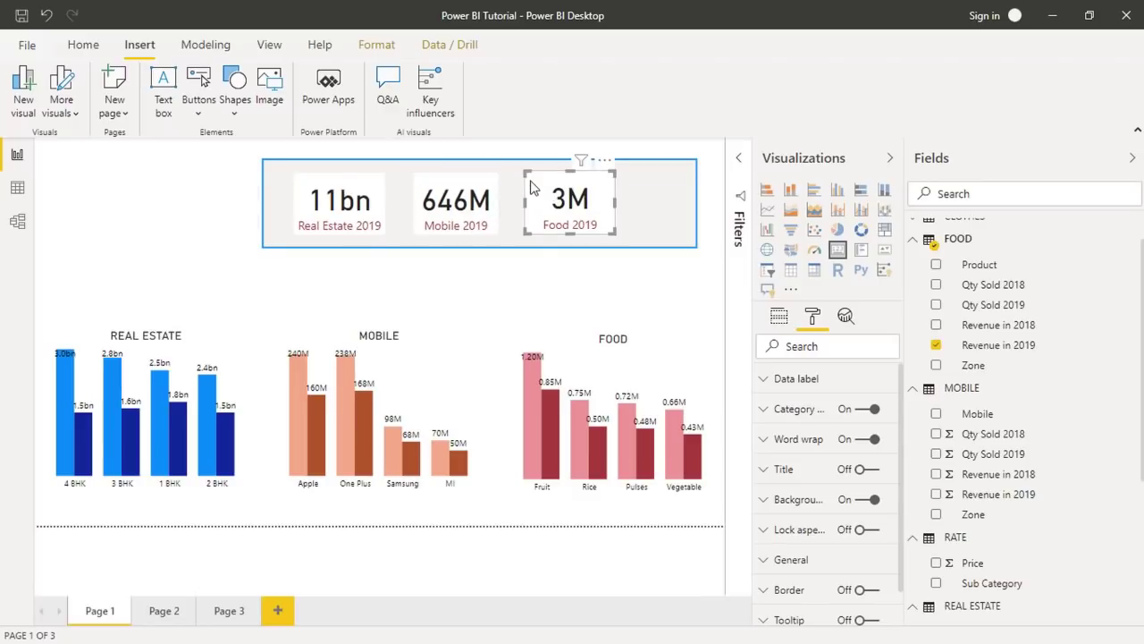
left_click_drag(554, 204, 596, 204)
left_click(524, 196)
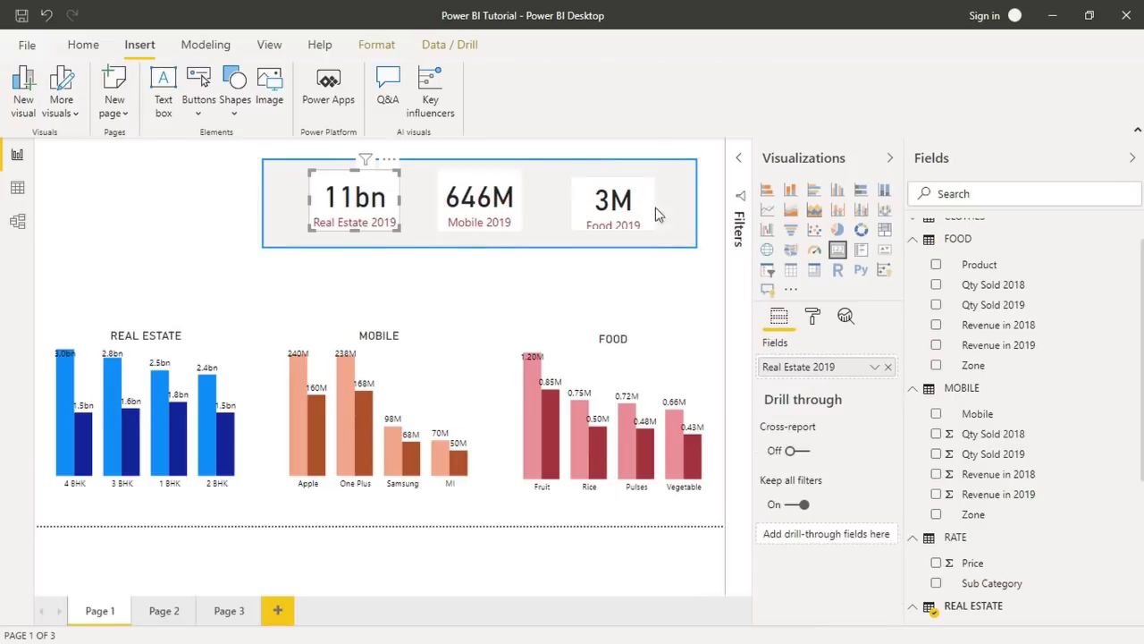
Give the banner rectangle a salmon fill colour from the theme colours.
left_click(688, 228)
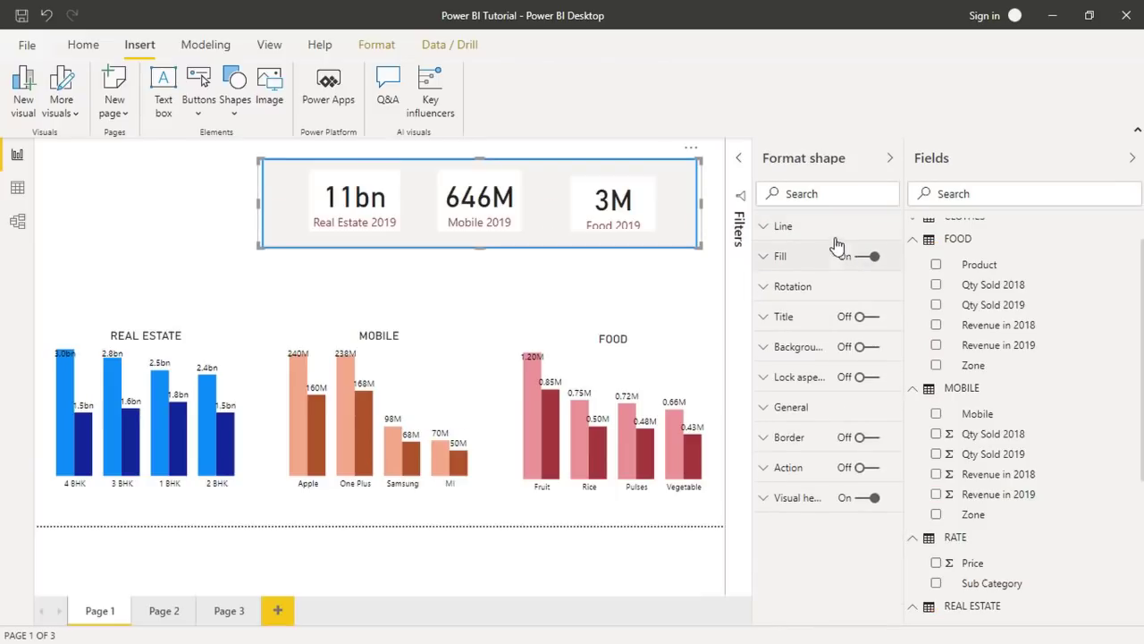
left_click(796, 259)
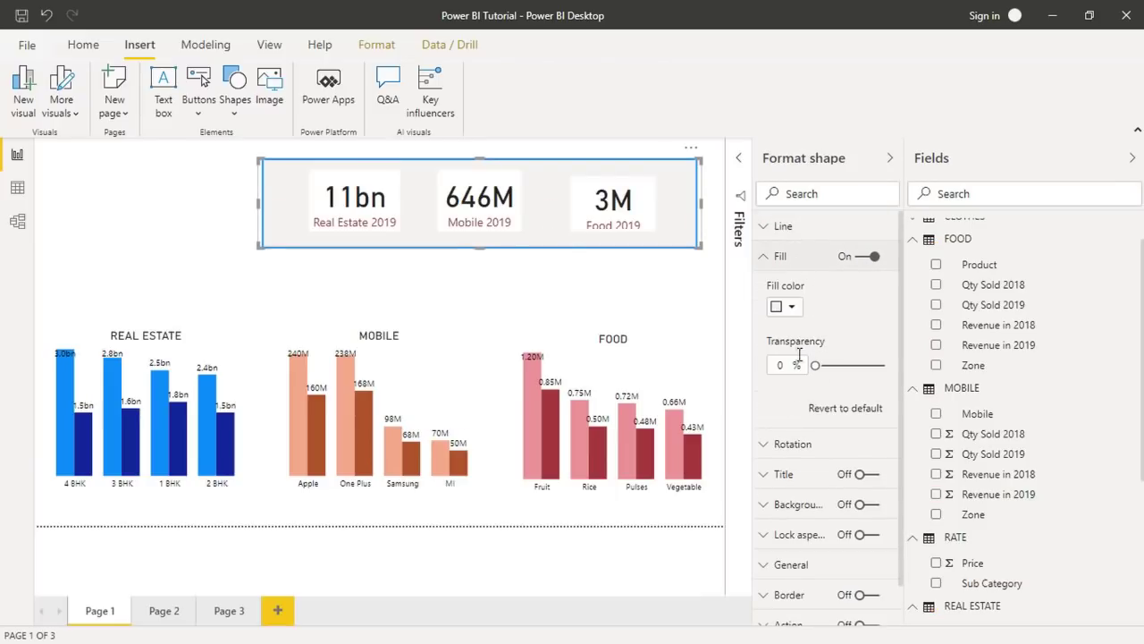
left_click(792, 306)
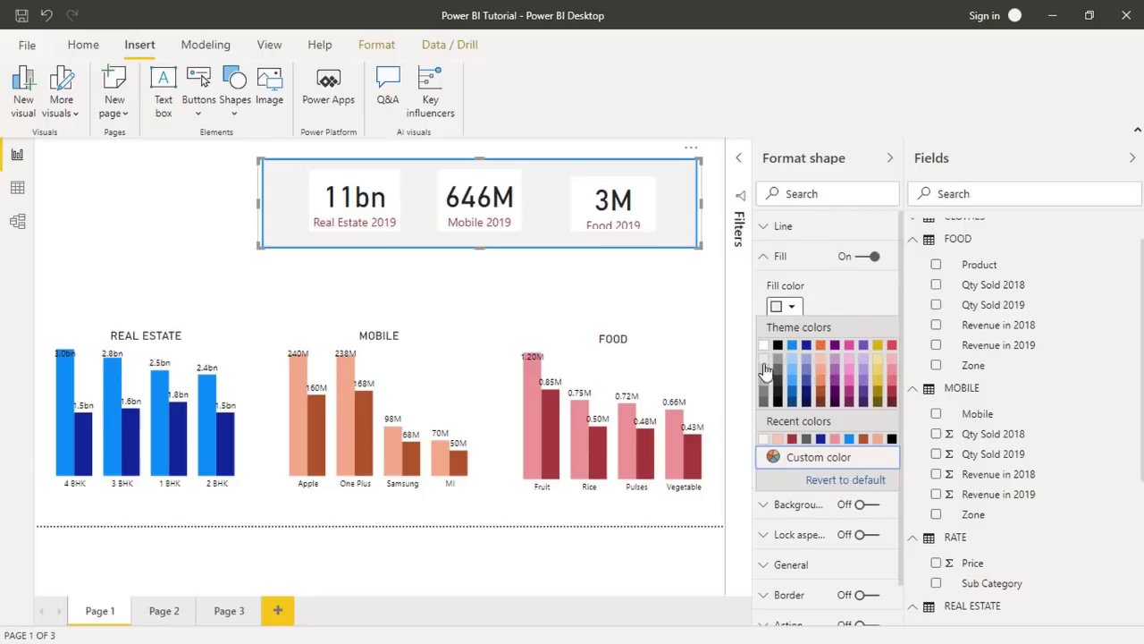
left_click(819, 374)
left_click(207, 278)
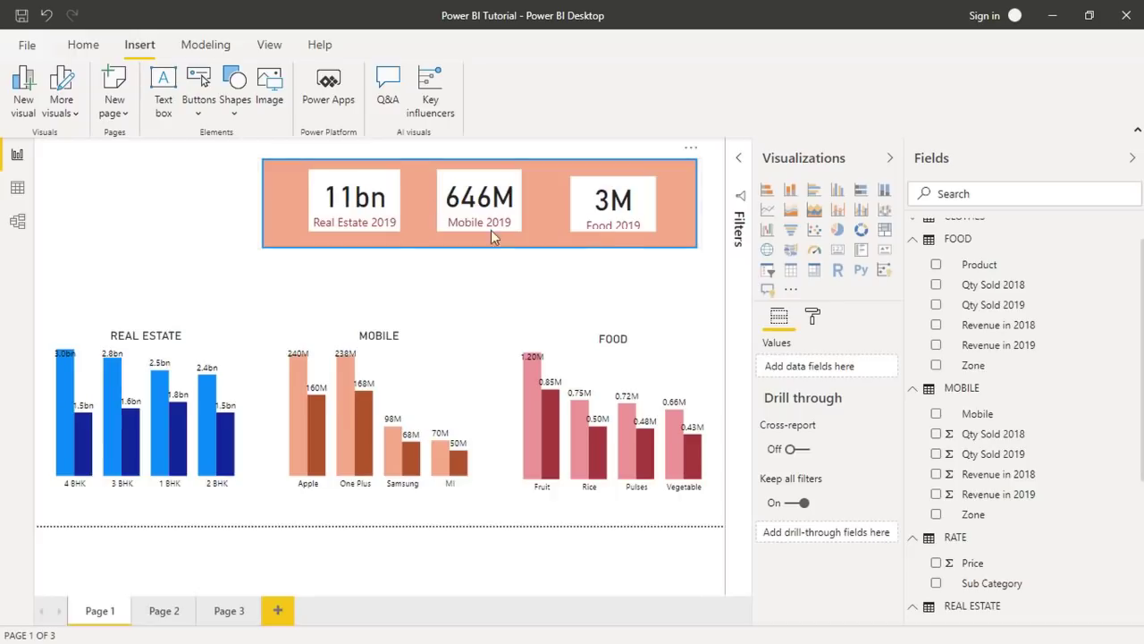
left_click(605, 229)
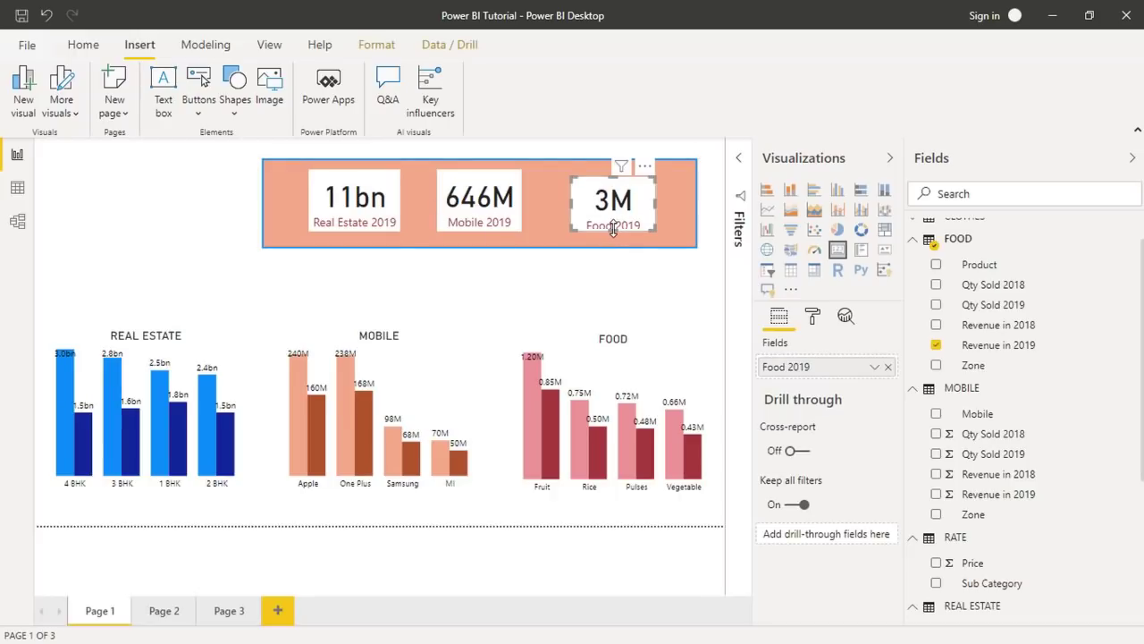
left_click(183, 165)
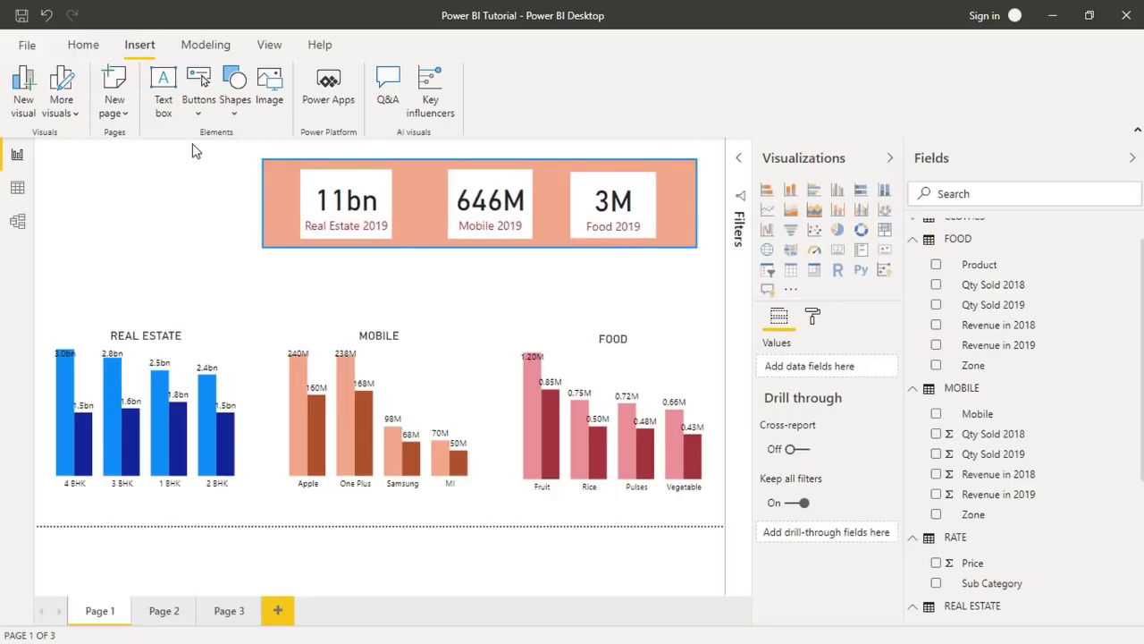
Insert the Main.jpg portrait from the Images folder and enlarge its frame downward.
left_click(264, 101)
scroll(161, 331, "down", 3)
left_click(158, 337)
double_click(477, 373)
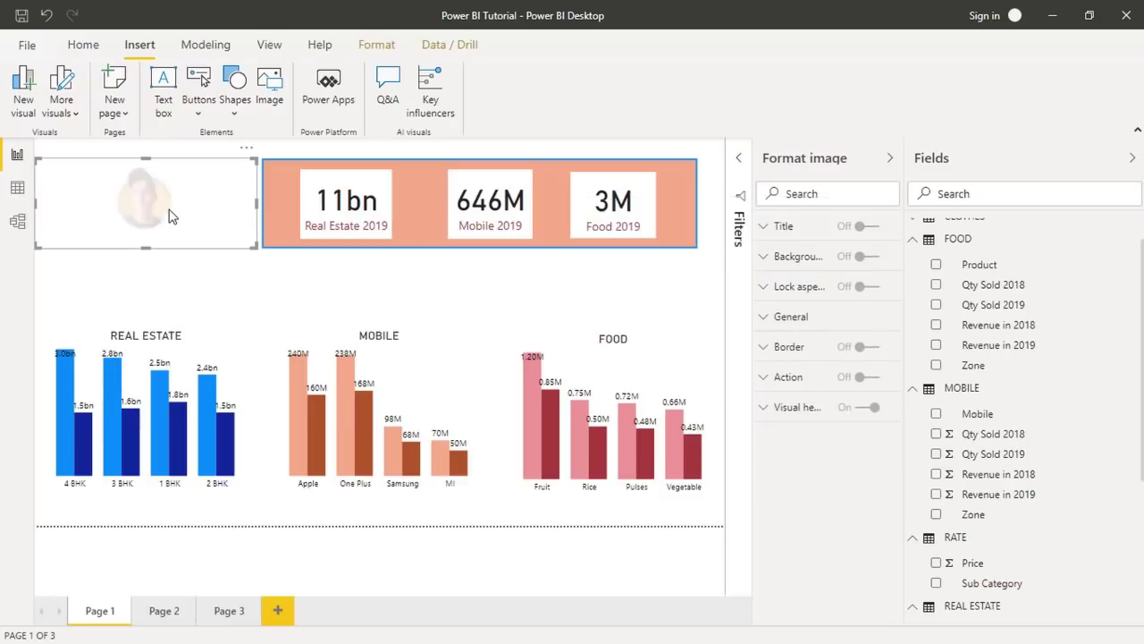
left_click_drag(256, 247, 253, 302)
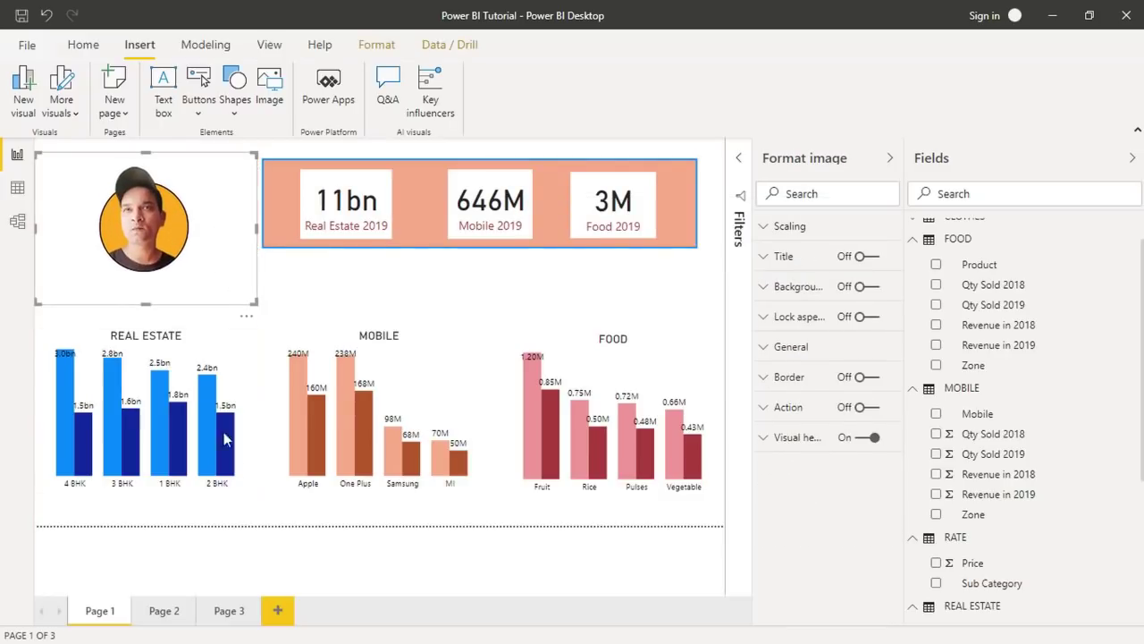
Collapse the Filters and Visualizations panes to widen the report page.
left_click(718, 163)
left_click(740, 161)
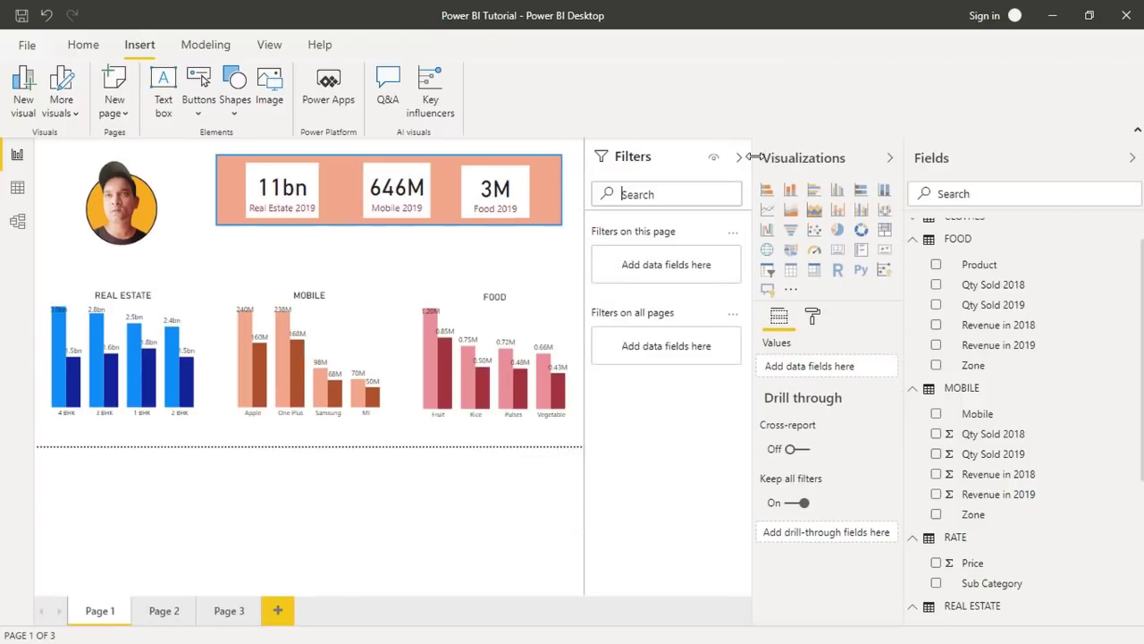
left_click(741, 159)
left_click(891, 159)
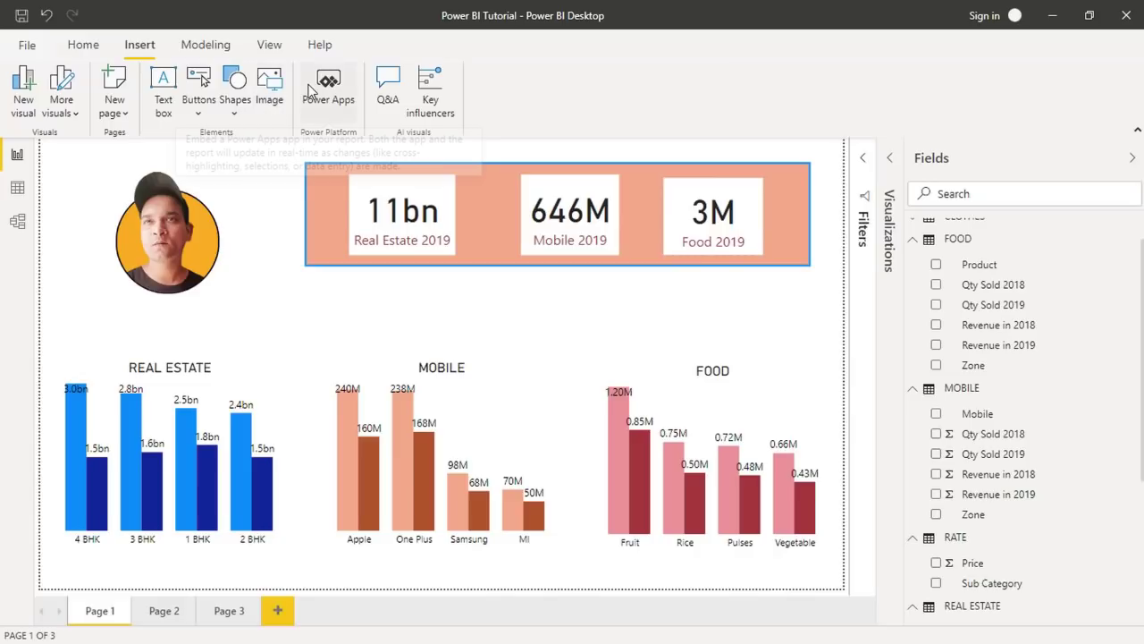
Save the report to the Desktop as 'Power BI Course Video' in .pbix format.
left_click(29, 44)
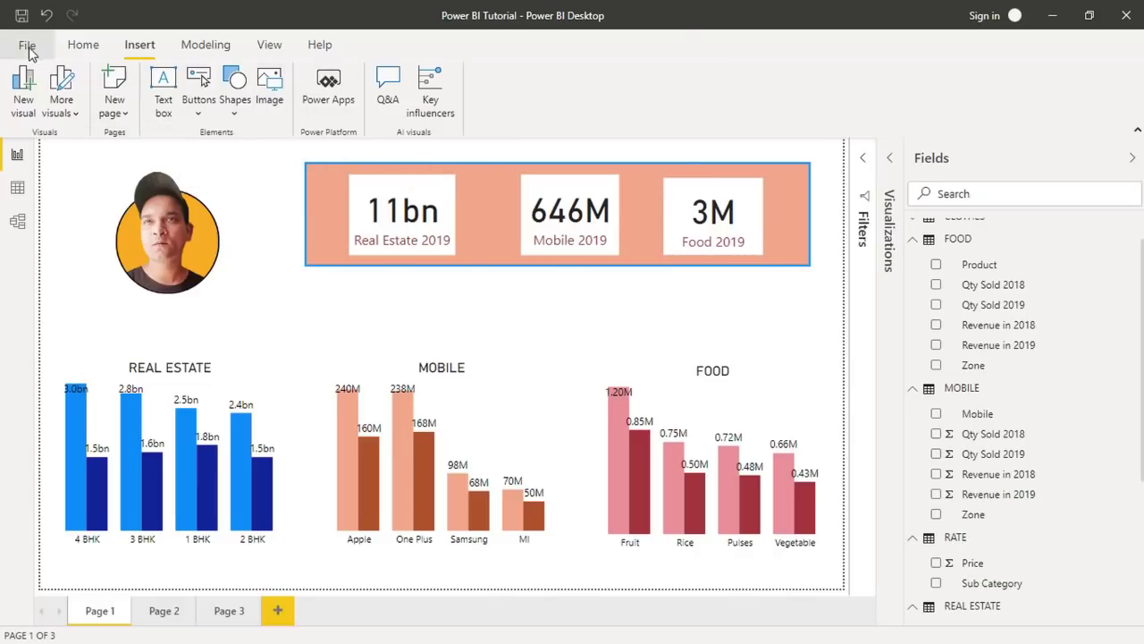
left_click(39, 154)
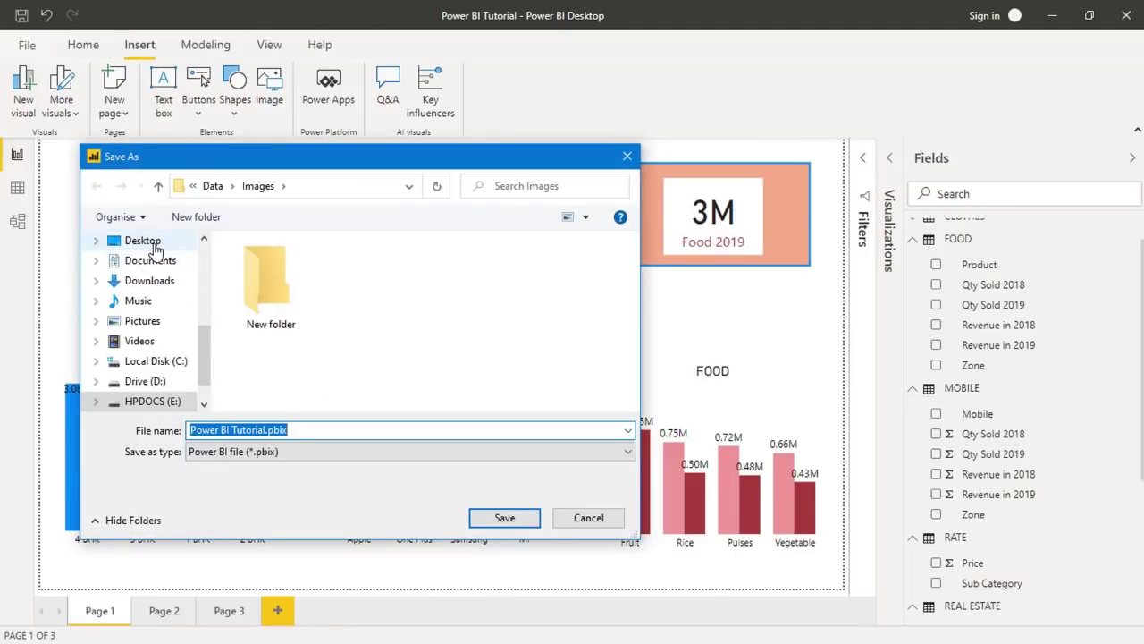
left_click(152, 243)
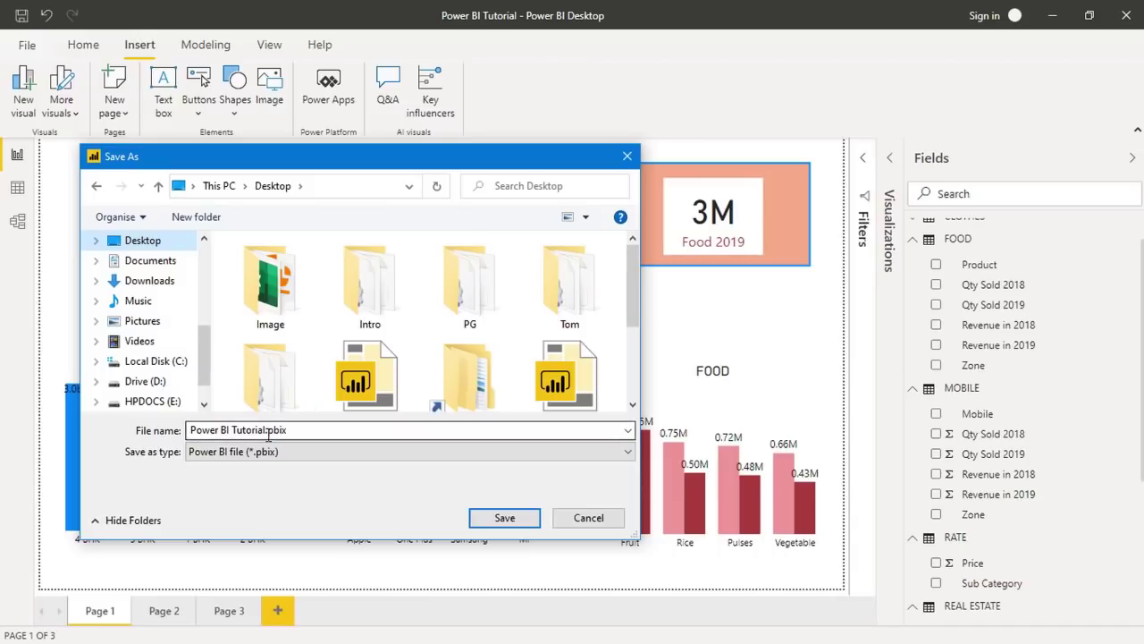
type("Power")
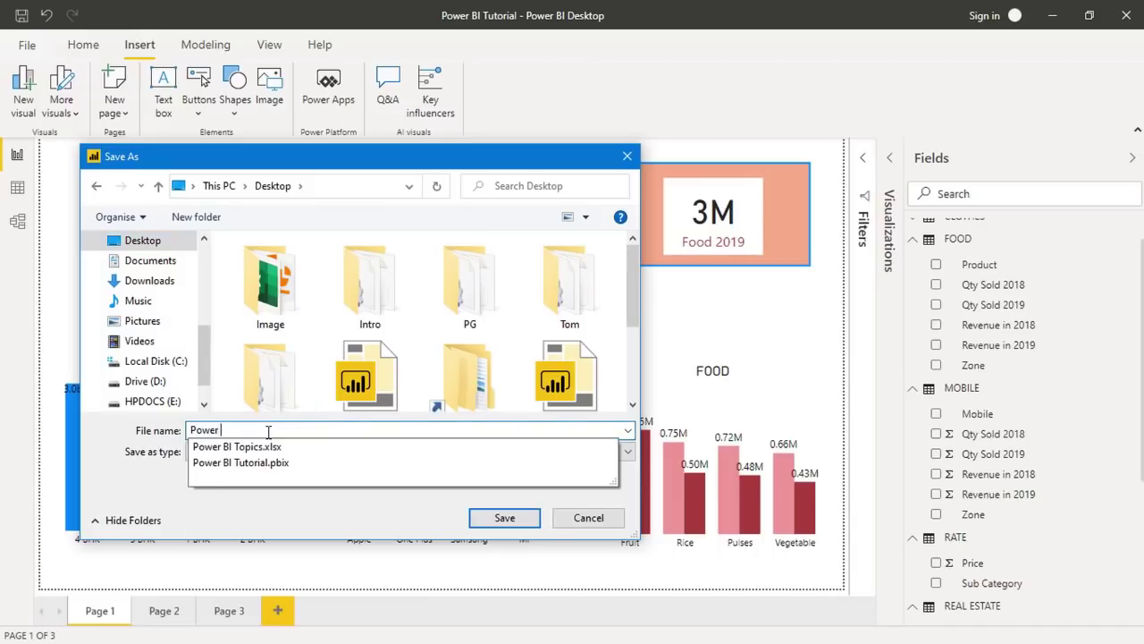
type(" Course Video")
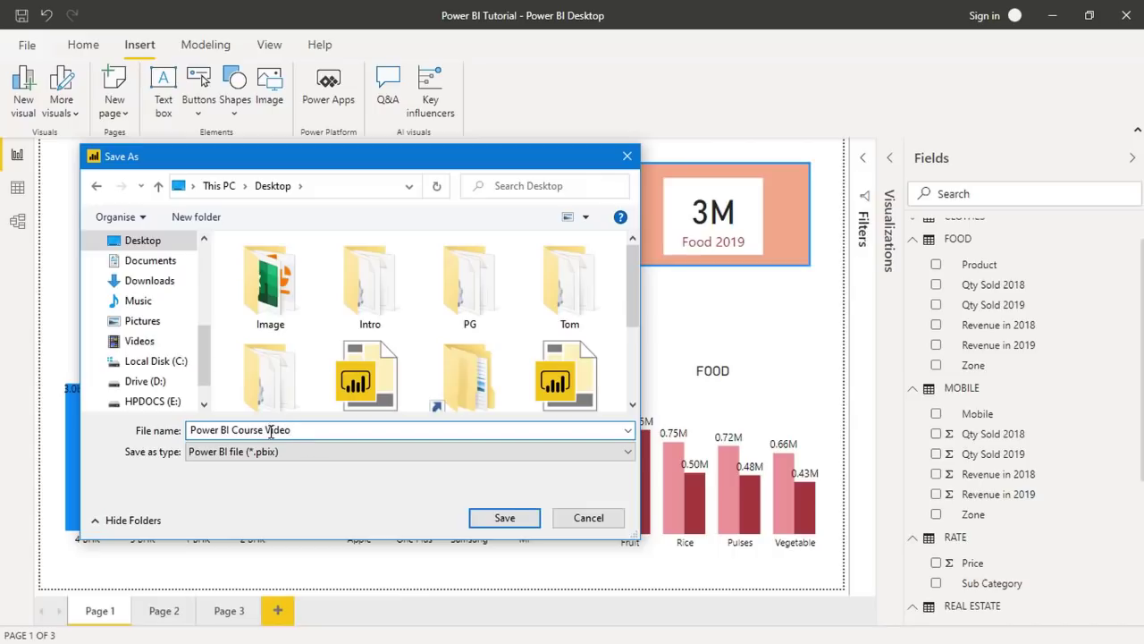
left_click(214, 454)
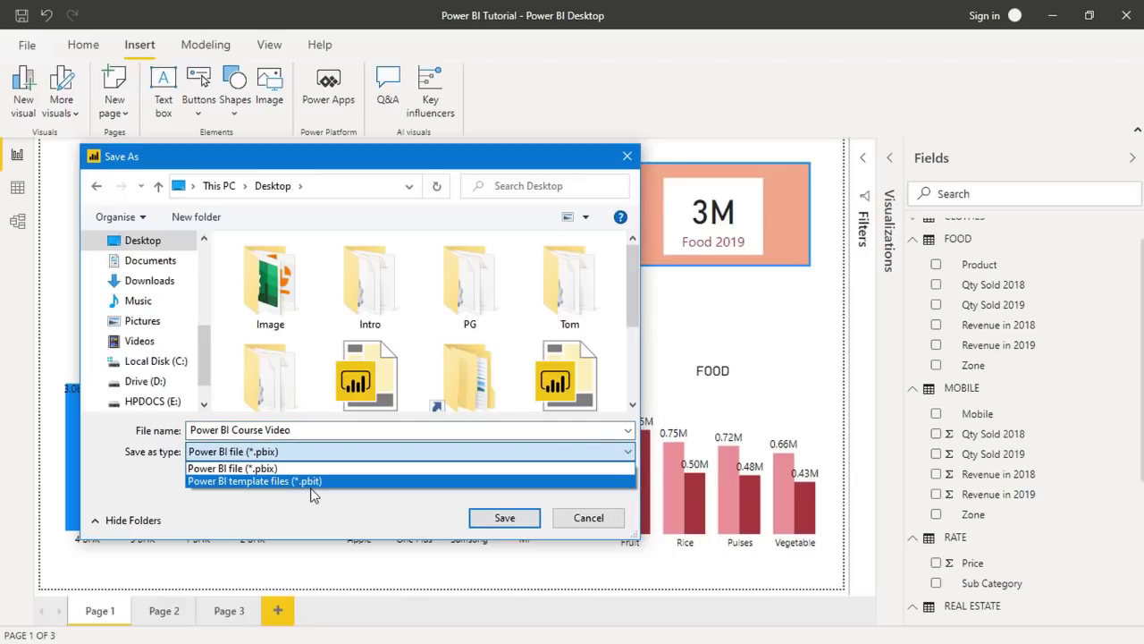
left_click(276, 468)
left_click(504, 518)
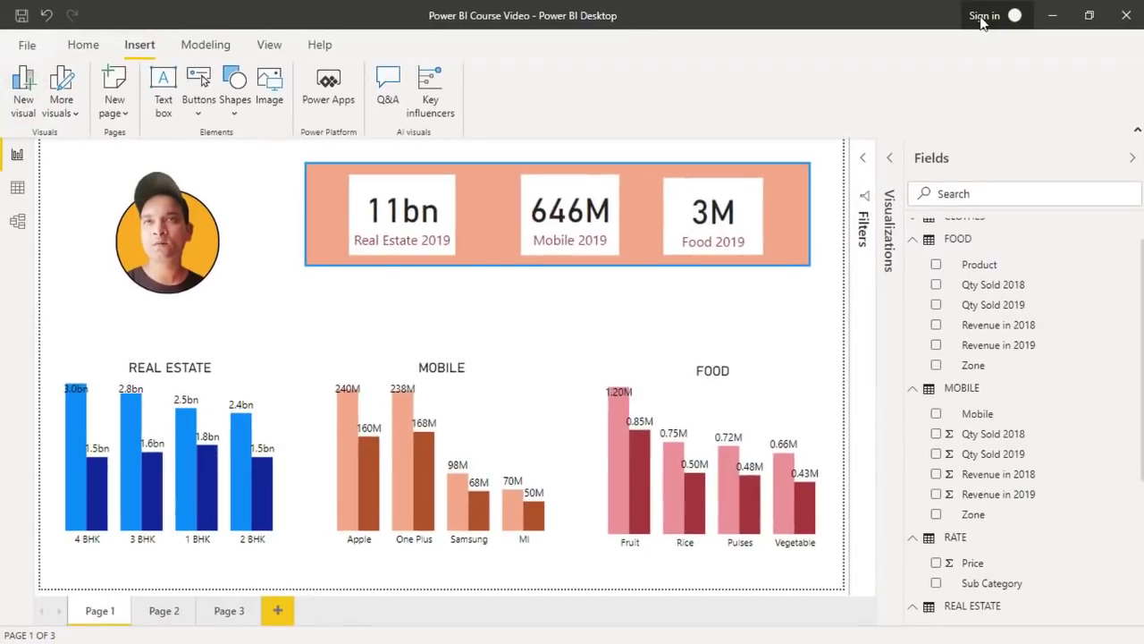
Sign in to Power BI with the account e-mail and password, then return to Home.
left_click(981, 21)
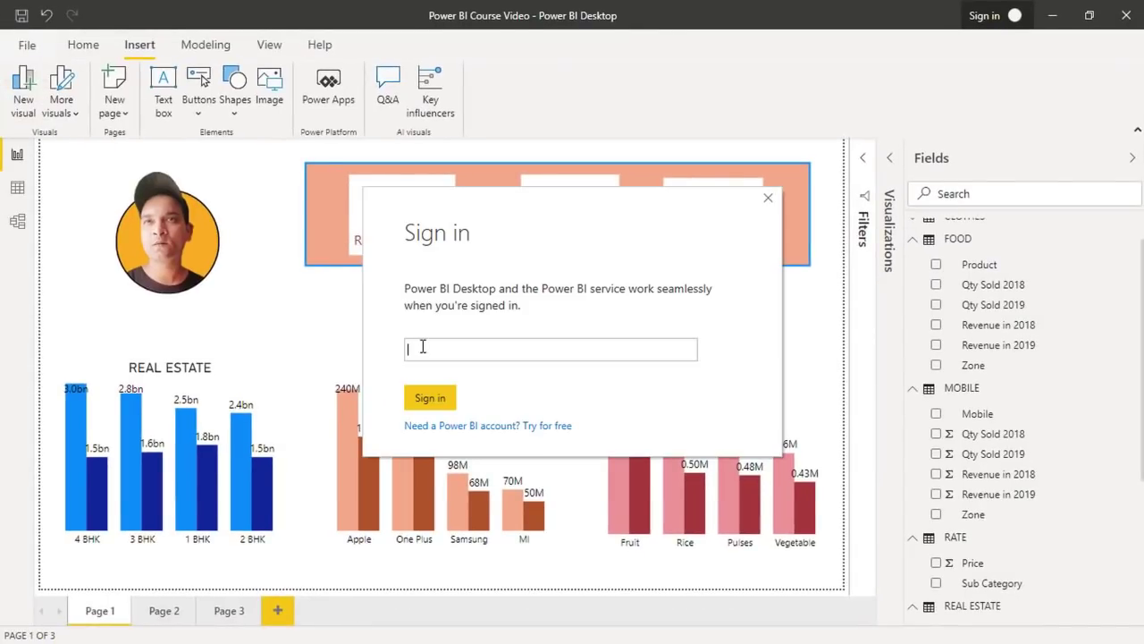
type("com")
left_click(431, 404)
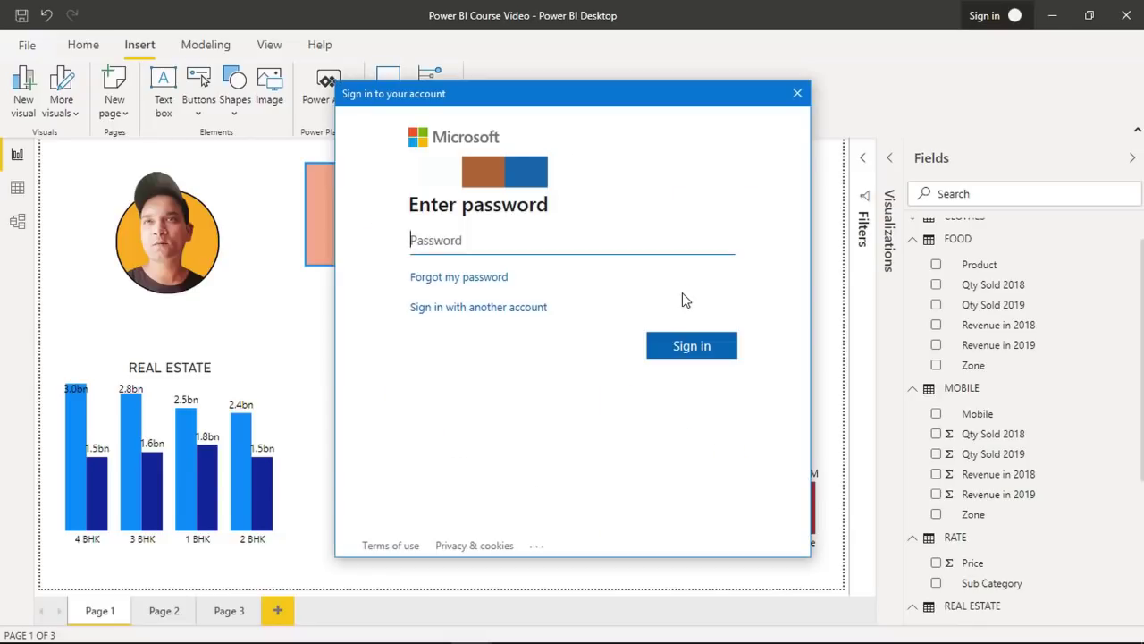
type("•")
type("•••")
left_click(699, 356)
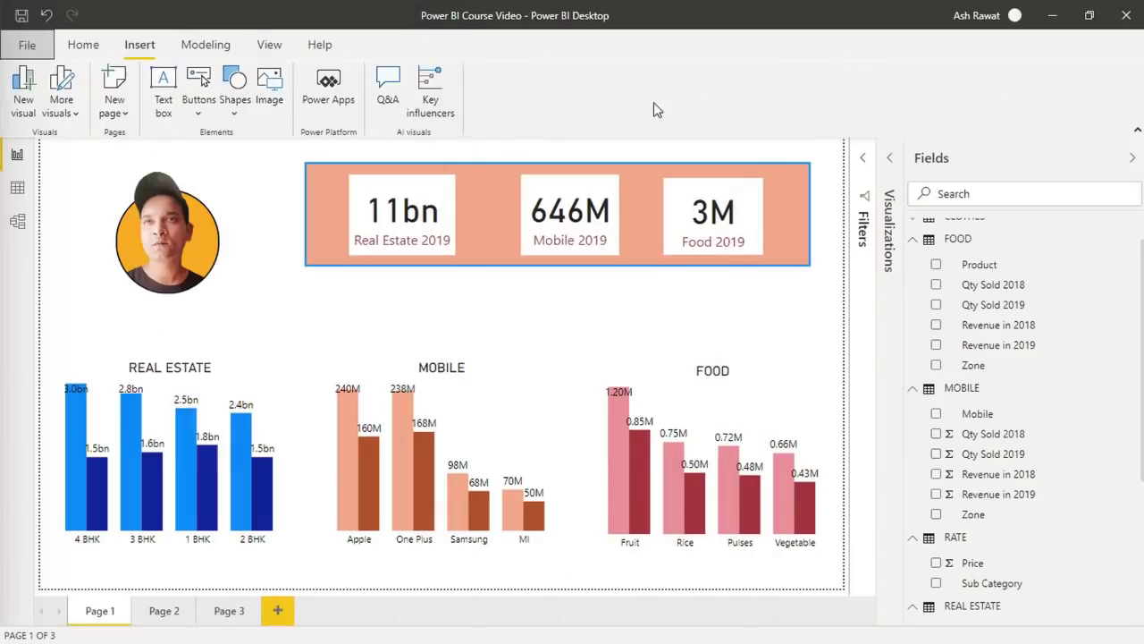
left_click(82, 45)
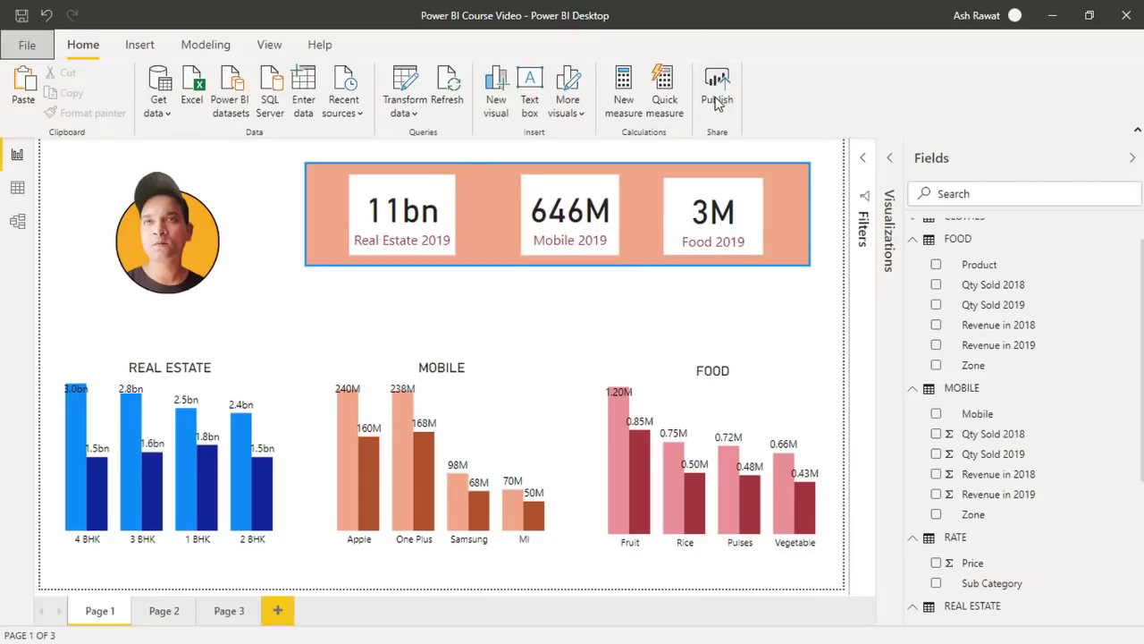
Publish the report to My workspace and open the published copy in Google Chrome.
left_click(717, 100)
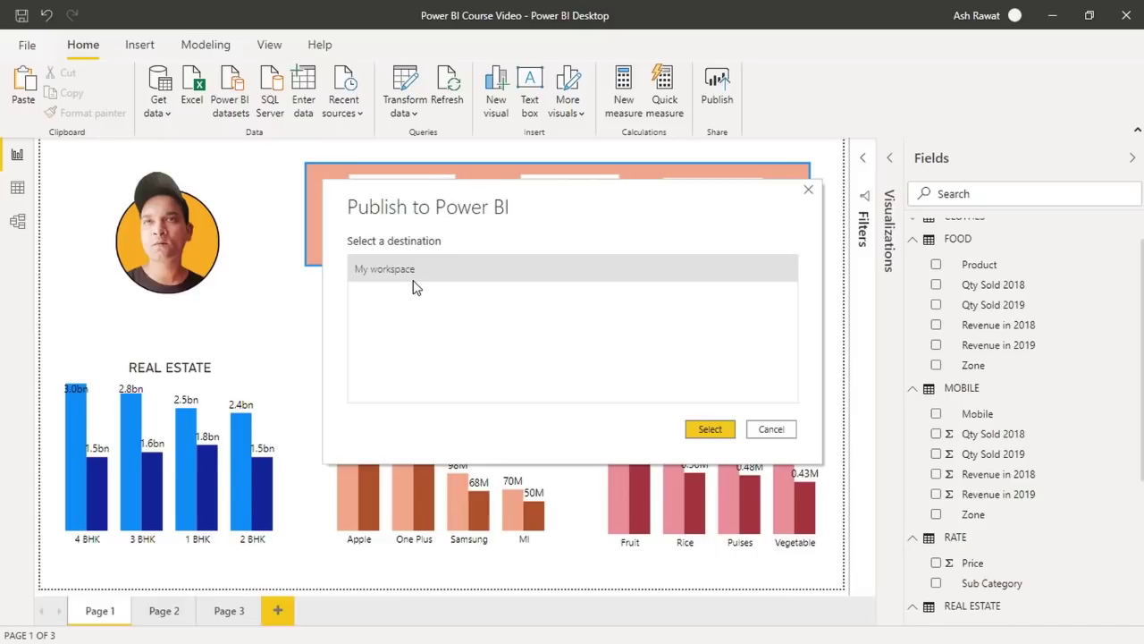
left_click(711, 430)
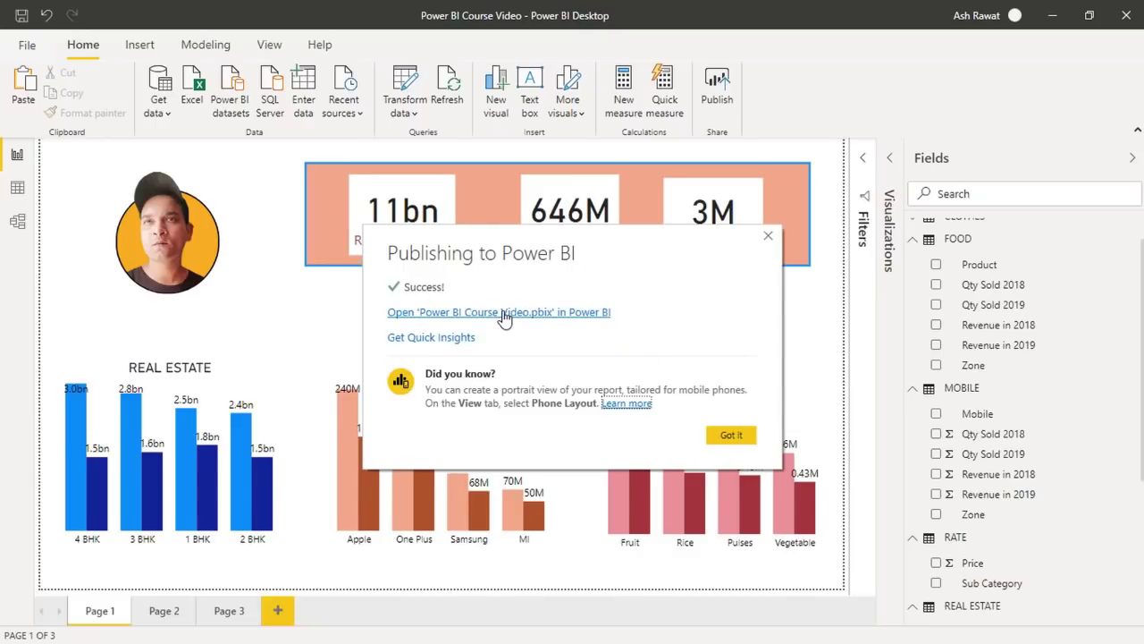
left_click(435, 313)
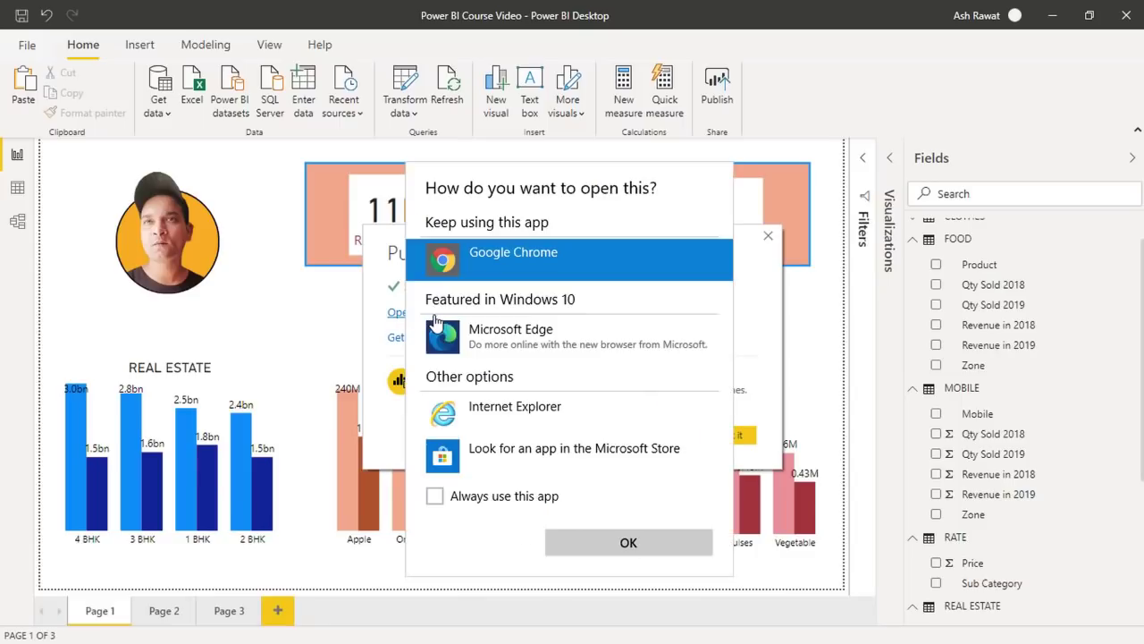
left_click(504, 266)
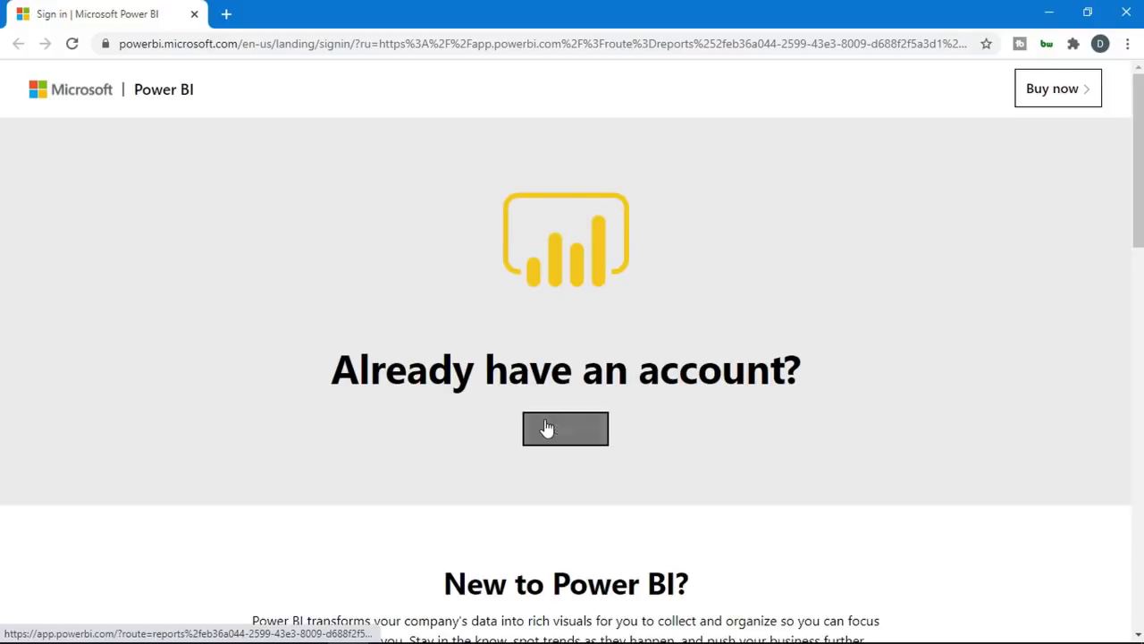
Sign in to Power BI Service with the saved account to load Power BI Course Video.
left_click(543, 428)
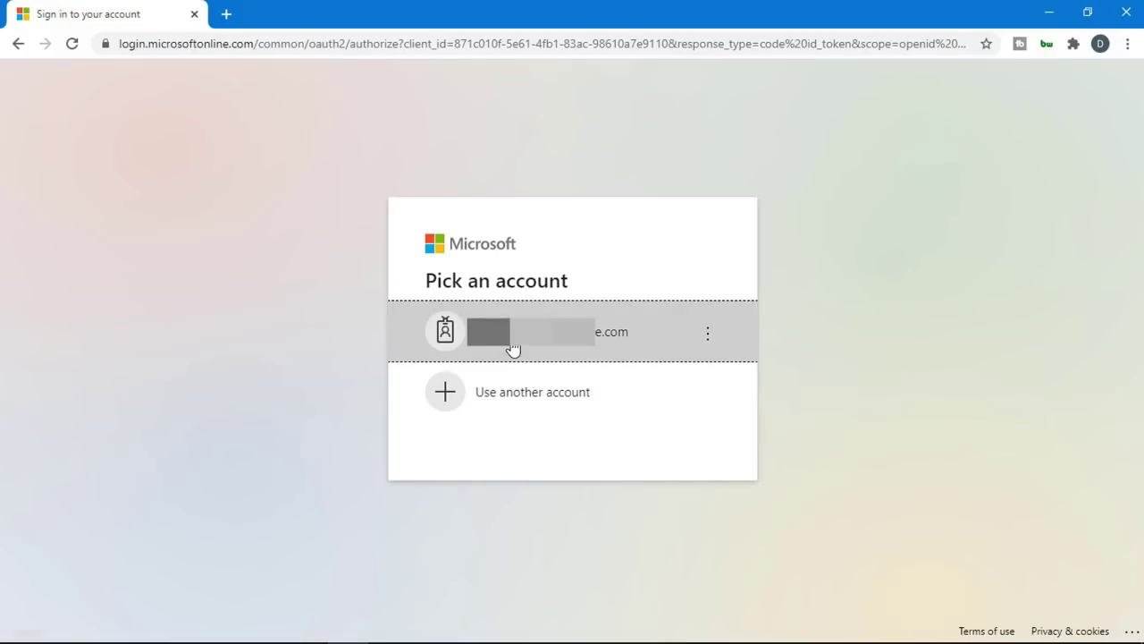
left_click(513, 347)
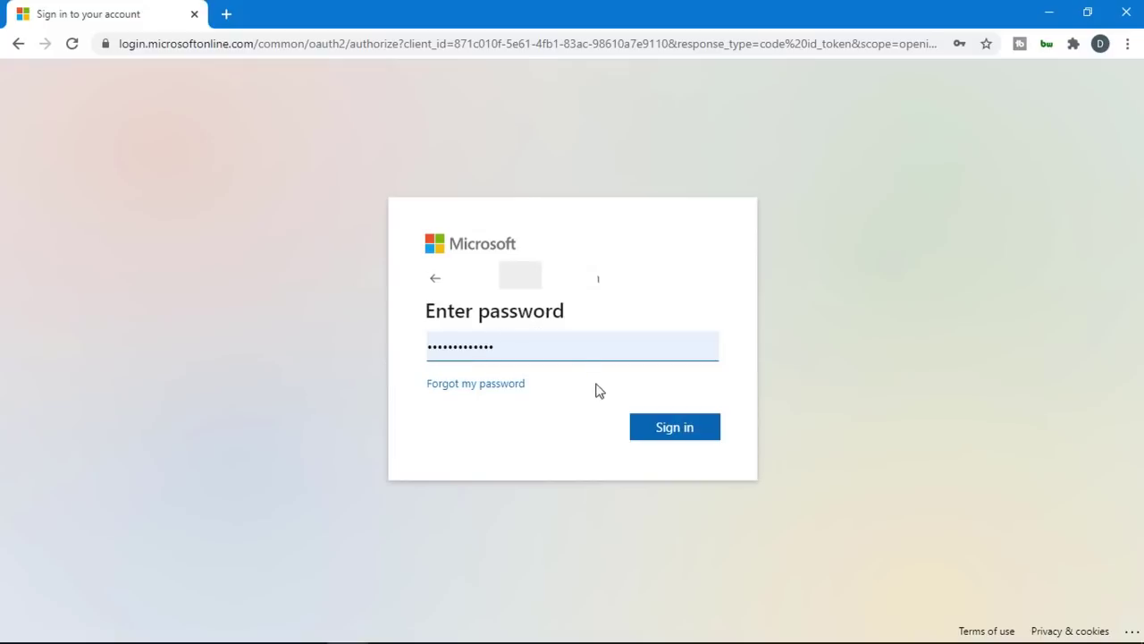
left_click(652, 428)
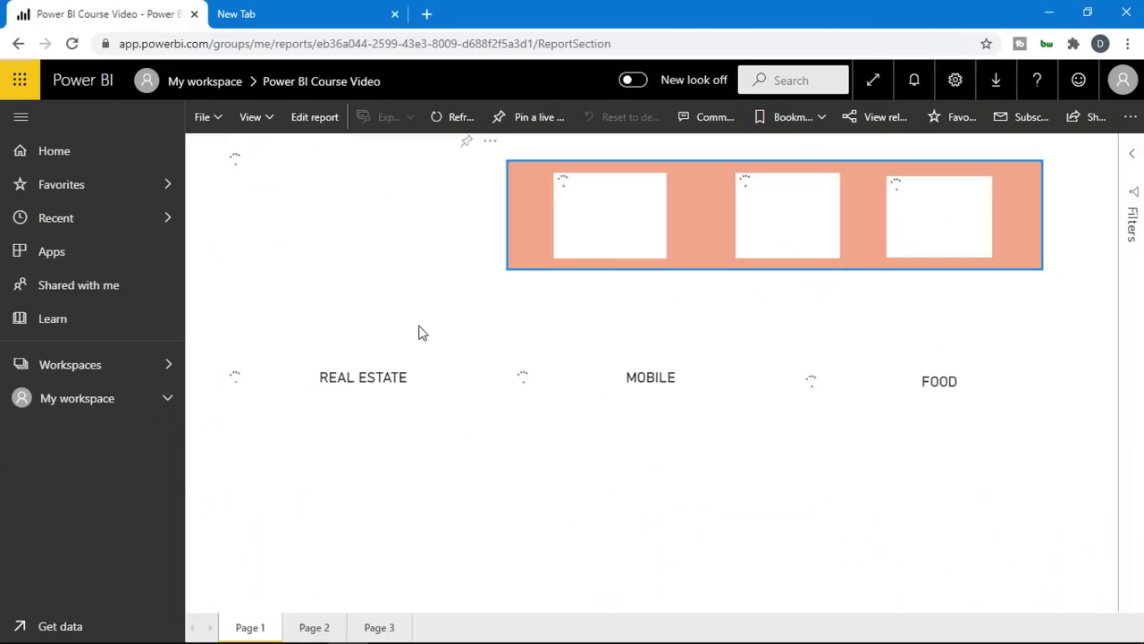